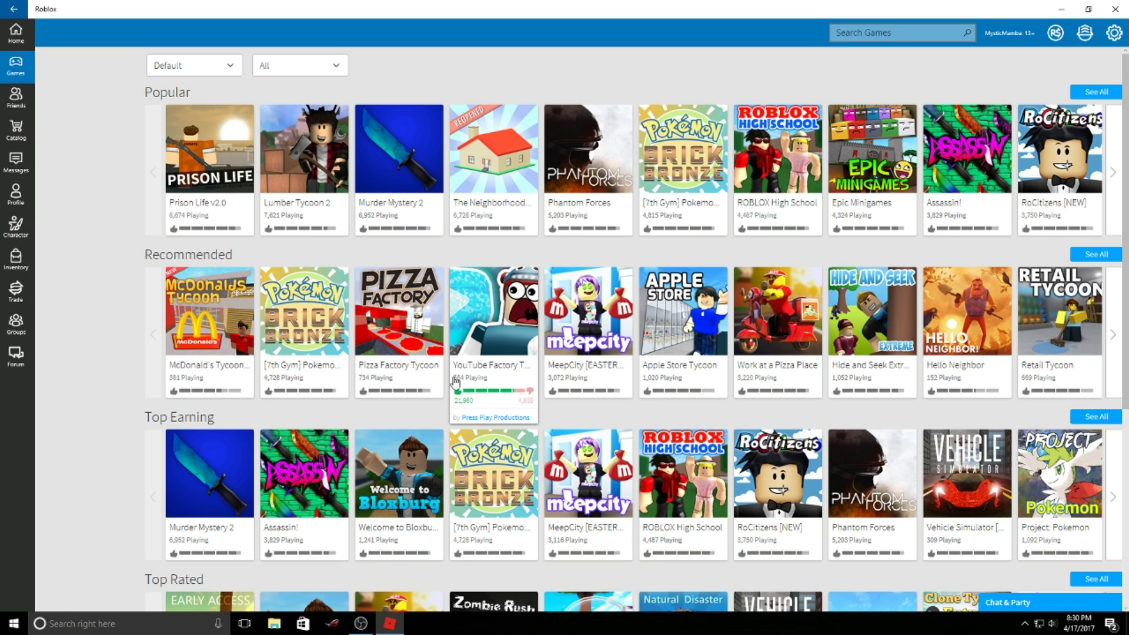
Launch YouTube Factory Tycoon from its Recommended tile and start playing.
click(513, 366)
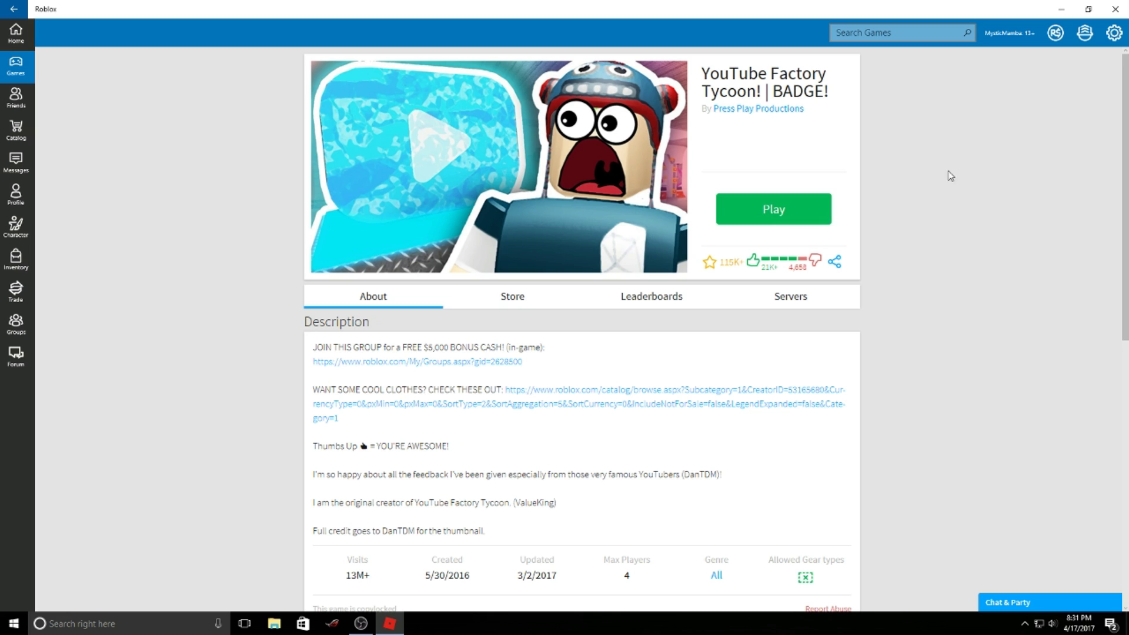
click(757, 217)
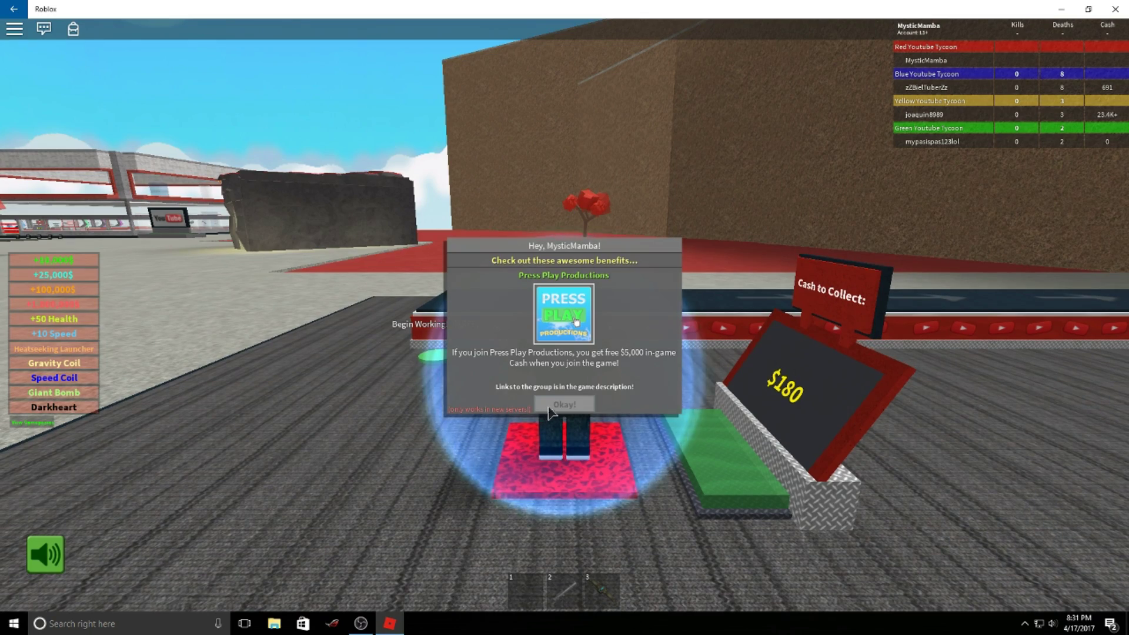
Dismiss the welcome message and walk the conveyor to the pink pad and back.
click(563, 405)
drag(552, 401, 542, 396)
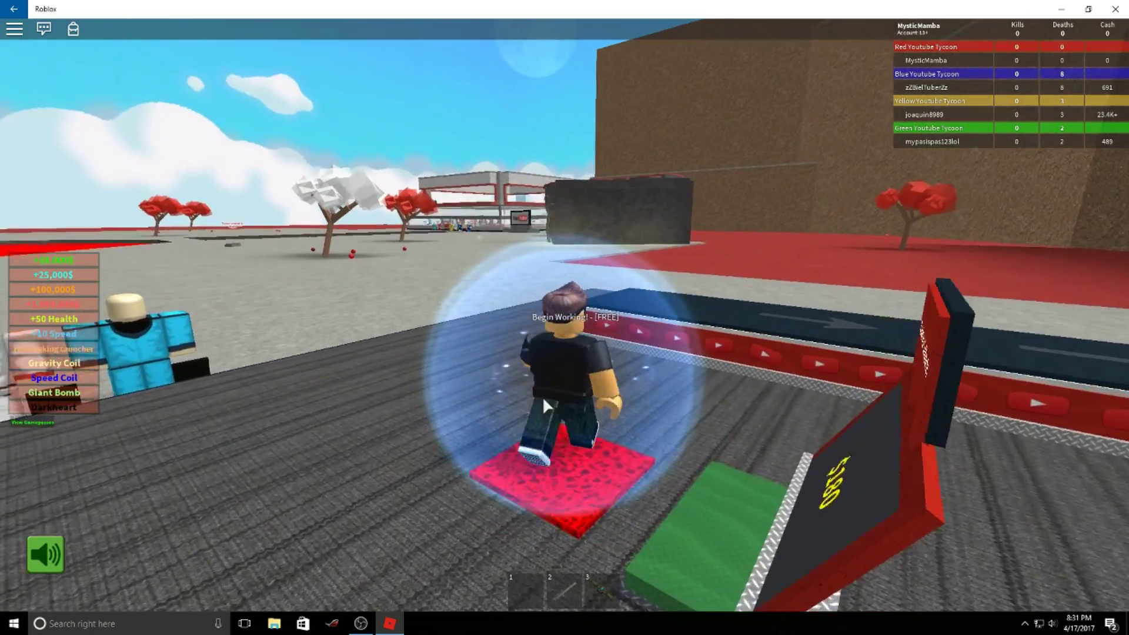
key(w)
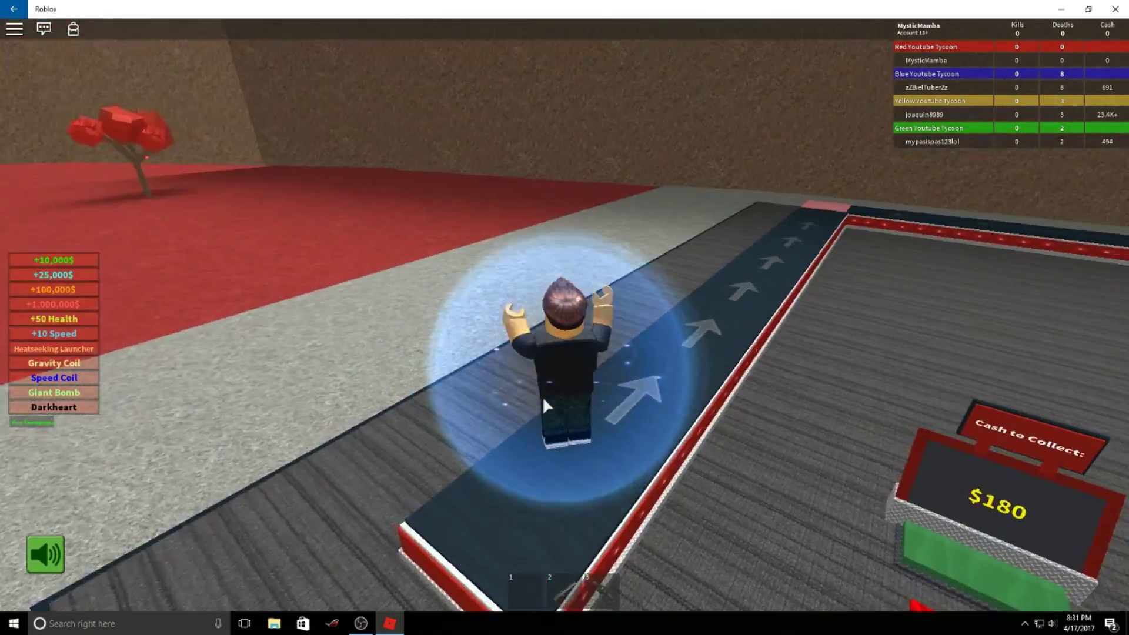
key(w)
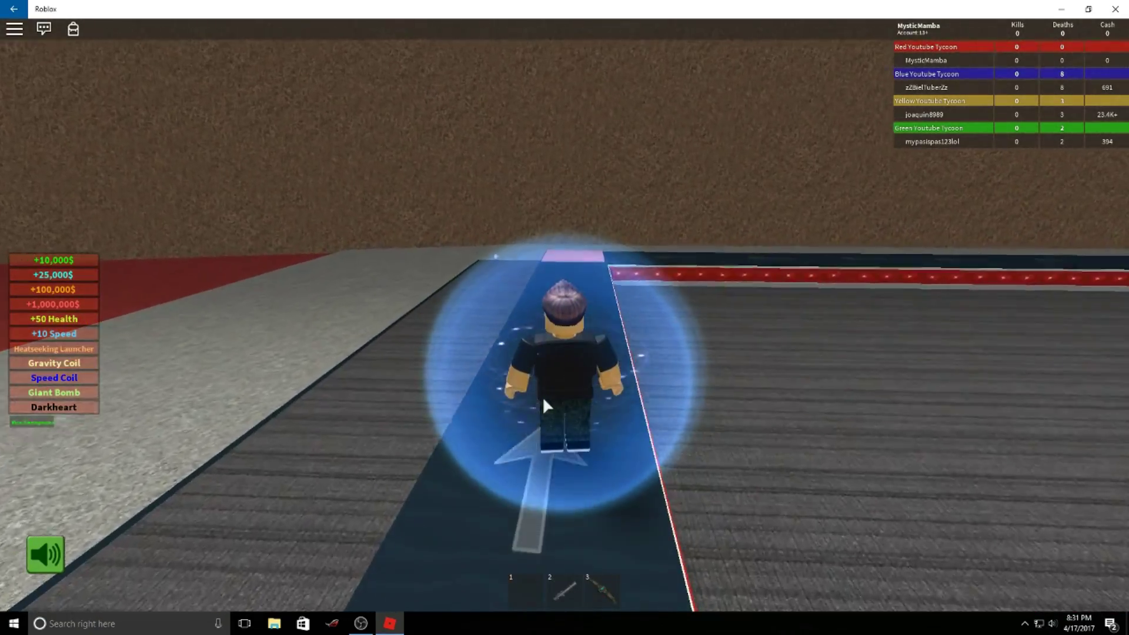
key(w)
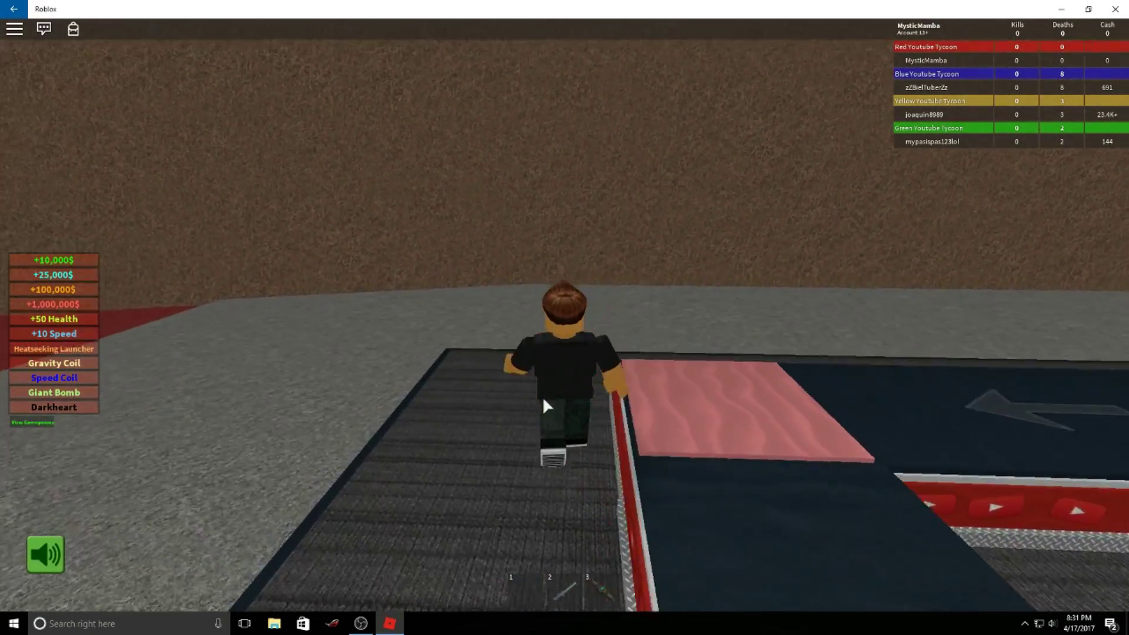
key(Left)
key(Left)
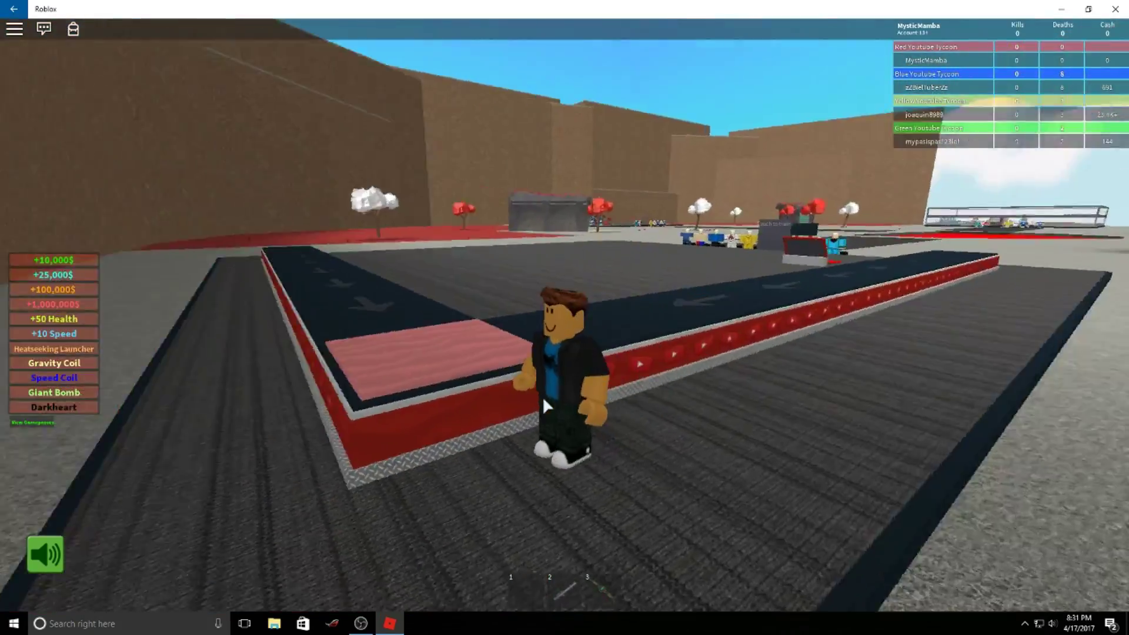
key(w)
key(Right)
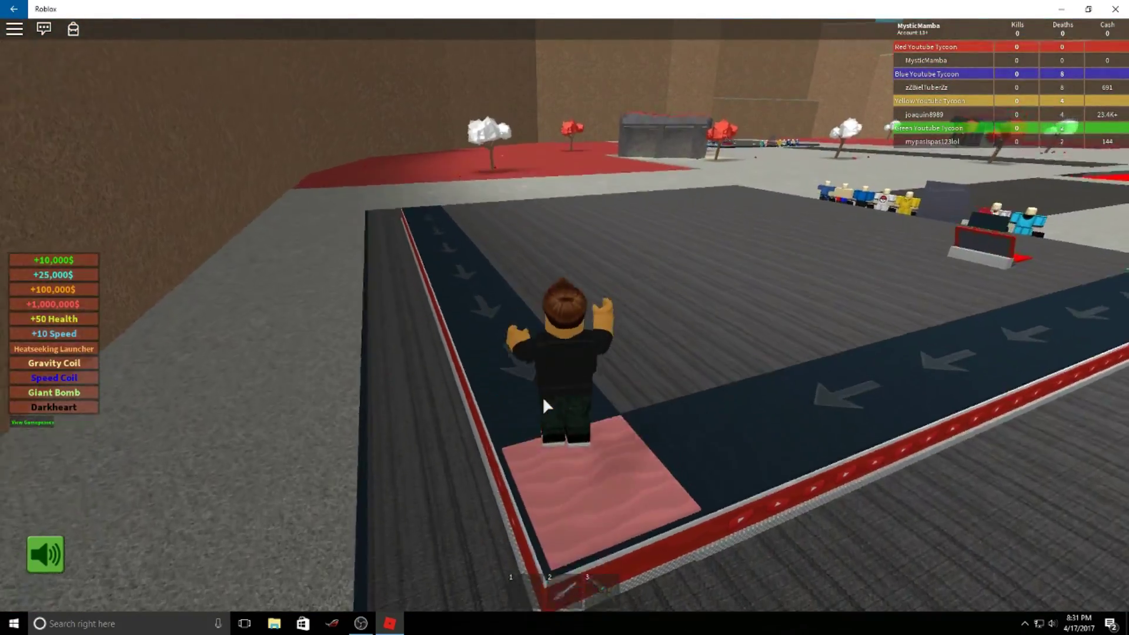
key(Right)
key(d)
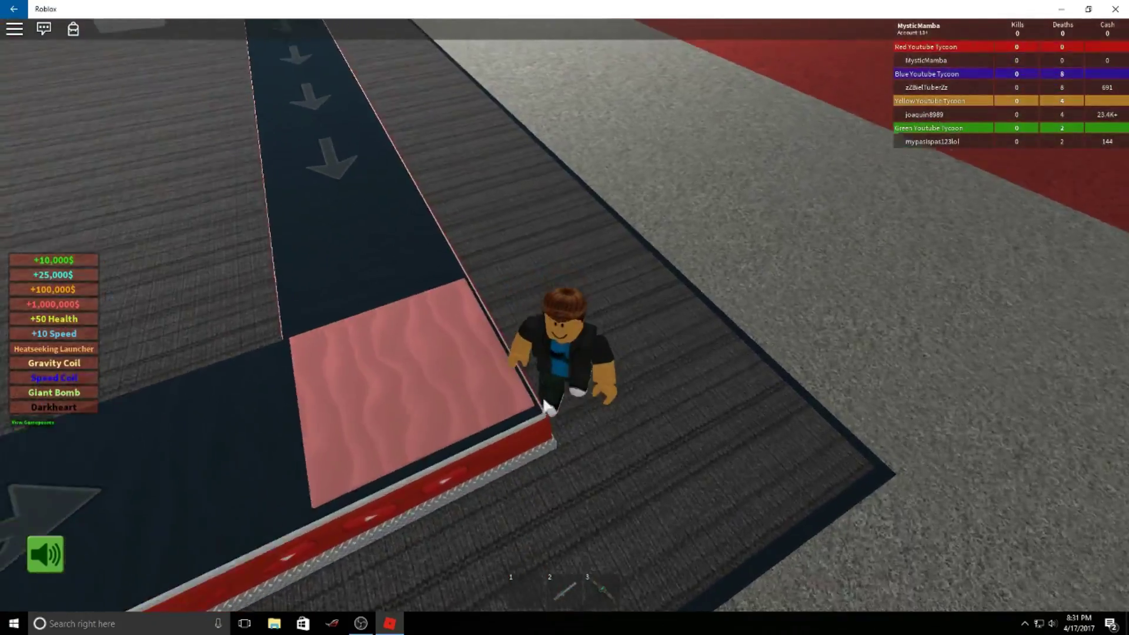
key(Right)
key(w)
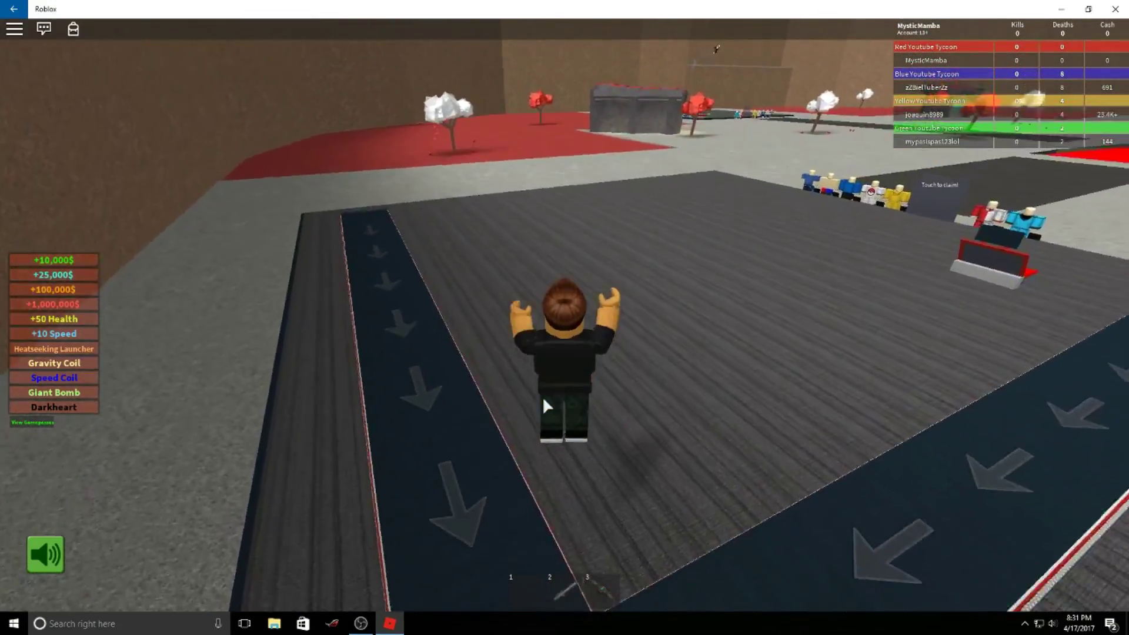
Walk across the floor to the 'Touch to claim!' board and claim the tycoon.
key(w)
key(Page_Down)
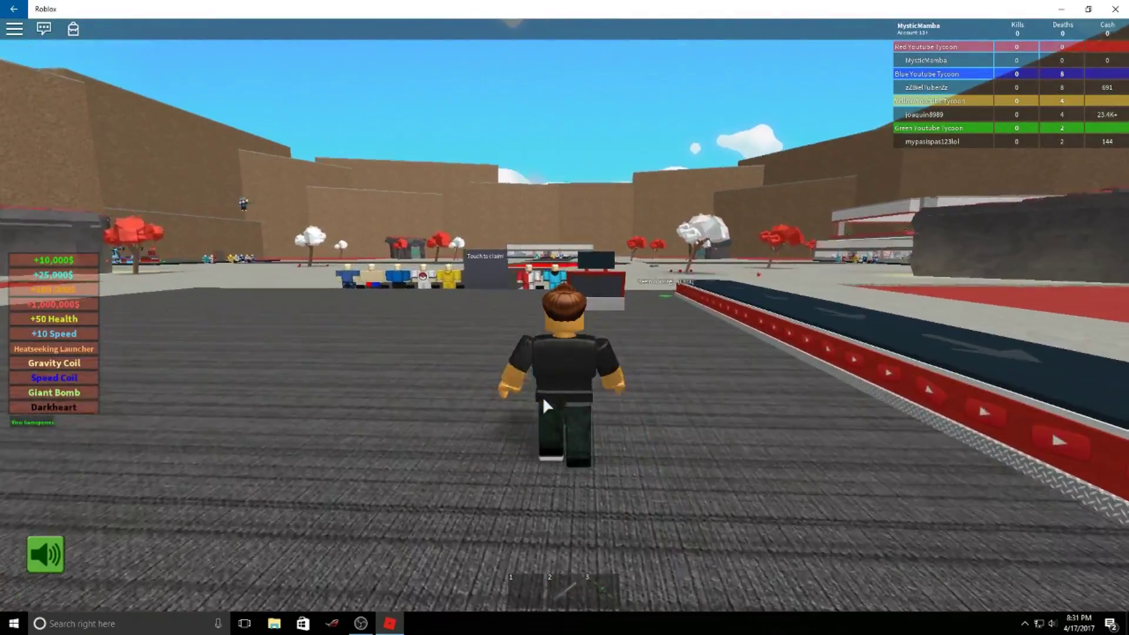
key(w)
key(space)
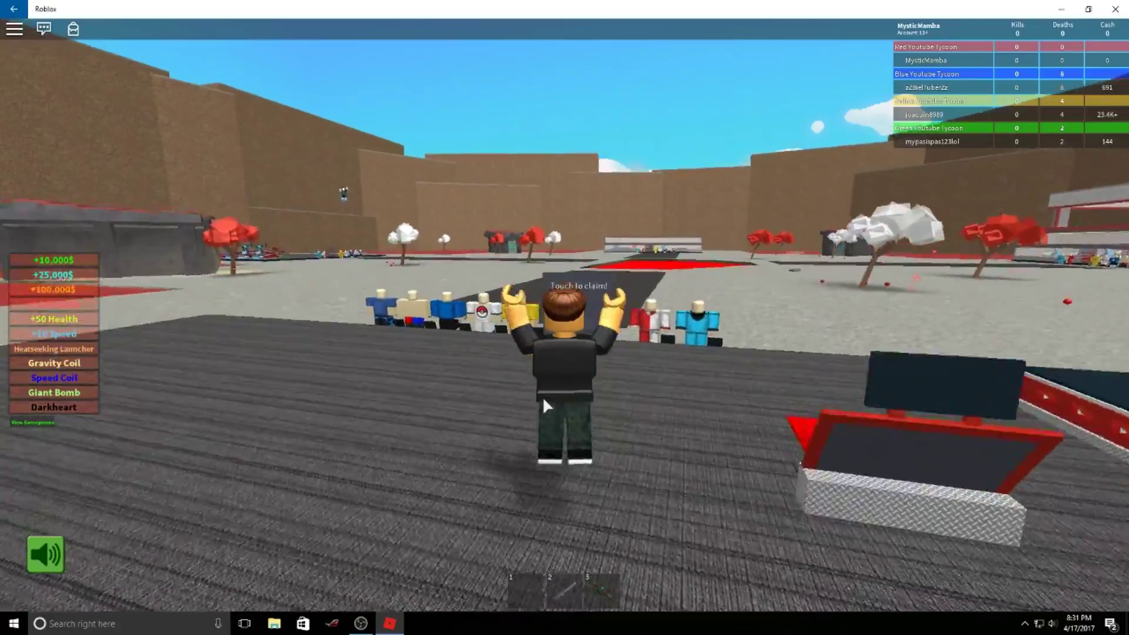
key(w)
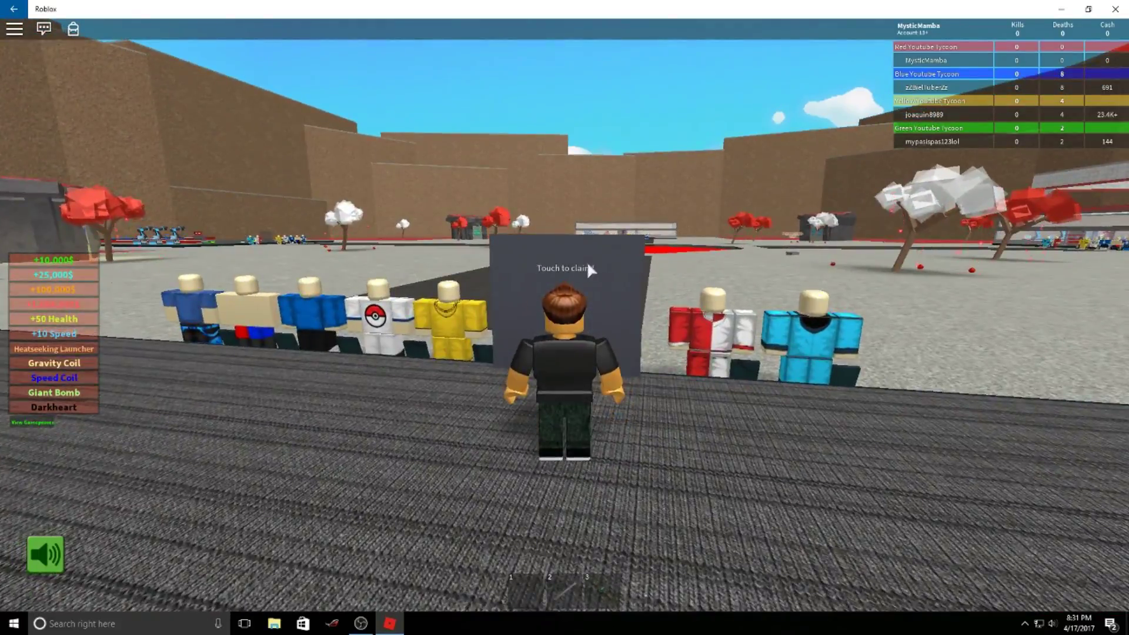
key(w)
Move around the tycoon pad to reach the cash collector holding $180.
drag(587, 261, 702, 384)
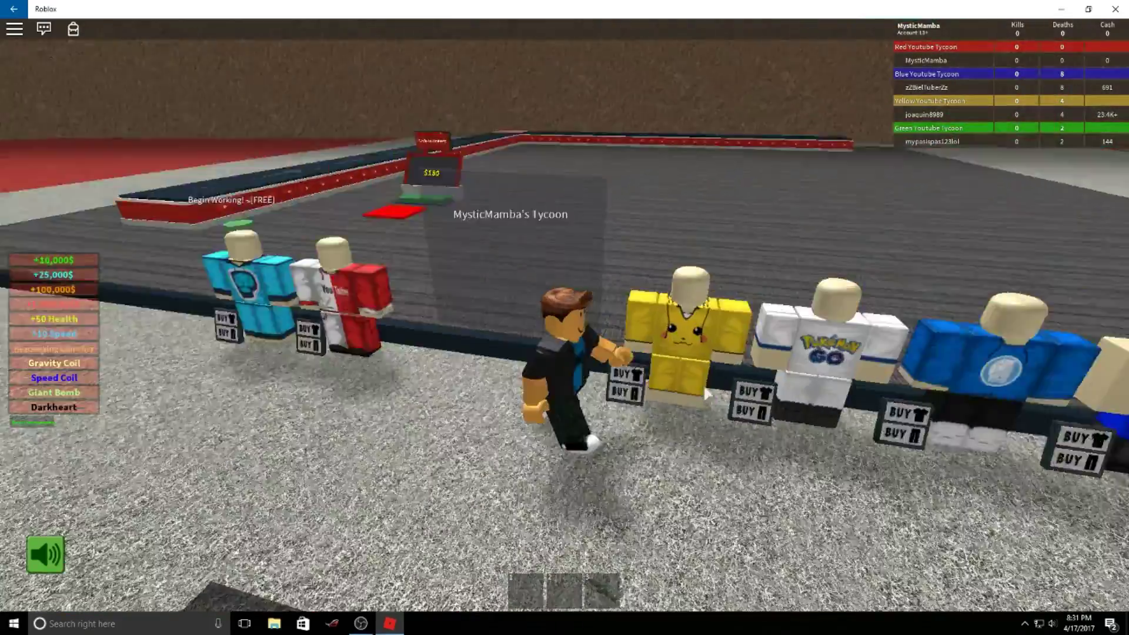
key(w)
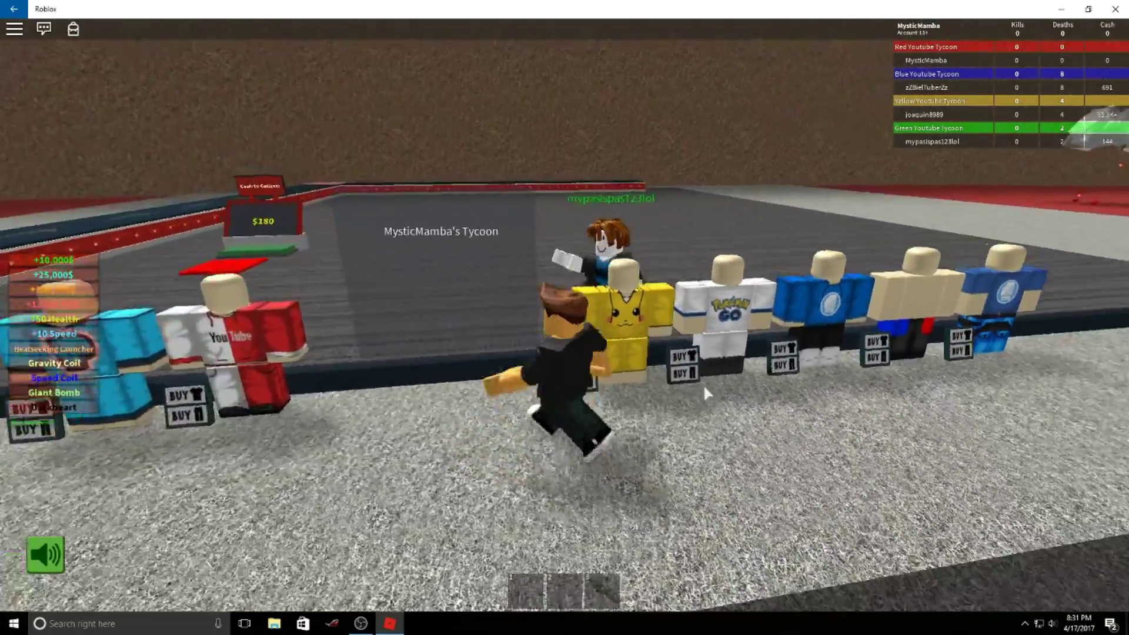
key(w)
right_click(703, 383)
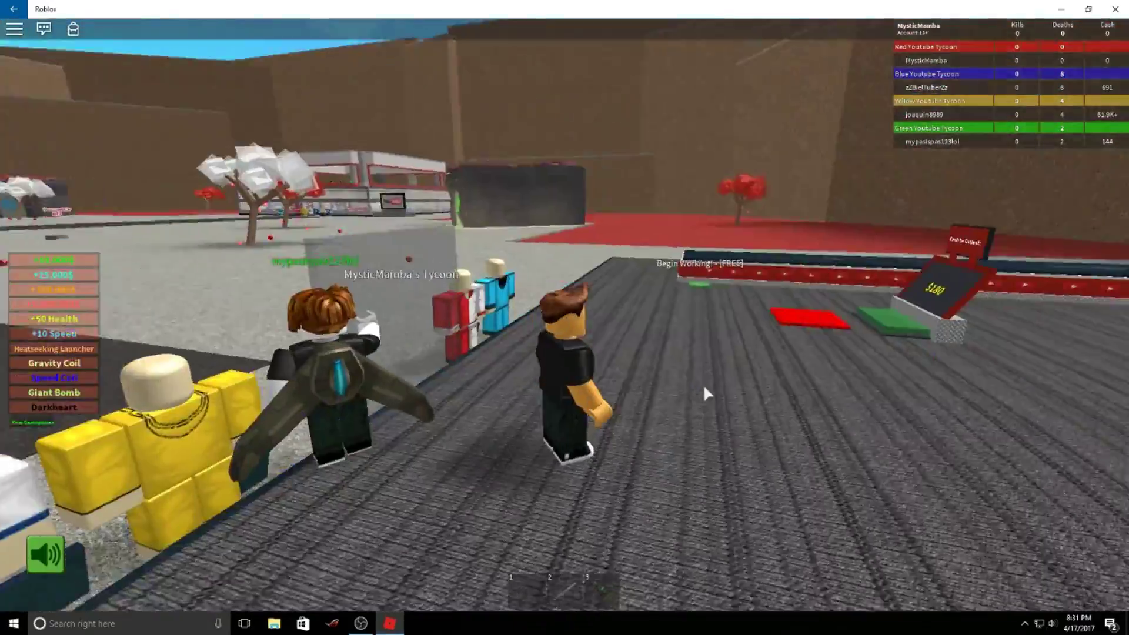
key(w)
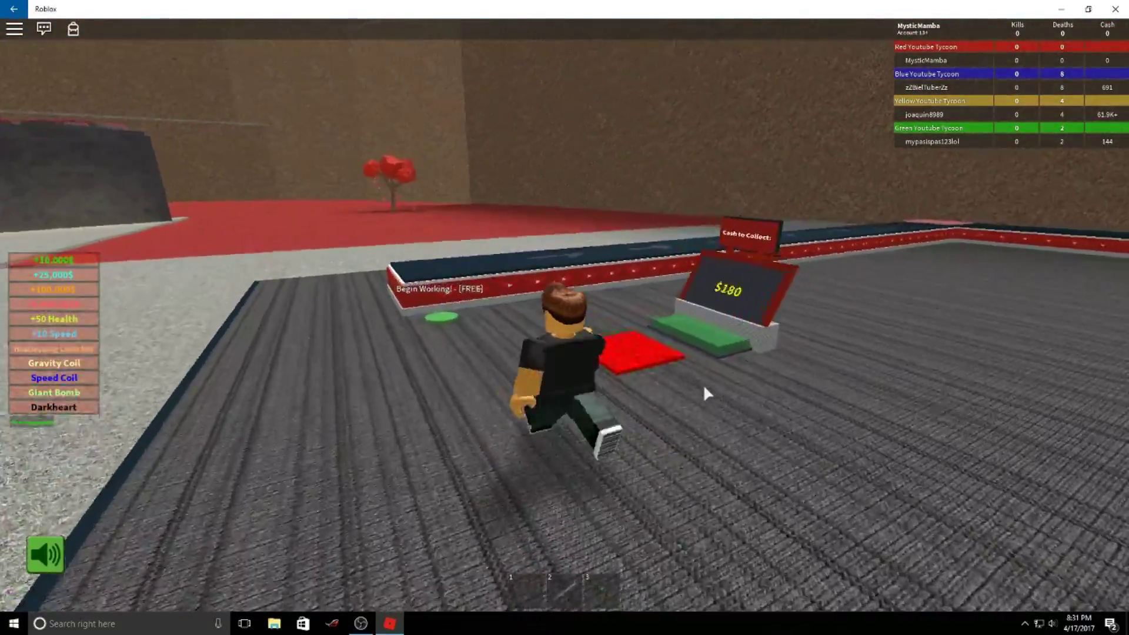
key(w)
key(3)
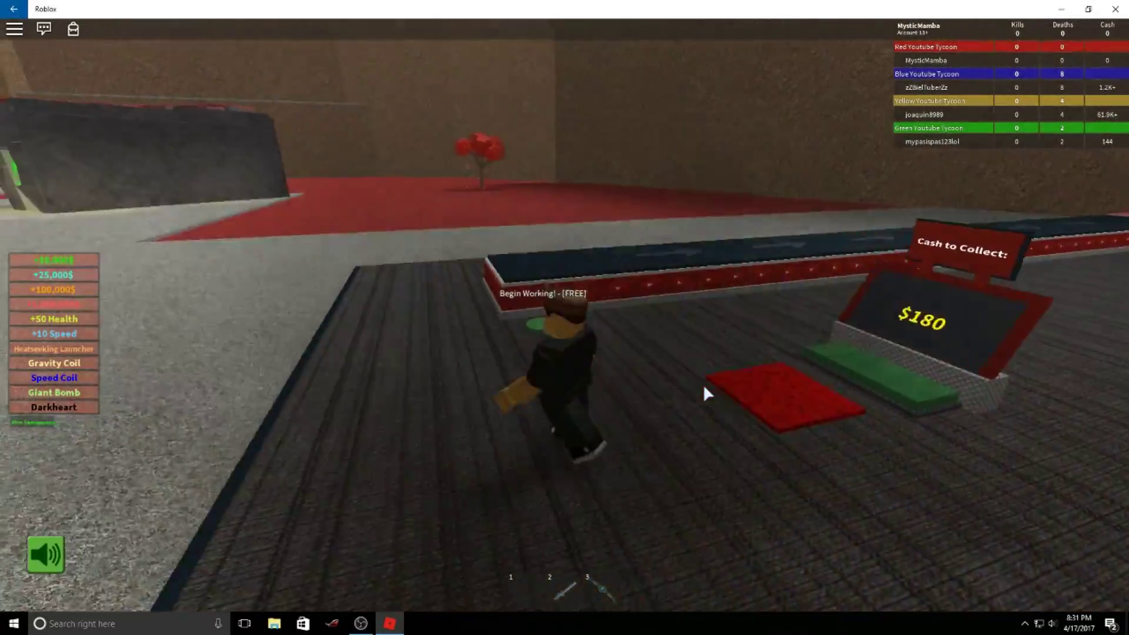
key(w)
right_click(703, 384)
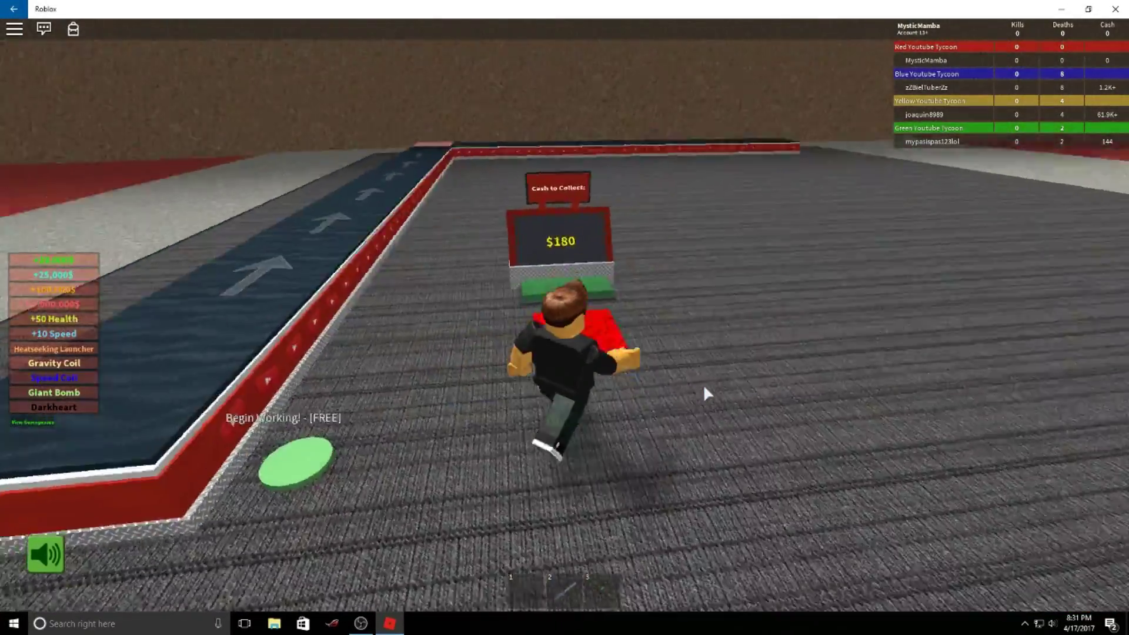
key(w)
key(w)
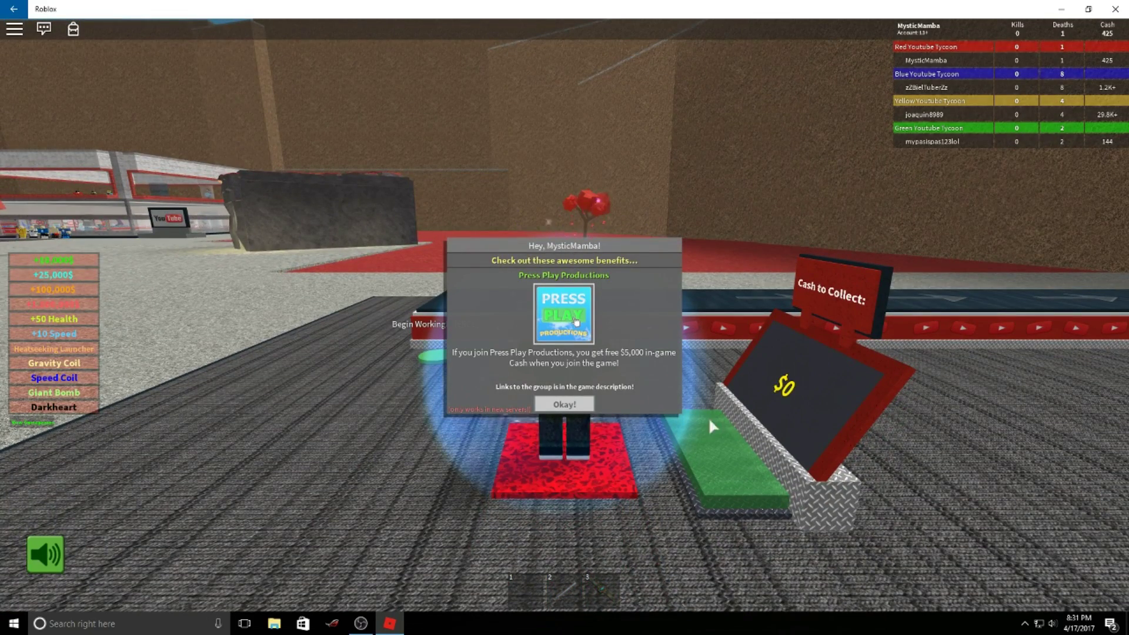
Dismiss the respawn message and walk the conveyor onto the gravel.
key(w)
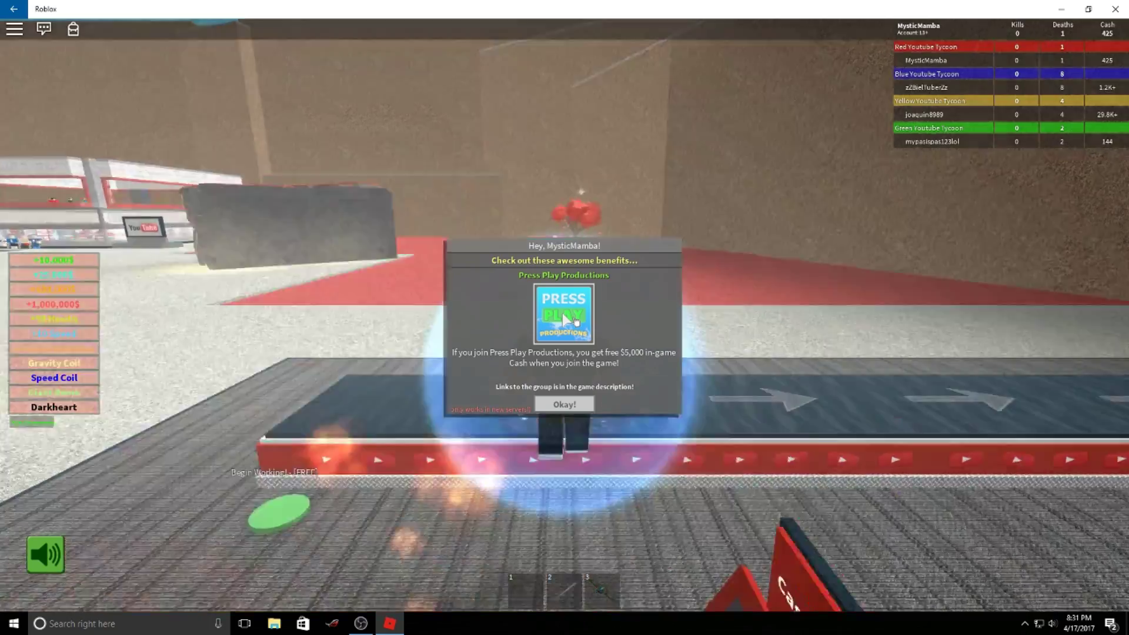
click(562, 406)
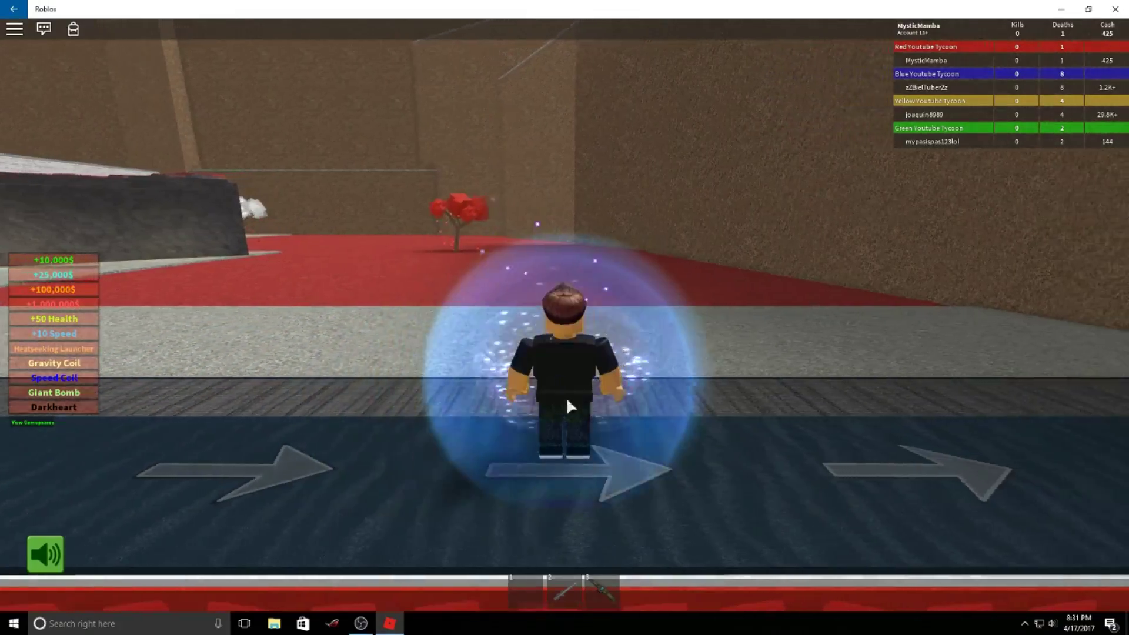
key(w)
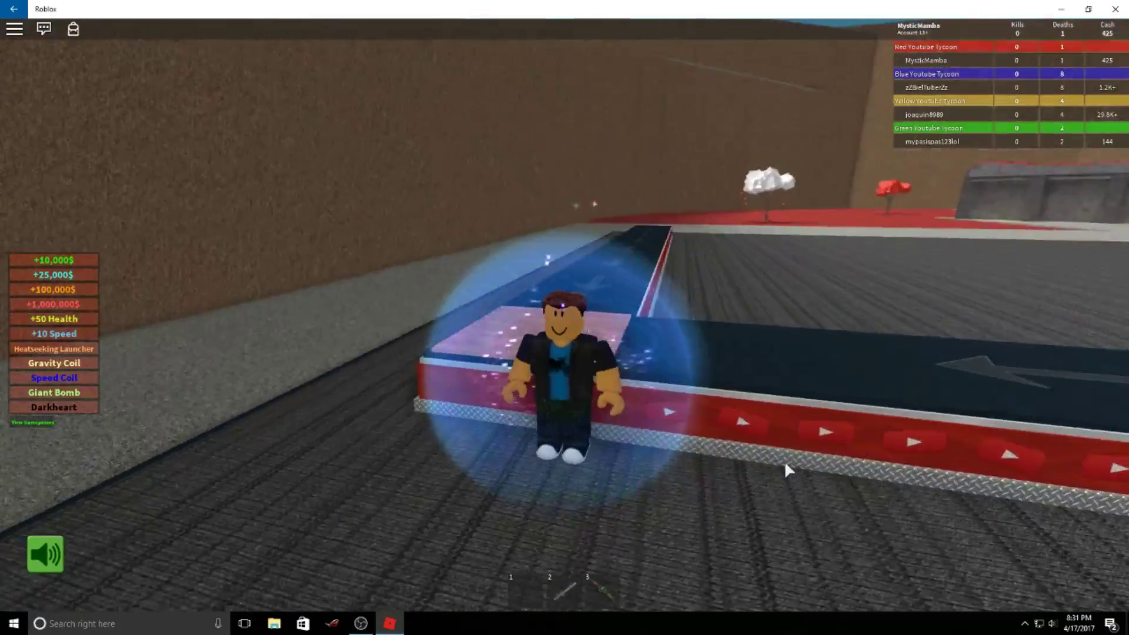
key(w)
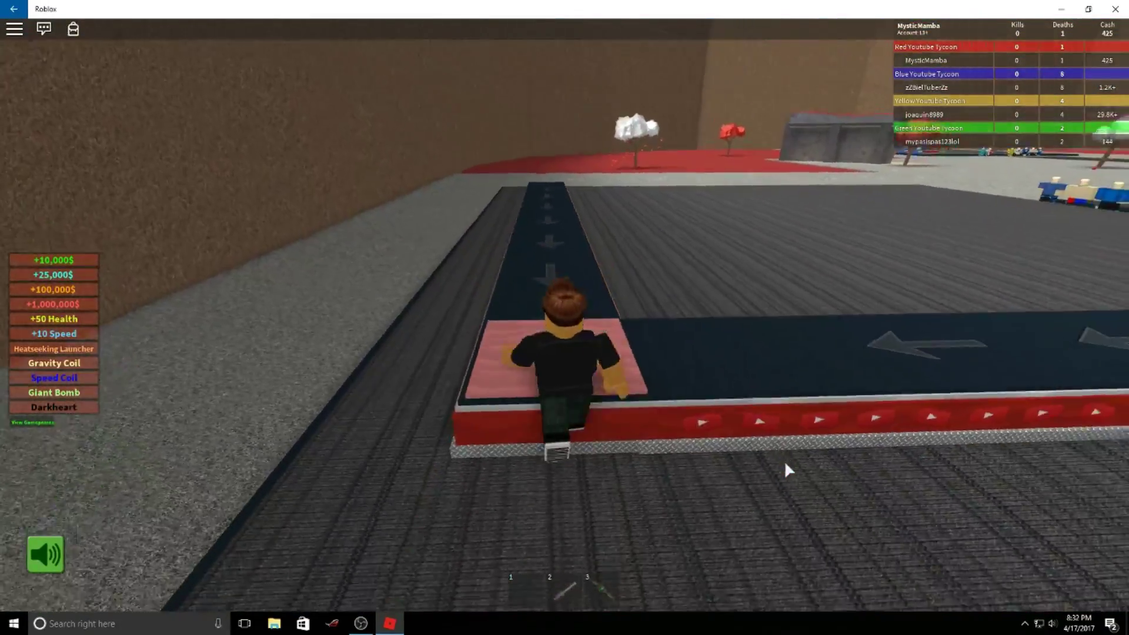
key(w)
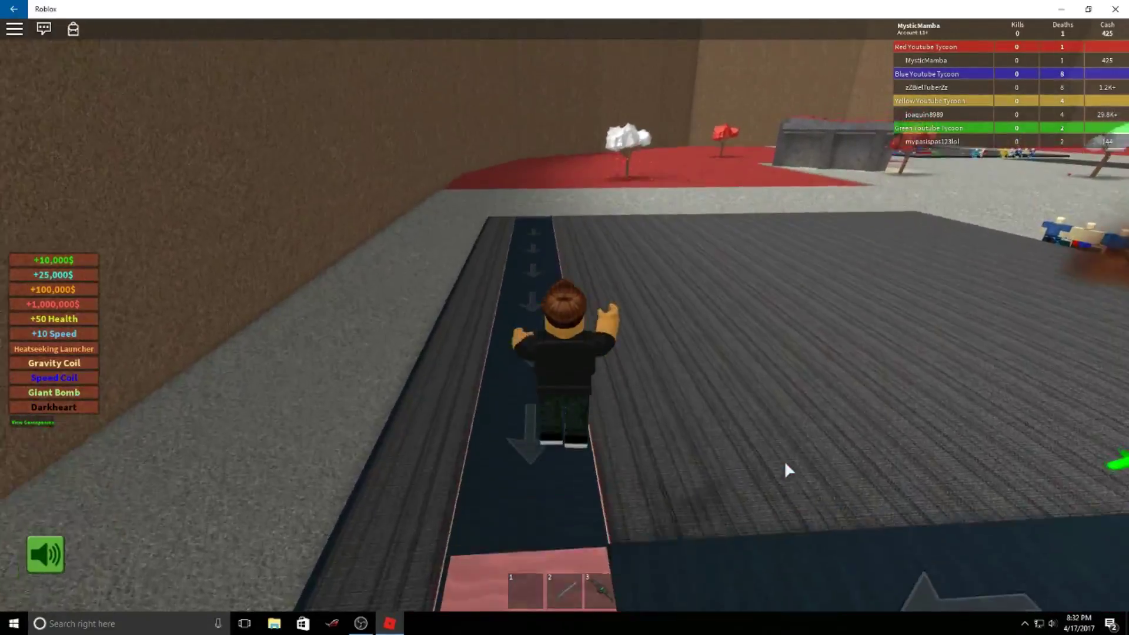
key(w)
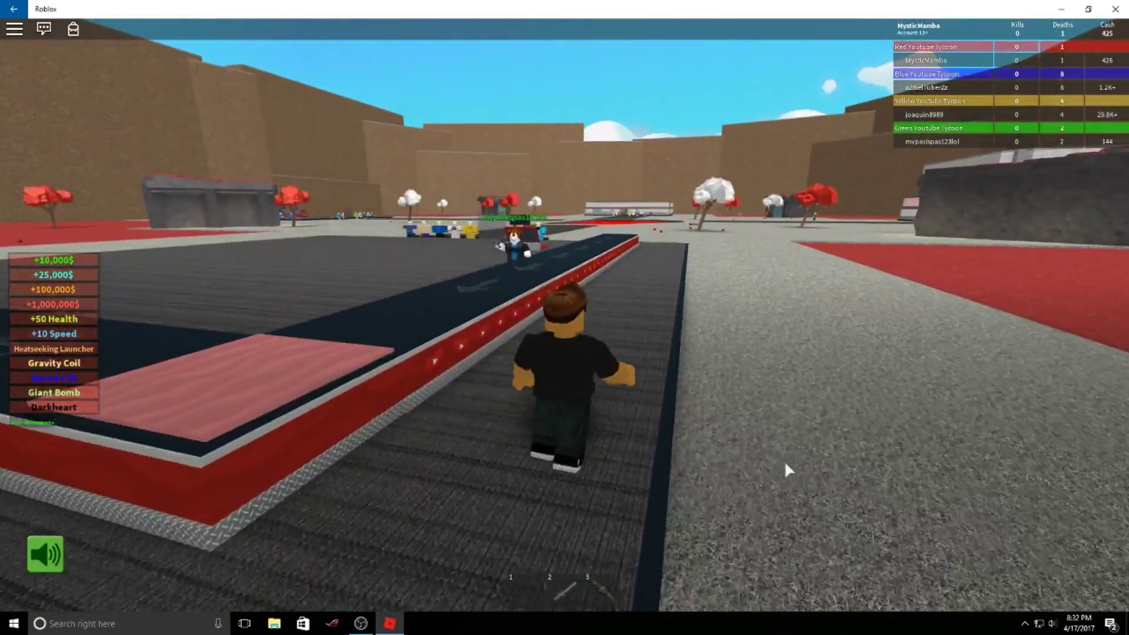
Equip the rocket launcher from slot 2 and fire at the other player.
key(w)
key(2)
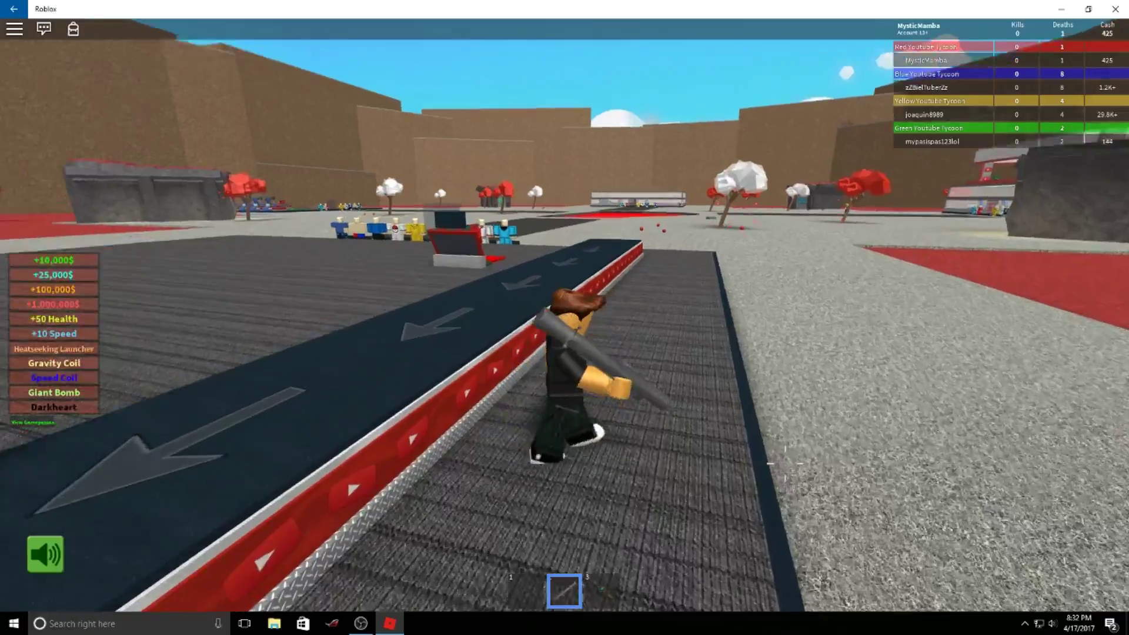
key(w)
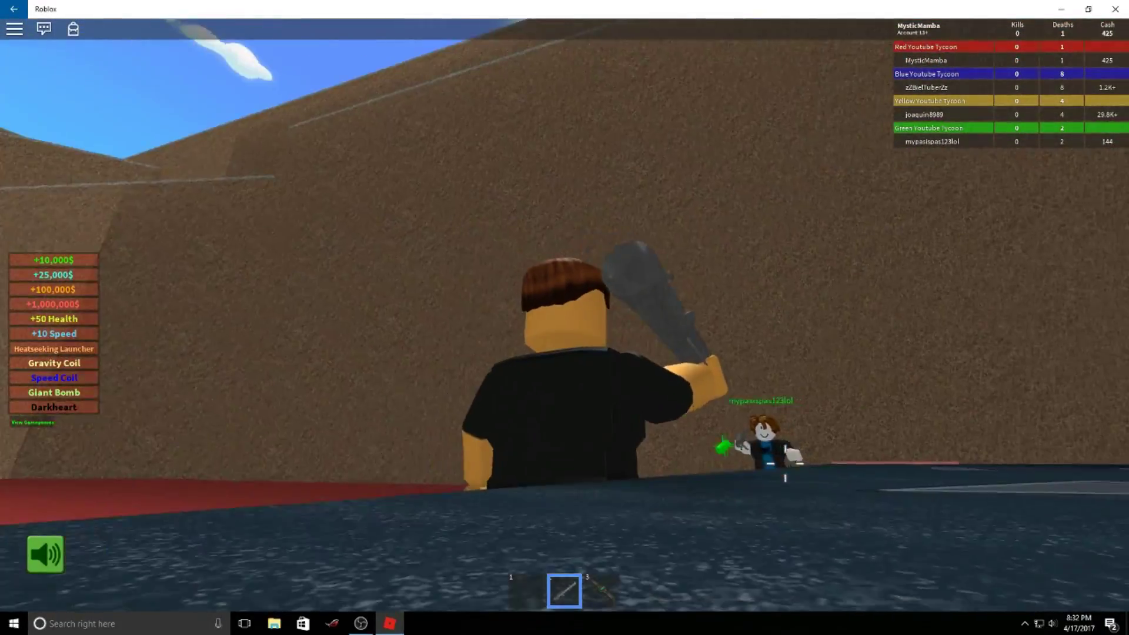
click(564, 318)
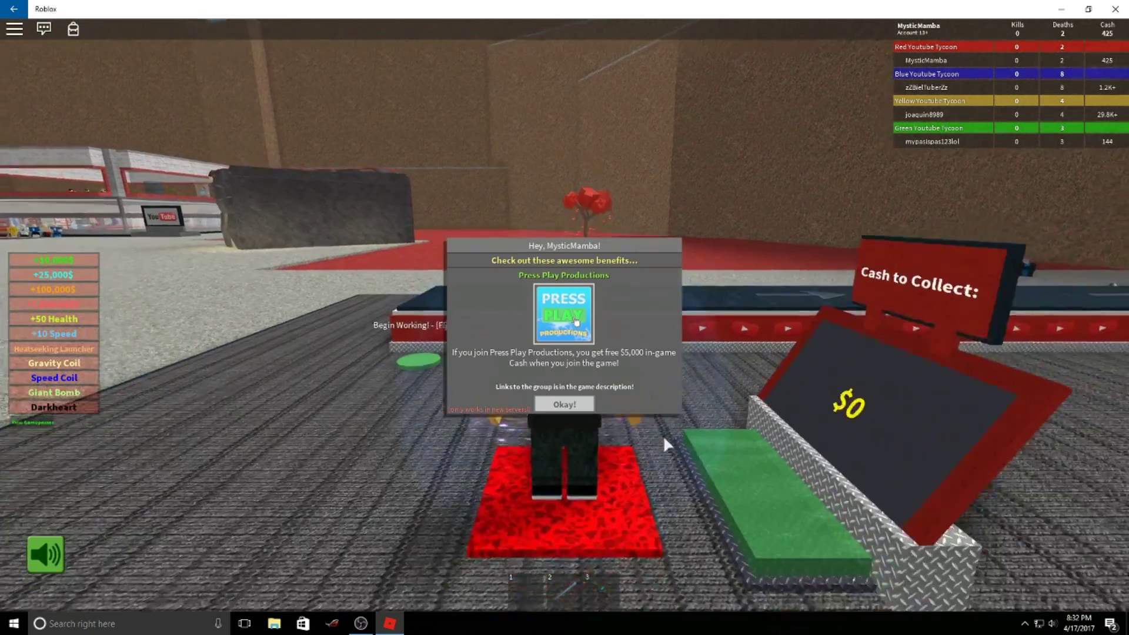
Walk past the Cash to Collect board and buy the $100 Pewdiepie Brofist Dropper.
key(w)
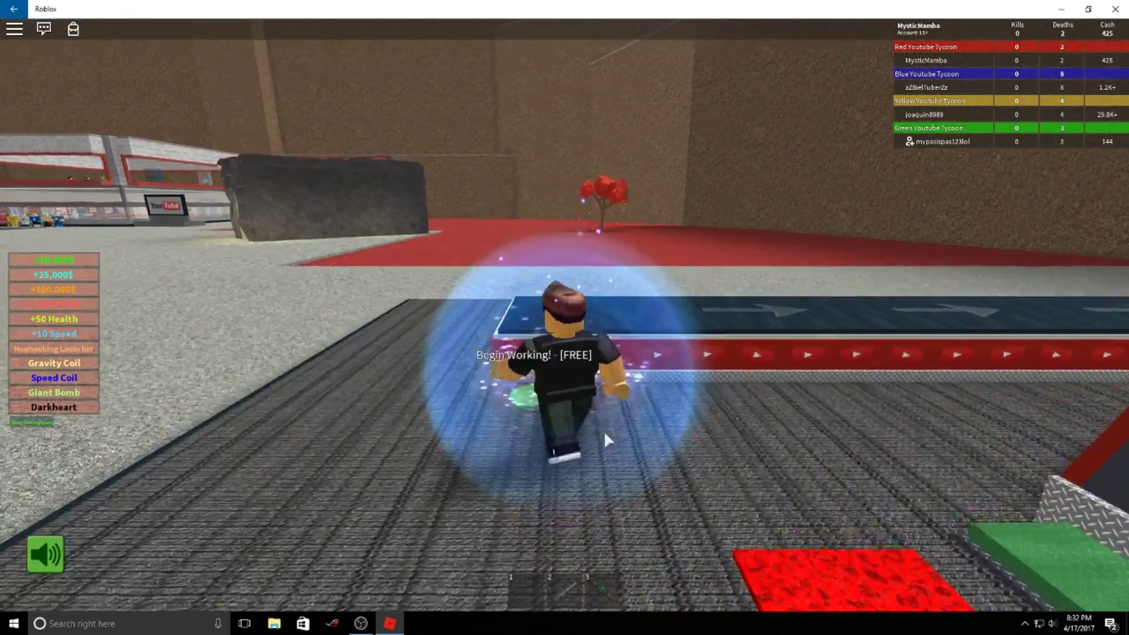
key(s)
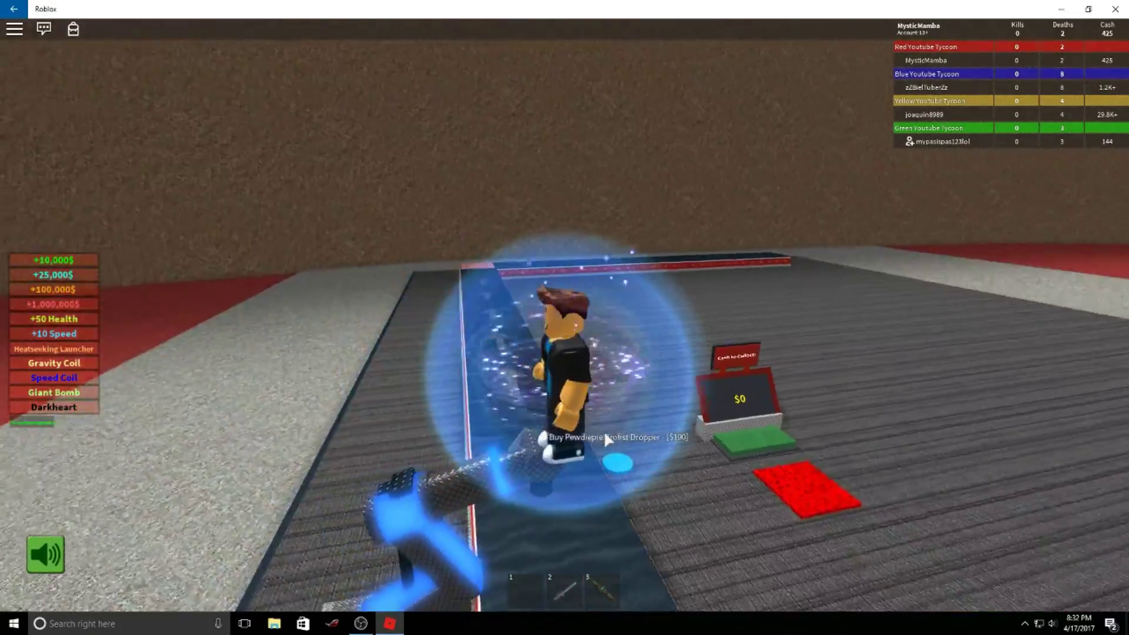
key(Right)
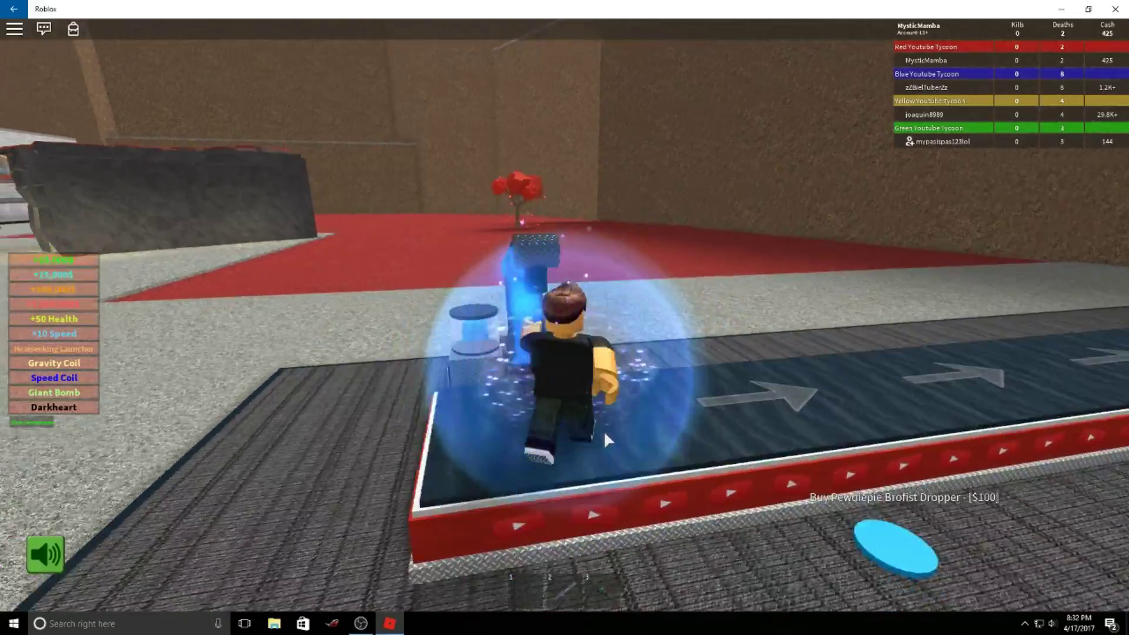
key(Right)
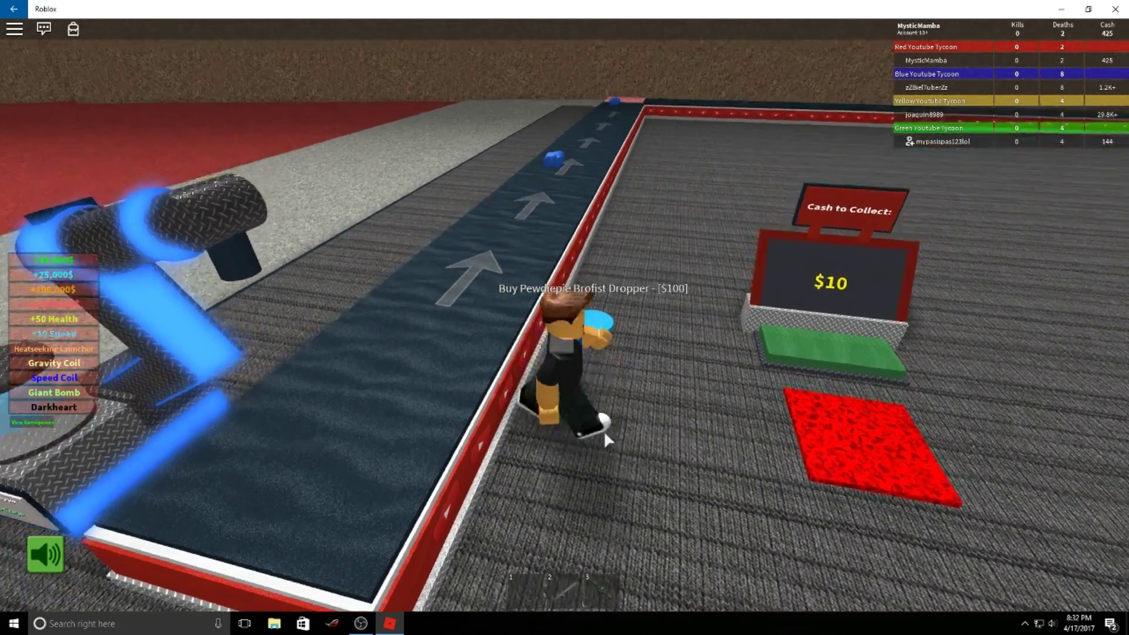
key(w)
key(w)
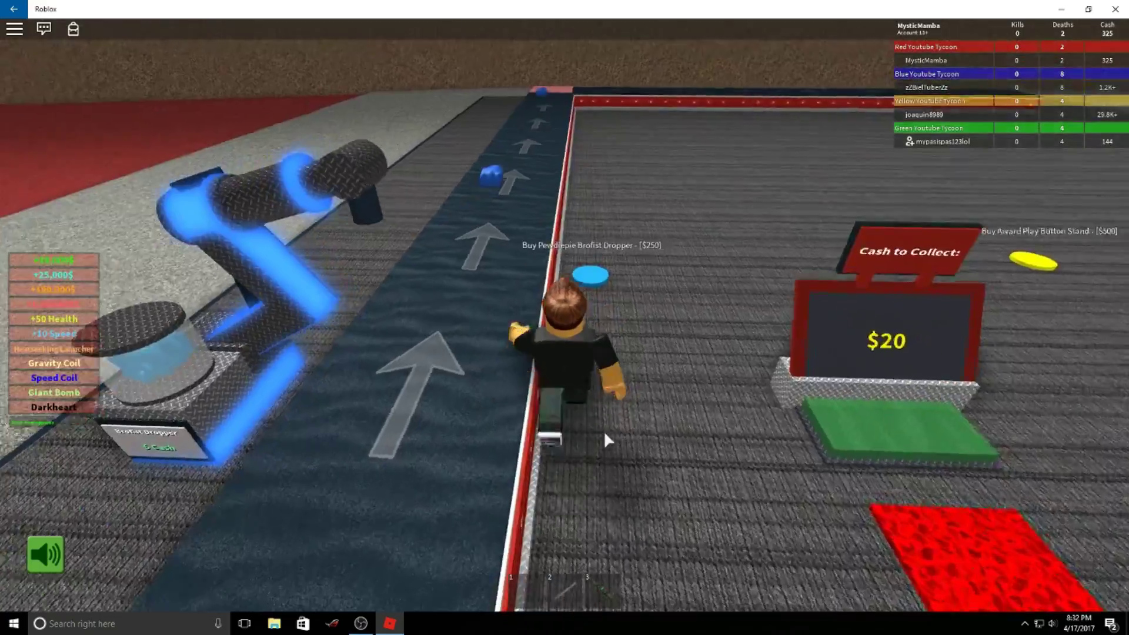
Walk and jump along the conveyor and its corner back toward the droppers.
key(a)
key(w)
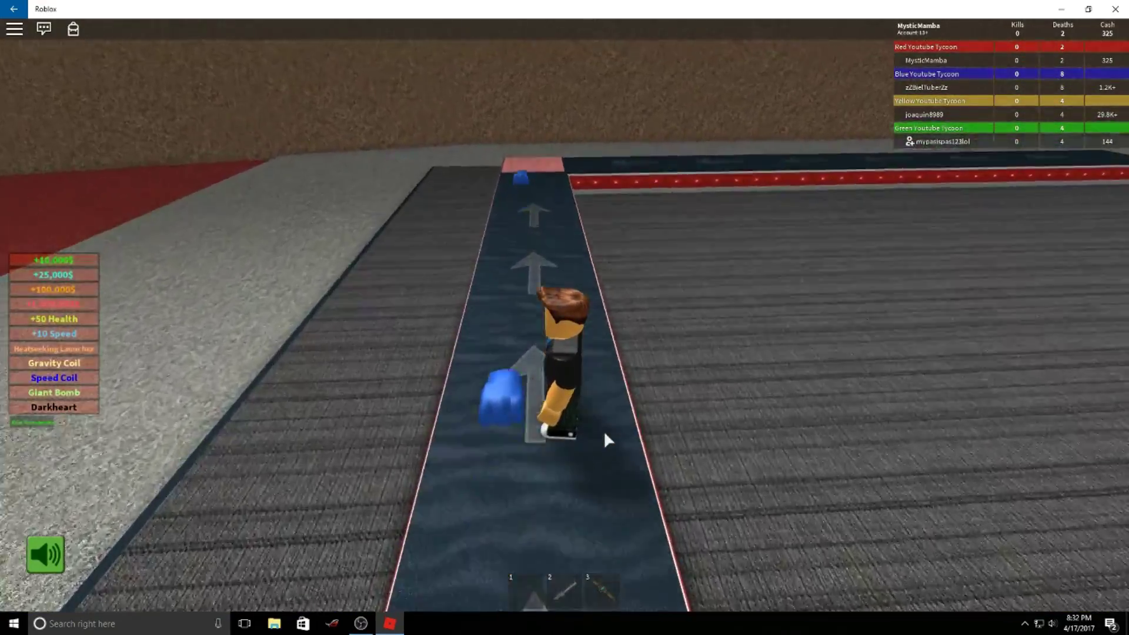
key(w)
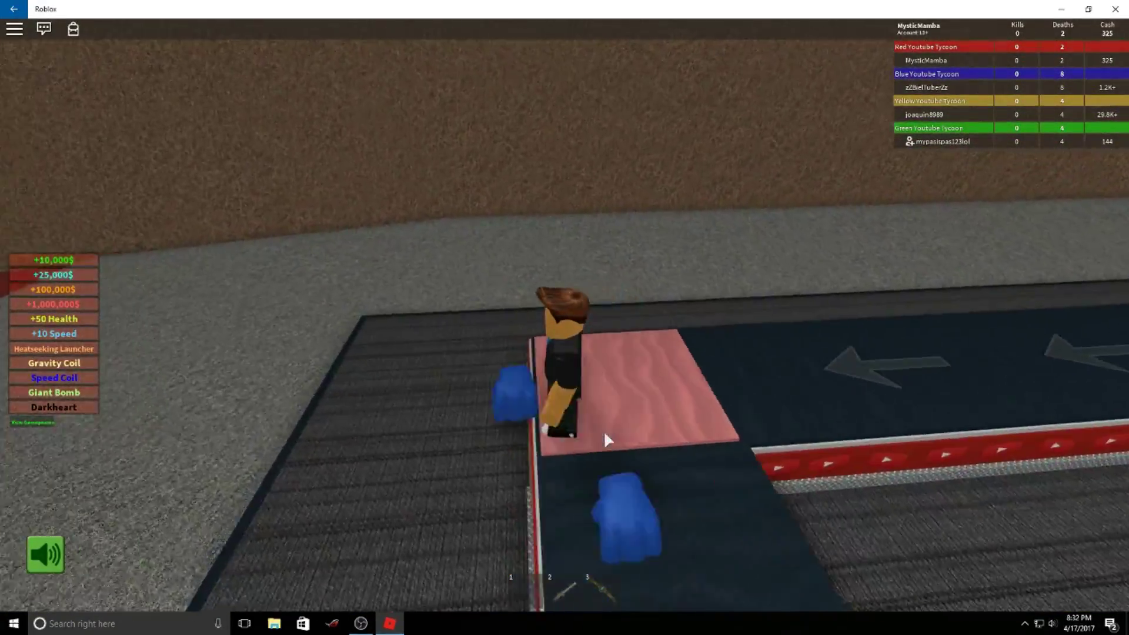
key(w)
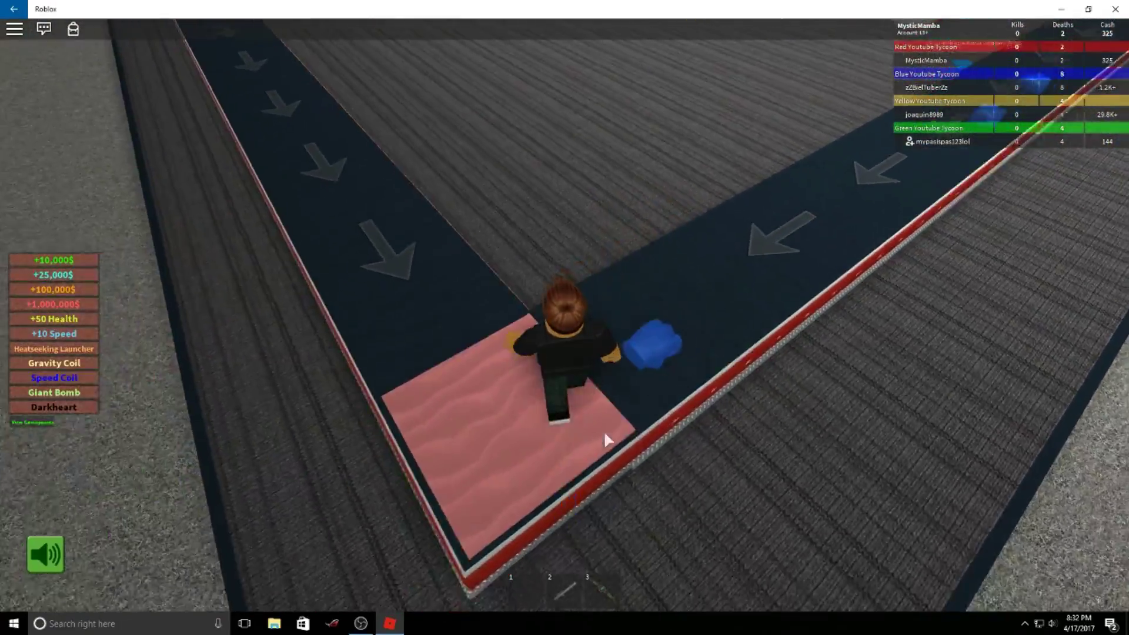
key(w)
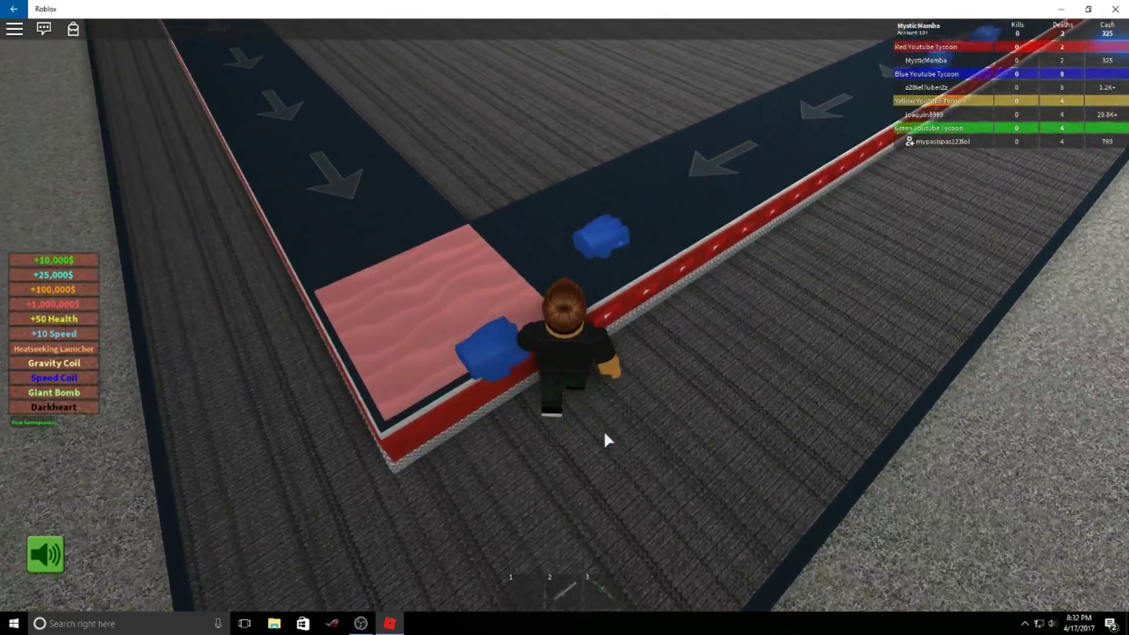
key(w)
key(space)
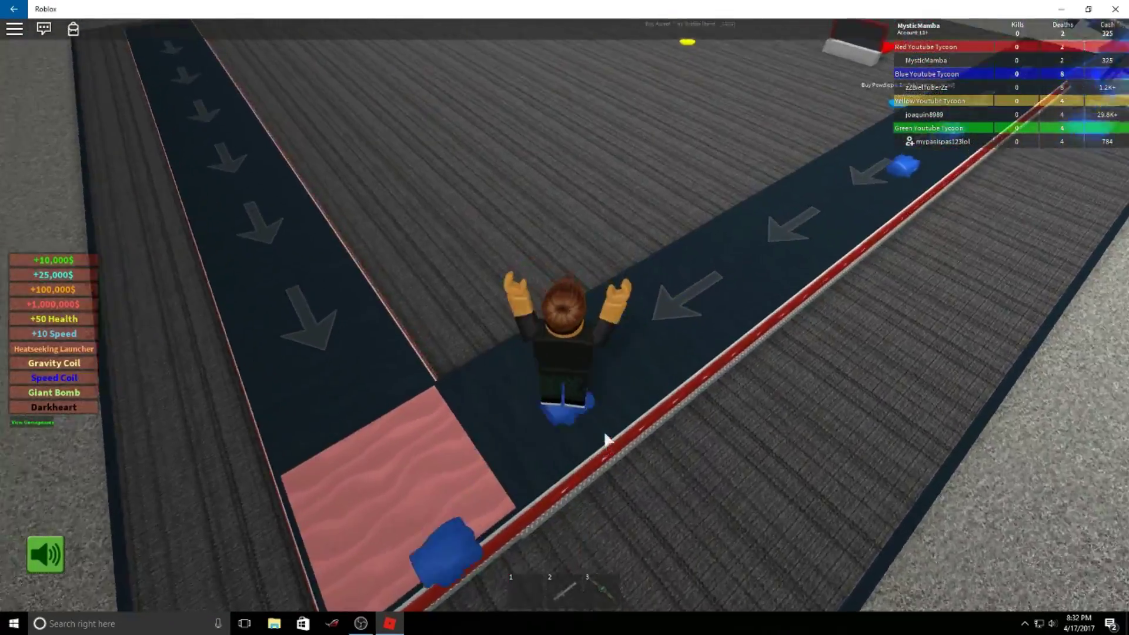
key(w)
key(space)
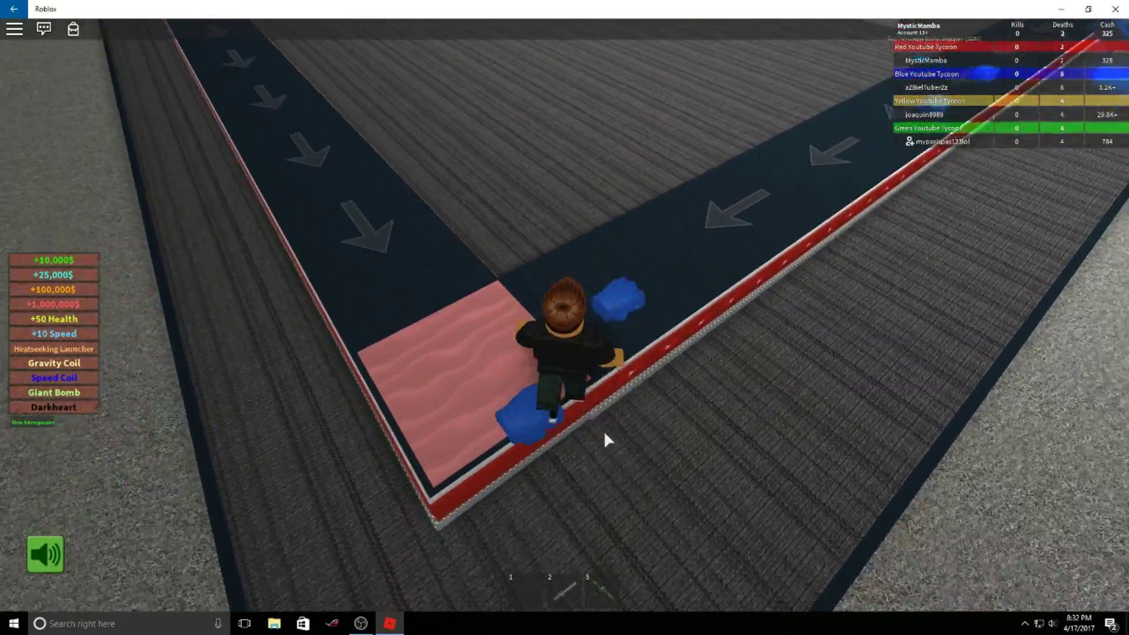
key(w)
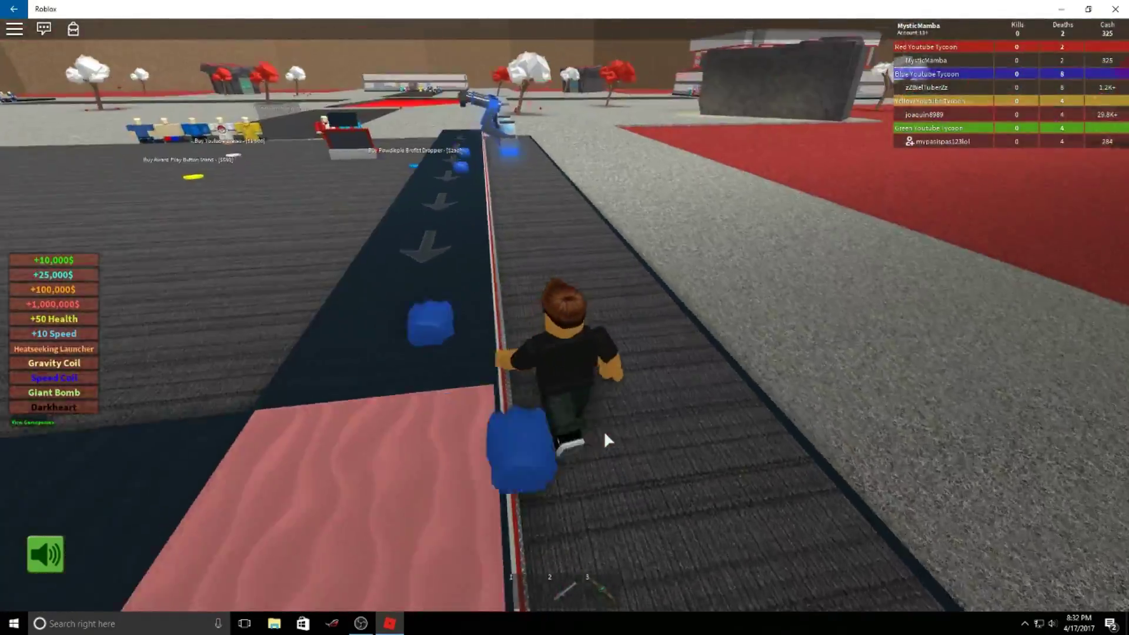
key(space)
key(a)
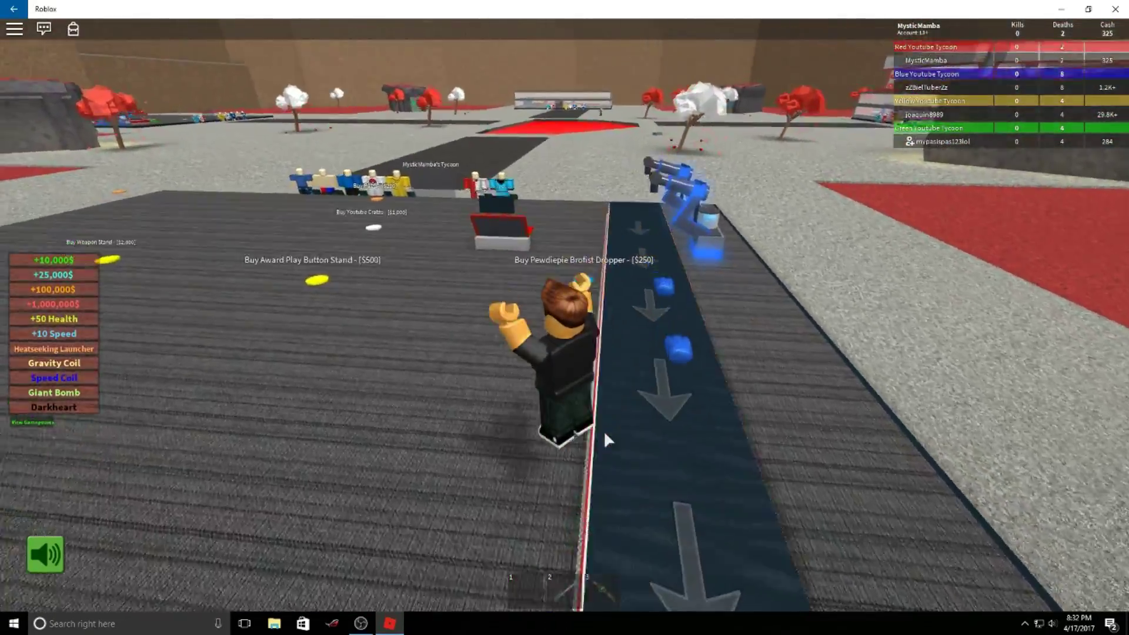
key(w)
Collect the built-up earnings at the cash collector stand.
key(w)
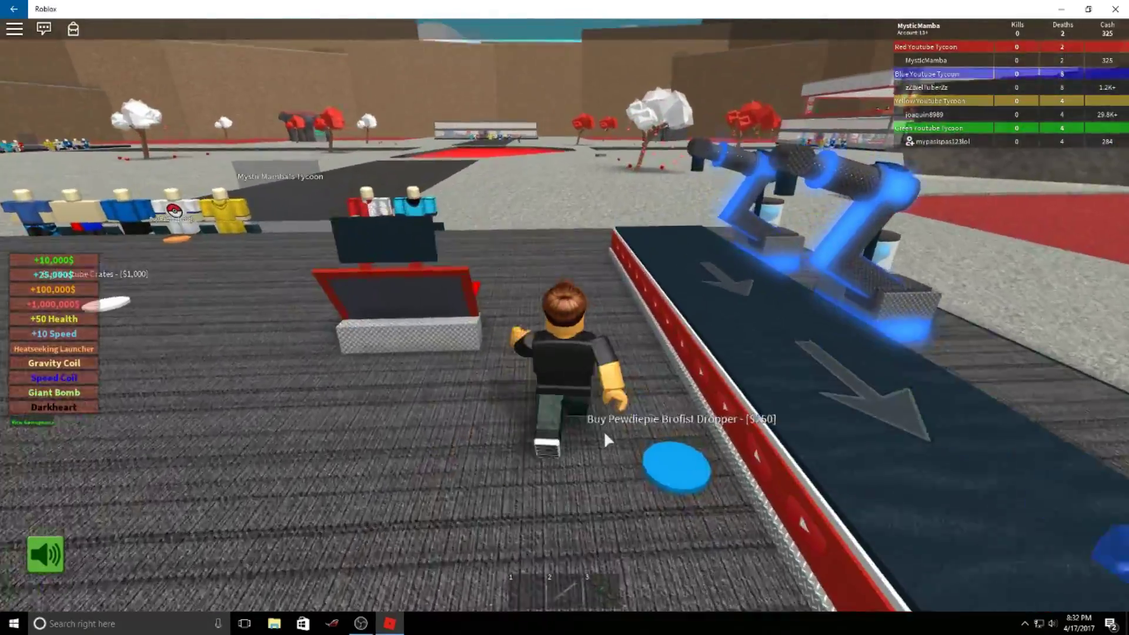
key(w)
key(Left)
key(Left)
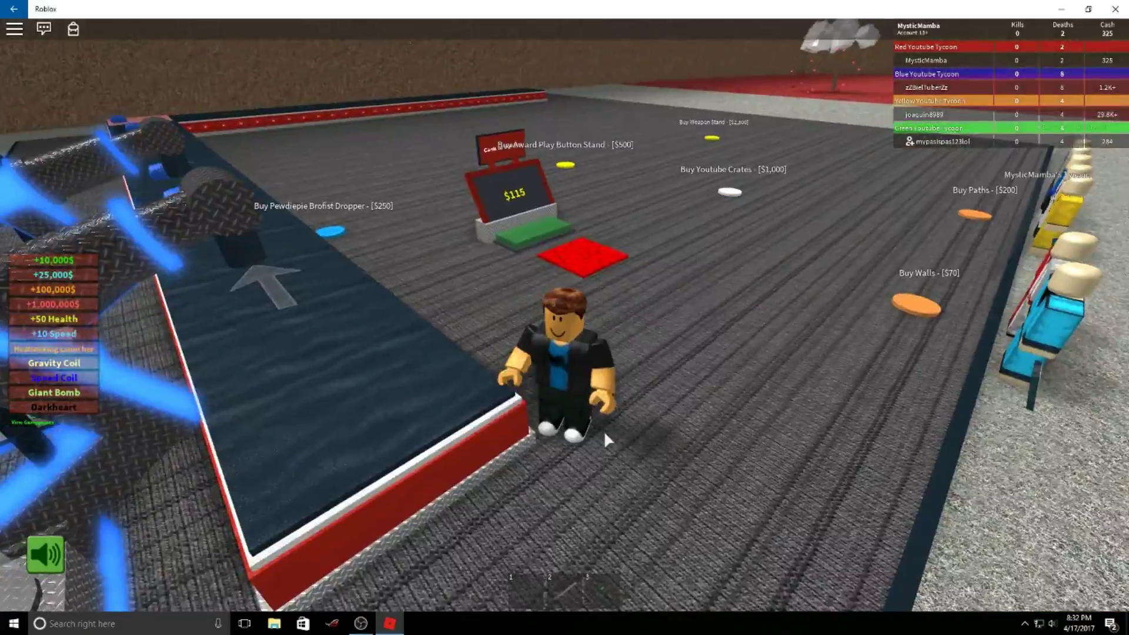
key(w)
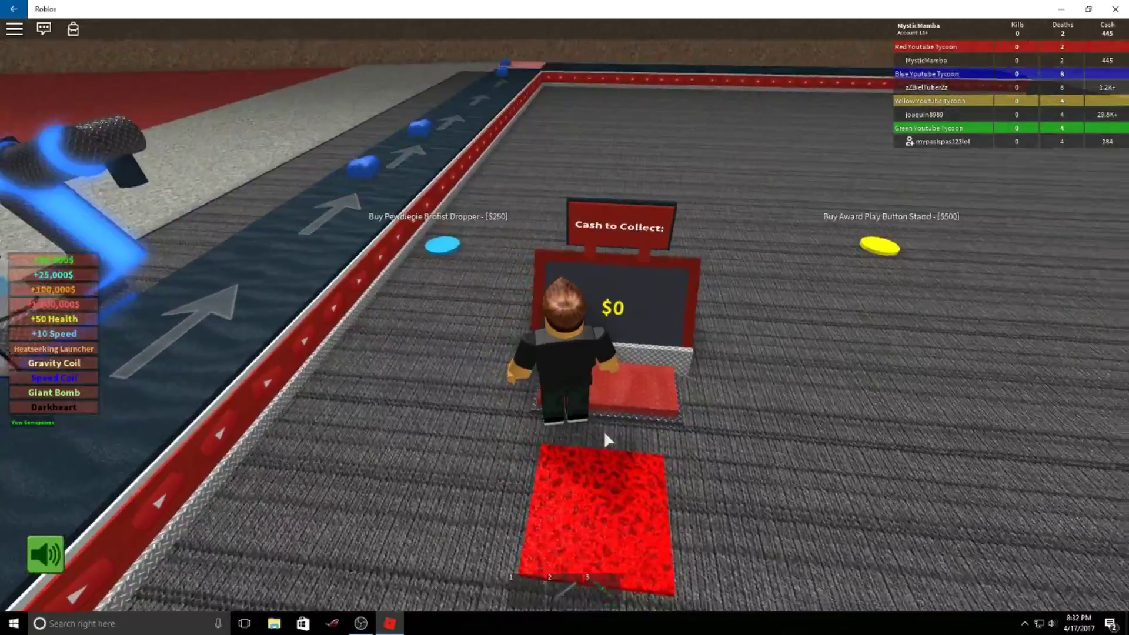
key(Right)
key(Right)
Buy the $250 Pewdiepie Brofist Dropper and look at the new droppers.
key(w)
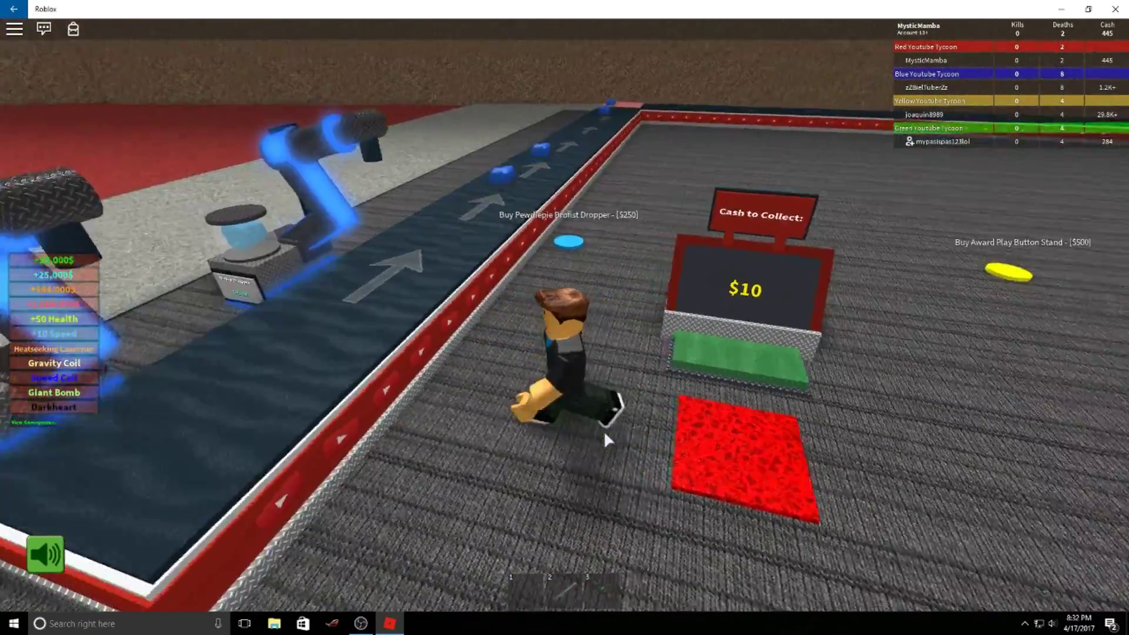
key(Right)
key(Right)
key(w)
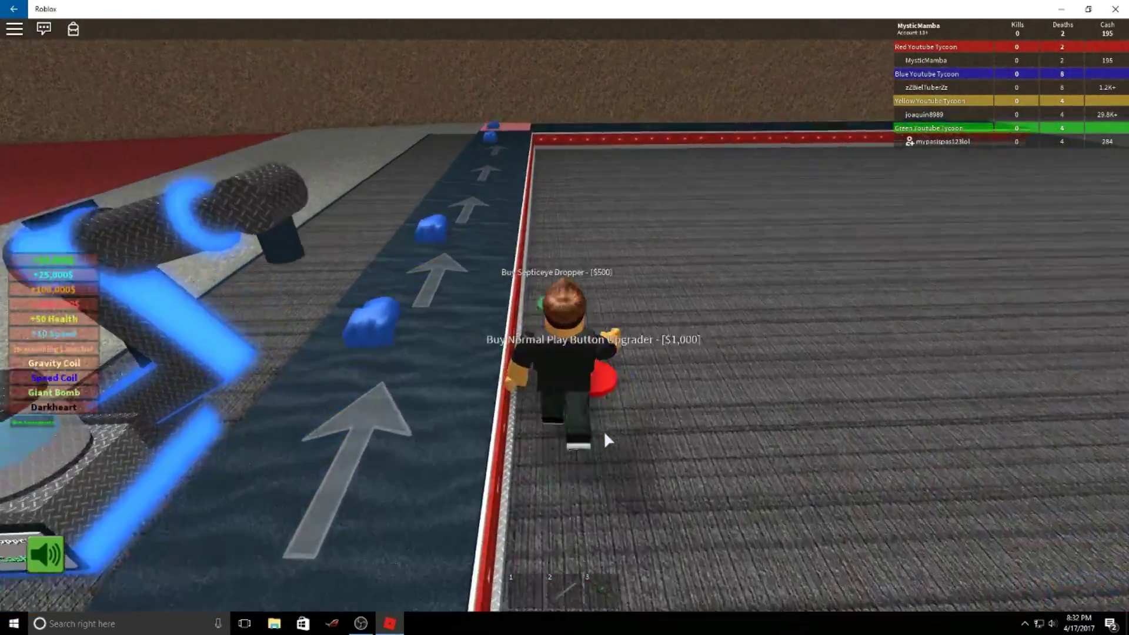
key(w)
key(Left)
key(Left)
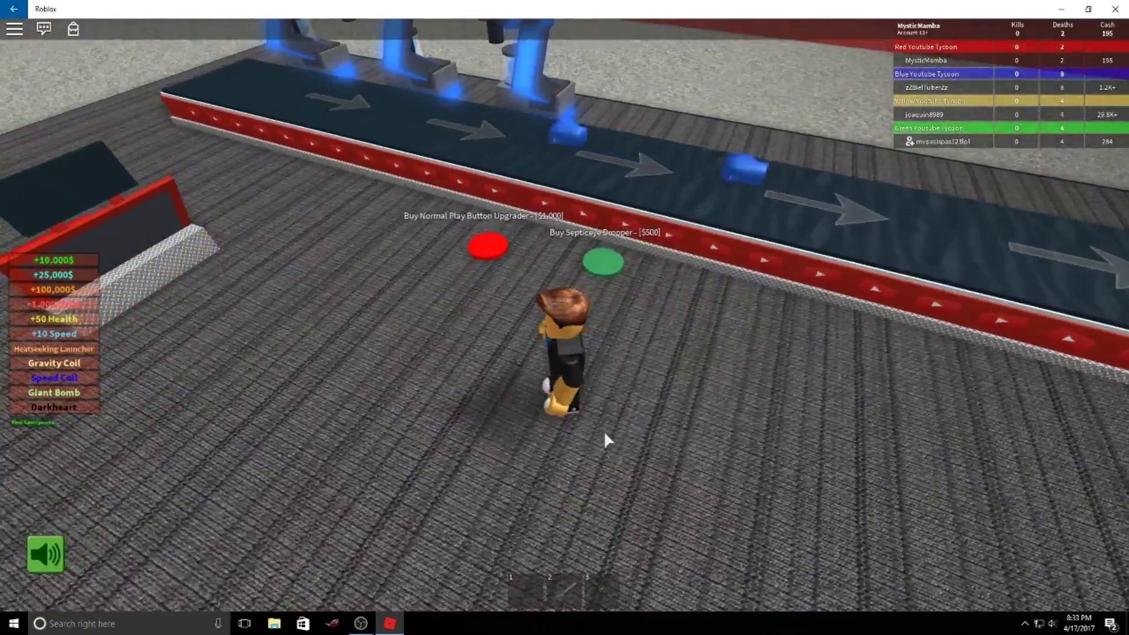
Walk along the conveyor to the pink pad at its end.
key(s)
key(Left)
key(Left)
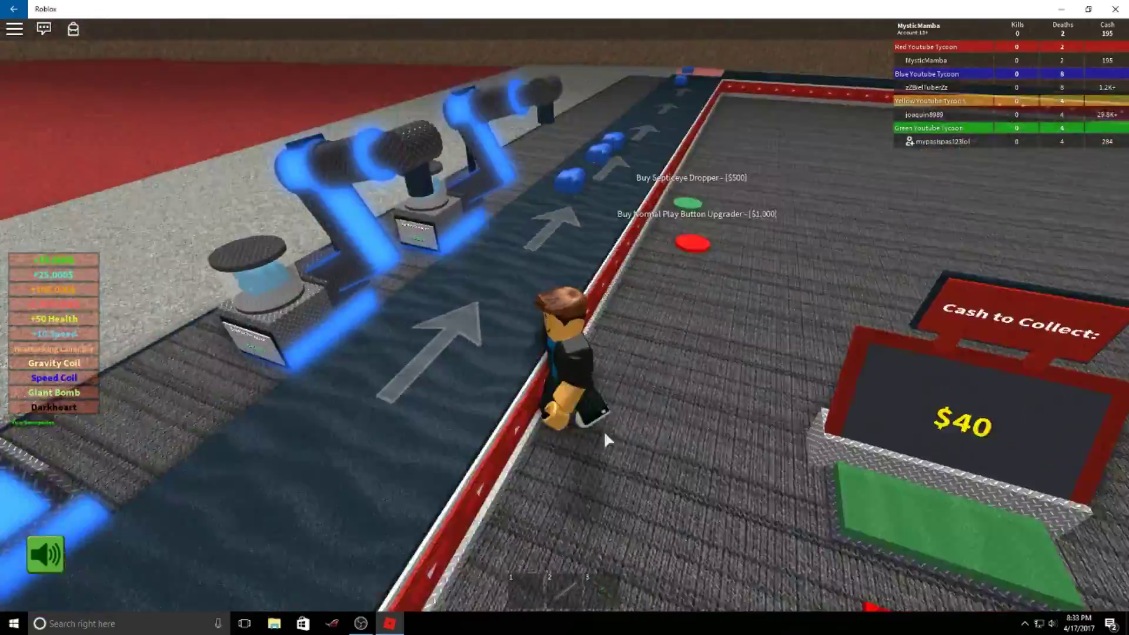
key(w)
key(Left)
key(Left)
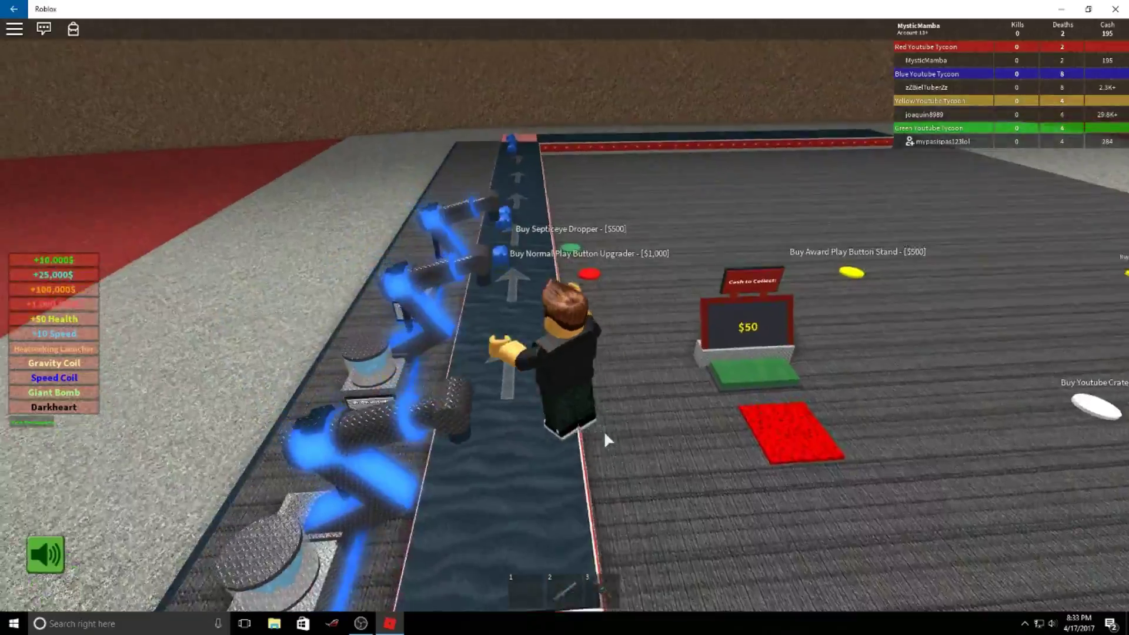
key(w)
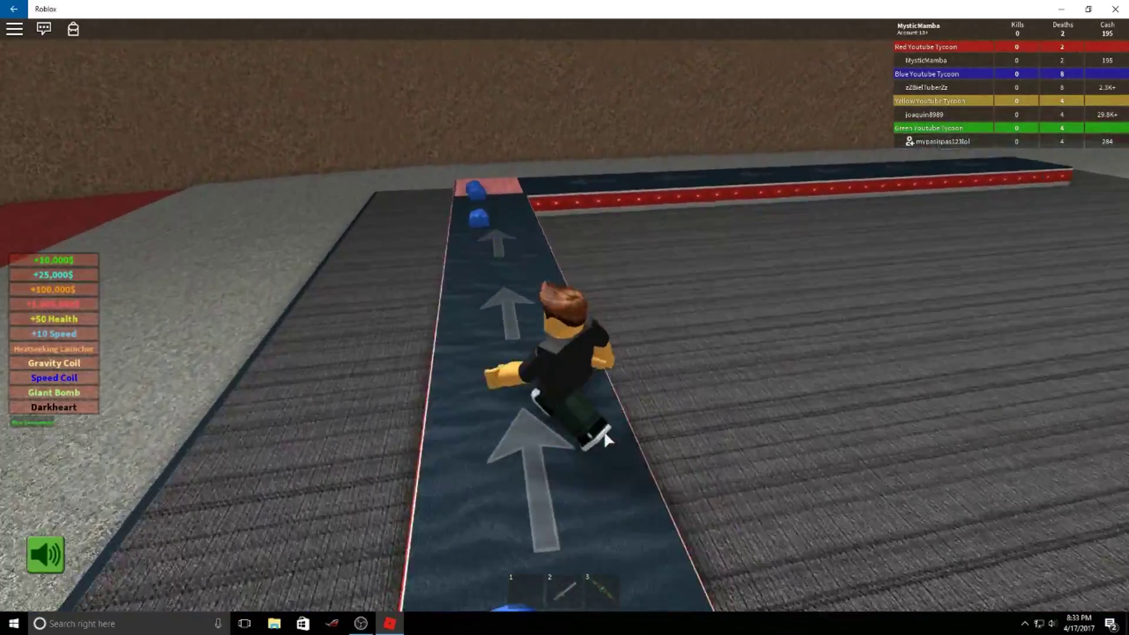
key(w)
key(Left)
key(Left)
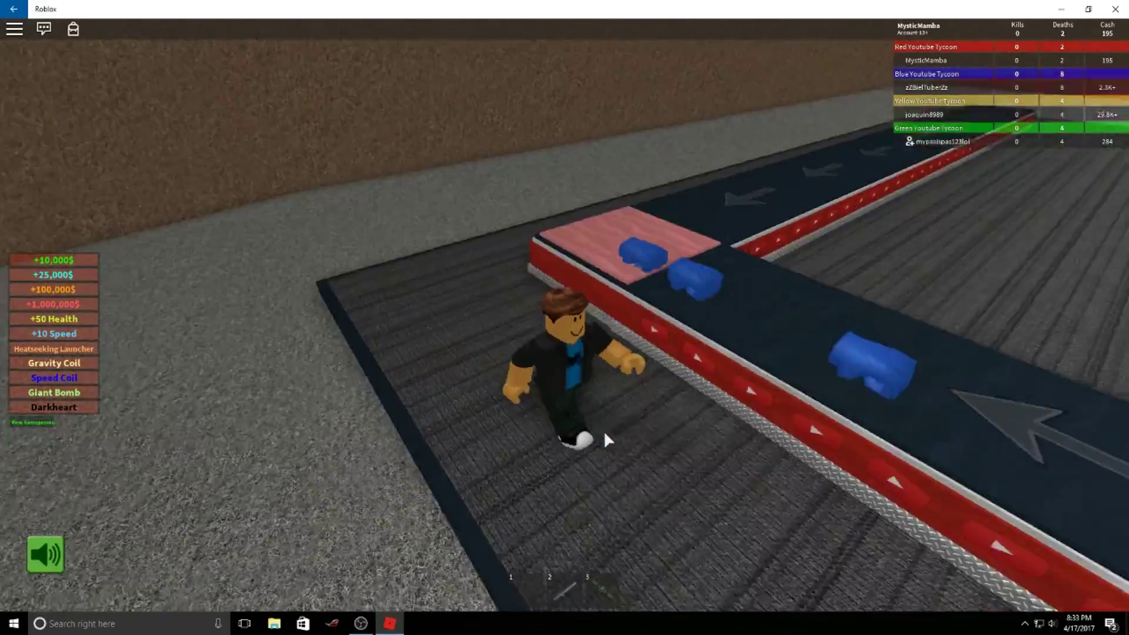
Watch the blue blocks arrive, then head toward the remaining buy pads.
key(s)
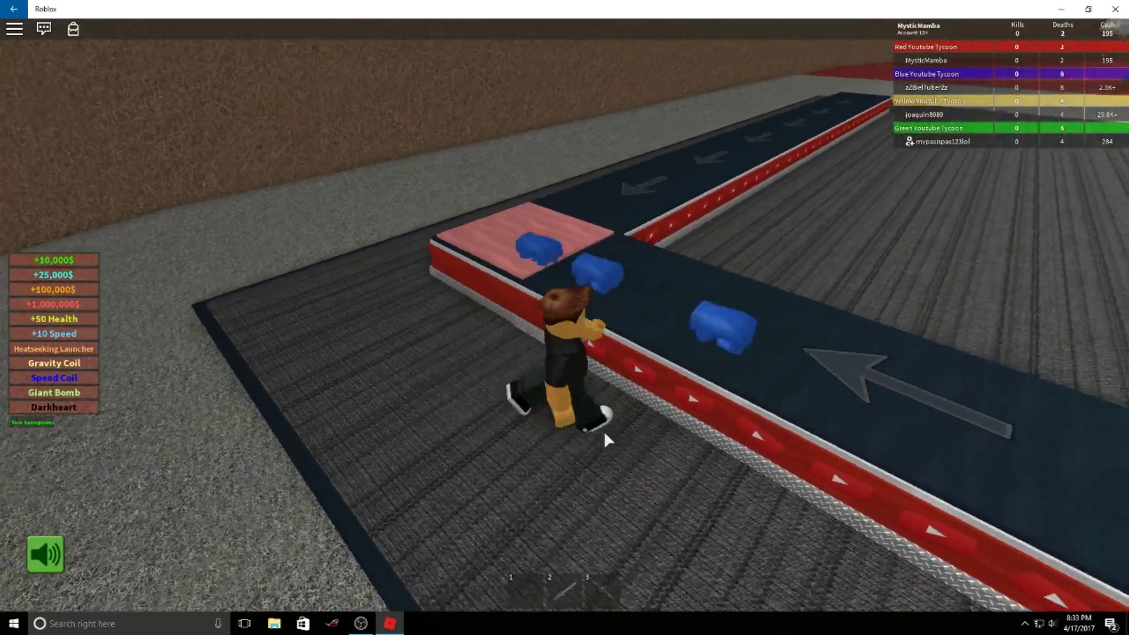
key(w)
key(s)
key(w)
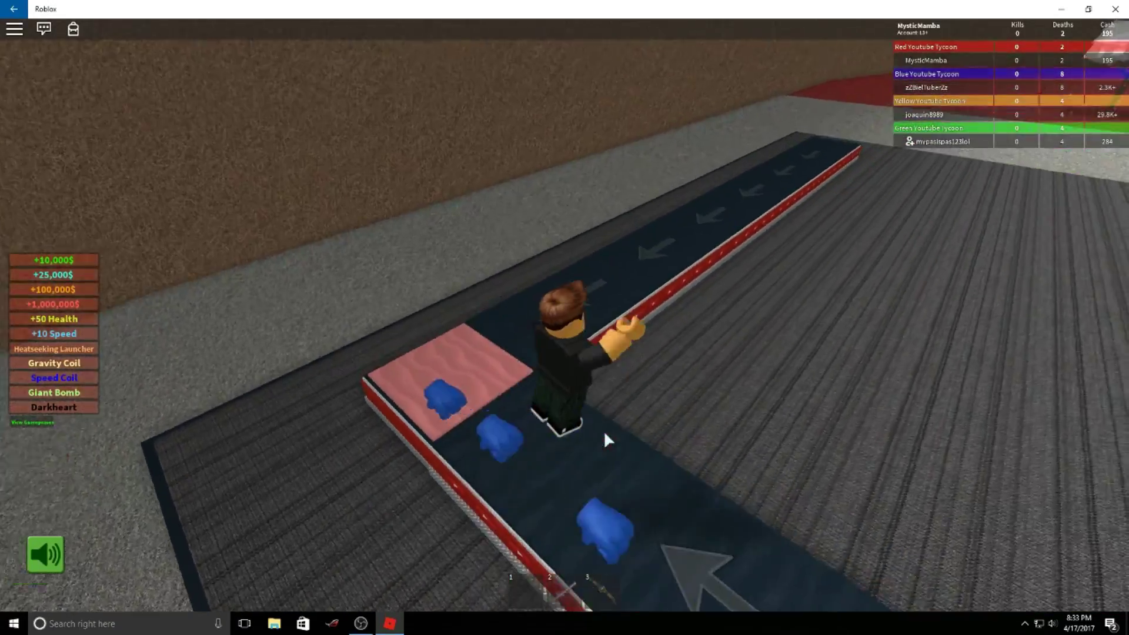
key(s)
key(w)
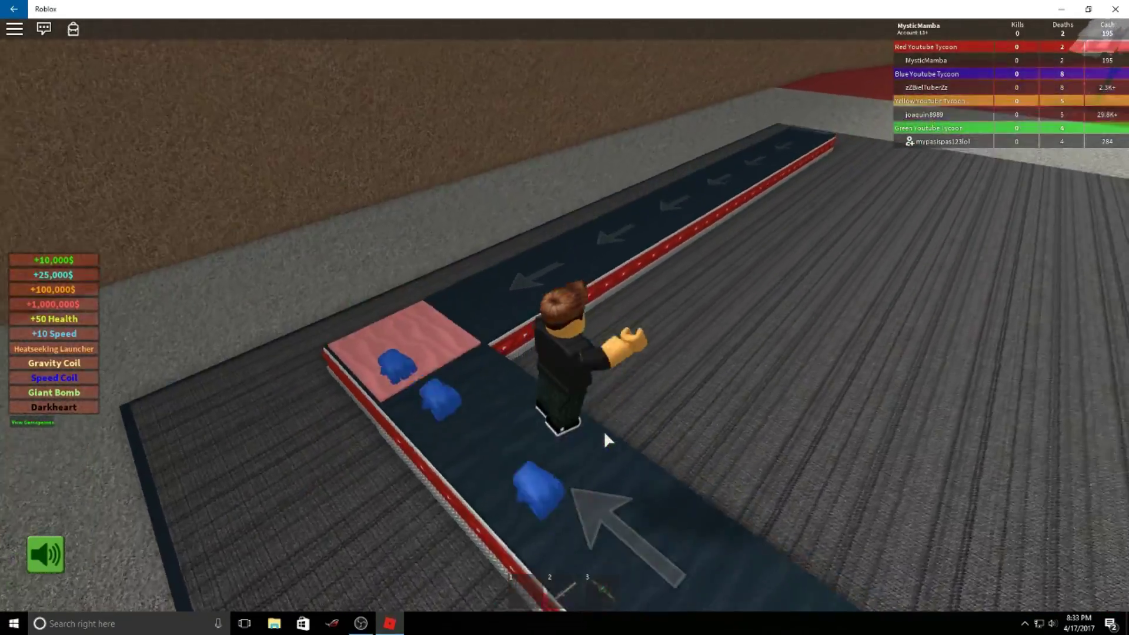
key(w)
key(w)
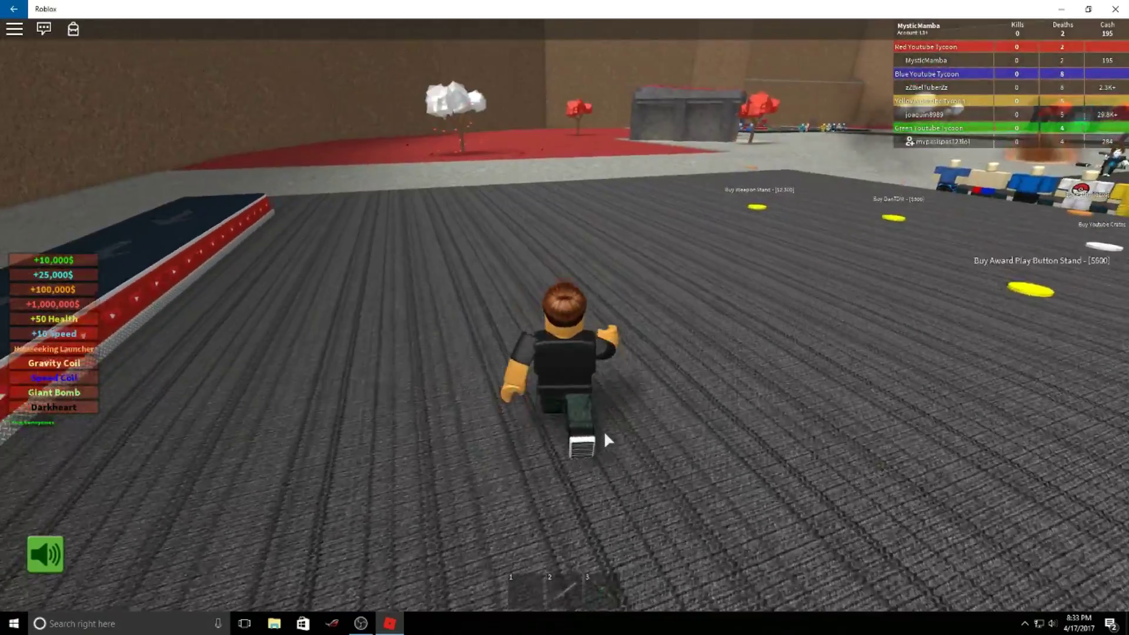
Approach the Award Play Button Stand pad and equip the rocket launcher from slot 2.
key(w)
key(w)
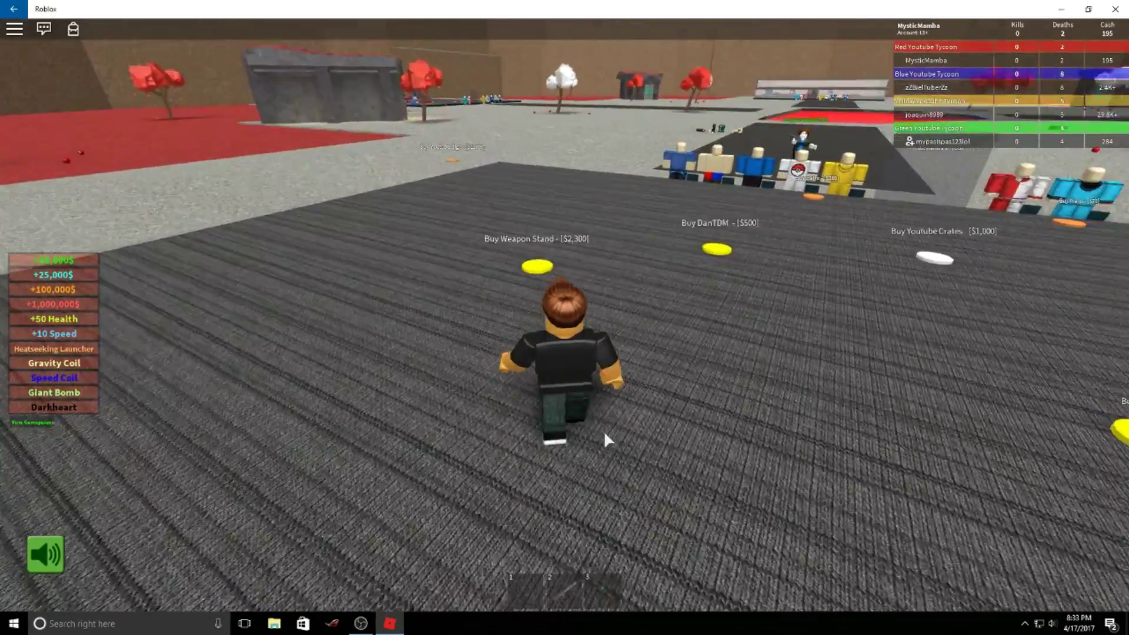
key(w)
key(d)
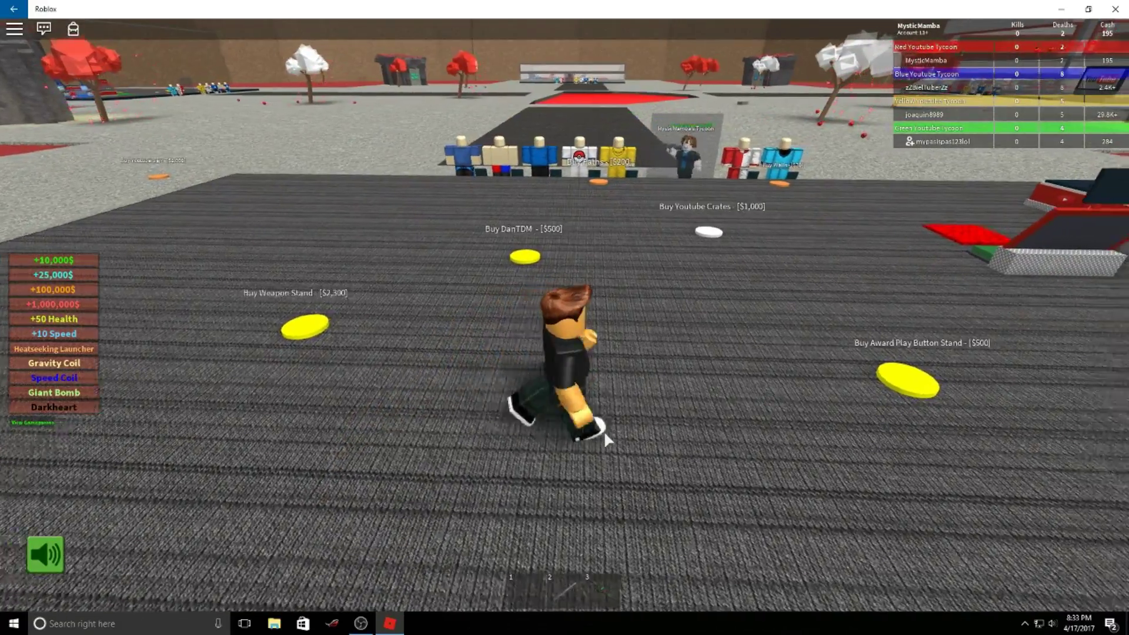
key(d)
key(d)
key(w)
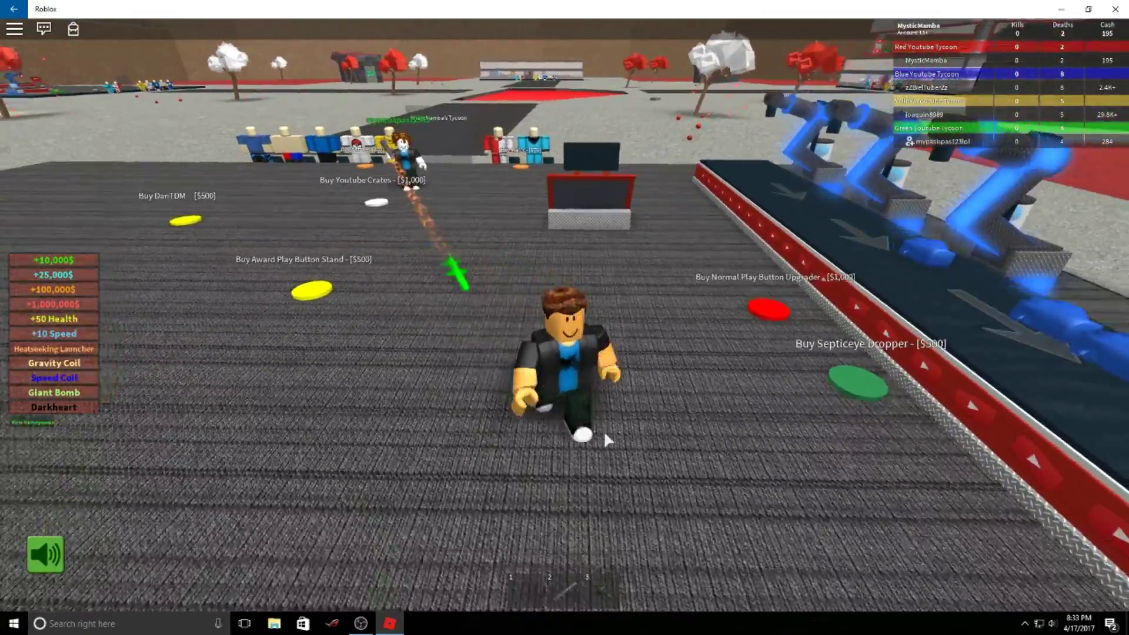
key(2)
click(603, 431)
Close in on the rival player and fire two rockets at them.
key(w)
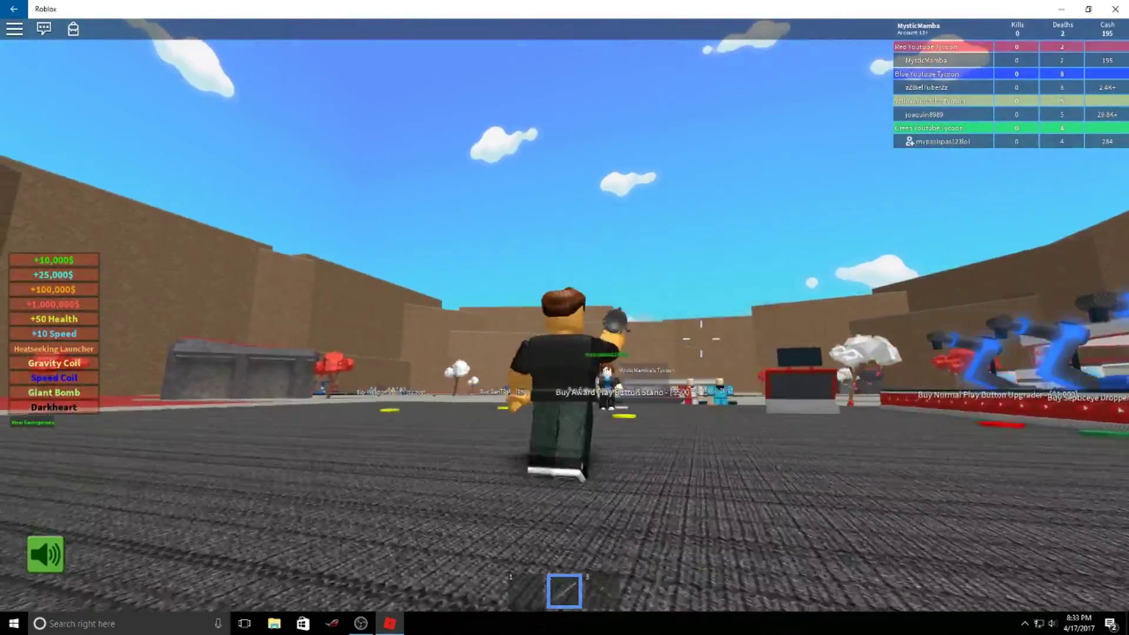
key(w)
key(w)
key(d)
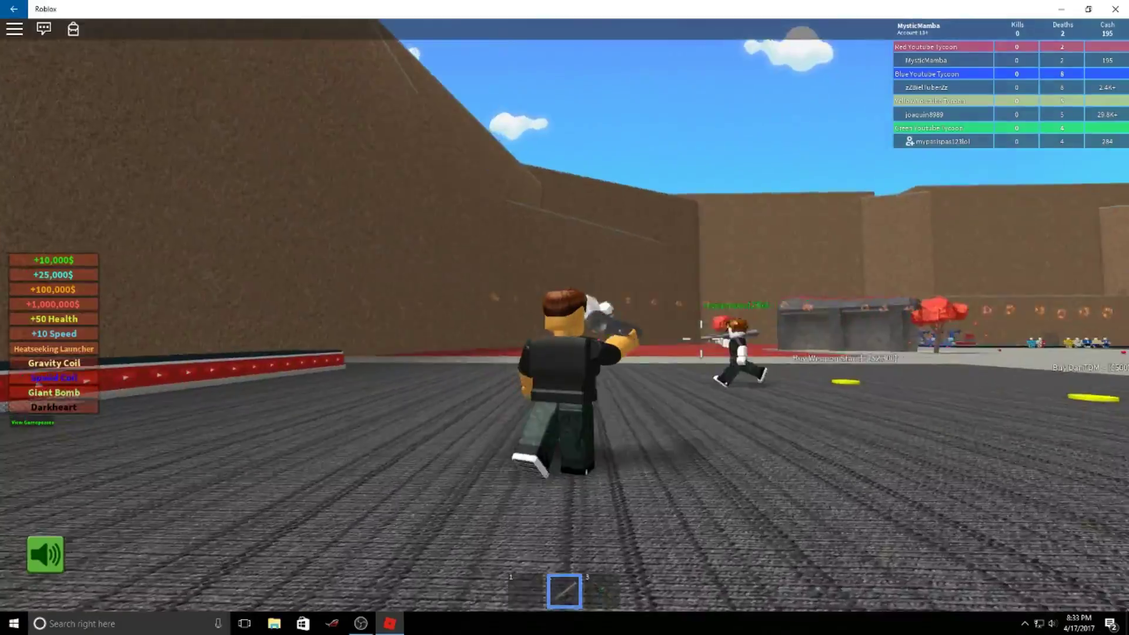
key(d)
key(w)
key(w)
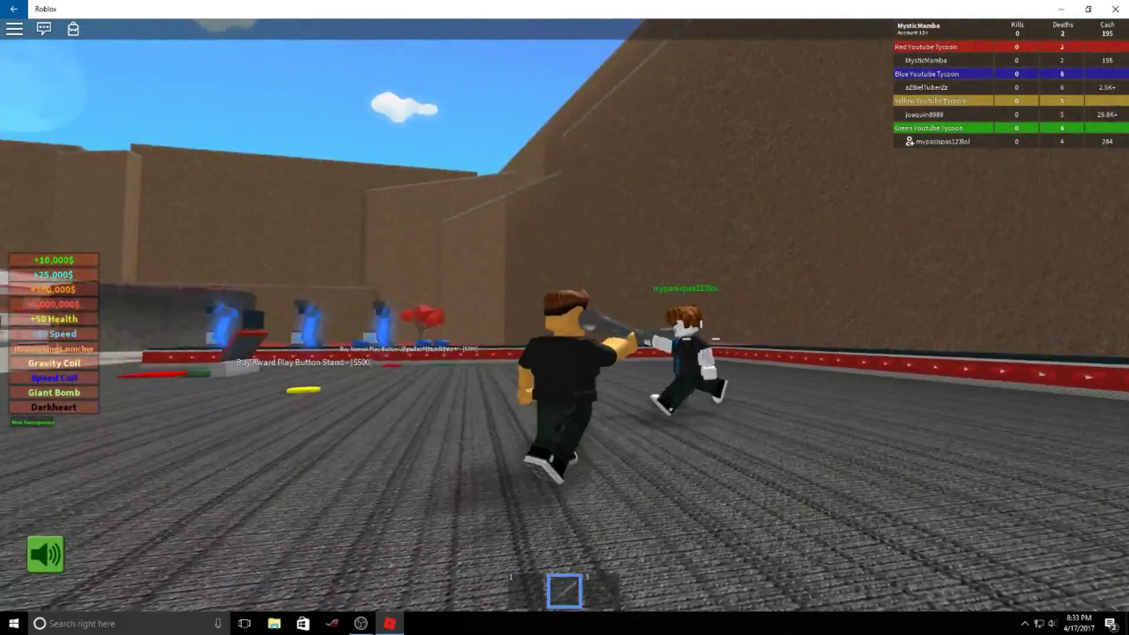
click(700, 338)
key(w)
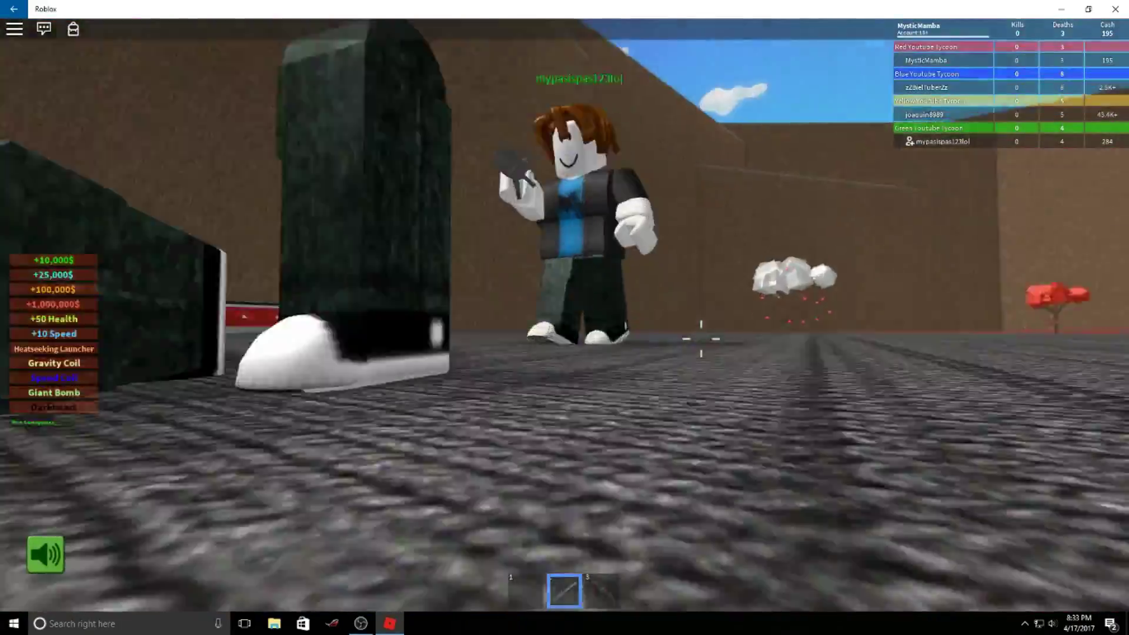
key(w)
click(679, 340)
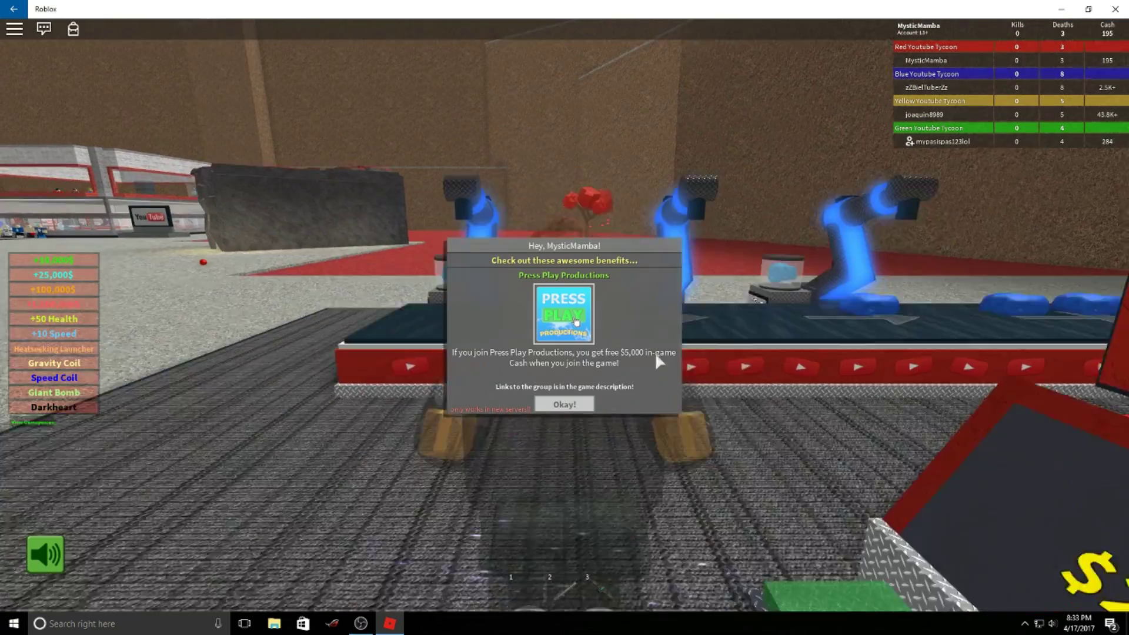
Dismiss the Press Play notice, equip the launcher and fire at the nearby player.
drag(655, 357, 575, 395)
click(567, 407)
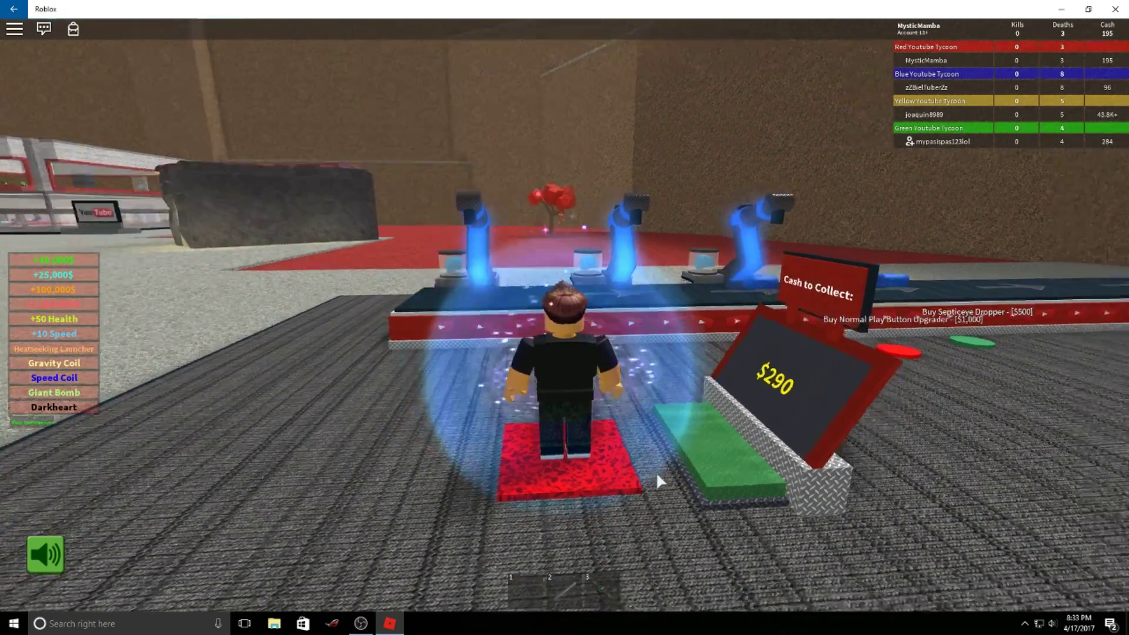
key(2)
key(w)
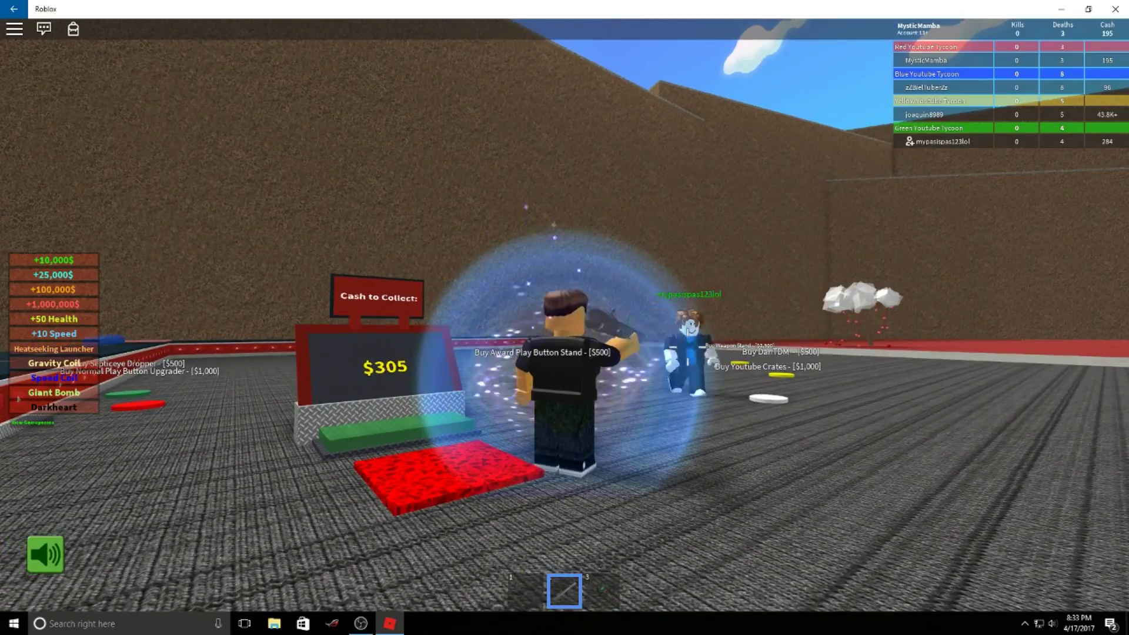
click(710, 353)
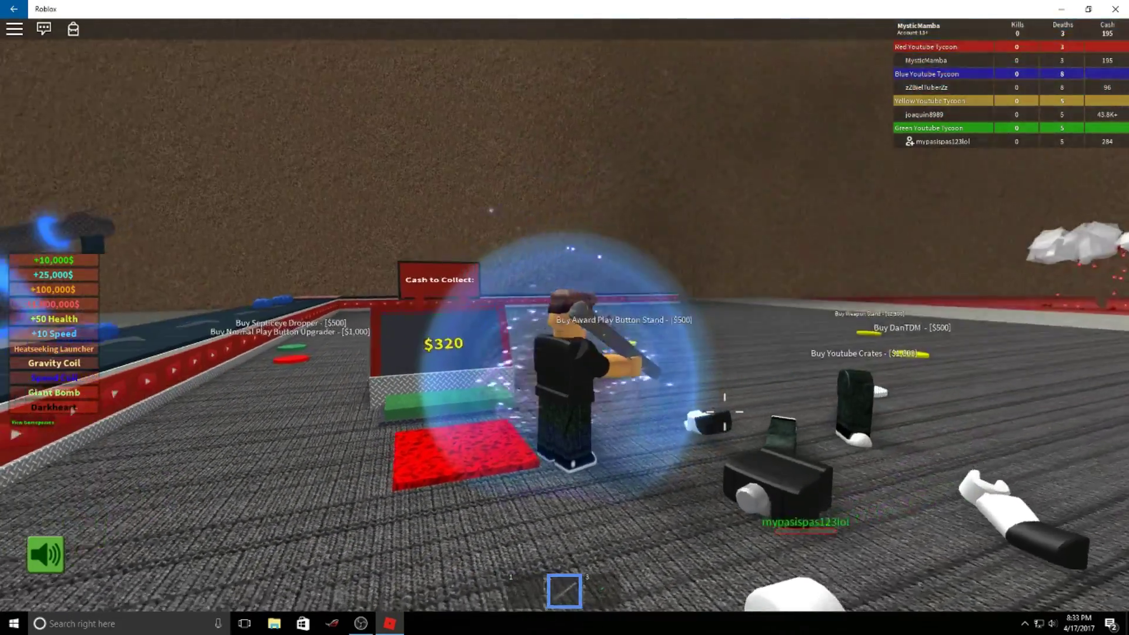
drag(710, 353, 724, 401)
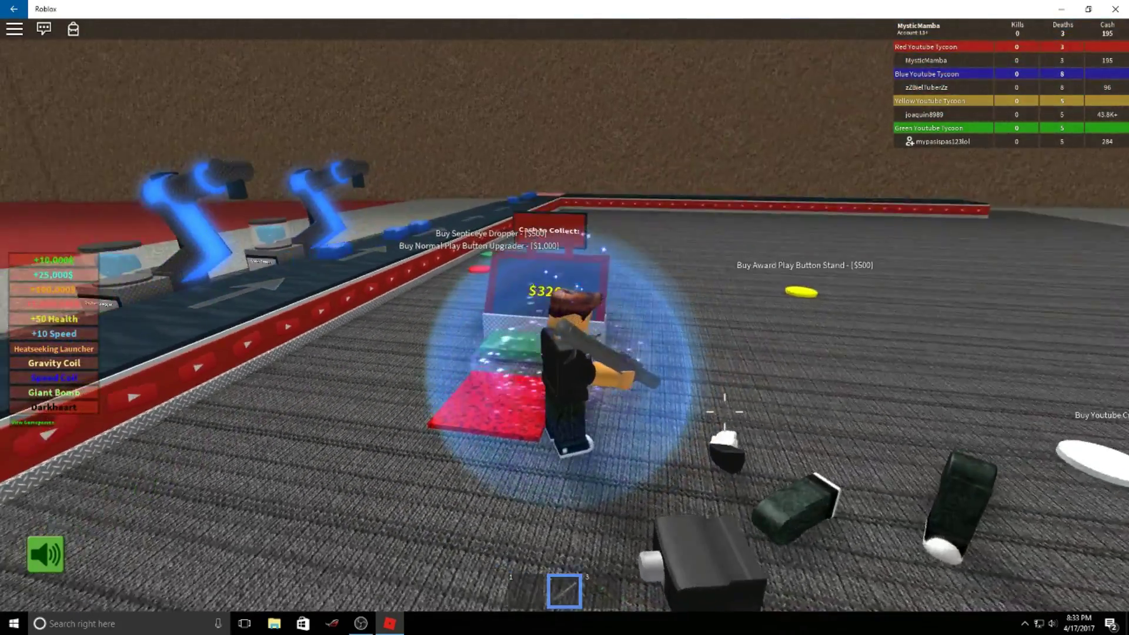
Walk onto the red collector pad, collecting earnings to reach 535 cash.
key(1)
key(w)
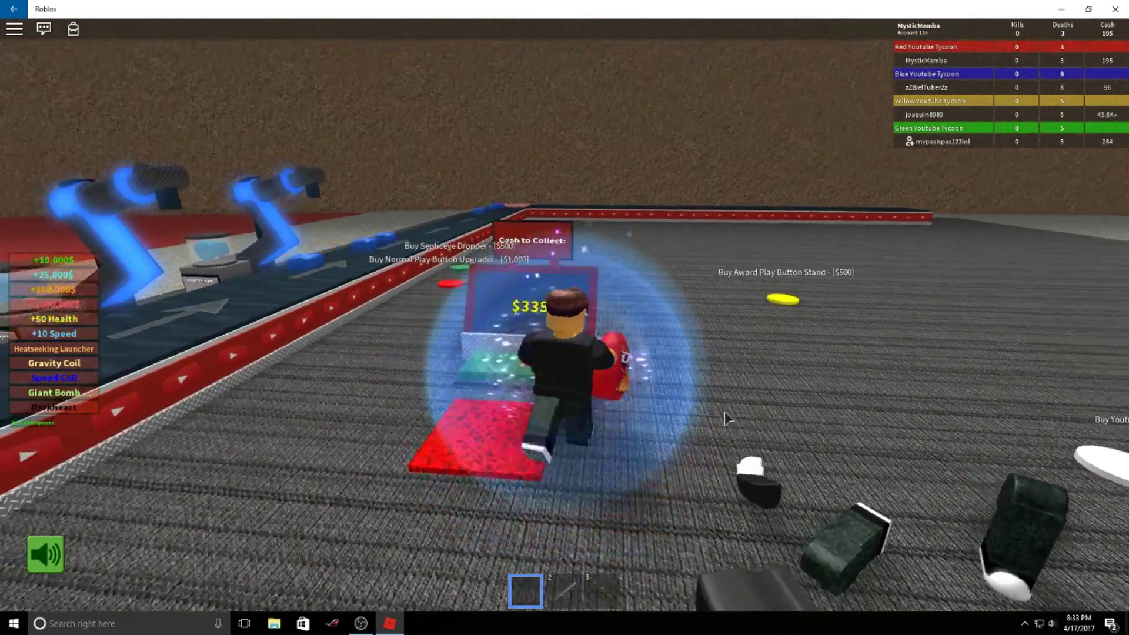
key(w)
drag(724, 411, 724, 411)
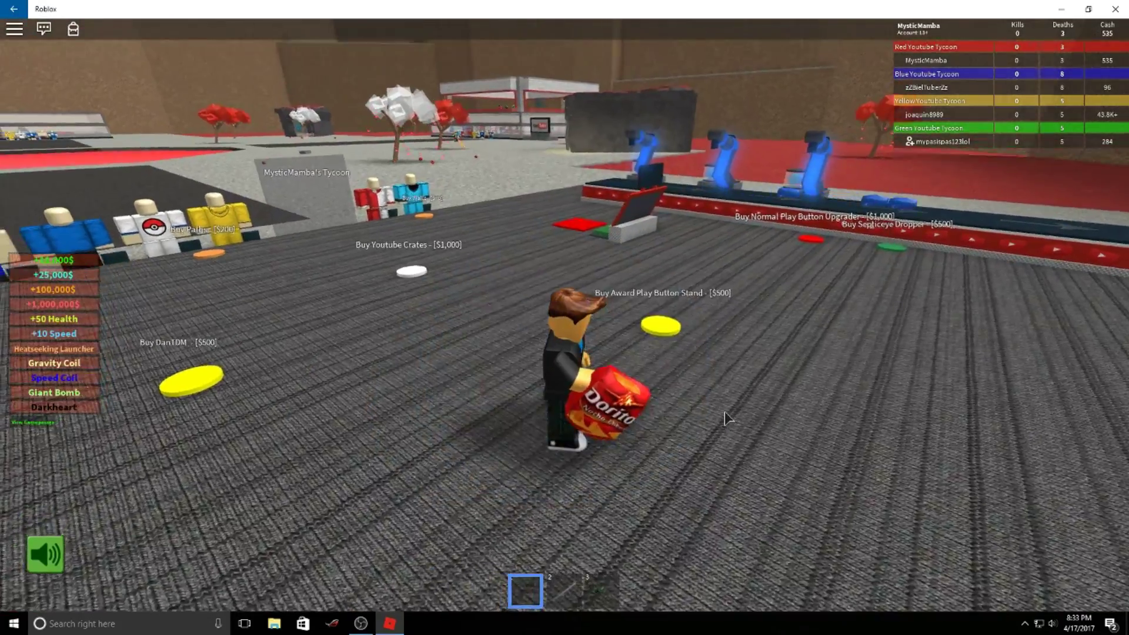
key(w)
key(1)
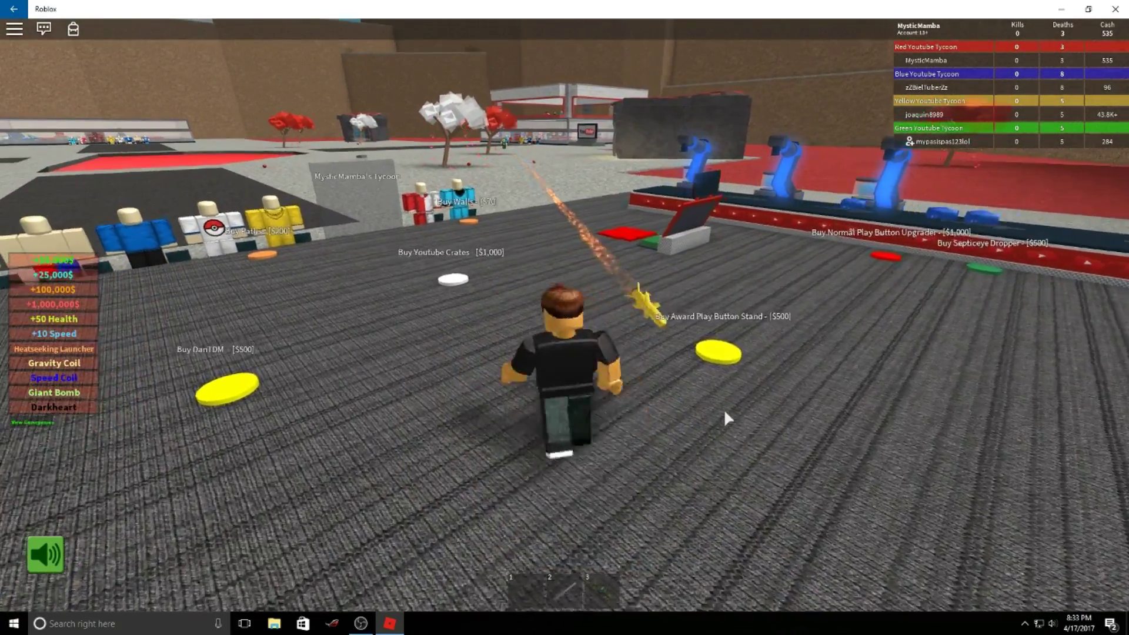
key(w)
key(2)
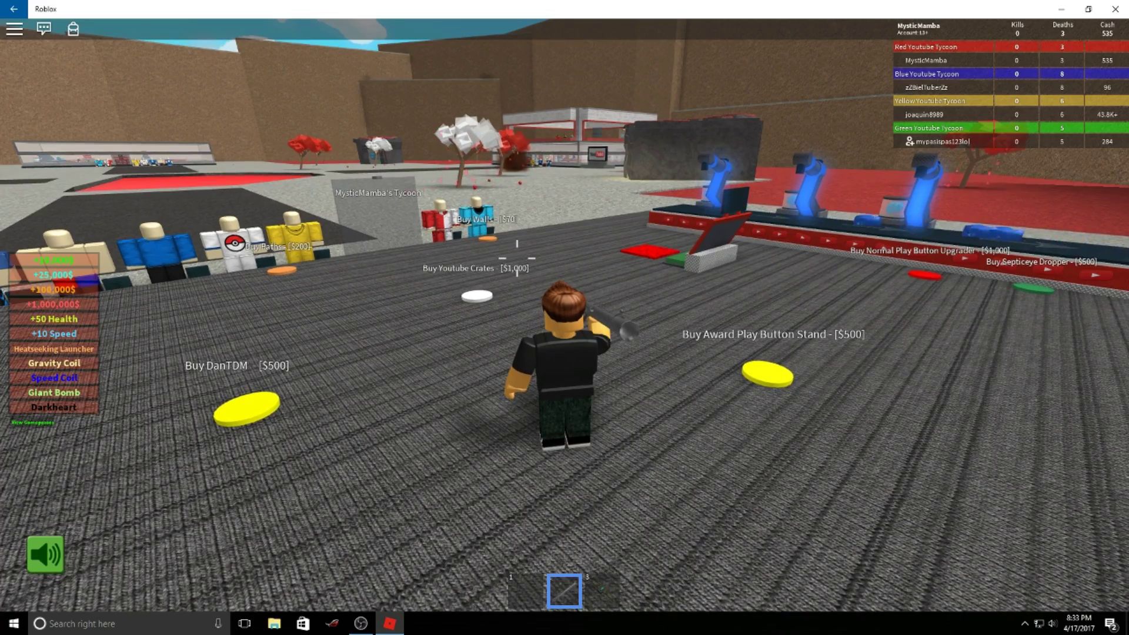
key(w)
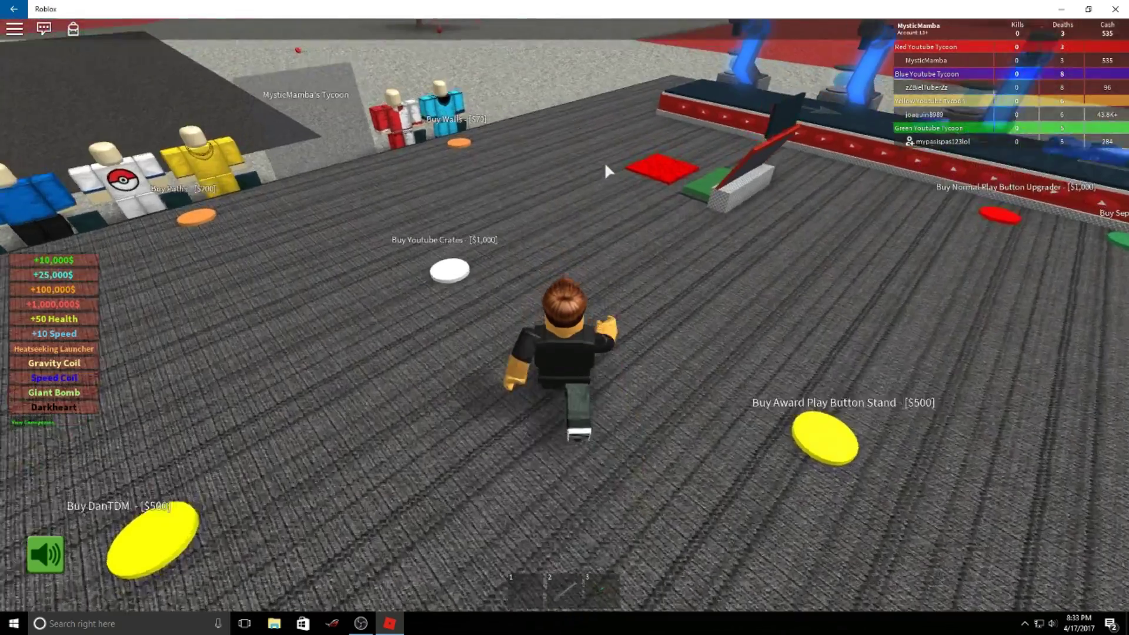
Collect the earnings, buy the green Septiceye Dropper, and look back at the conveyor.
key(w)
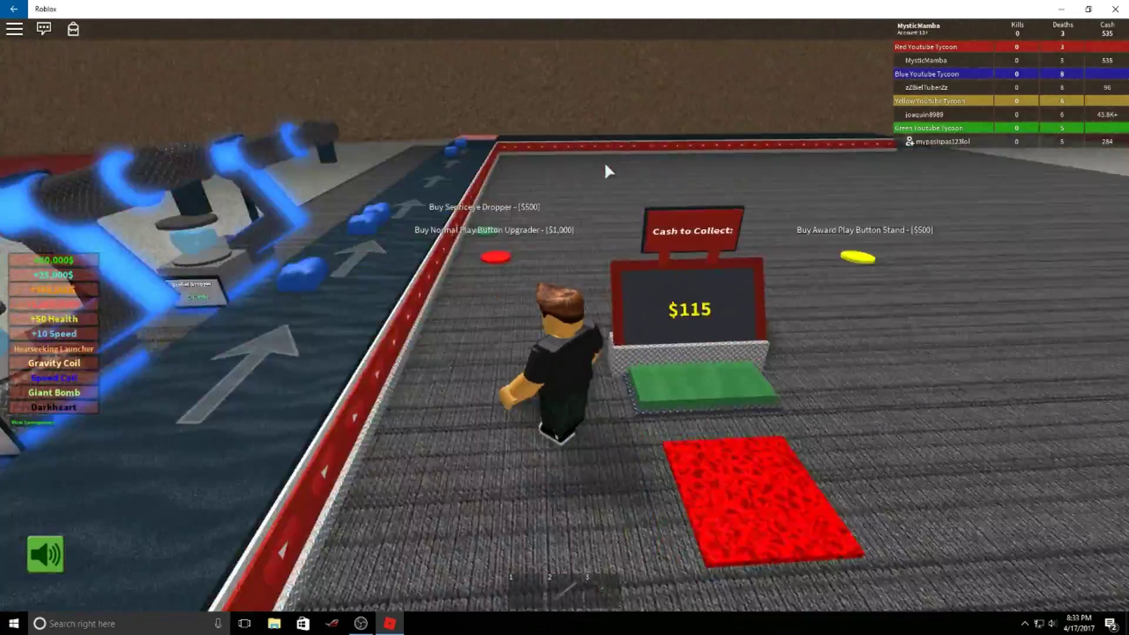
key(w)
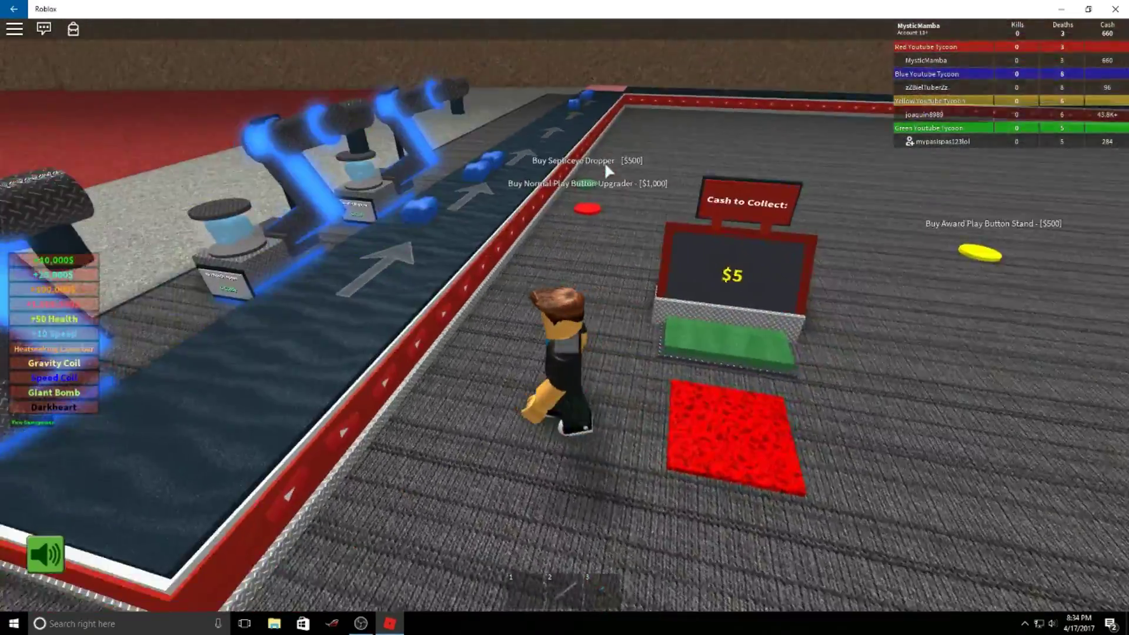
key(w)
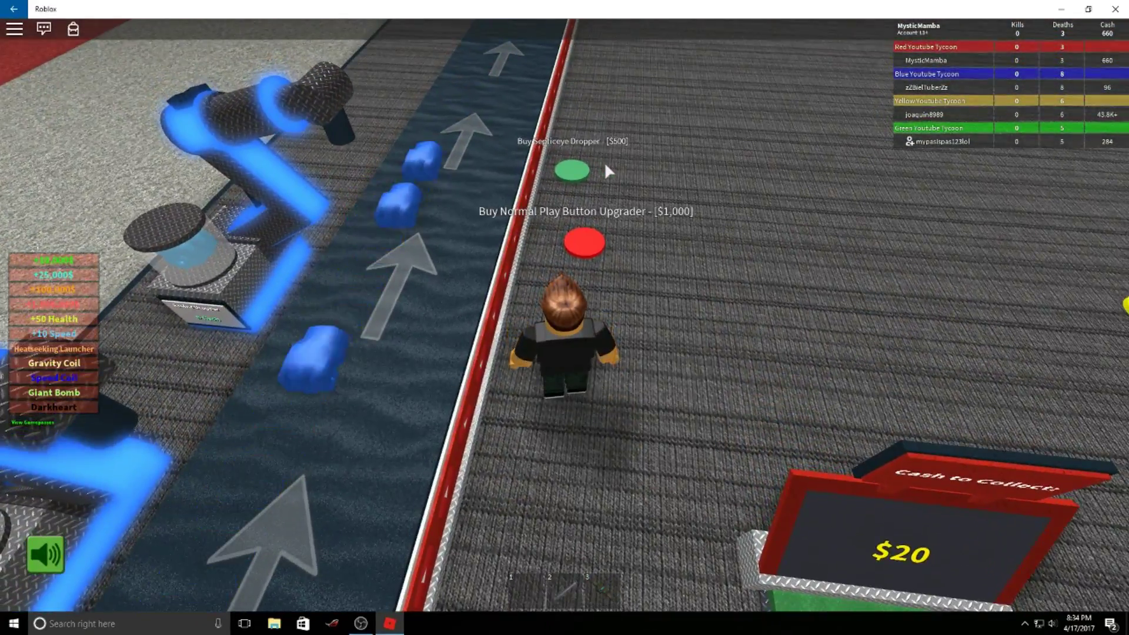
key(w)
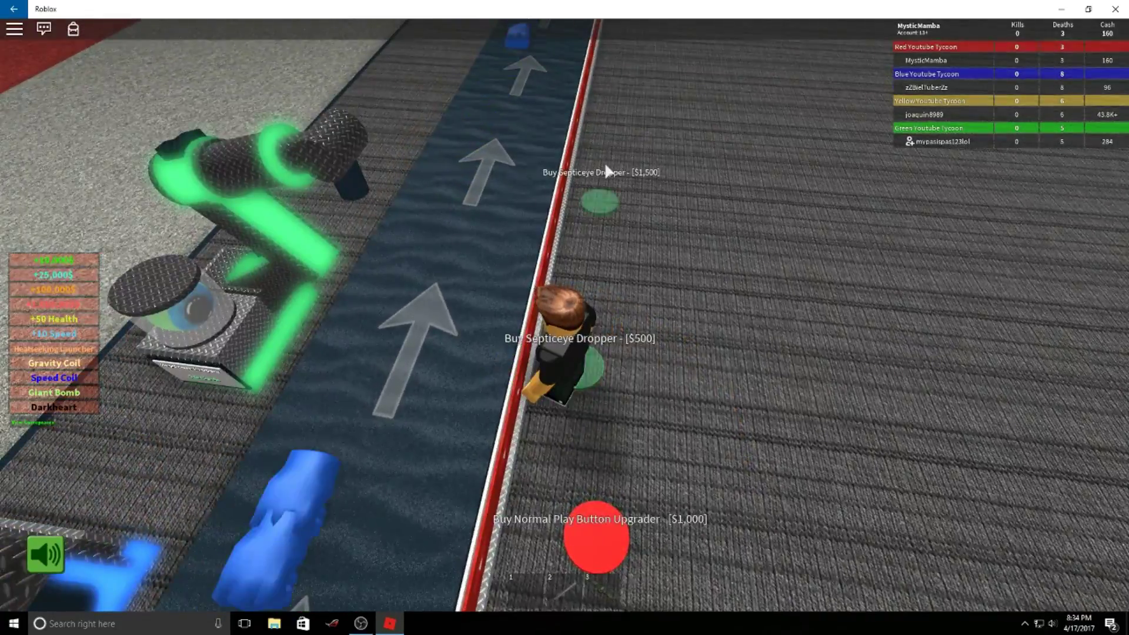
key(Right)
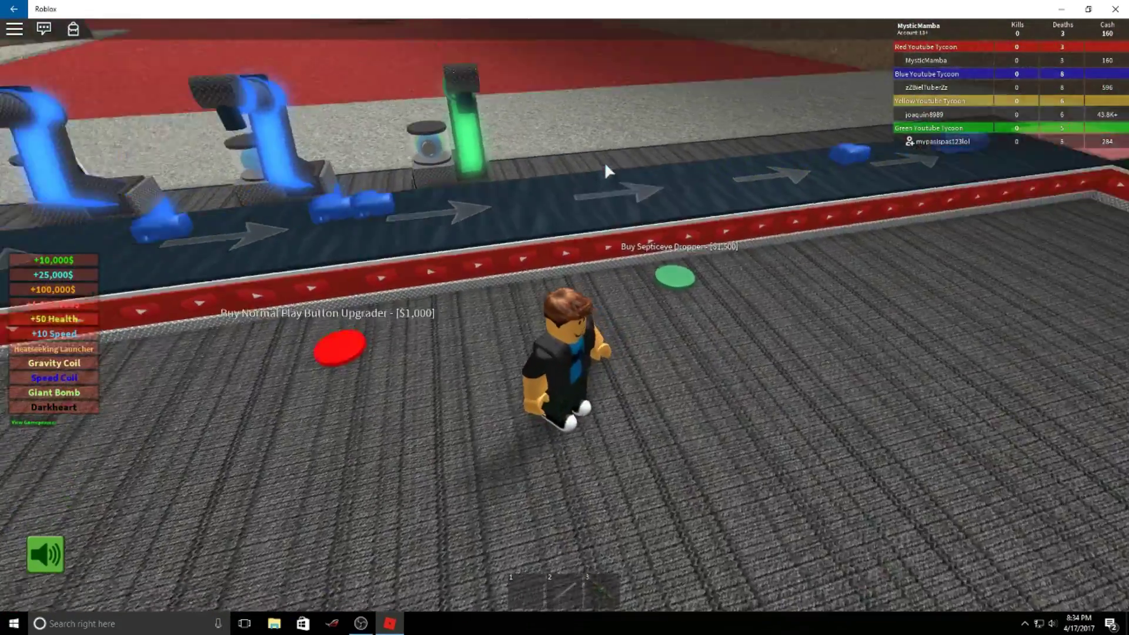
key(Down)
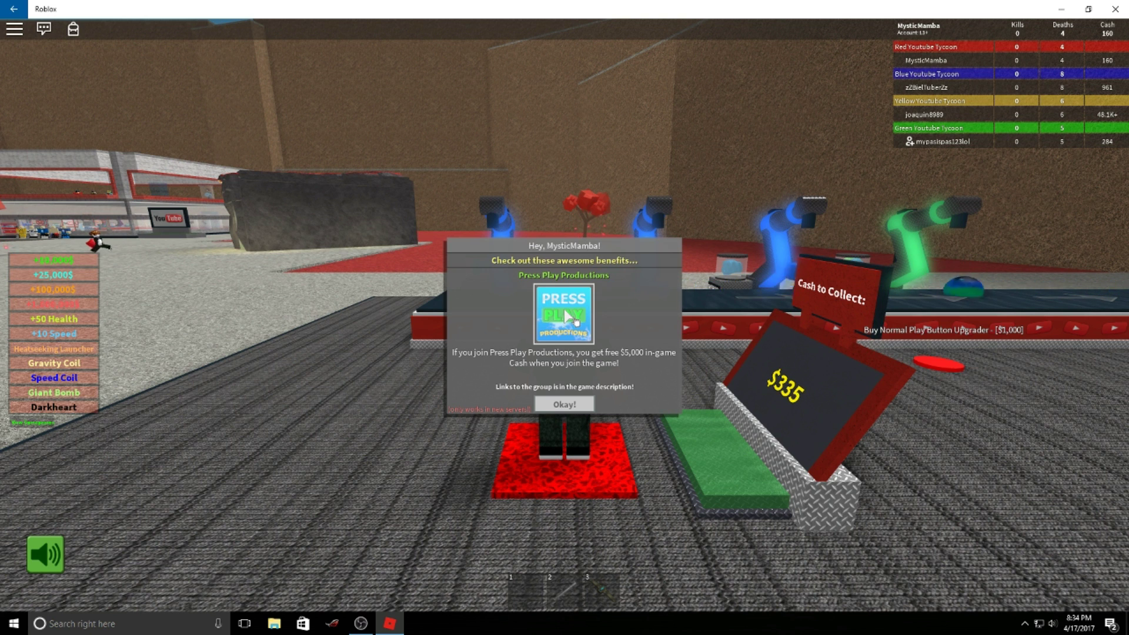
Dismiss the Press Play notice and follow the dropper conveyor to its pink end pad.
click(571, 405)
key(w)
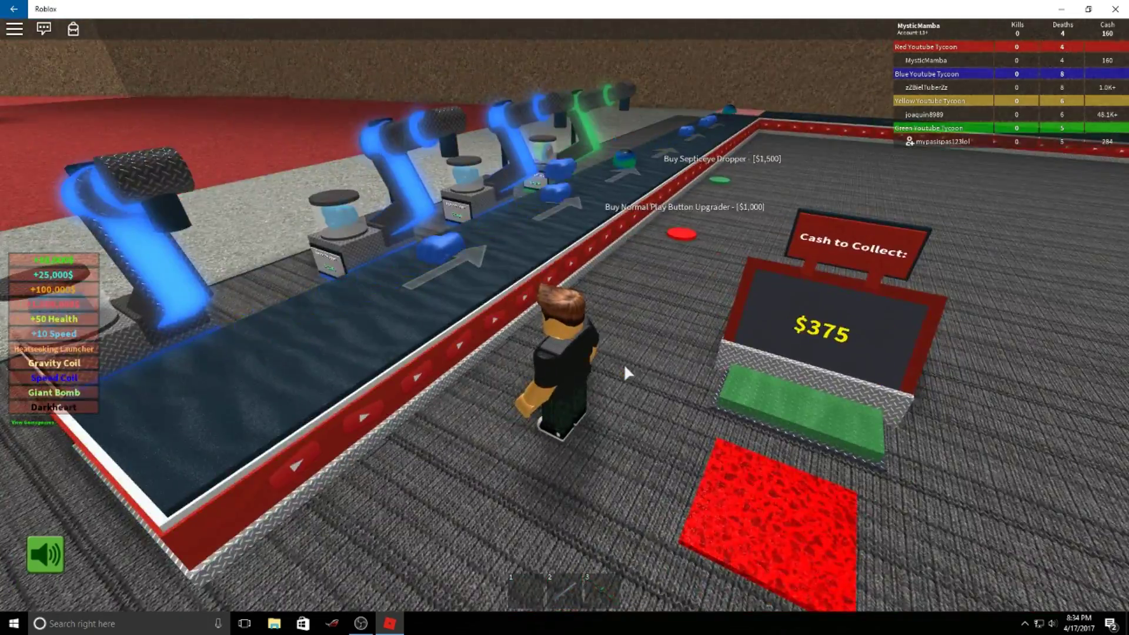
key(w)
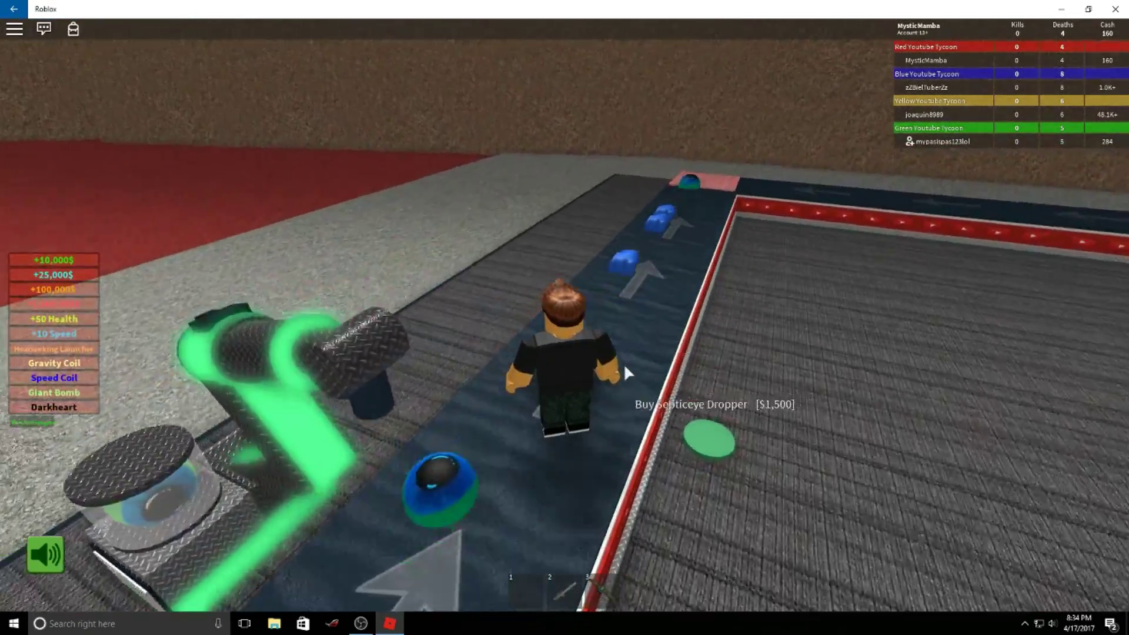
key(w)
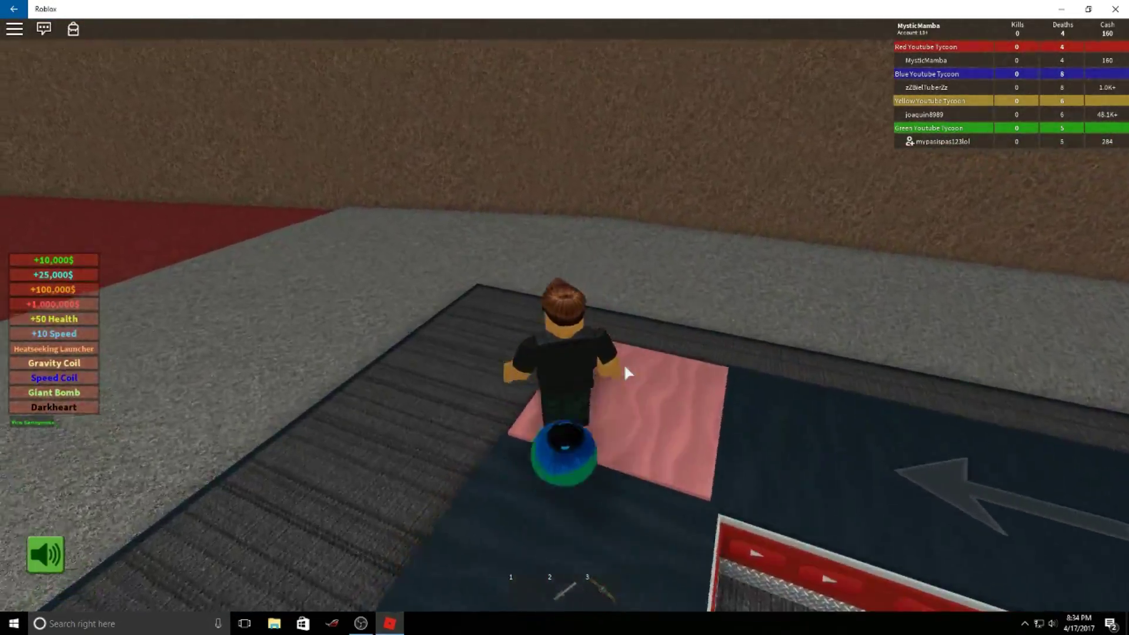
key(w)
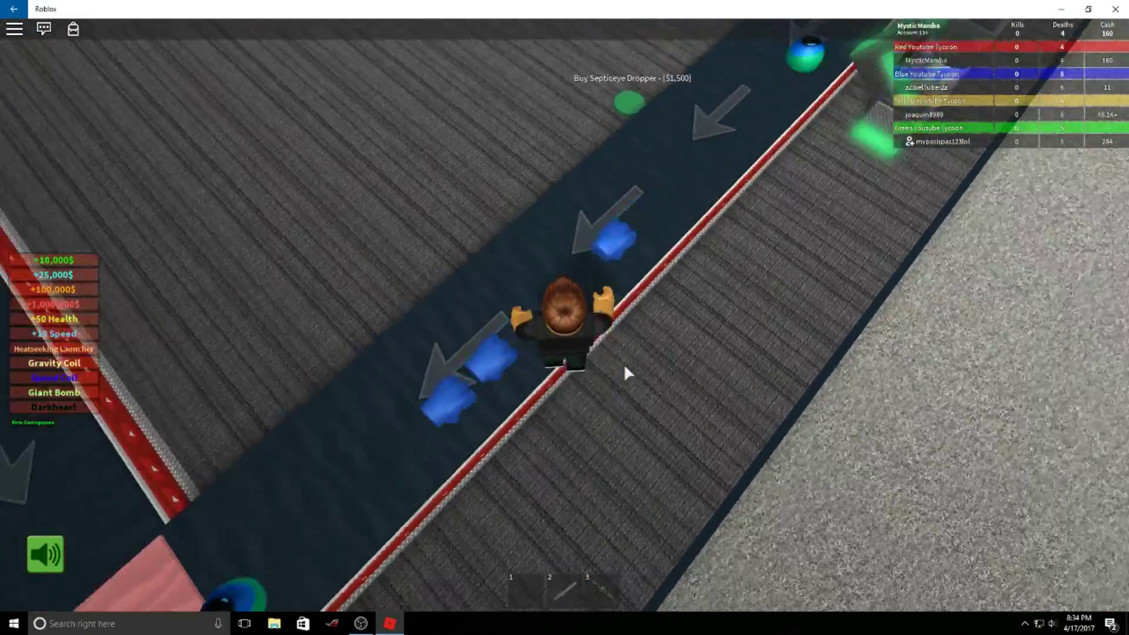
key(w)
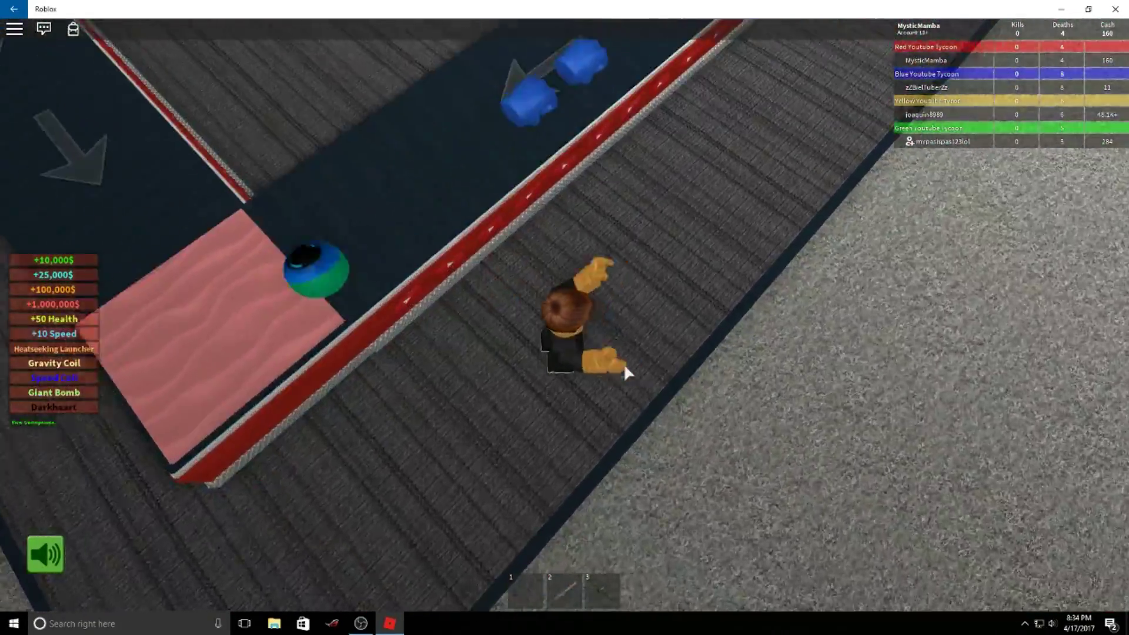
key(w)
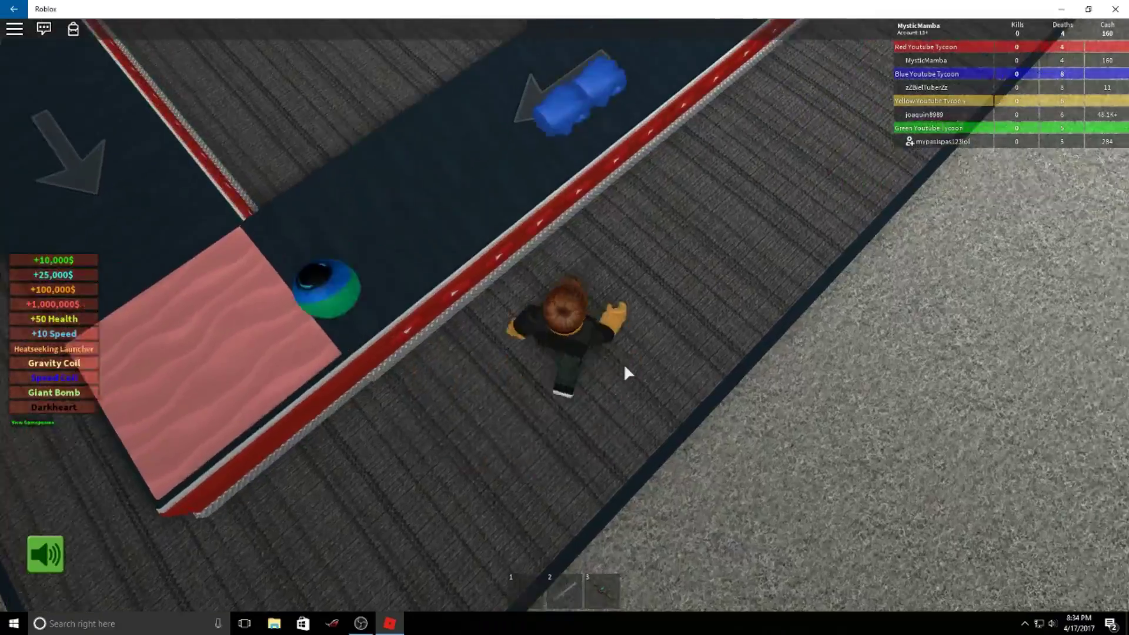
key(w)
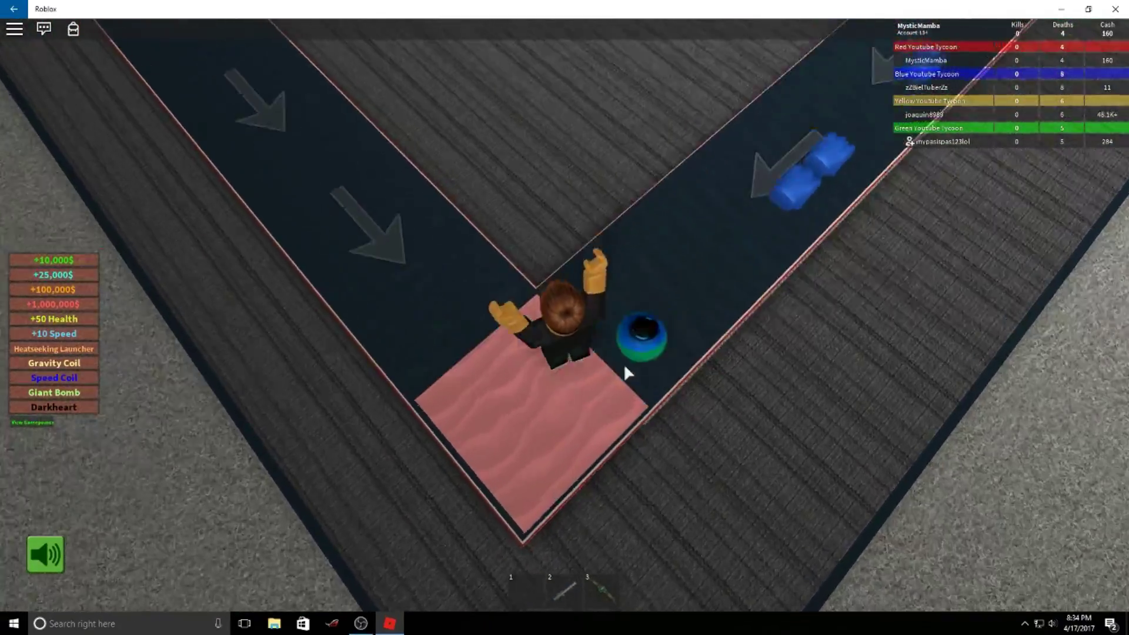
key(w)
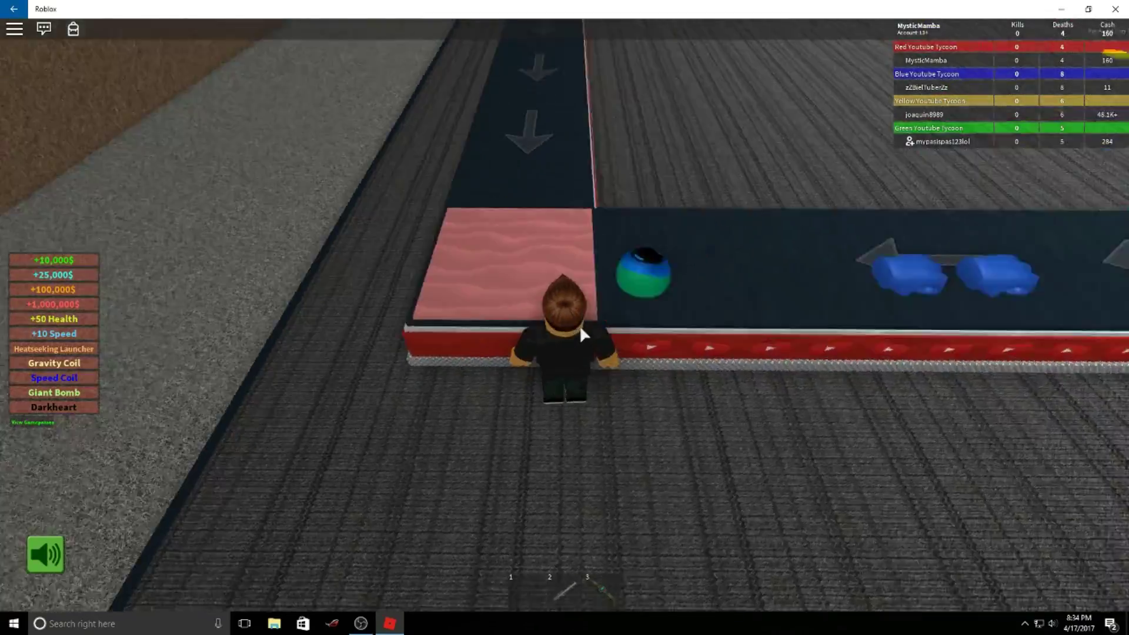
key(w)
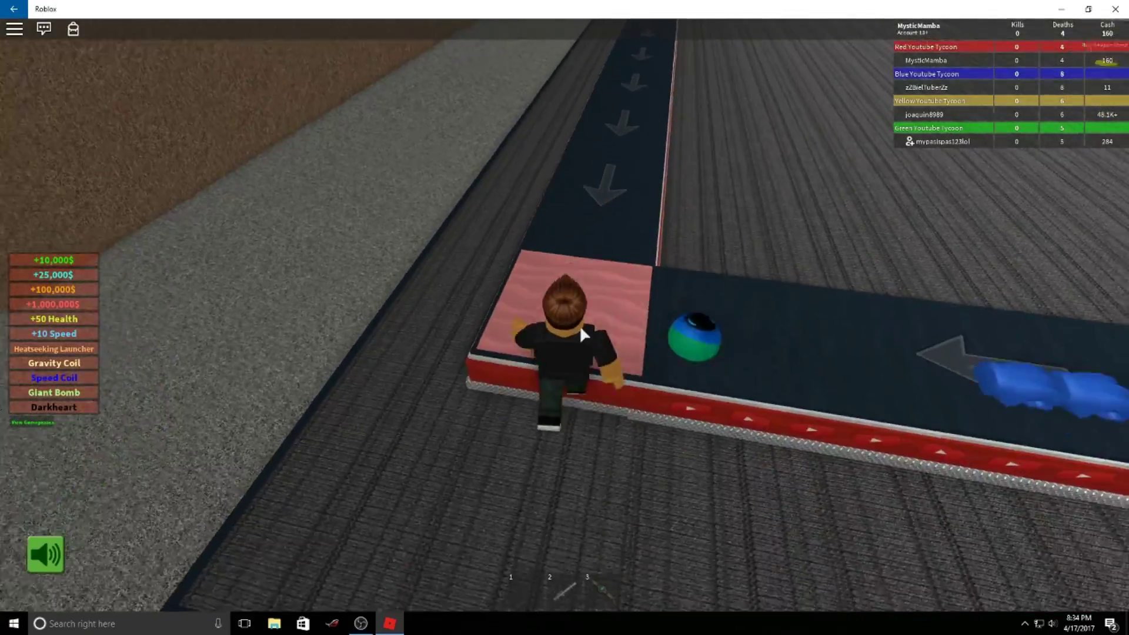
key(w)
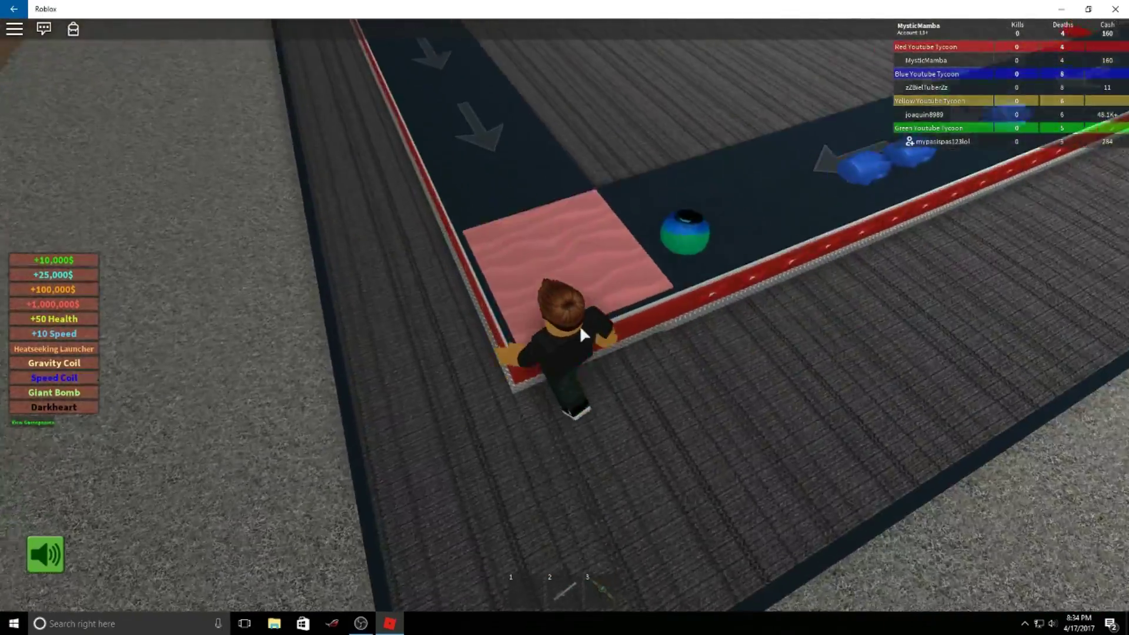
key(w)
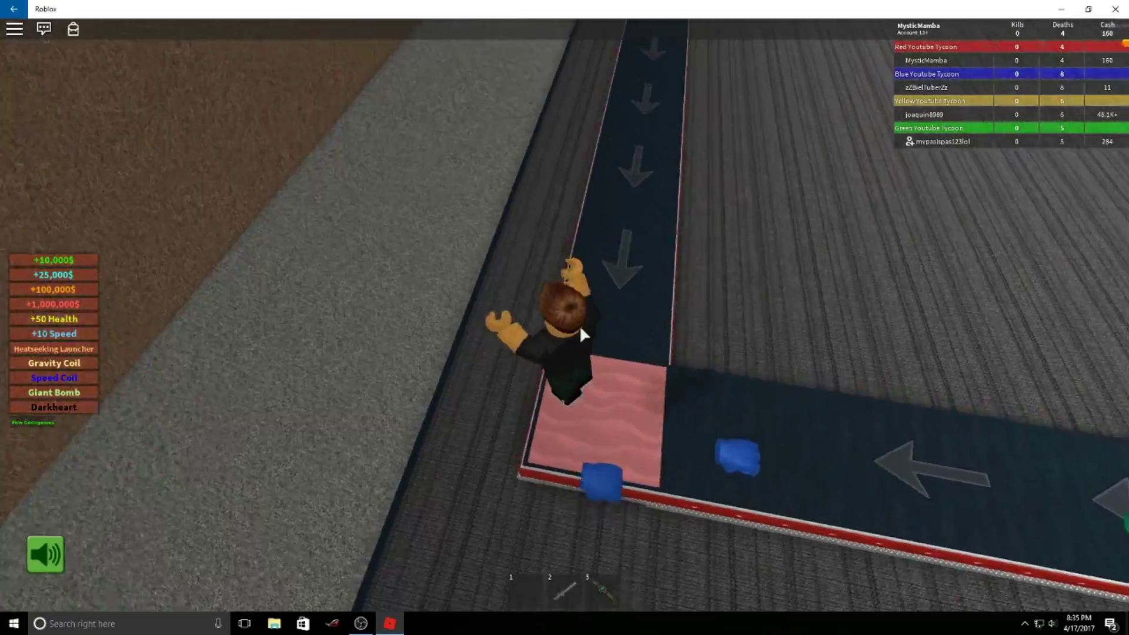
key(w)
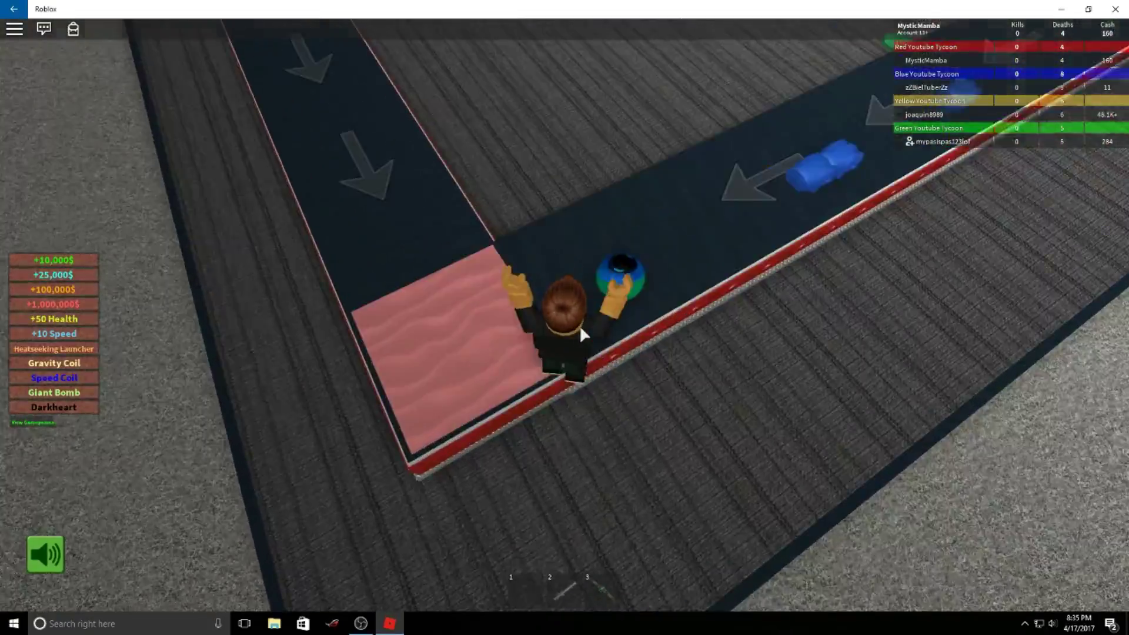
Walk along the conveyor to the Cash to Collect machine.
key(w)
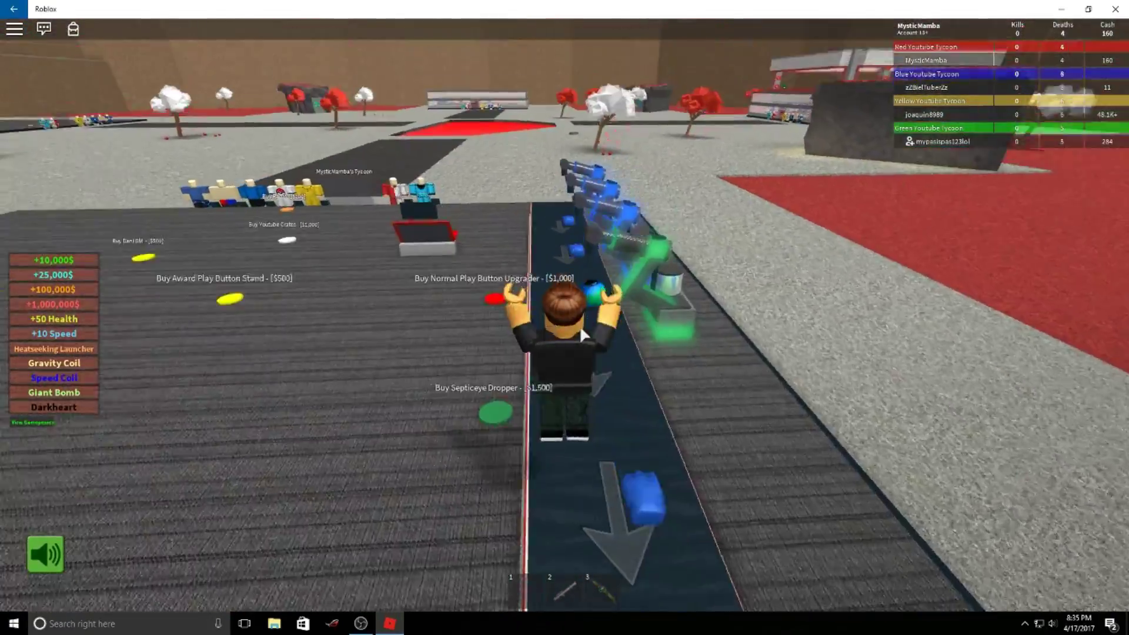
key(w)
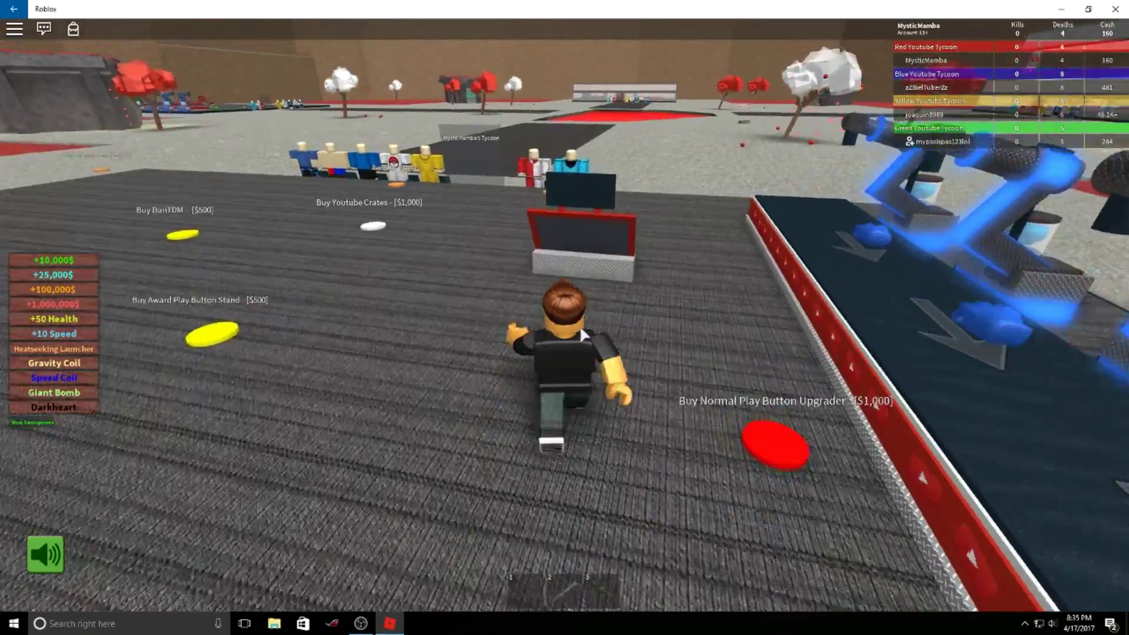
key(w)
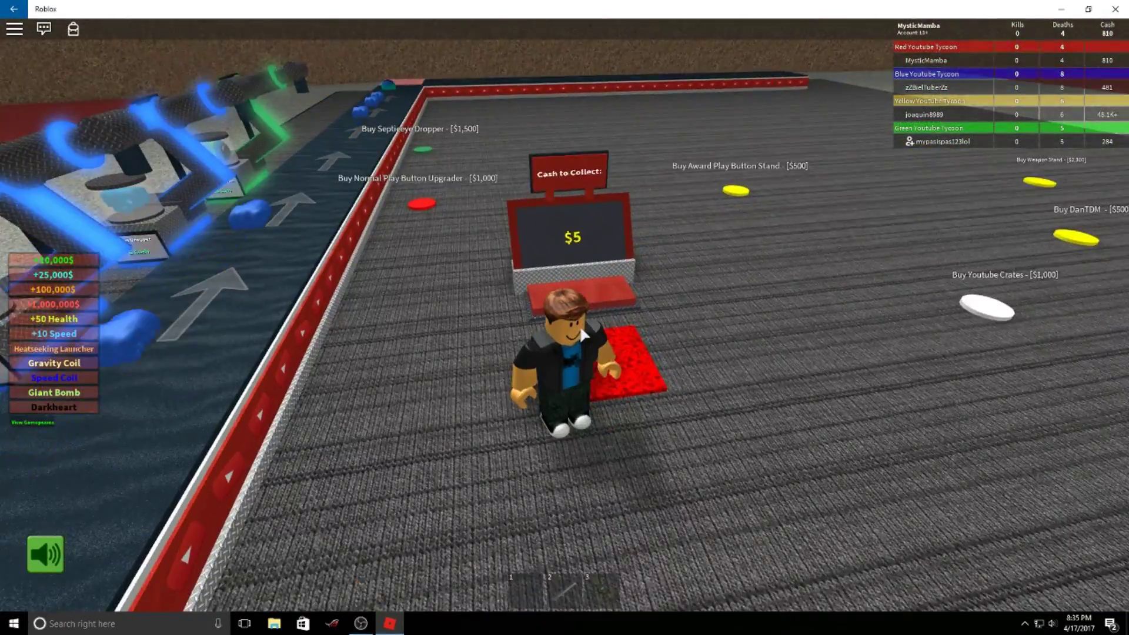
key(w)
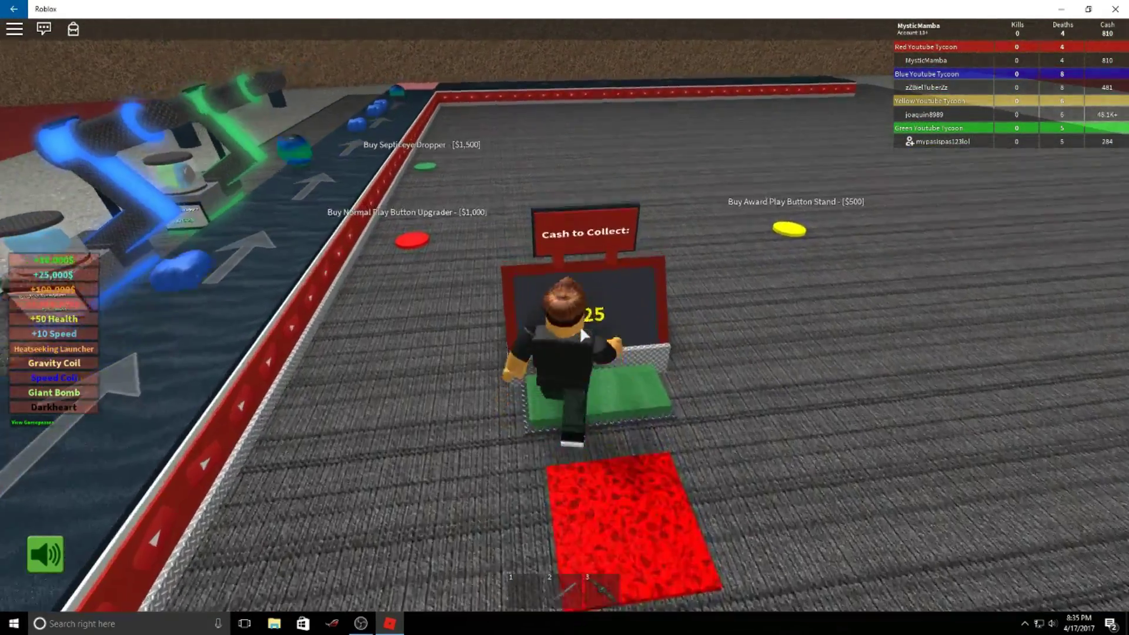
Step onto the collector pad repeatedly, raising cash to 895.
key(s)
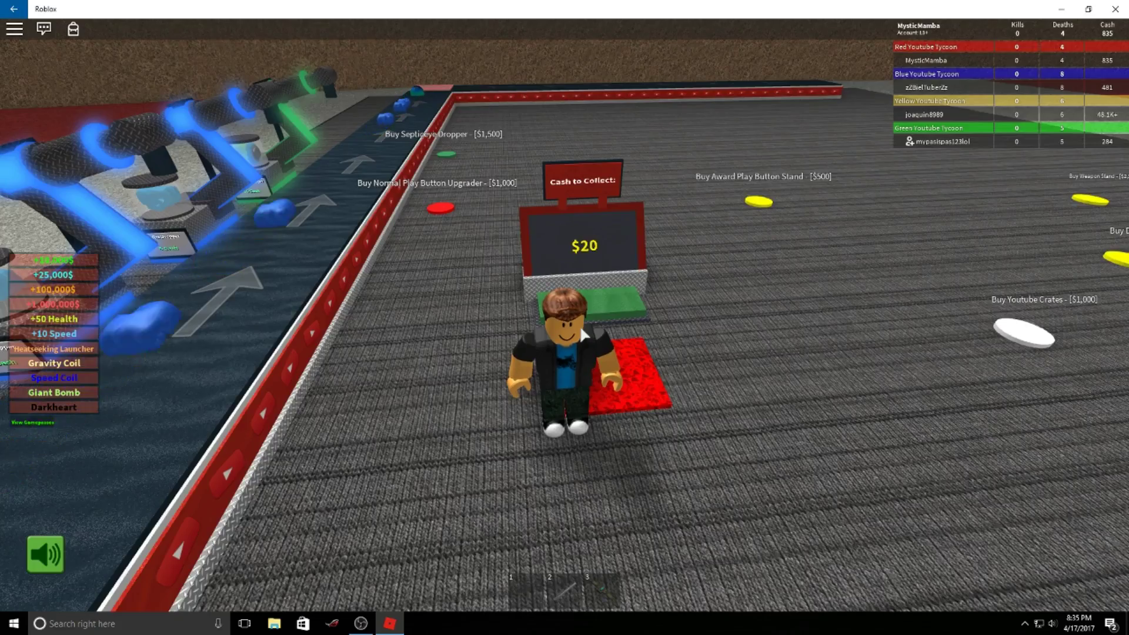
key(s)
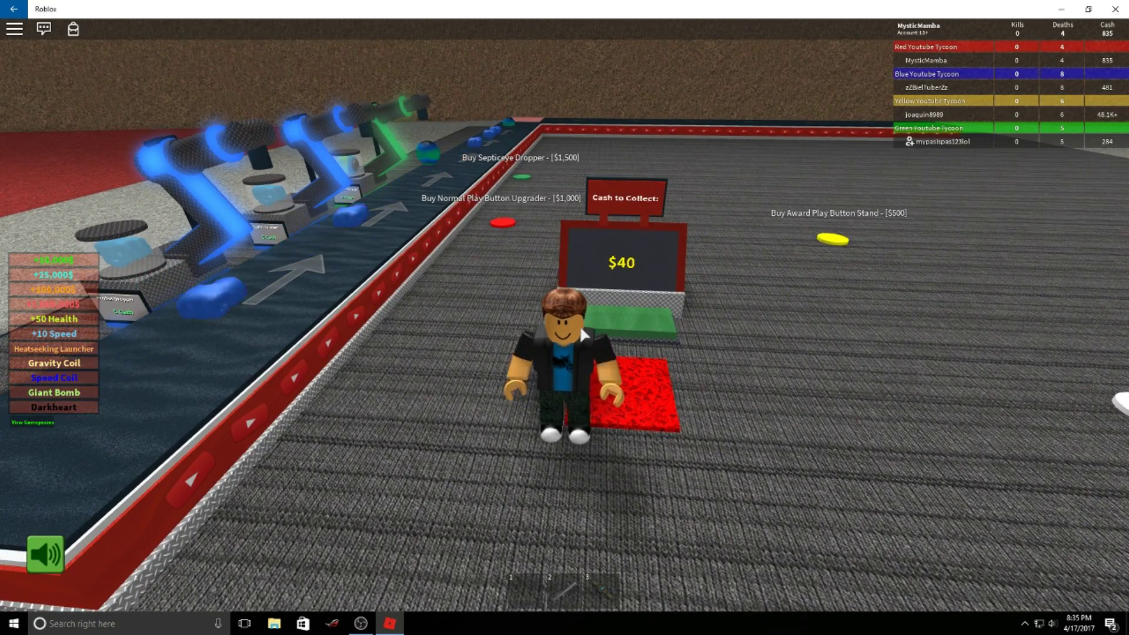
key(s)
key(w)
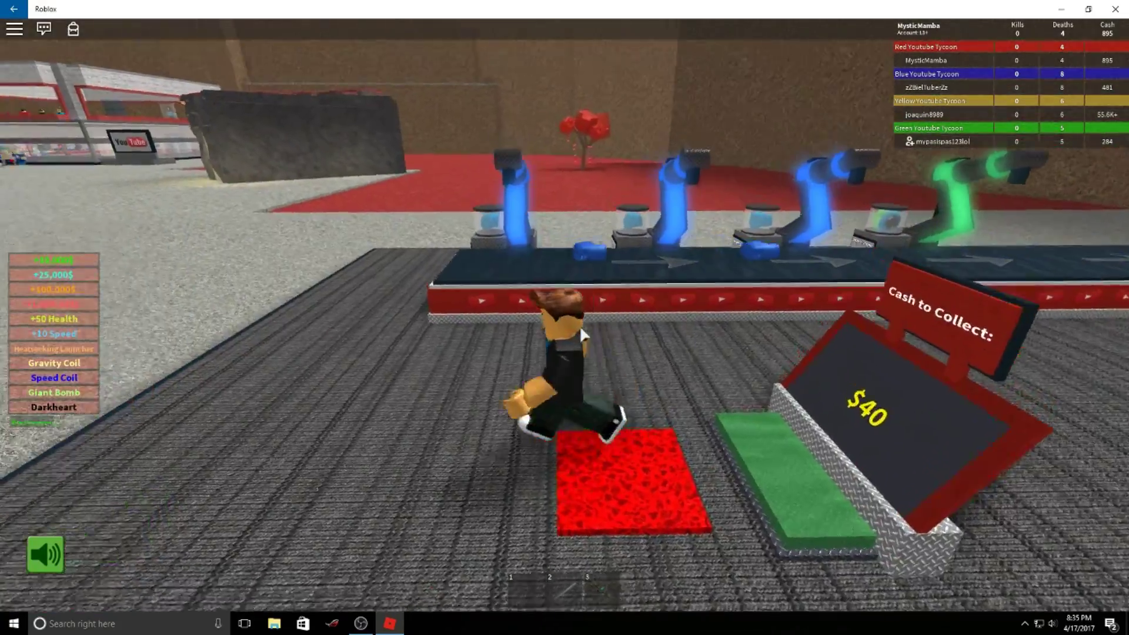
Move away from the collector toward the walls purchase pads.
key(w)
key(w)
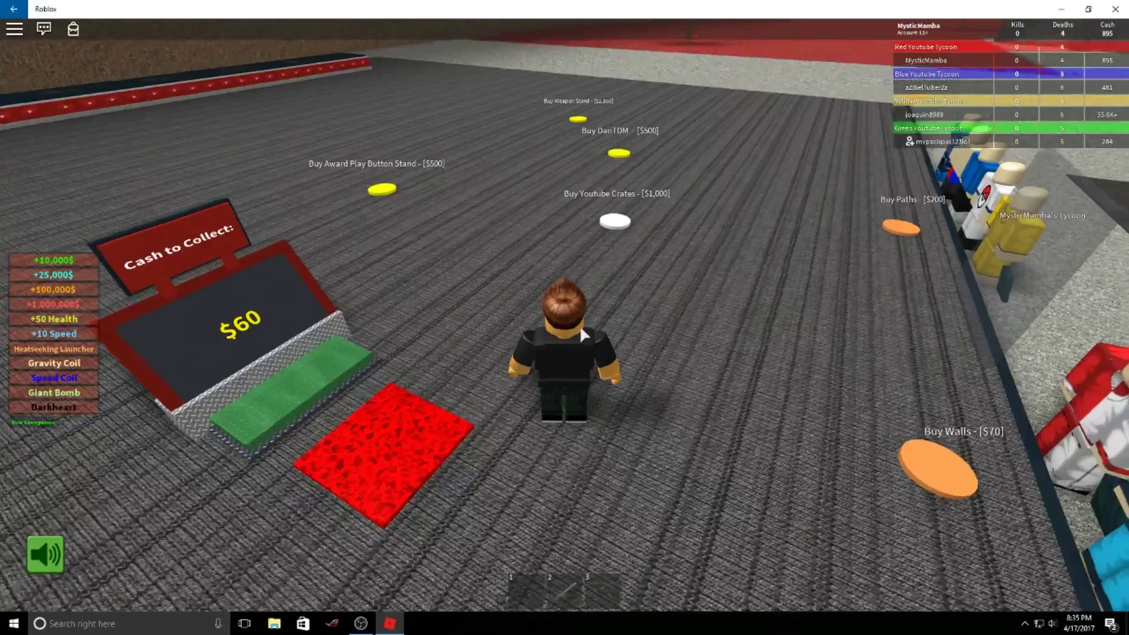
drag(583, 334, 583, 334)
right_click(582, 334)
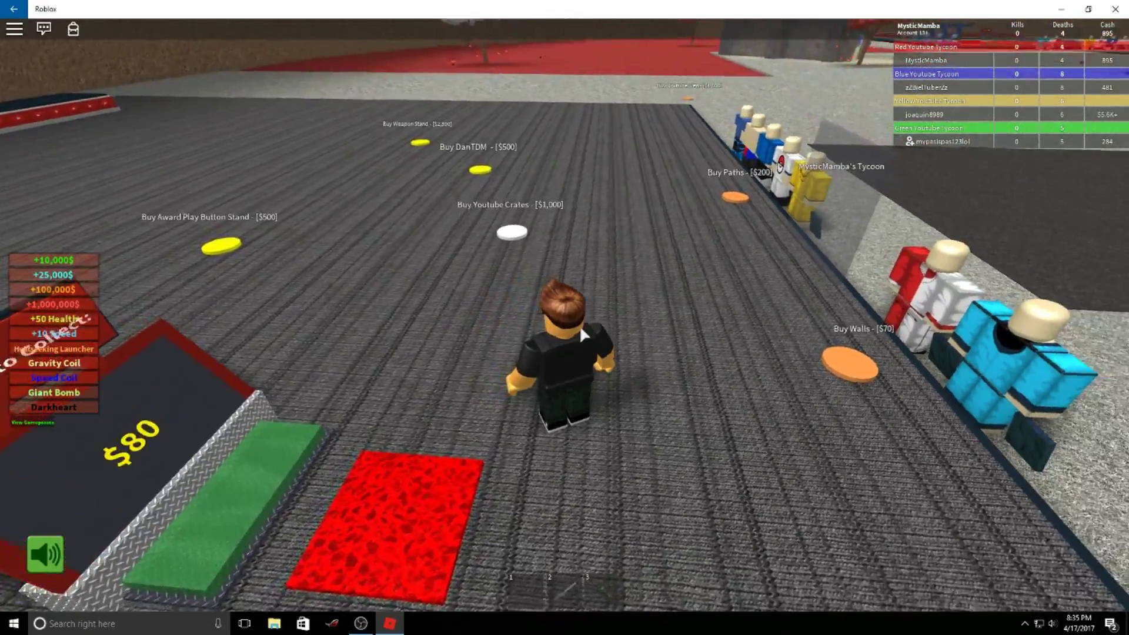
key(w)
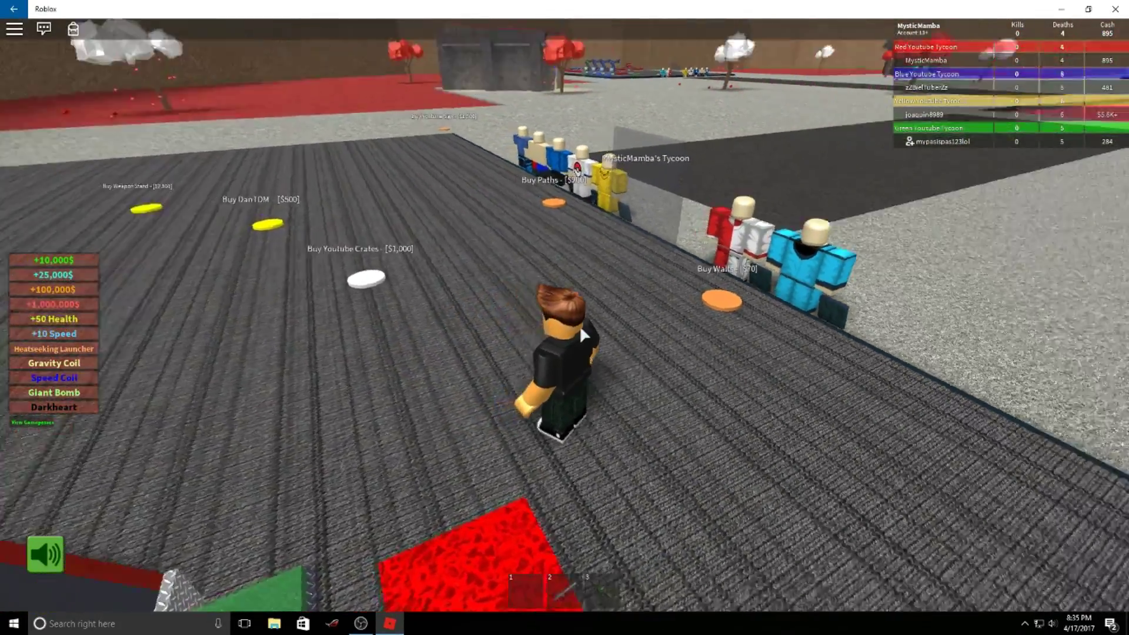
Buy the $70 stone walls for the tycoon.
key(w)
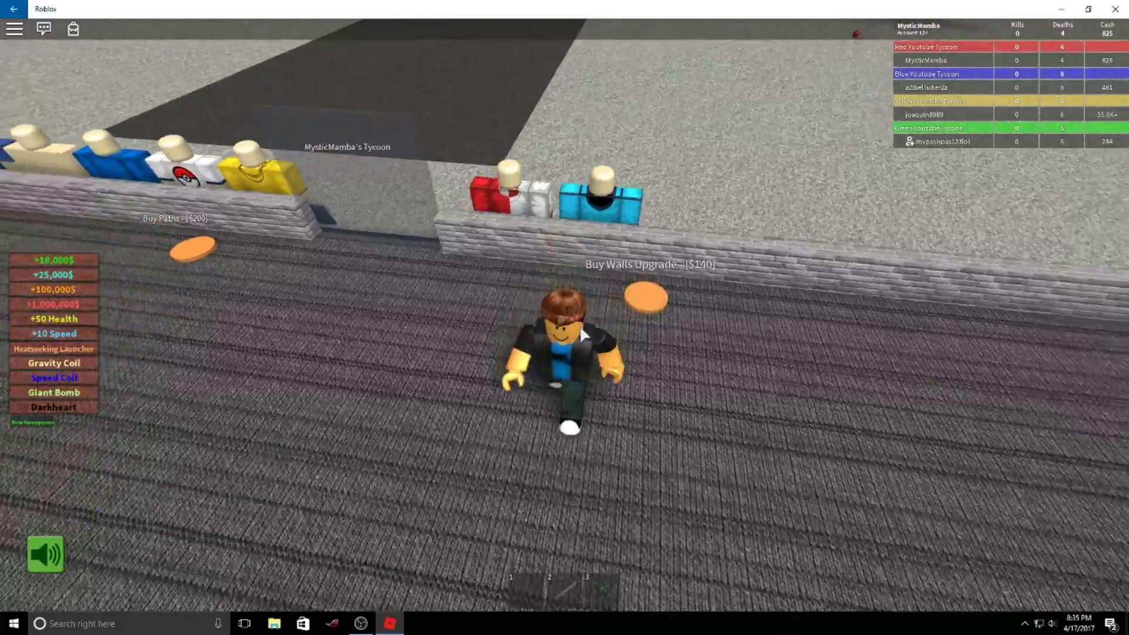
key(s)
key(w)
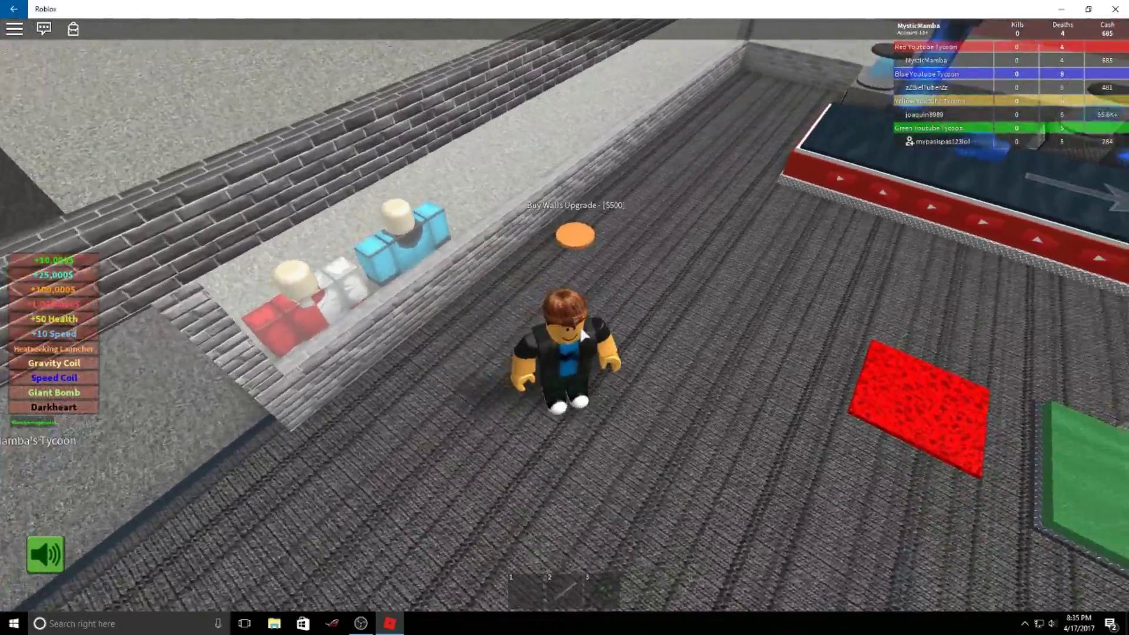
Buy the walls upgrade, dropping cash to 185, and head back toward the collector.
key(s)
key(w)
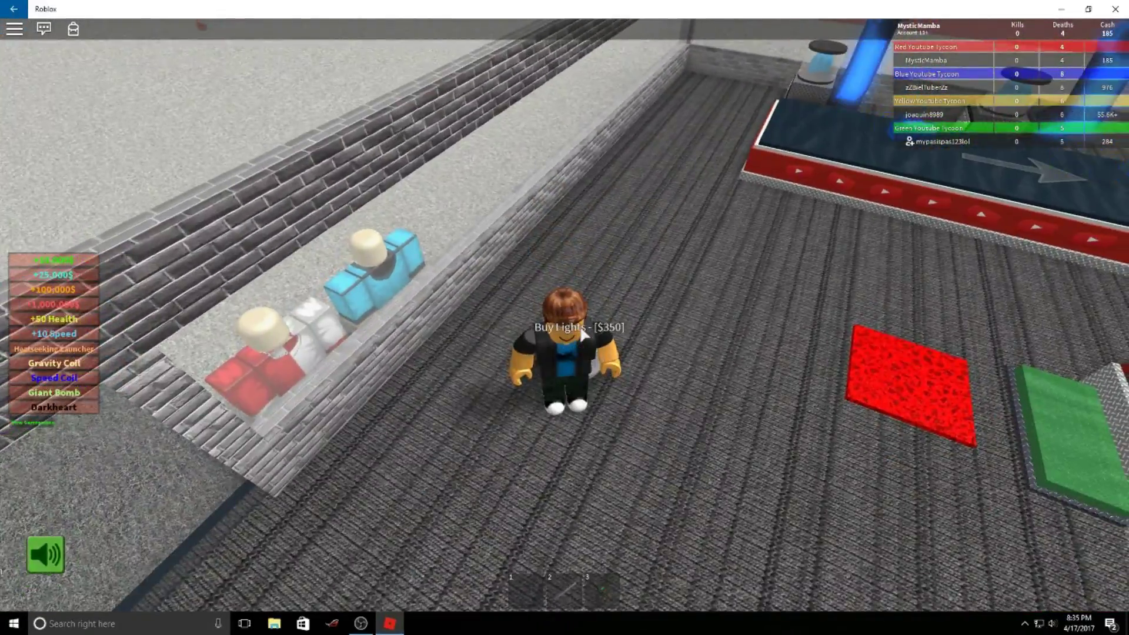
drag(582, 332, 580, 326)
key(w)
key(w)
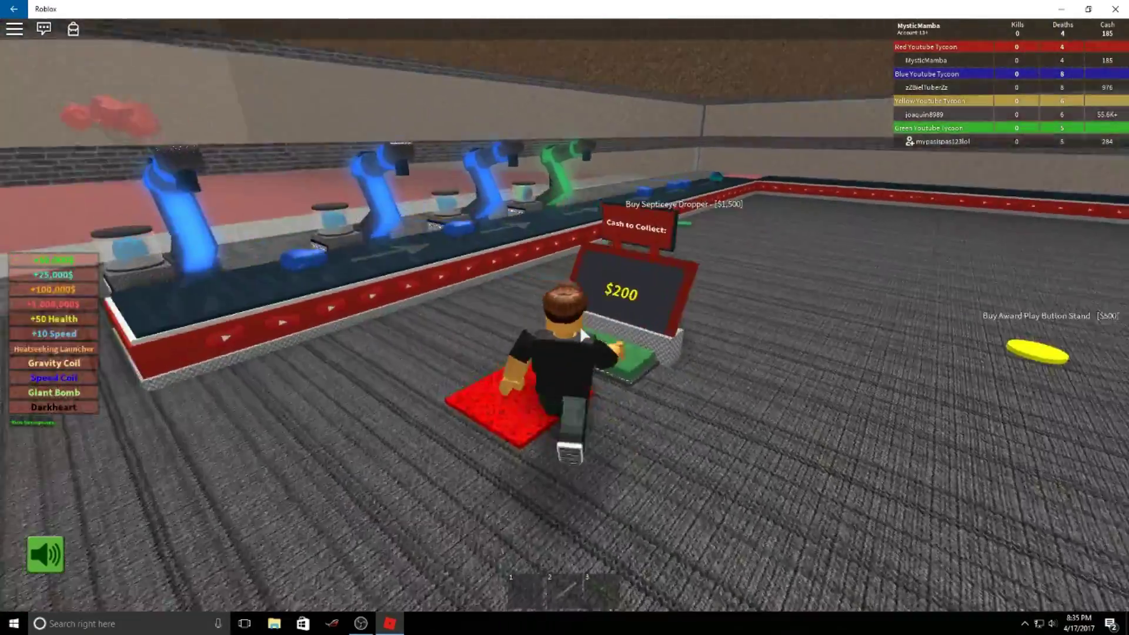
Walk along the dropper conveyor, orbiting the camera to look over the droppers.
key(s)
drag(579, 331, 579, 331)
key(w)
key(w)
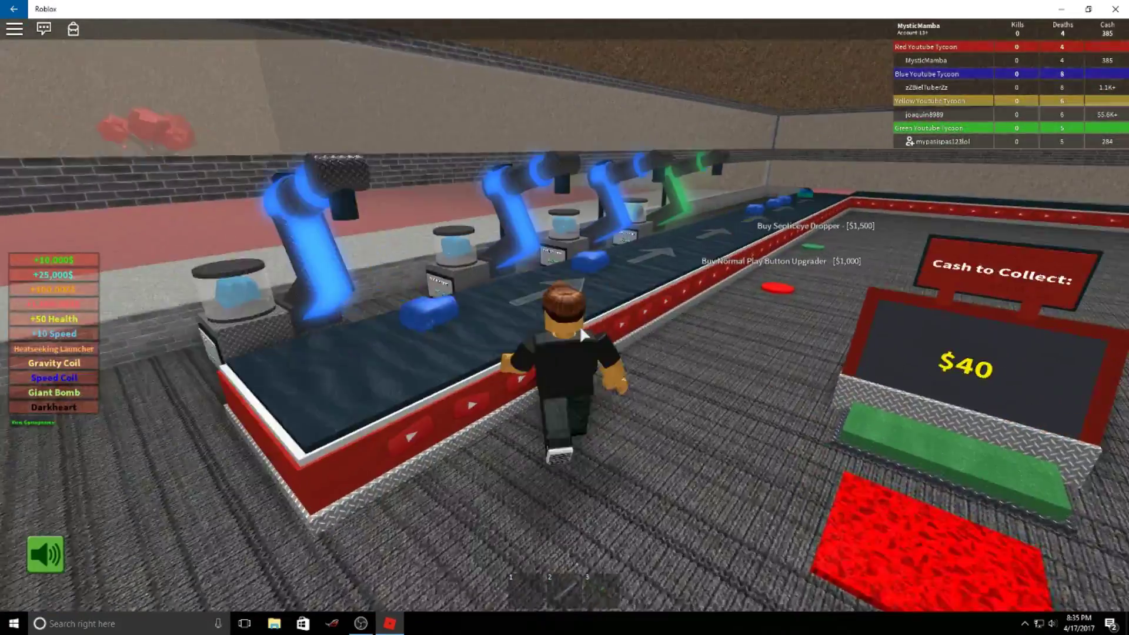
key(a)
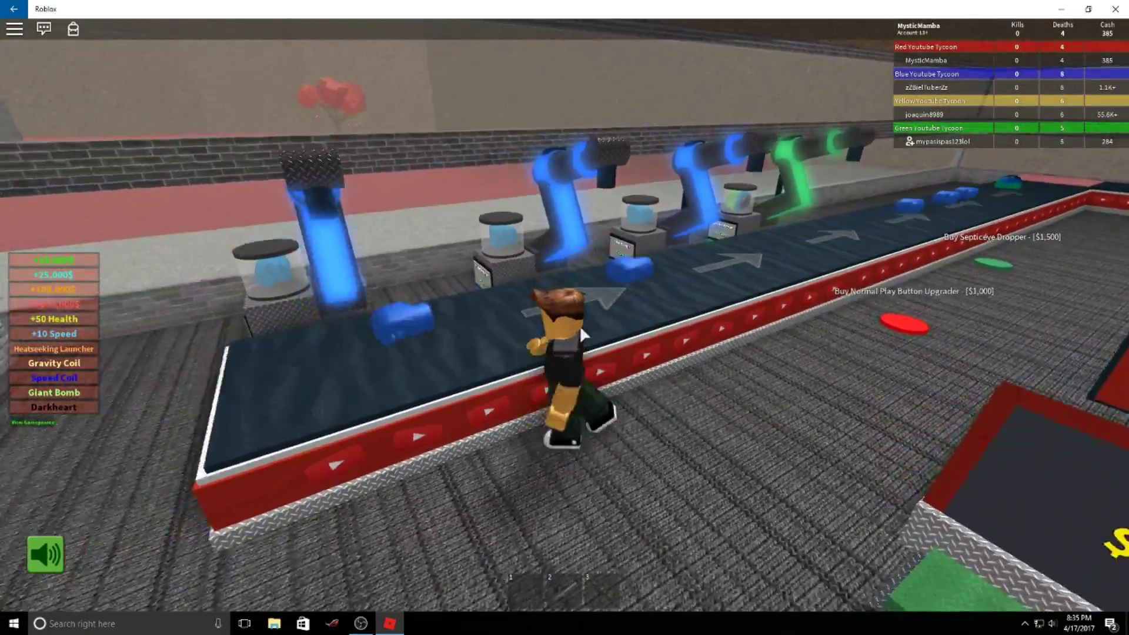
key(s)
right_click(579, 325)
scroll(579, 326, up, 3)
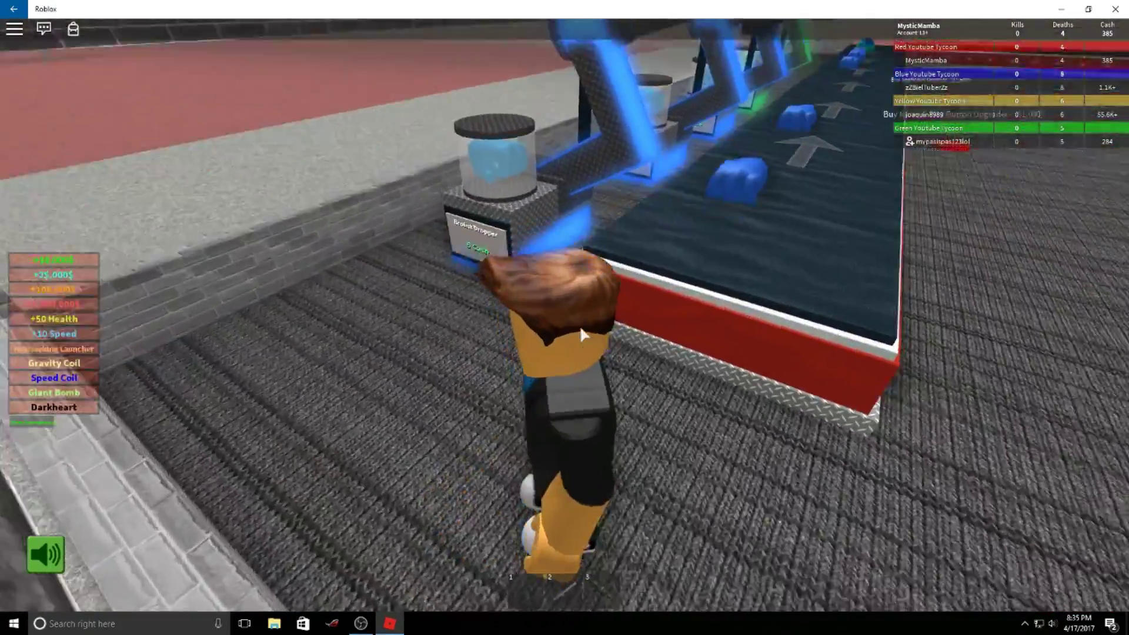
scroll(580, 326, down, 3)
Return along the conveyor to the collector and claim the $200, bringing cash to 590.
key(w)
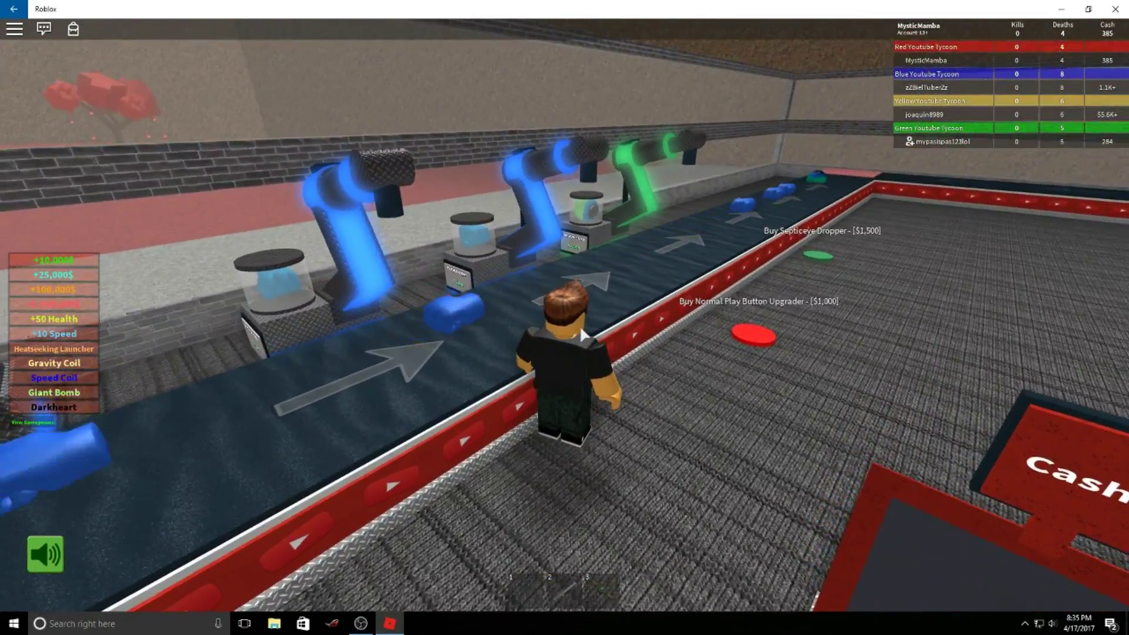
key(w)
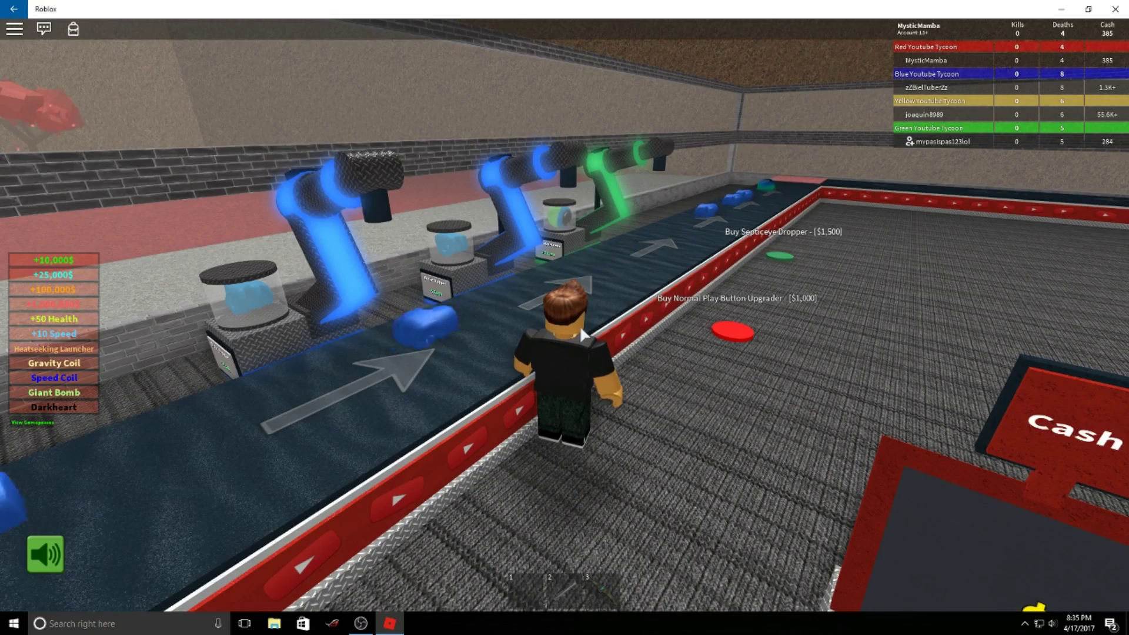
drag(579, 325, 580, 325)
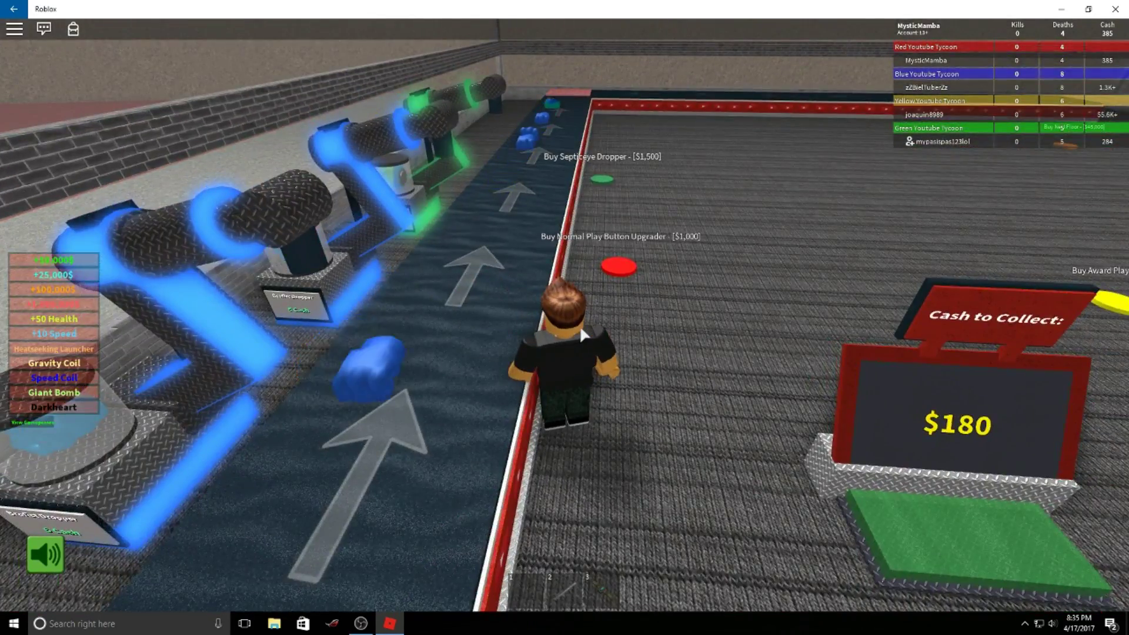
key(w)
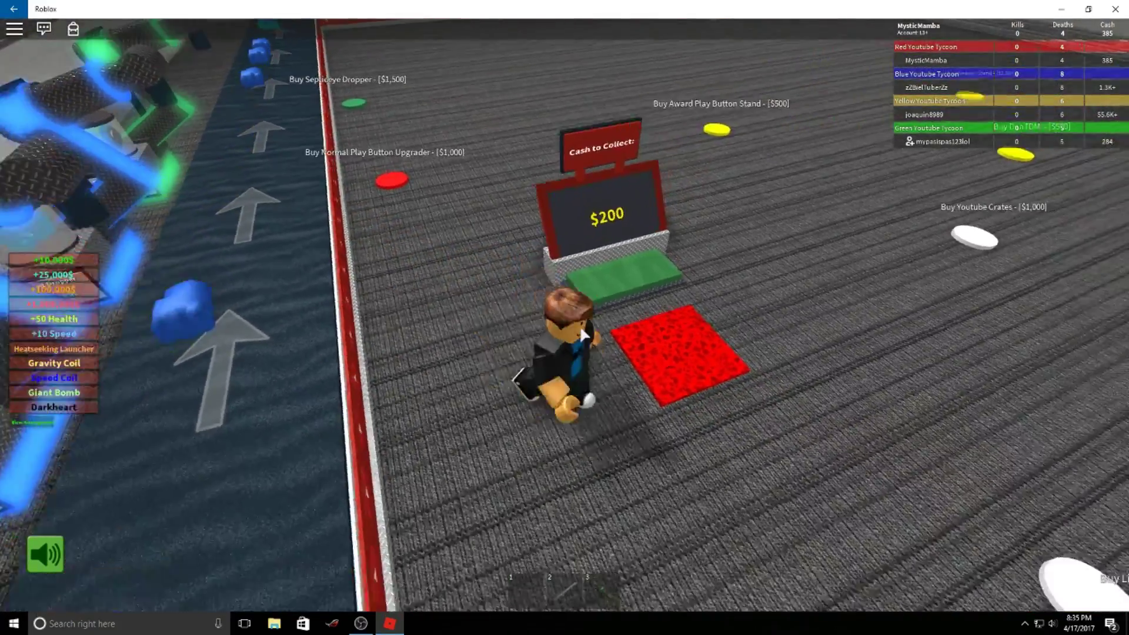
key(w)
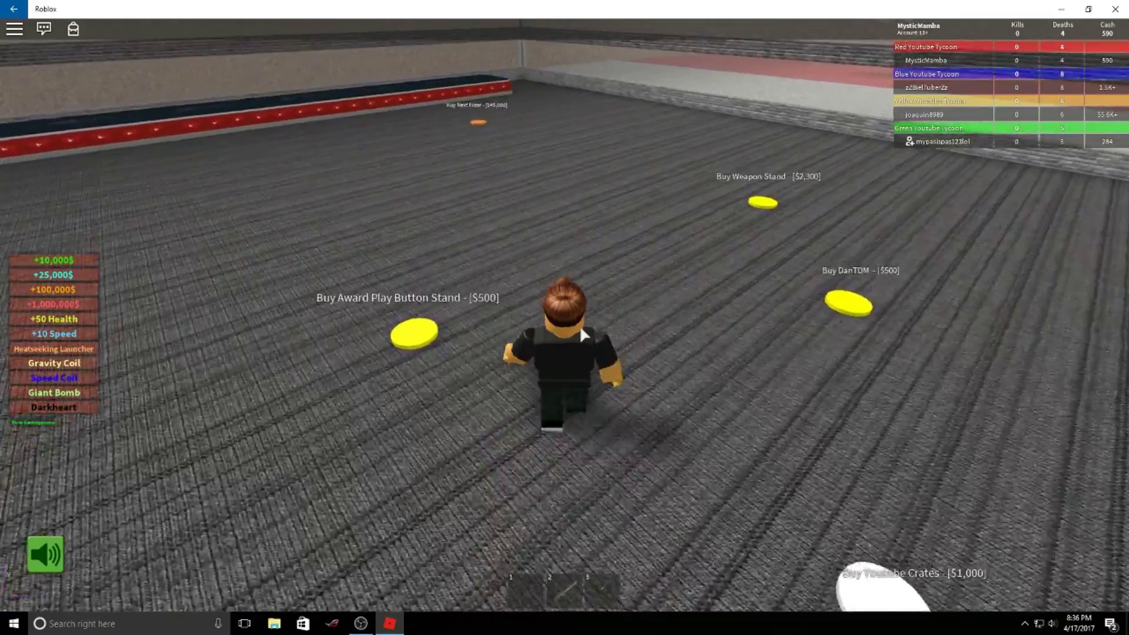
key(w)
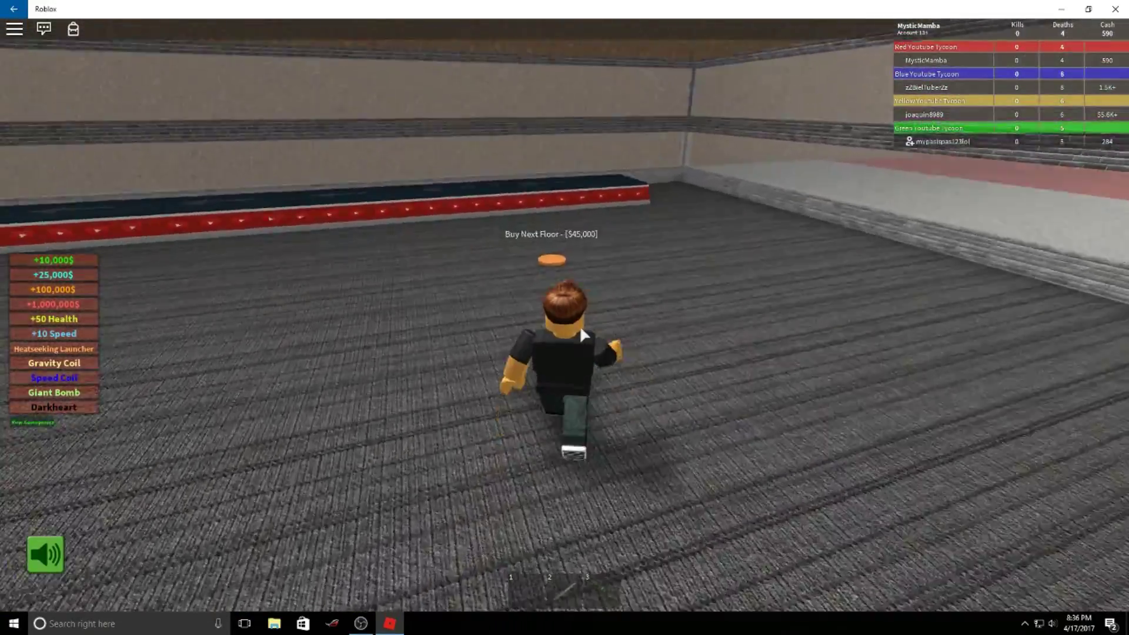
key(w)
key(w)
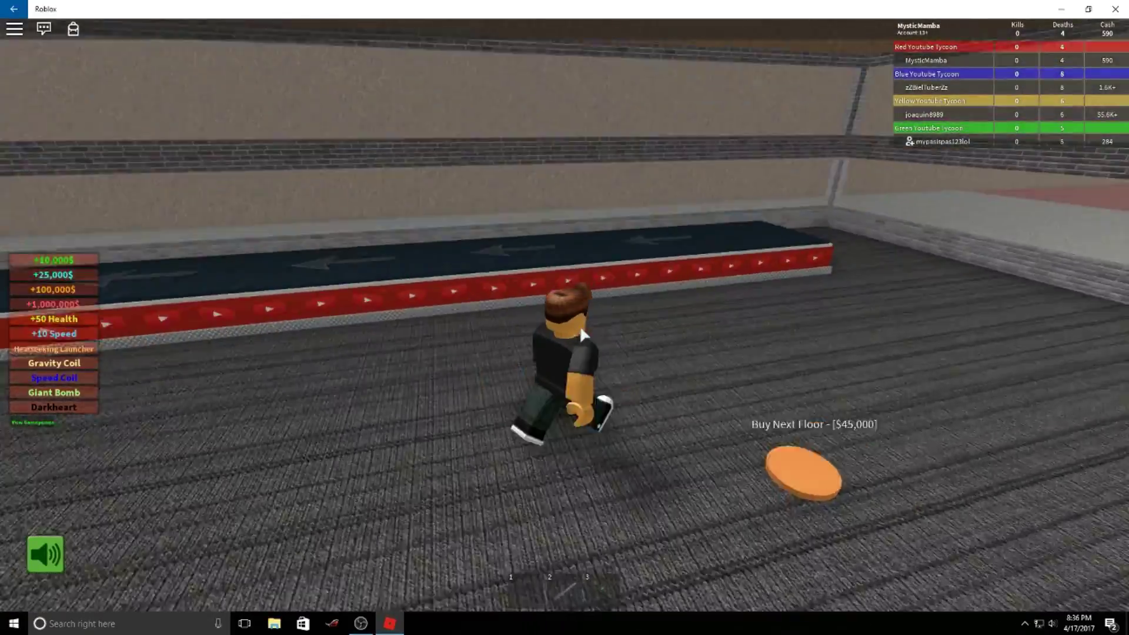
key(w)
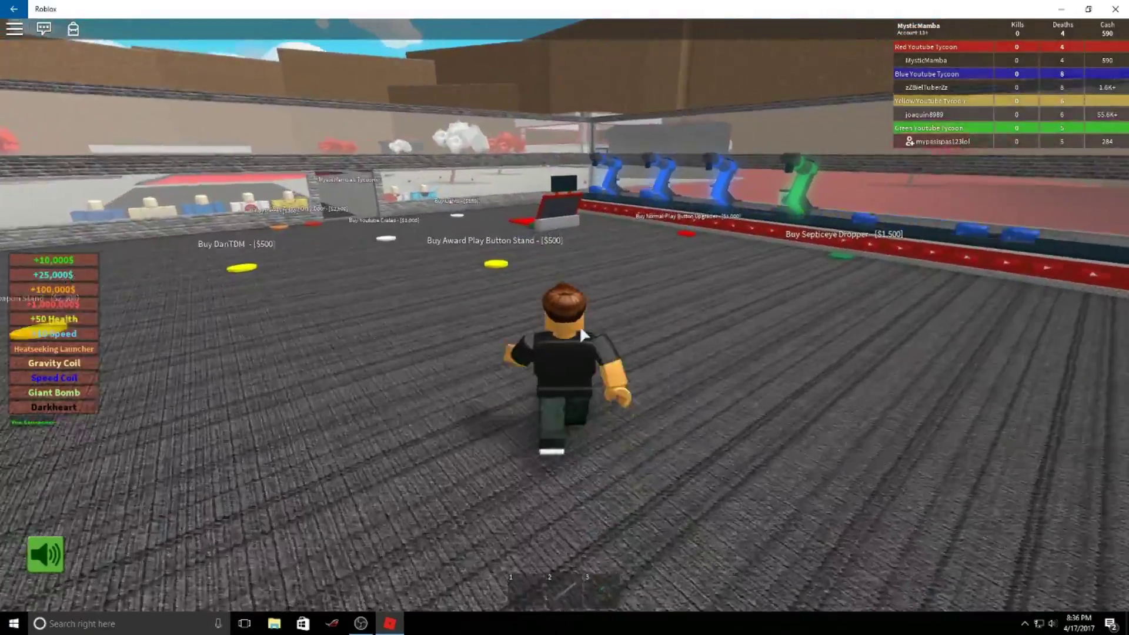
key(w)
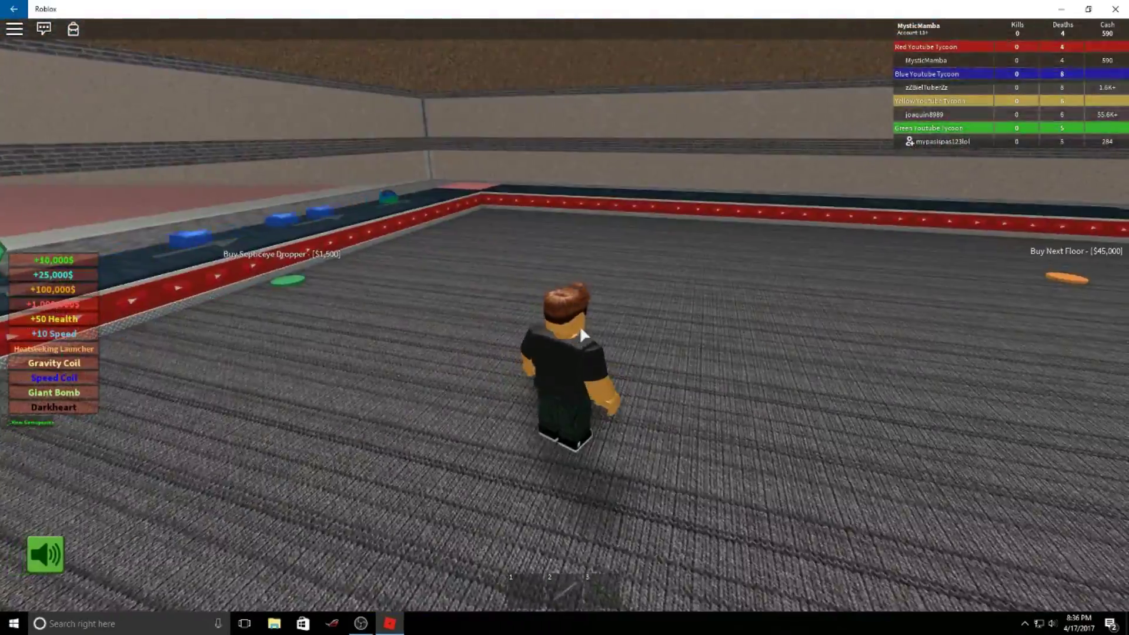
key(w)
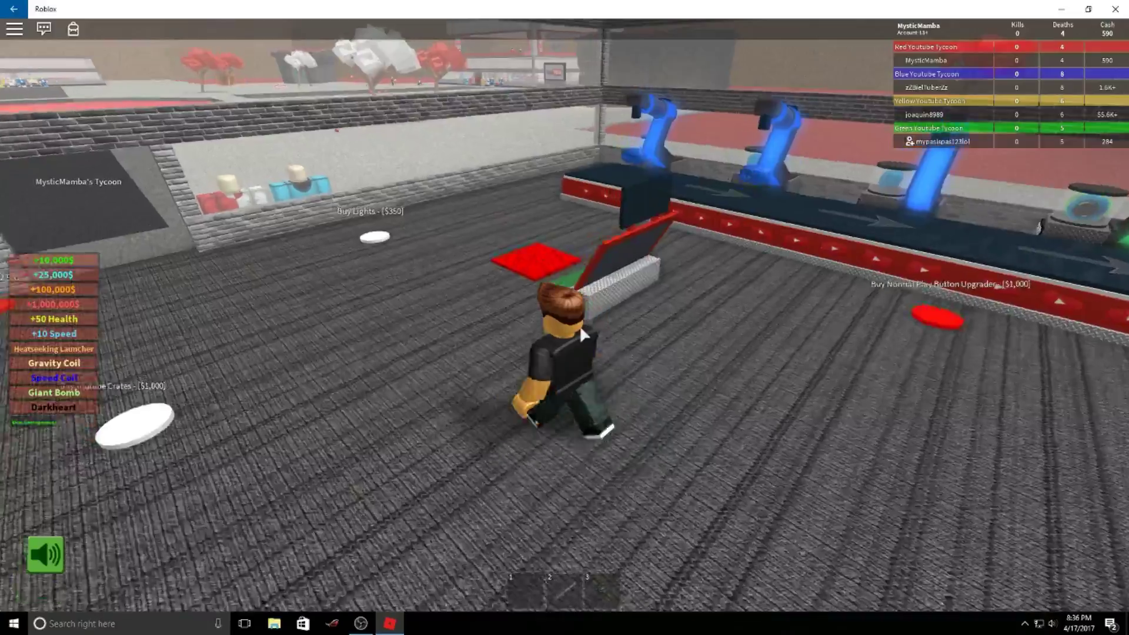
Walk past the cash collector to the red Normal Play Button Upgrader buy pad.
key(w)
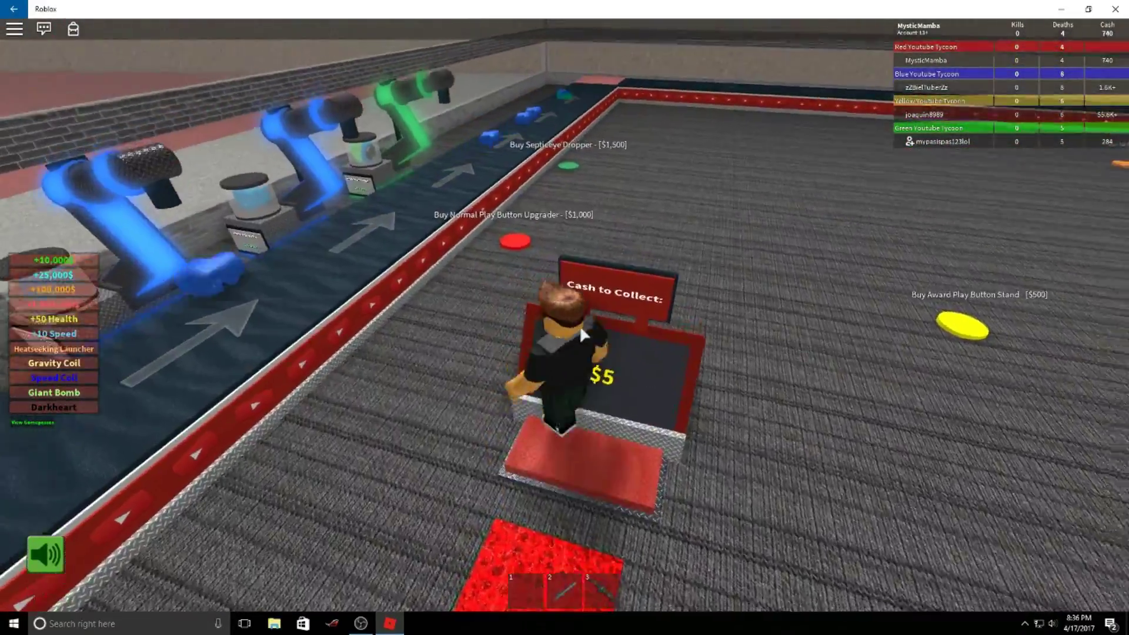
key(w)
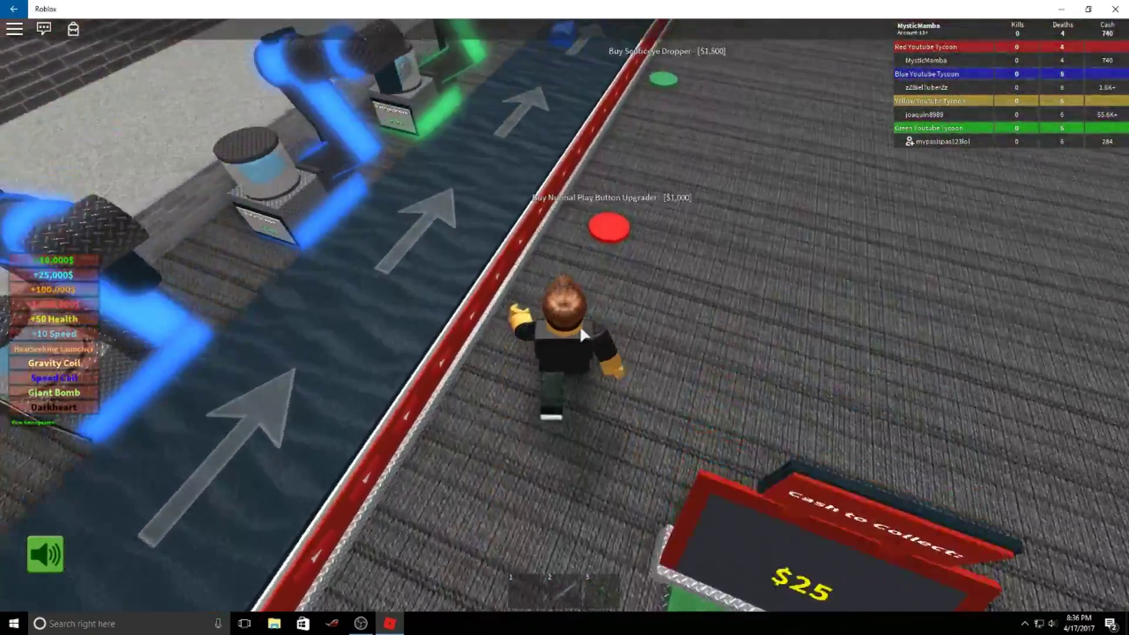
key(w)
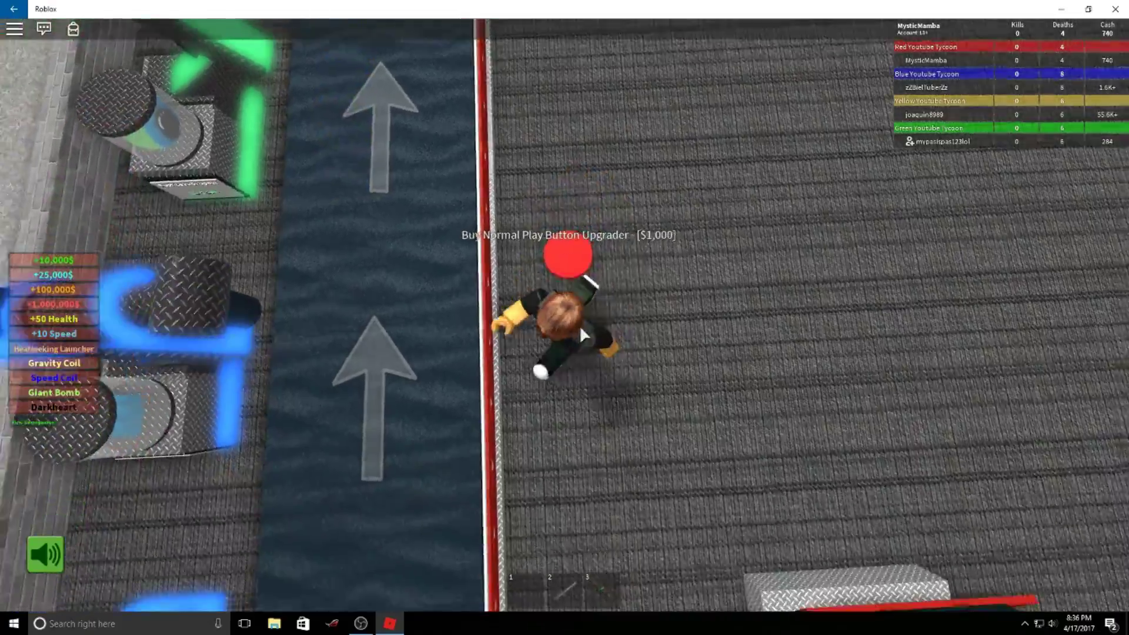
key(w)
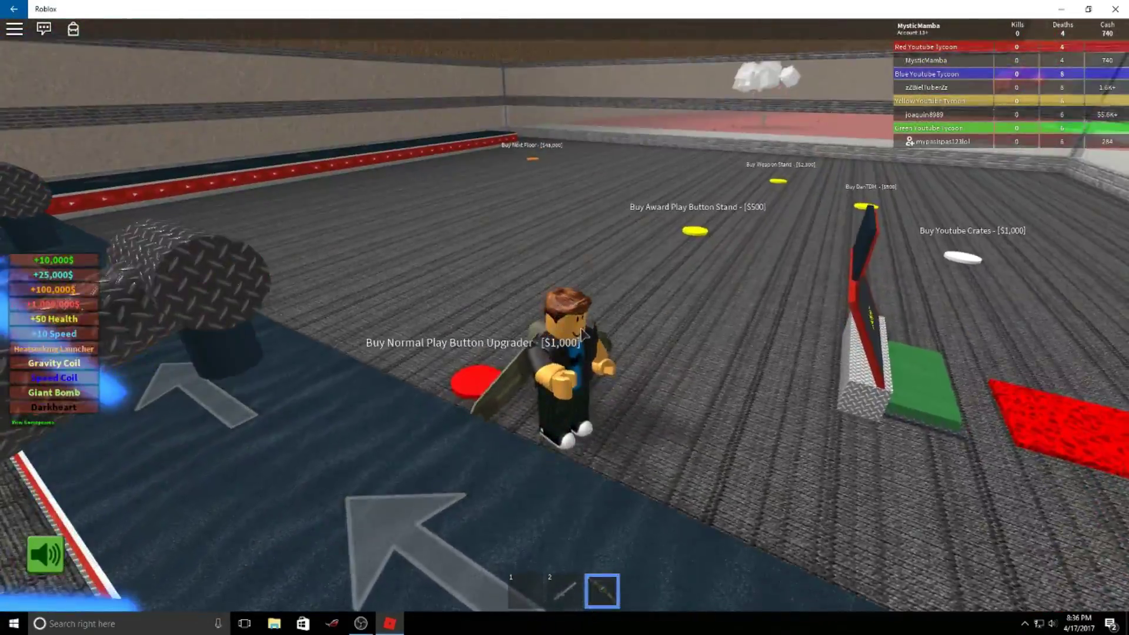
key(w)
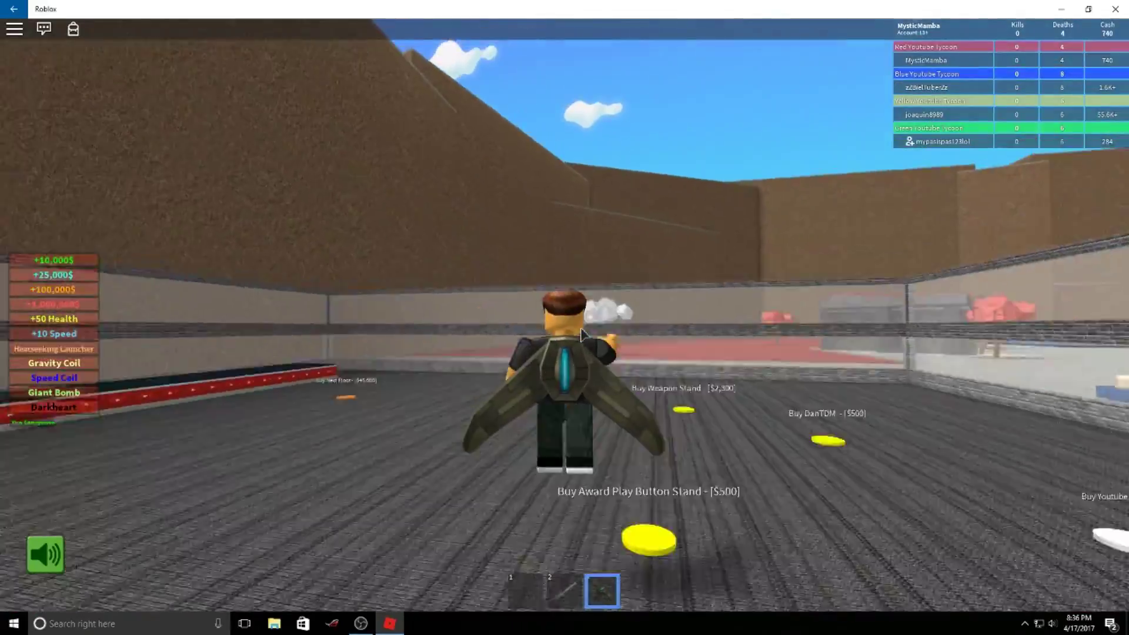
key(w)
key(w)
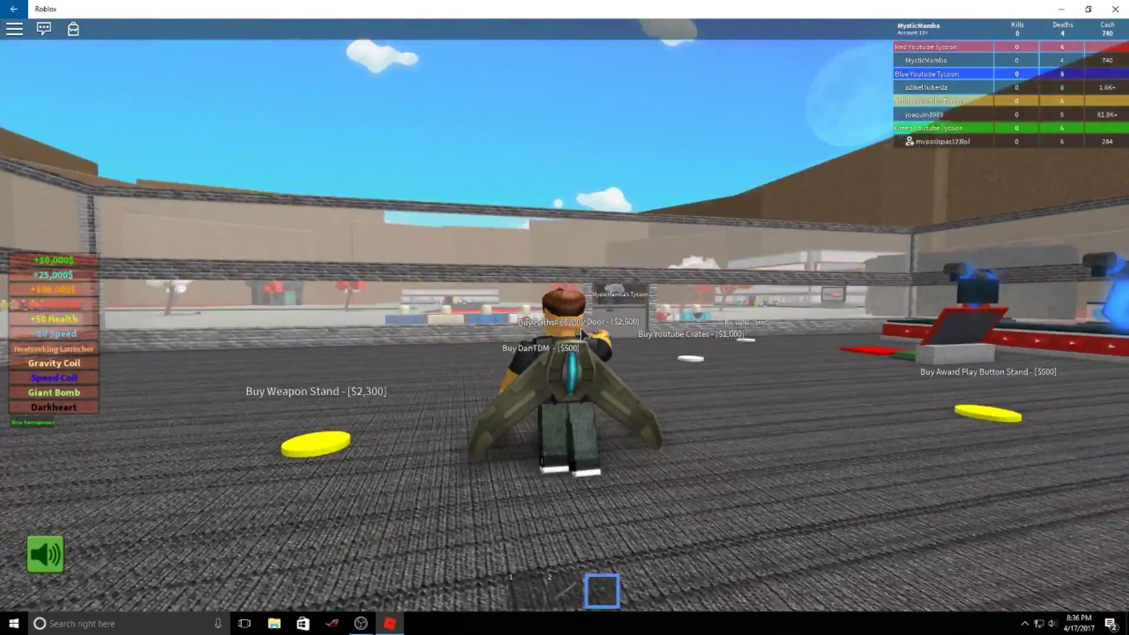
Take off with the jetpack and fly across the tycoon floor toward the entrance.
key(space)
key(space)
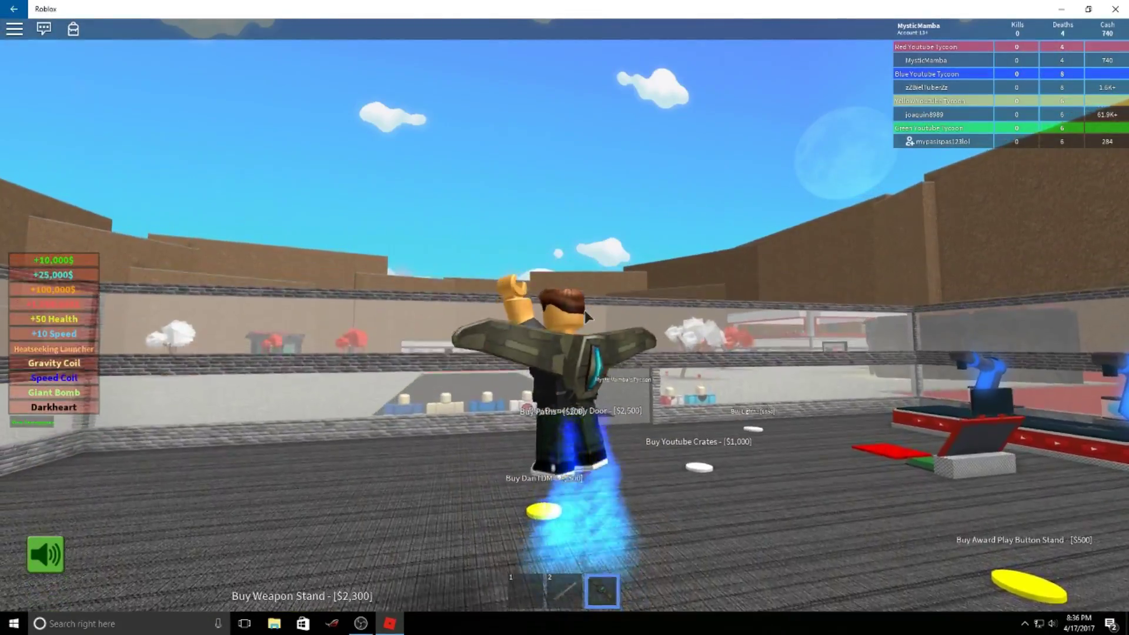
key(w)
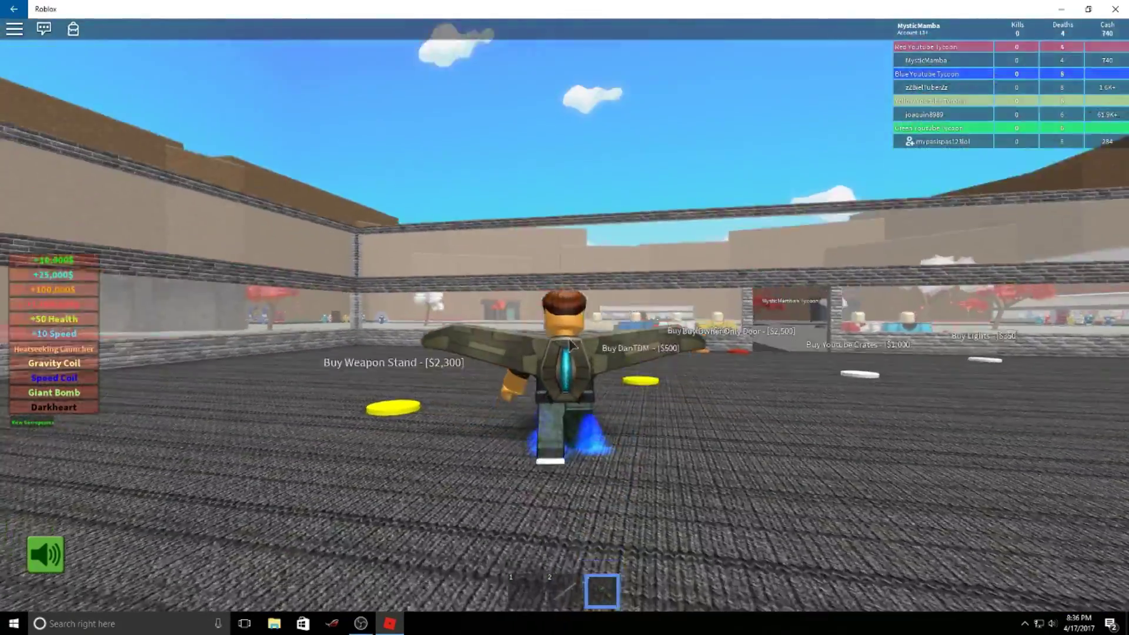
key(w)
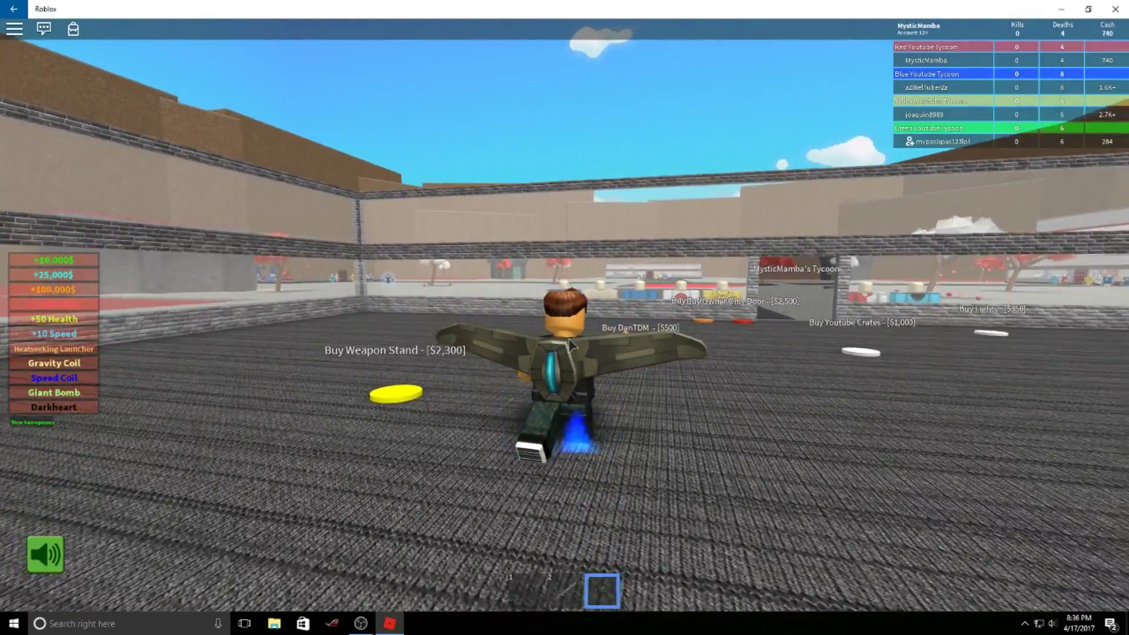
key(d)
Walk through the owner-only doorway and across the plaza onto the road.
key(w)
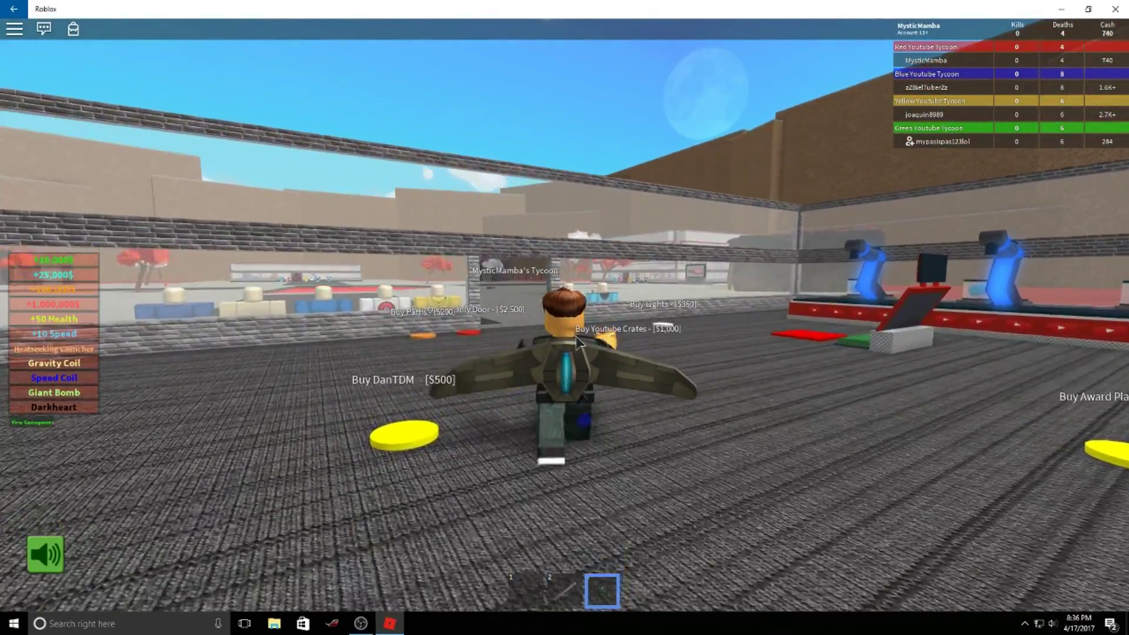
key(w)
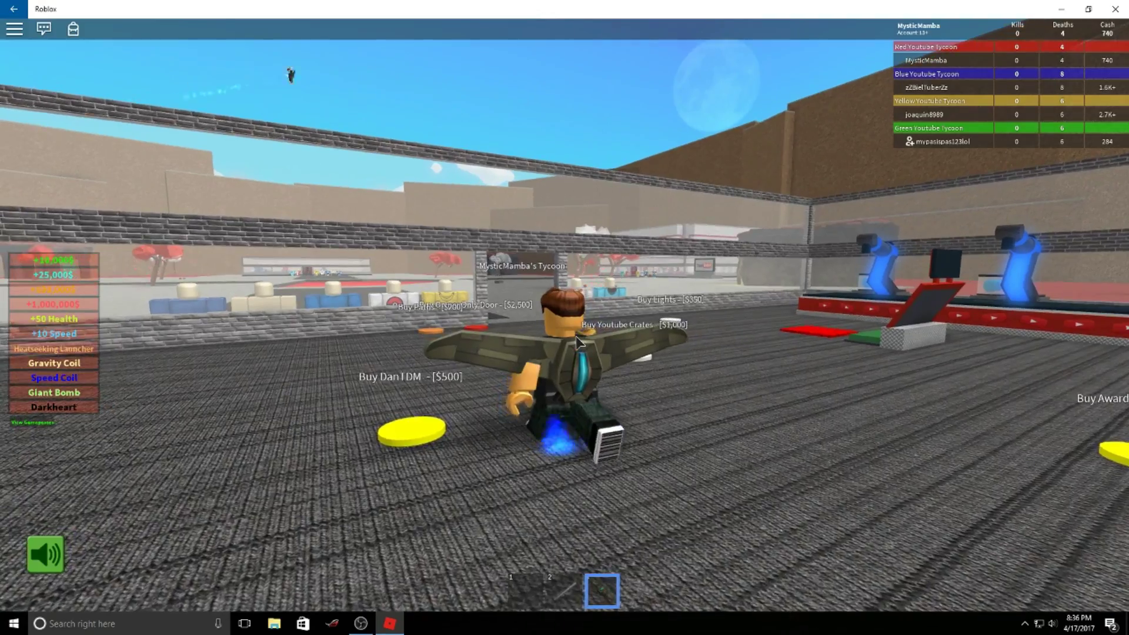
key(w)
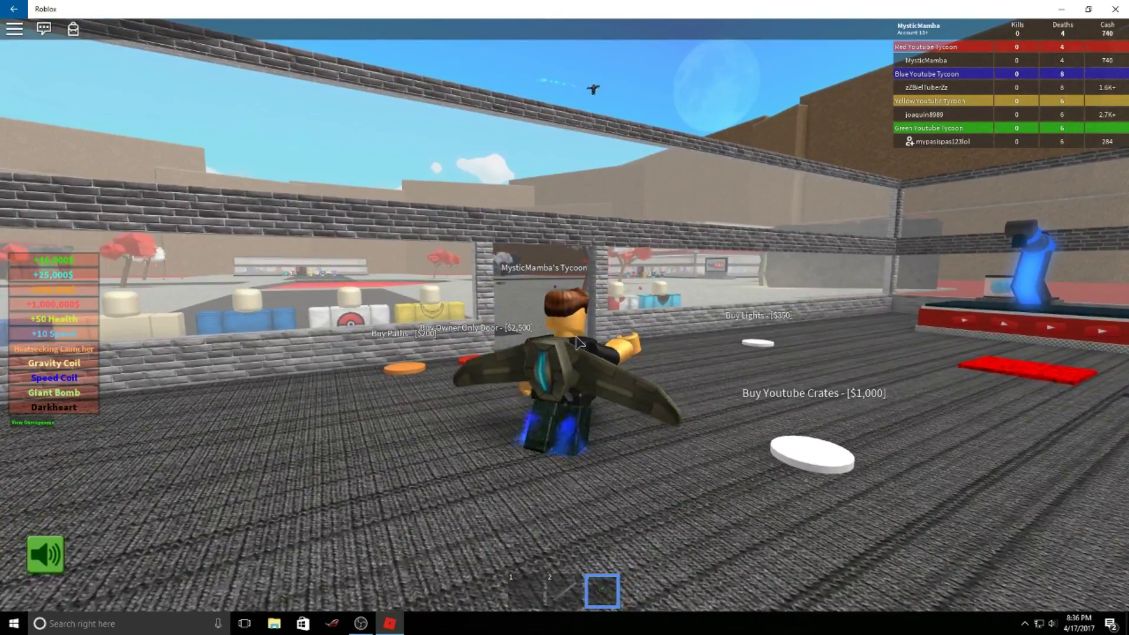
key(w)
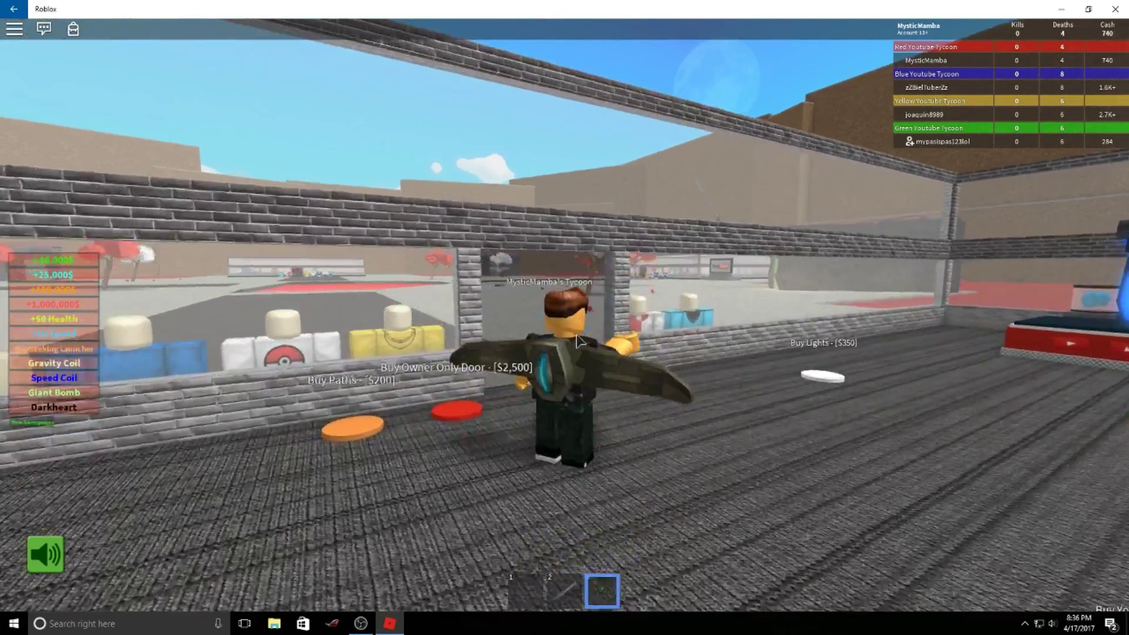
key(w)
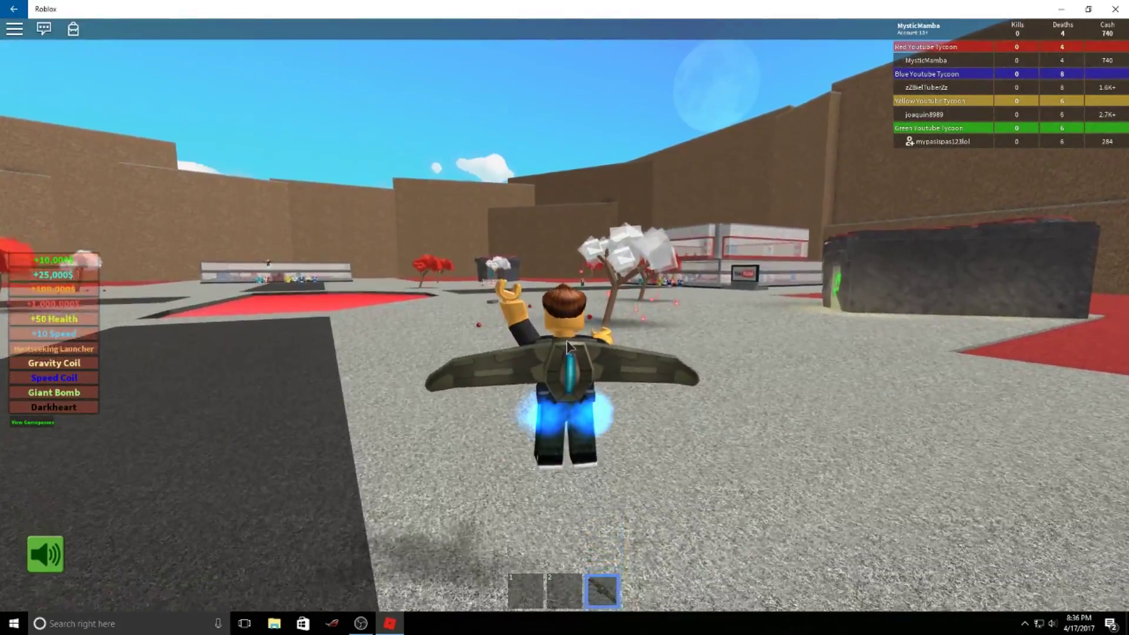
key(w)
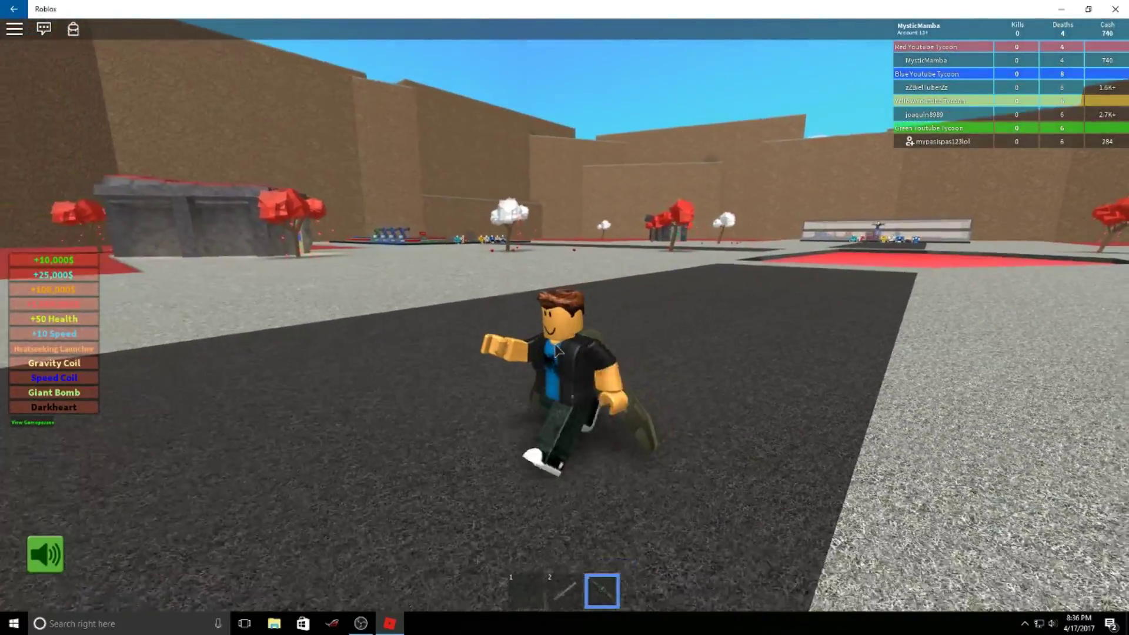
Jet back into the tycoon with the sword equipped, passing the $350 Buy Lights pad.
key(w)
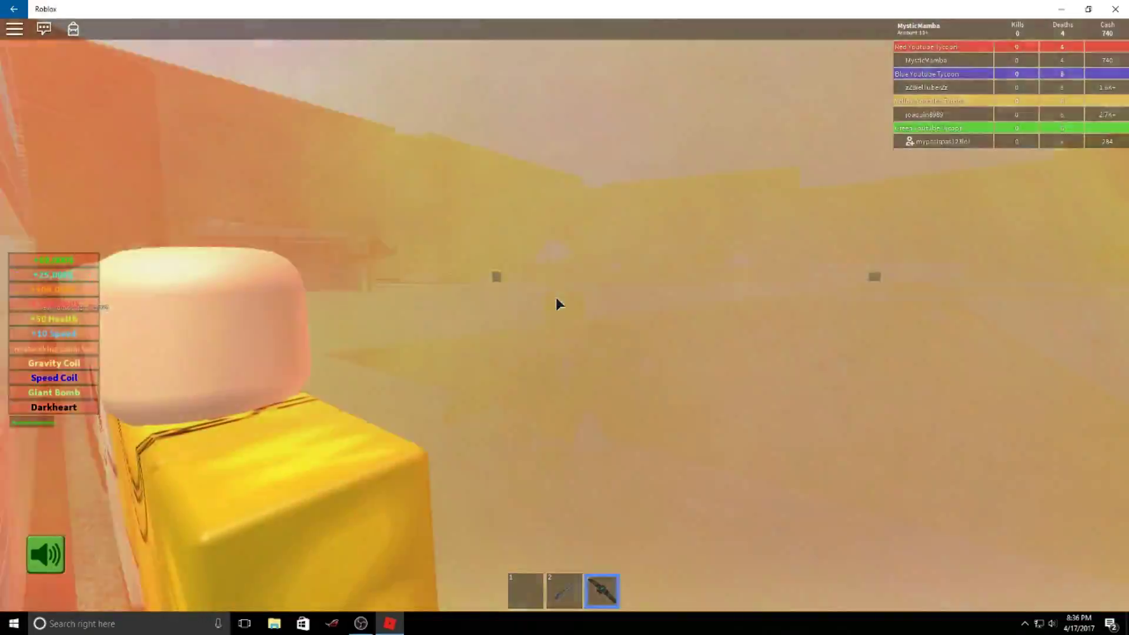
key(w)
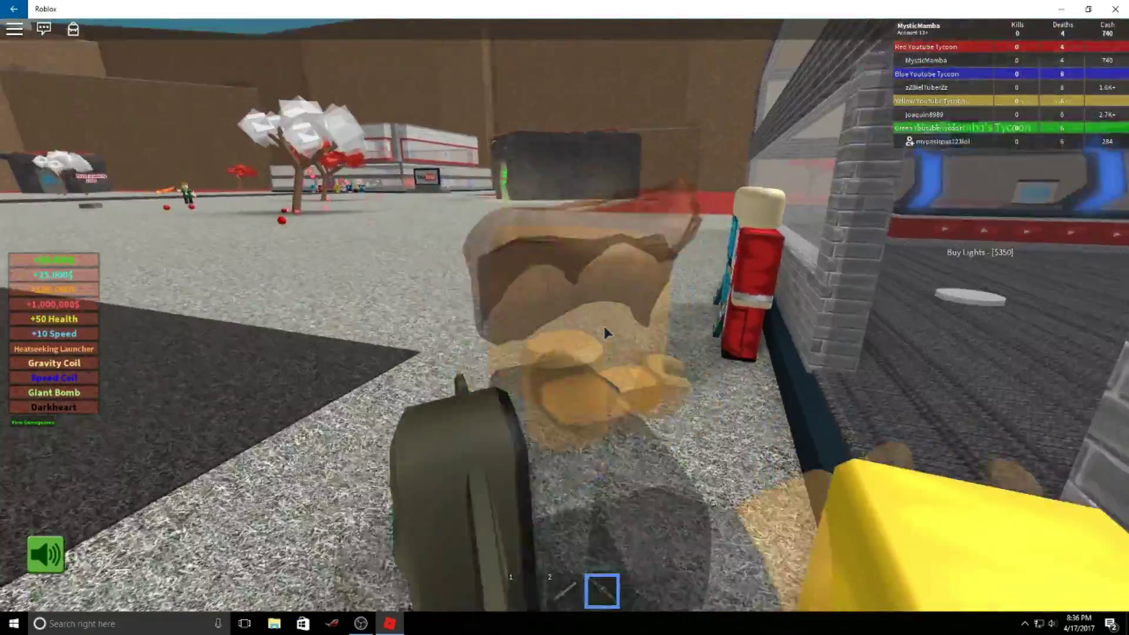
key(w)
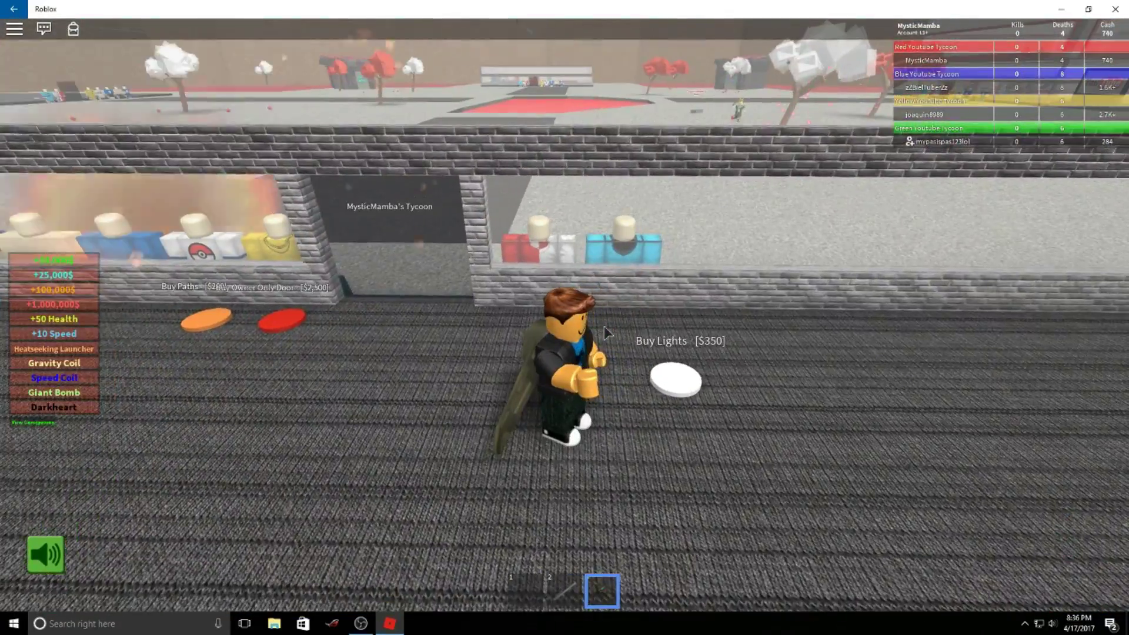
key(a)
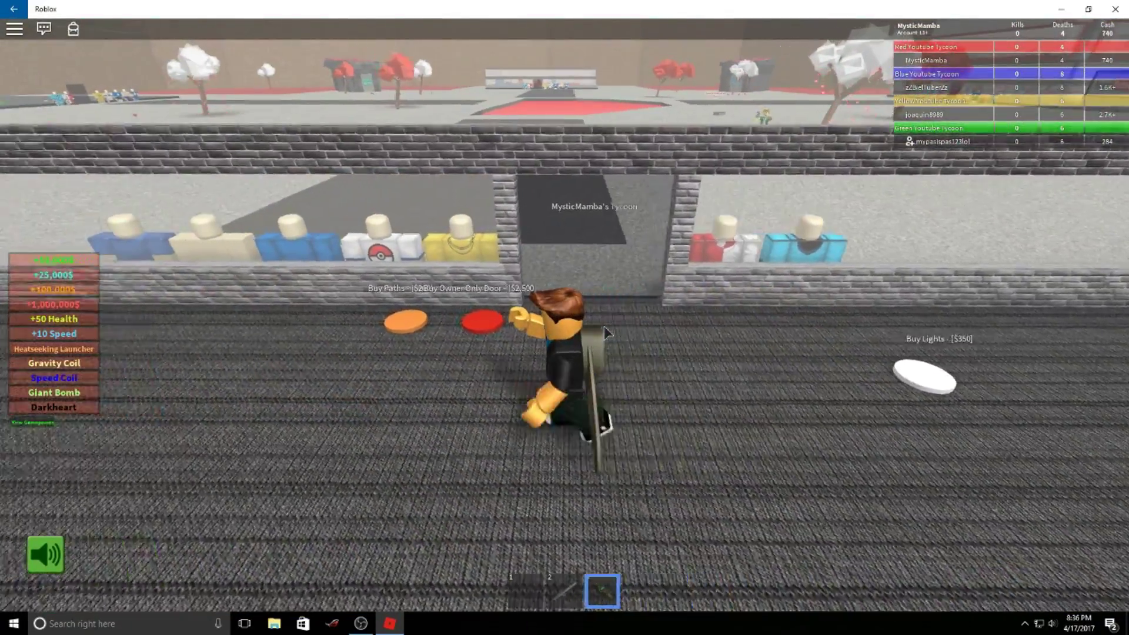
key(w)
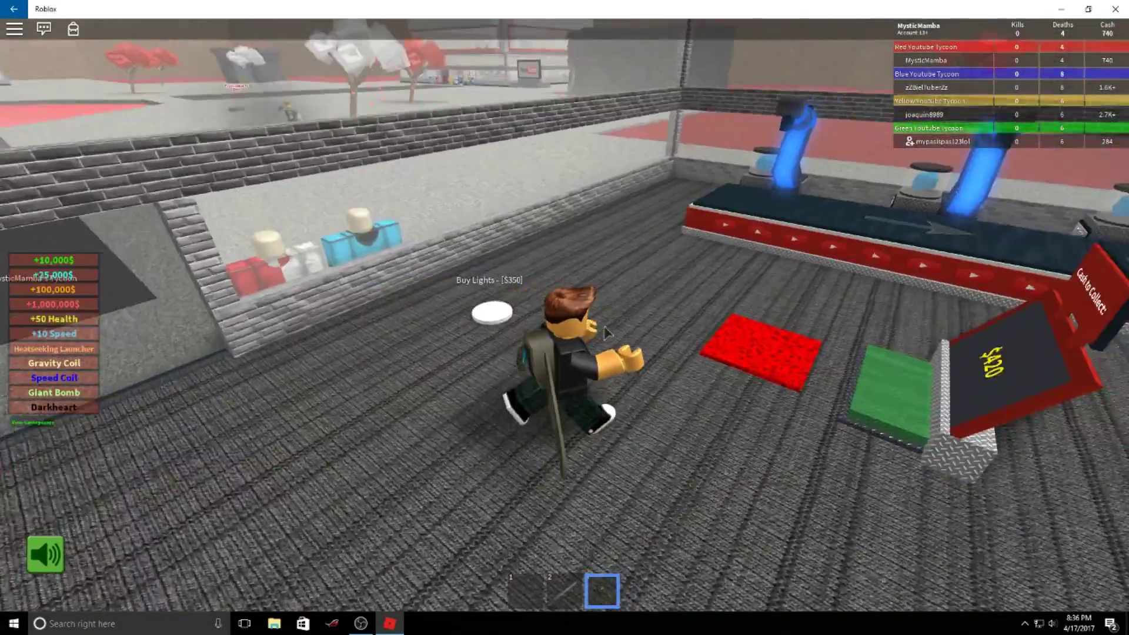
Collect the waiting cash and buy the $1,000 Normal Play Button Upgrader, leaving 170 cash.
key(w)
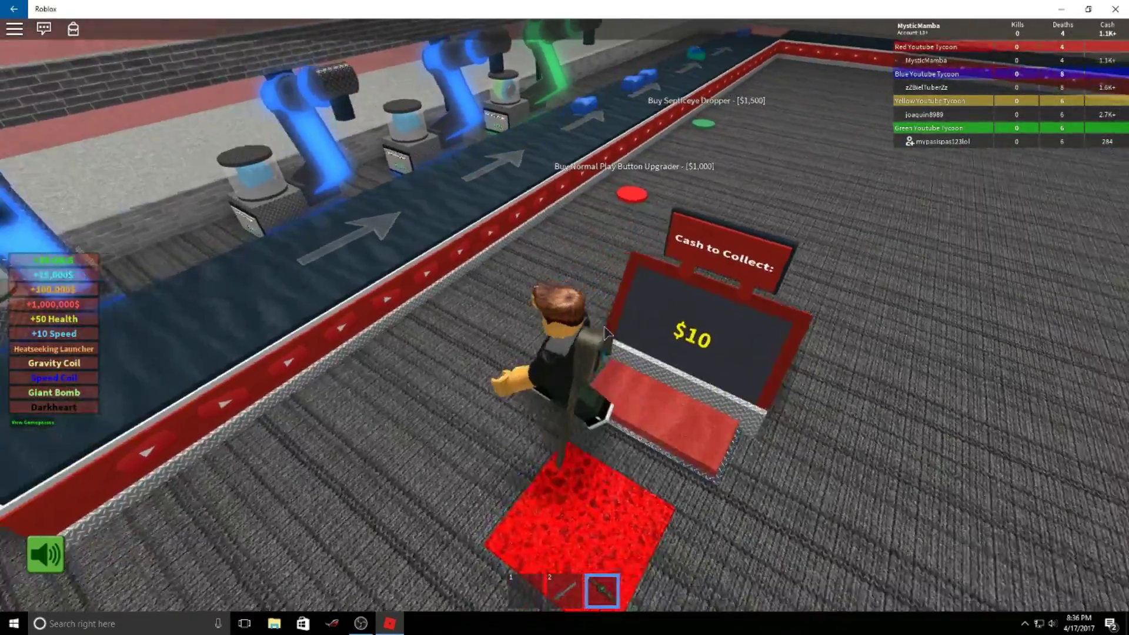
key(w)
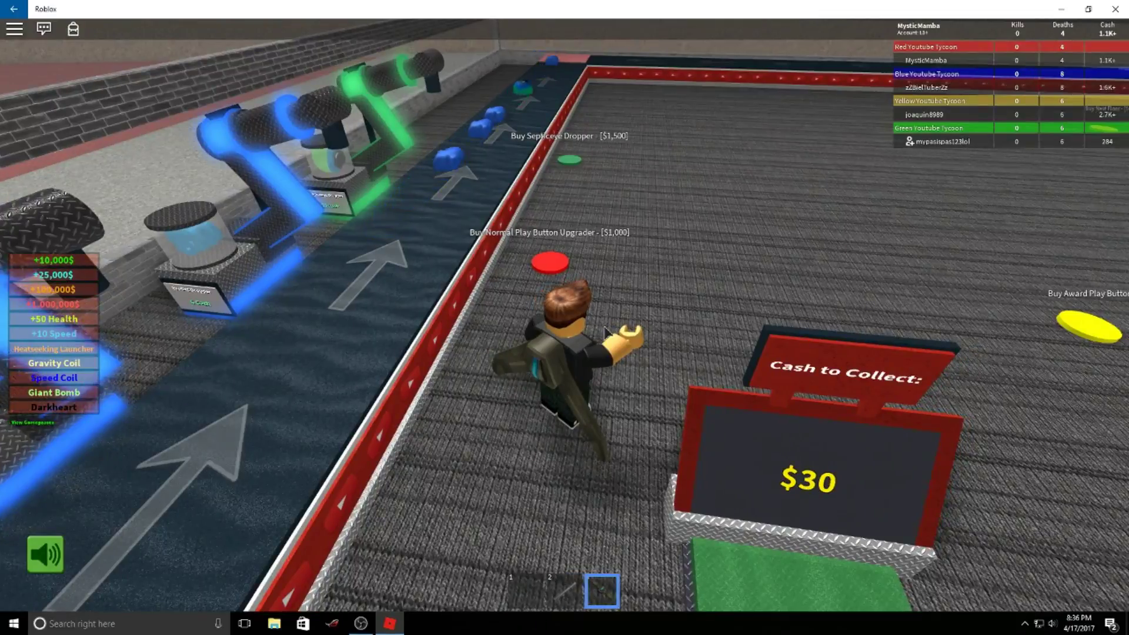
key(w)
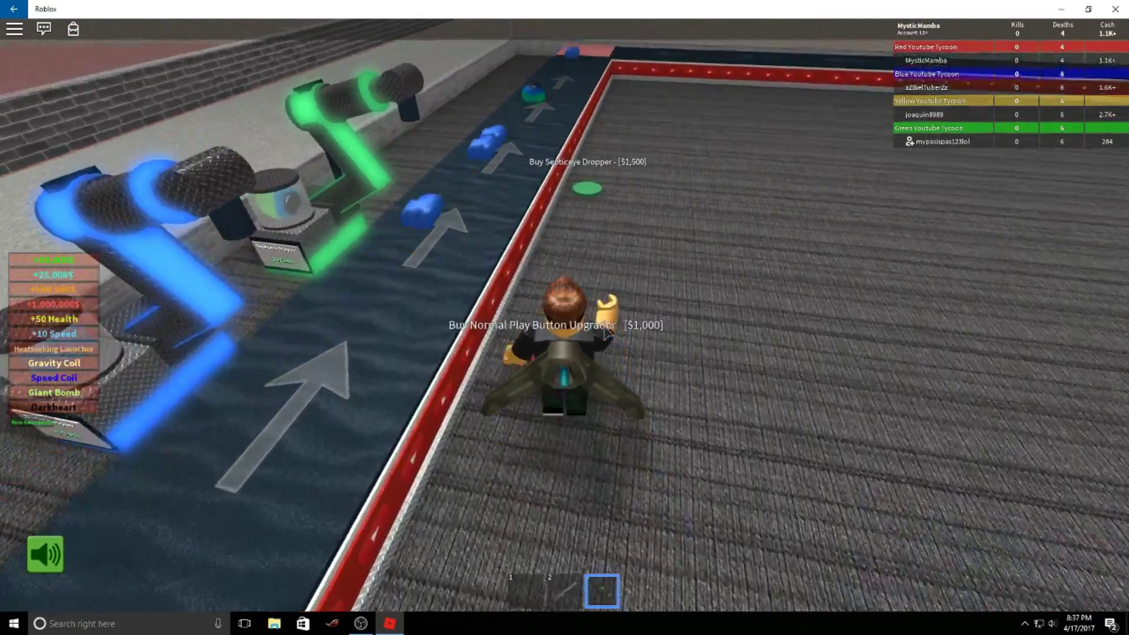
key(w)
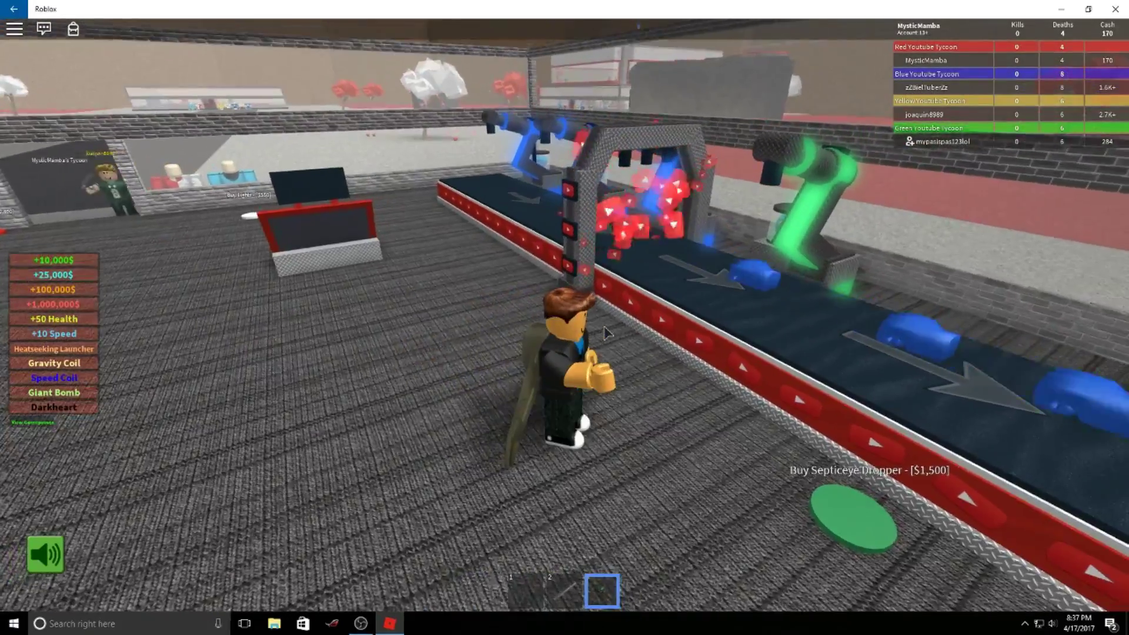
key(w)
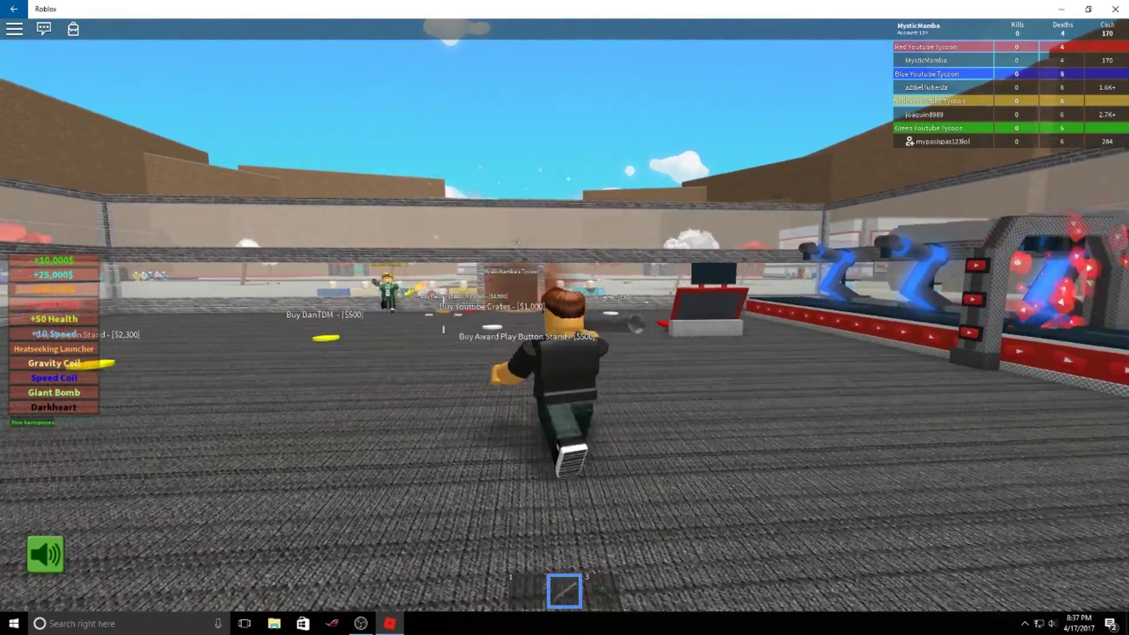
Chase the intruding player across the floor, firing two rockets at them.
key(w)
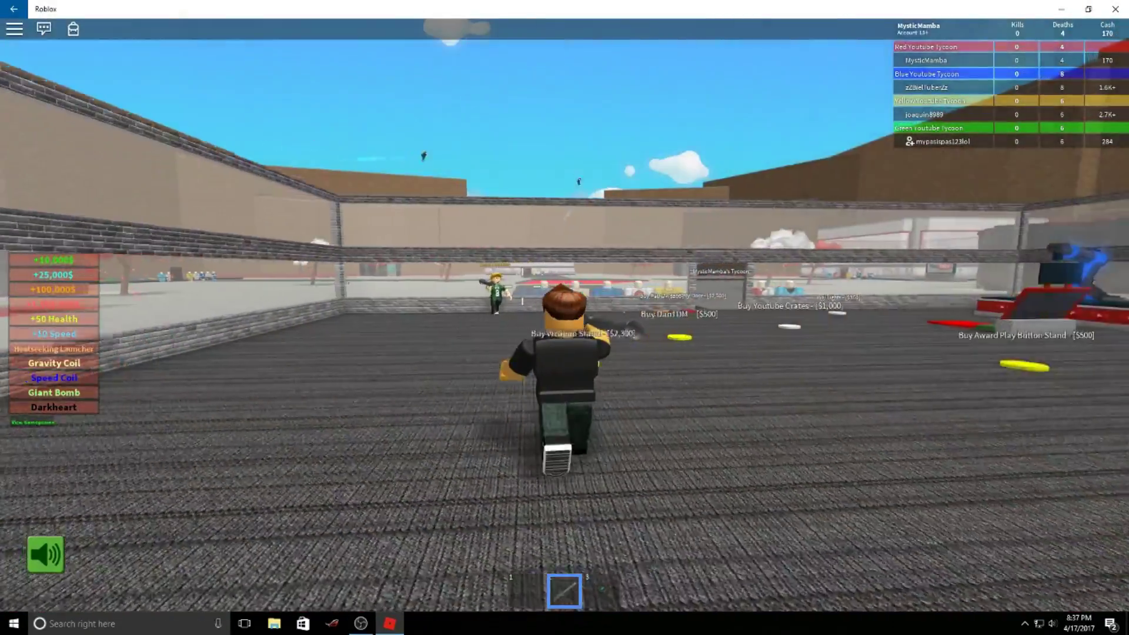
key(w)
click(565, 317)
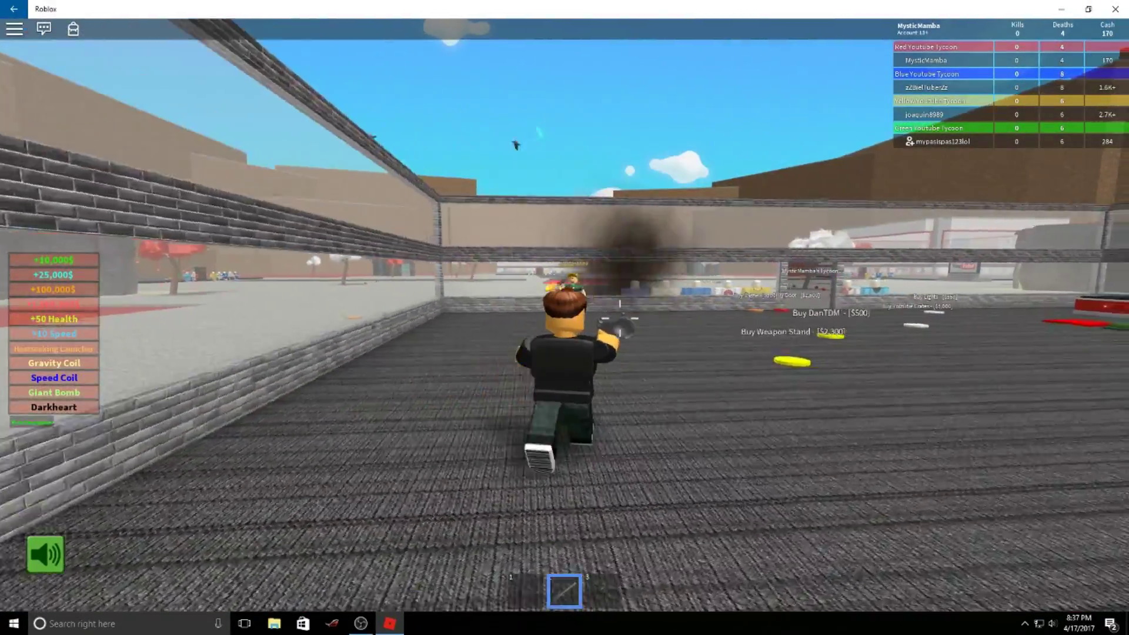
key(w)
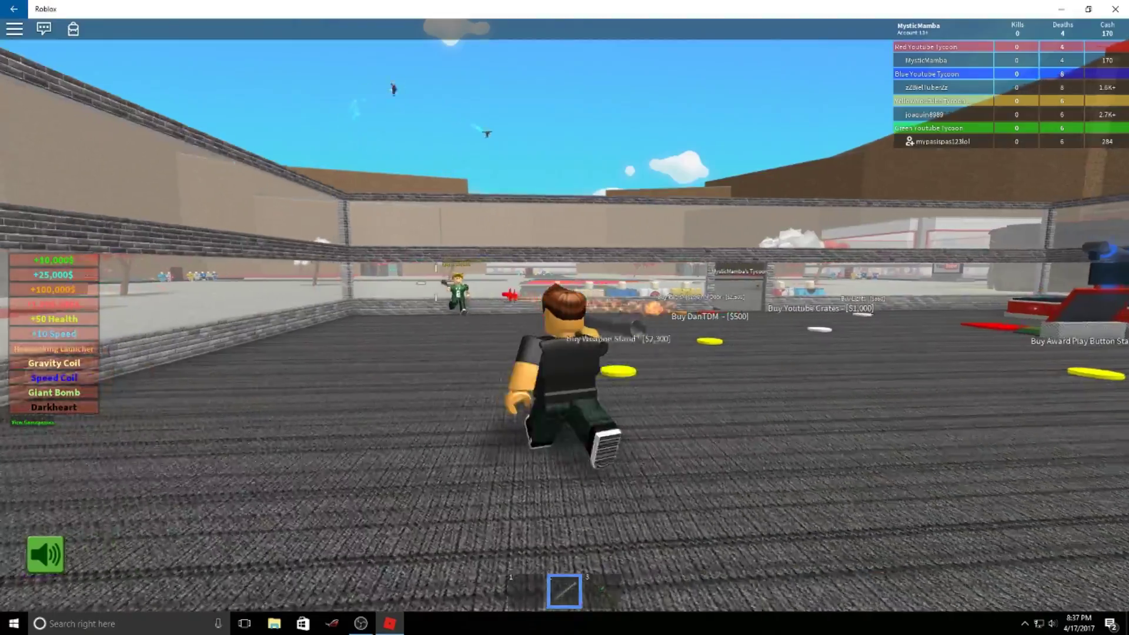
key(w)
click(564, 318)
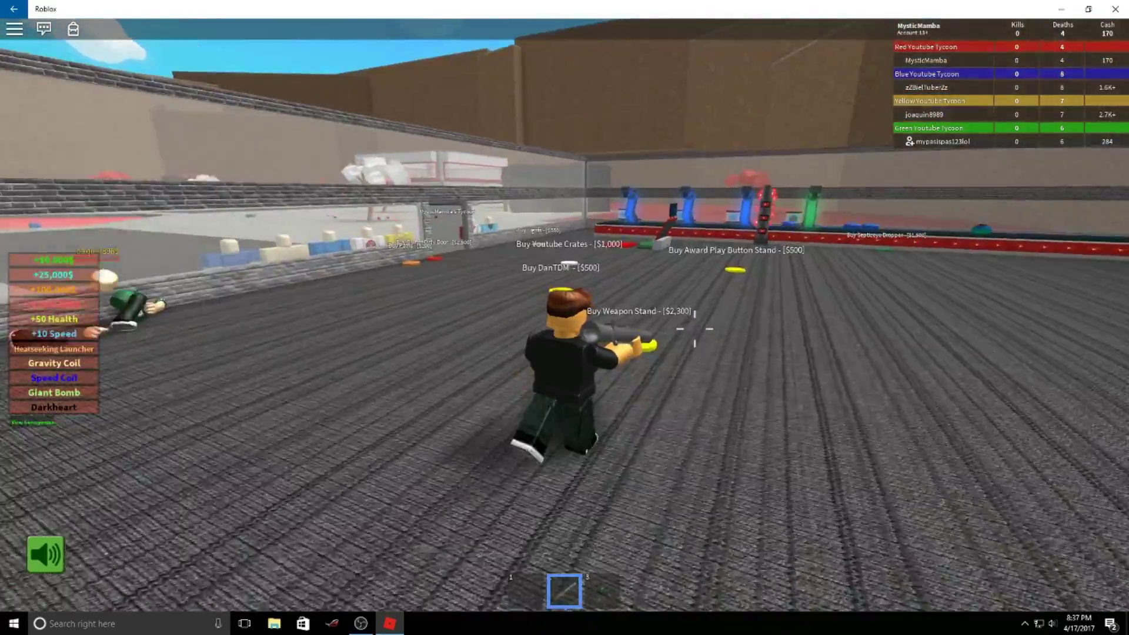
Put away the launcher and run back into the tycoon toward the collector.
key(w)
key(2)
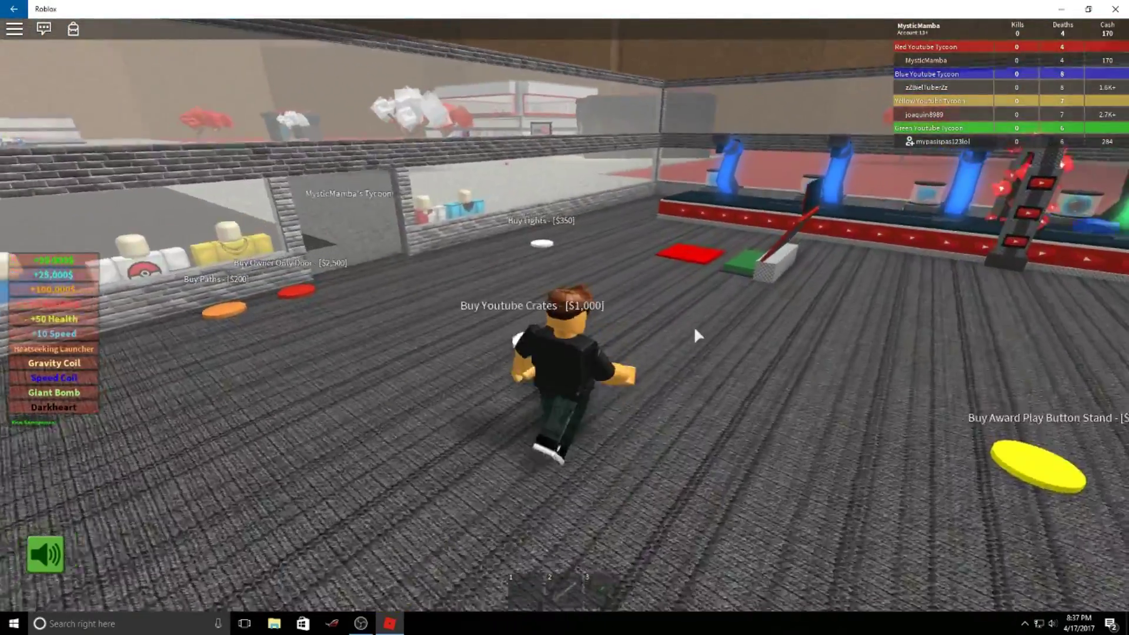
key(w)
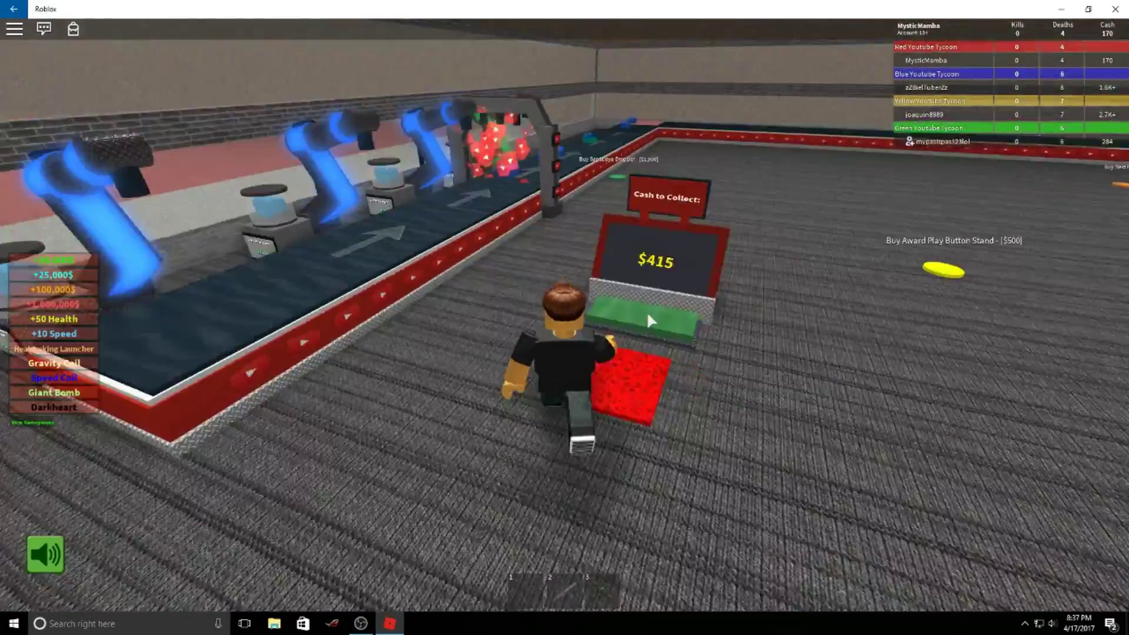
Collect the waiting $415 and further earnings to reach 805 cash, switching hotbar items 2 and 3.
key(w)
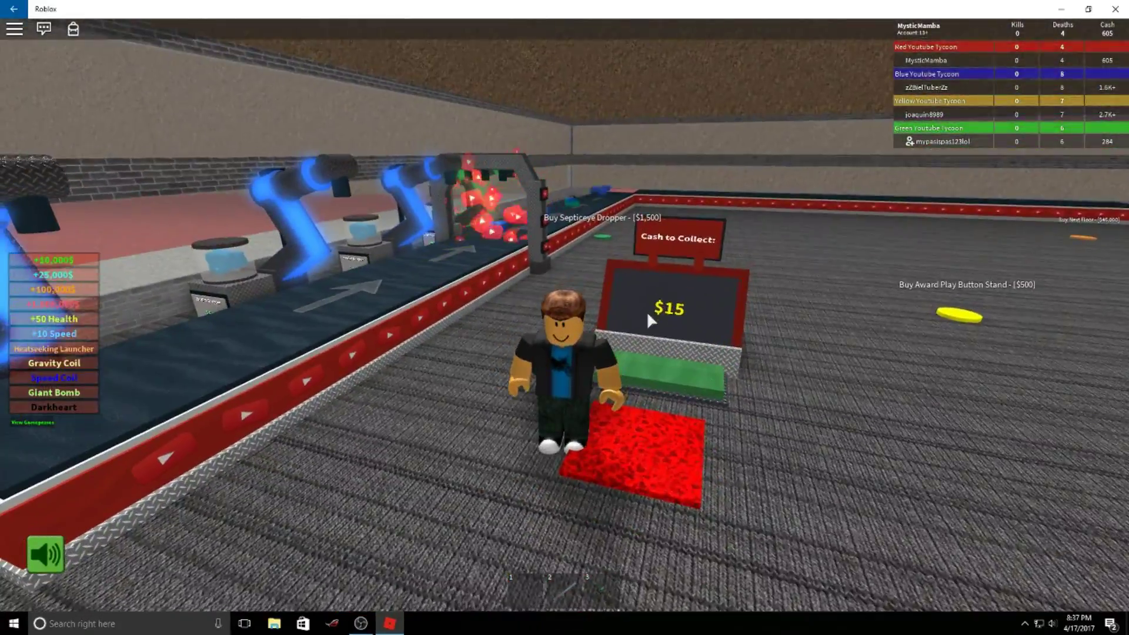
key(w)
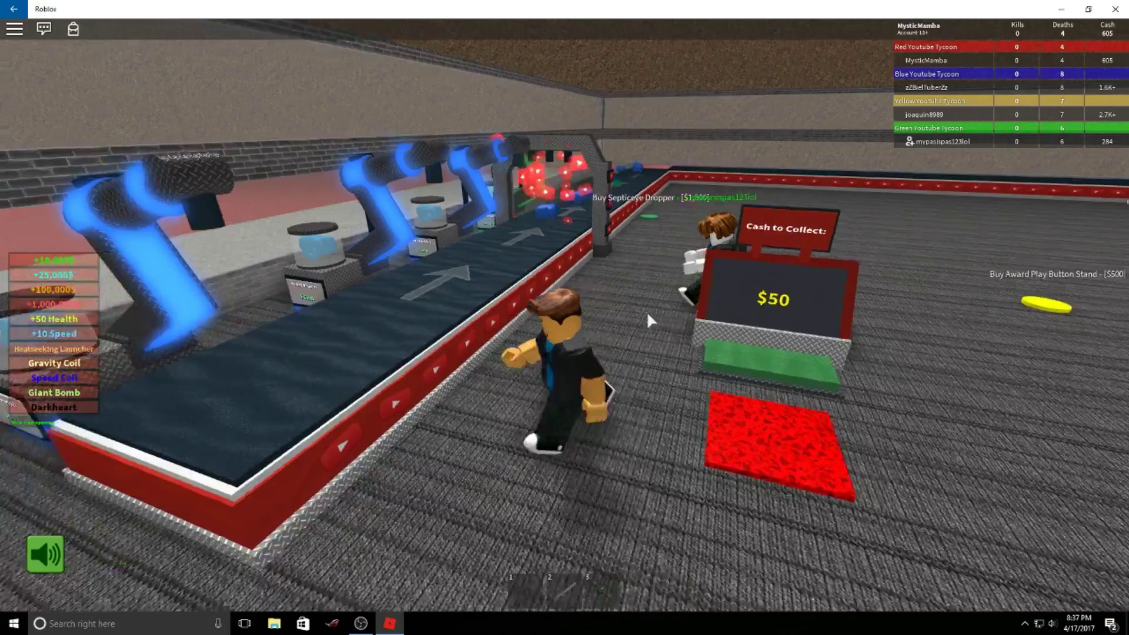
key(2)
key(w)
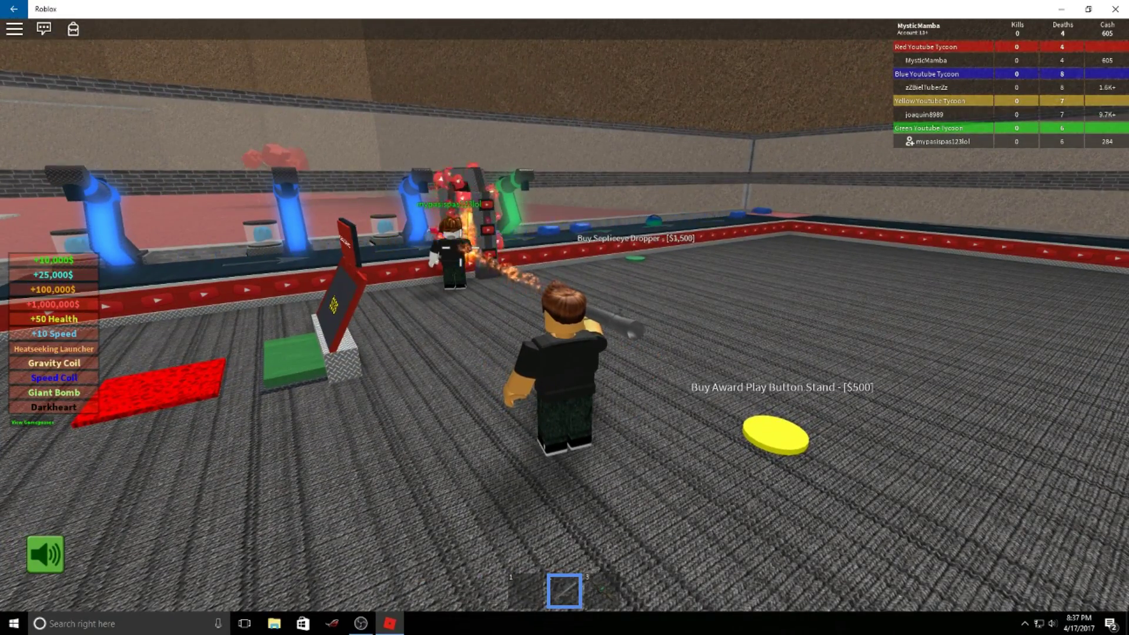
key(s)
drag(459, 303, 459, 314)
key(3)
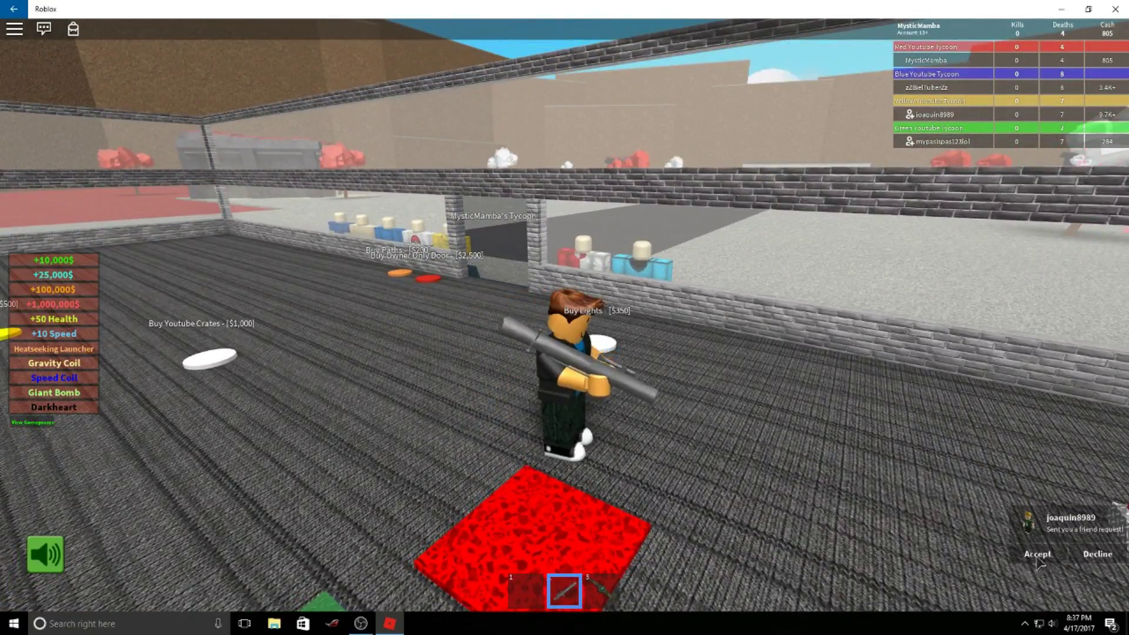
mouse_move(621, 310)
mouse_down()
mouse_move(648, 291)
mouse_move(583, 334)
mouse_move(547, 333)
mouse_up()
key(w)
key(s)
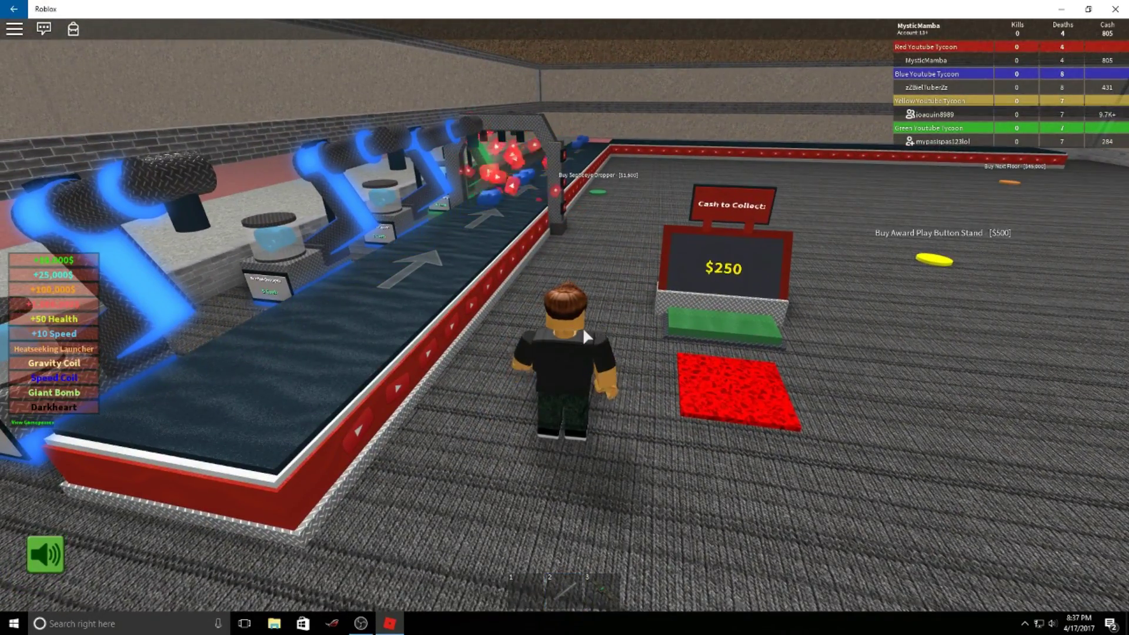
Step onto the collector to gather the first batch of earnings.
key(w)
drag(637, 310, 611, 357)
key(s)
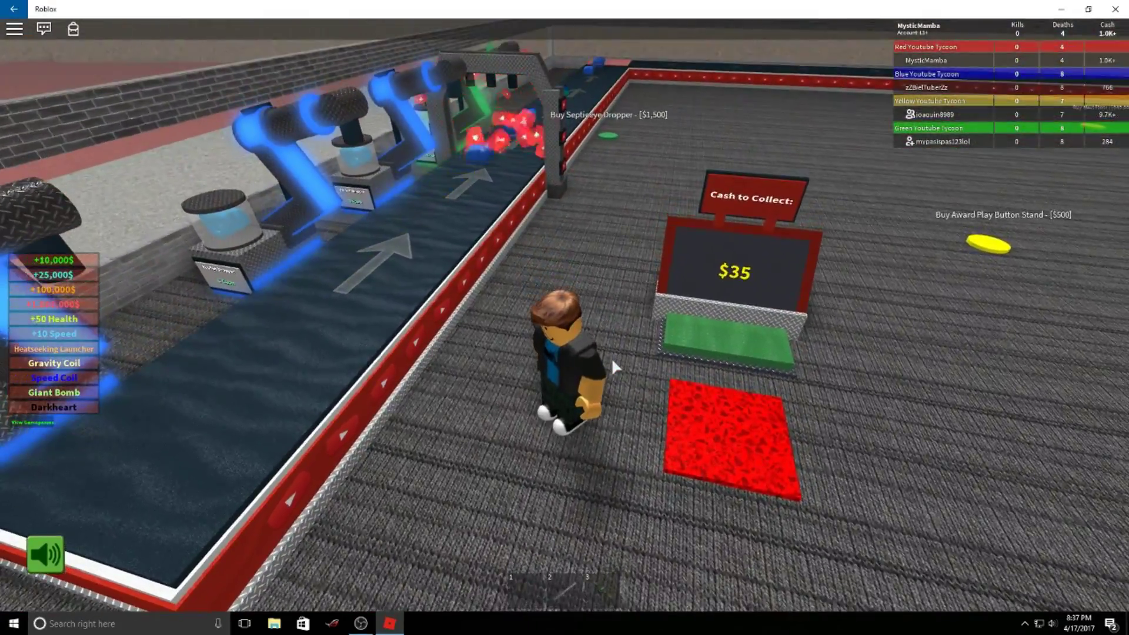
Run along the conveyor, turning the view toward the droppers and back to the collector sign.
key(w)
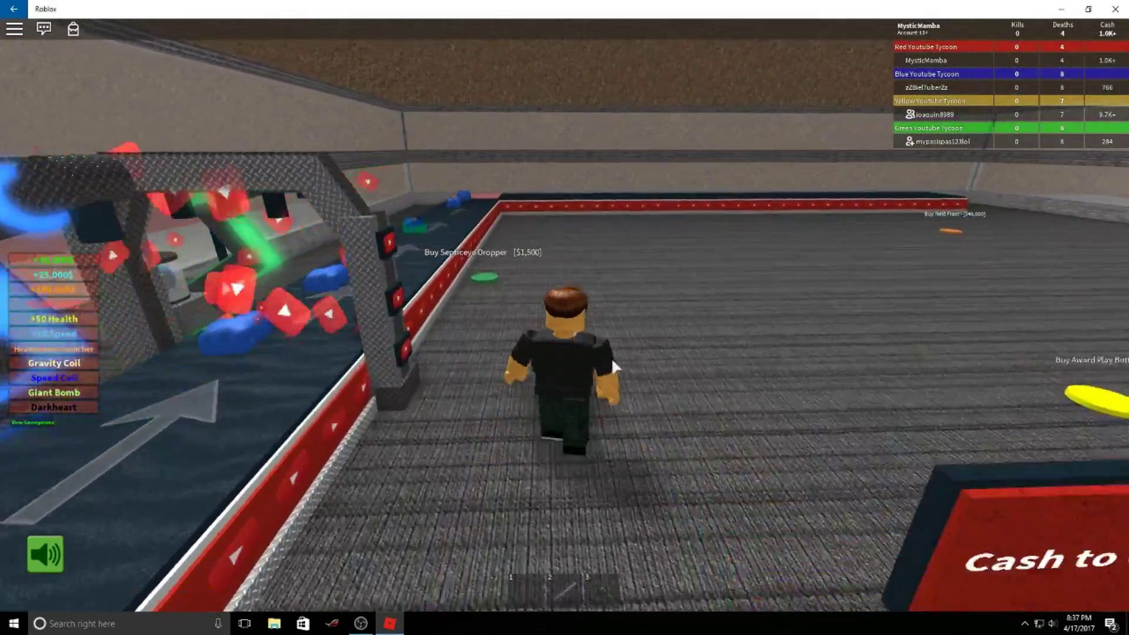
key(w)
drag(611, 356, 611, 357)
key(w)
key(w)
key(w)
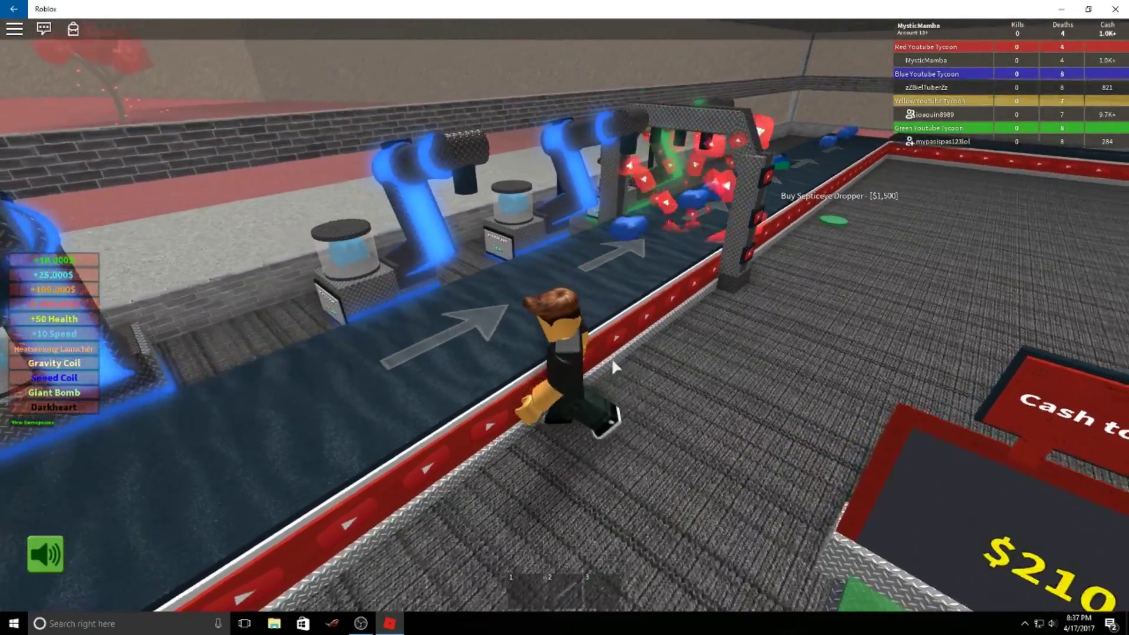
drag(612, 357, 611, 357)
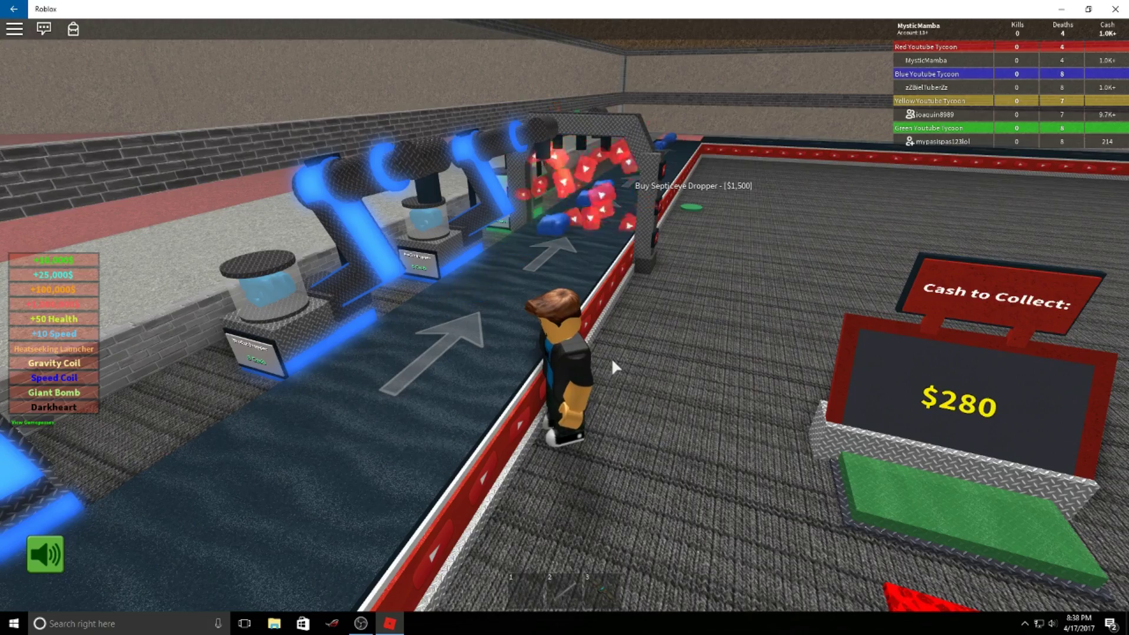
Step onto the collector repeatedly, pushing cash past 1,500.
key(w)
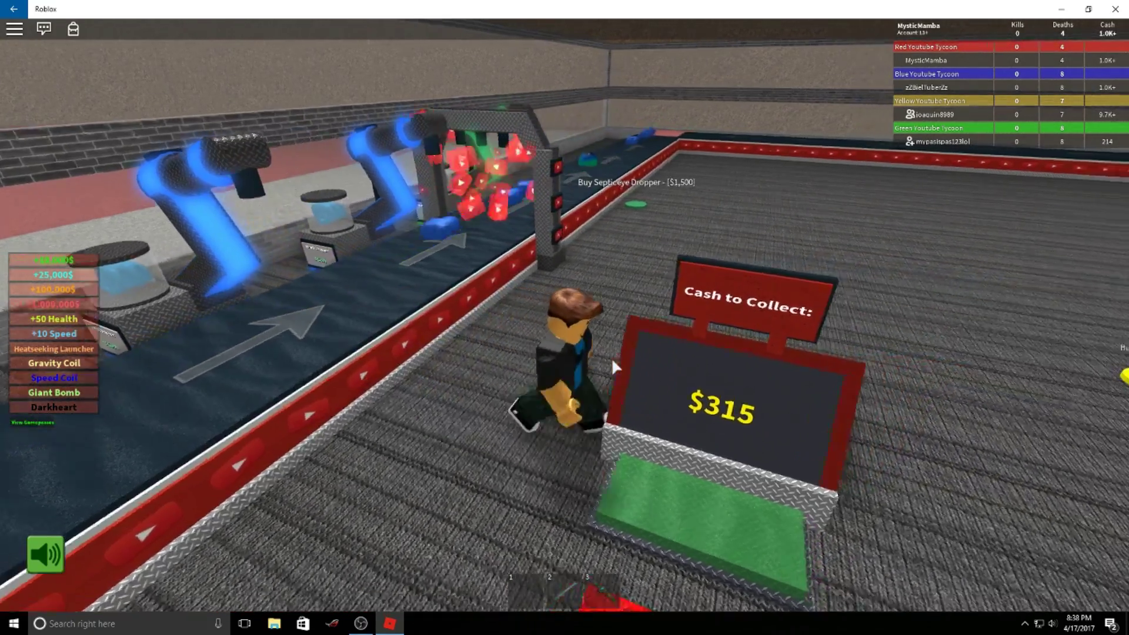
key(w)
drag(612, 357, 612, 358)
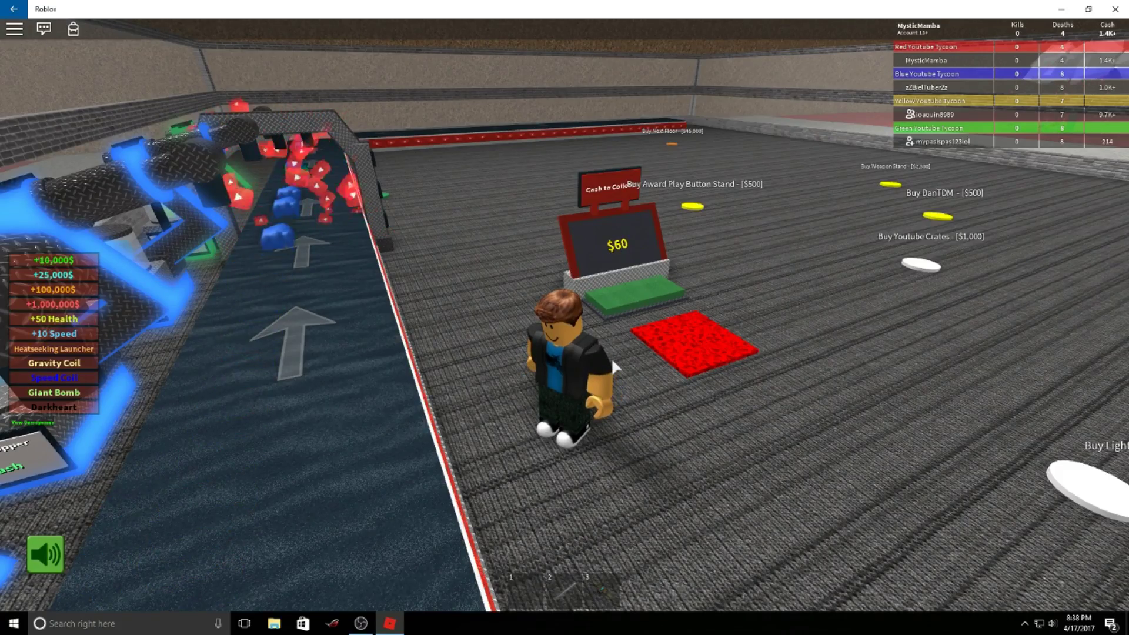
key(w)
drag(611, 357, 611, 363)
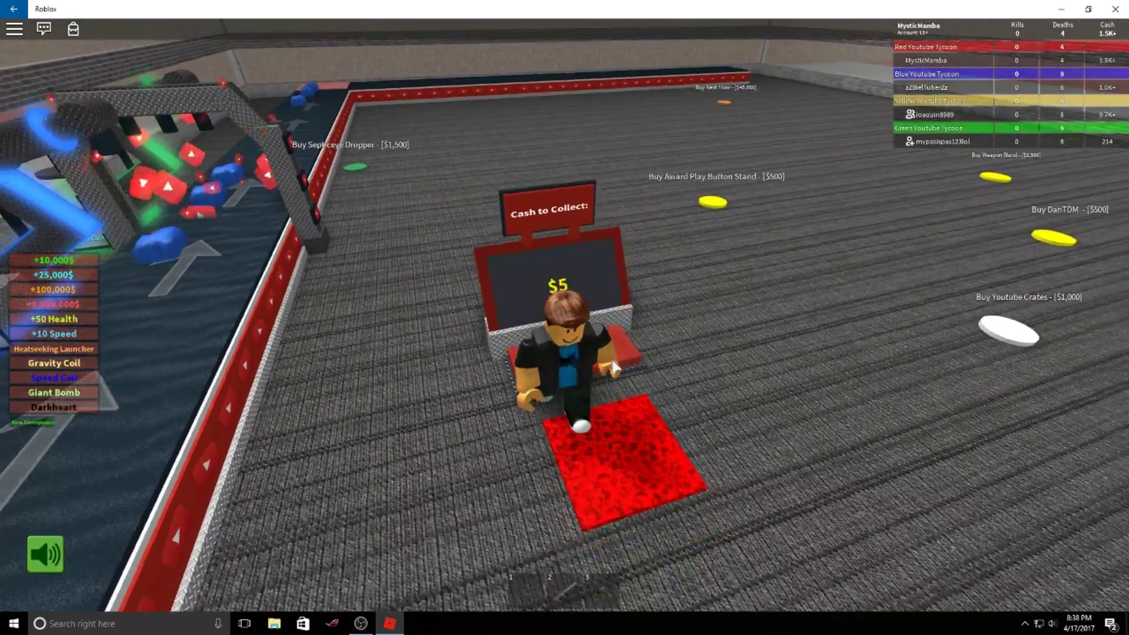
key(w)
right_click(611, 357)
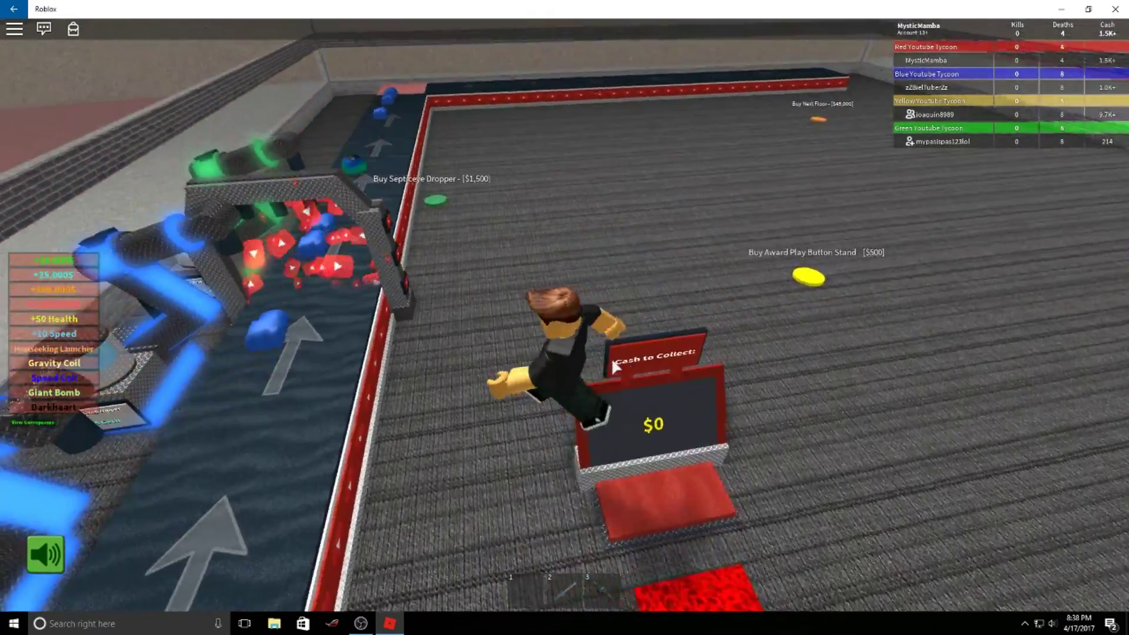
Walk along the wall and buy the $1,500 Septiceye Dropper, leaving 45 cash.
key(w)
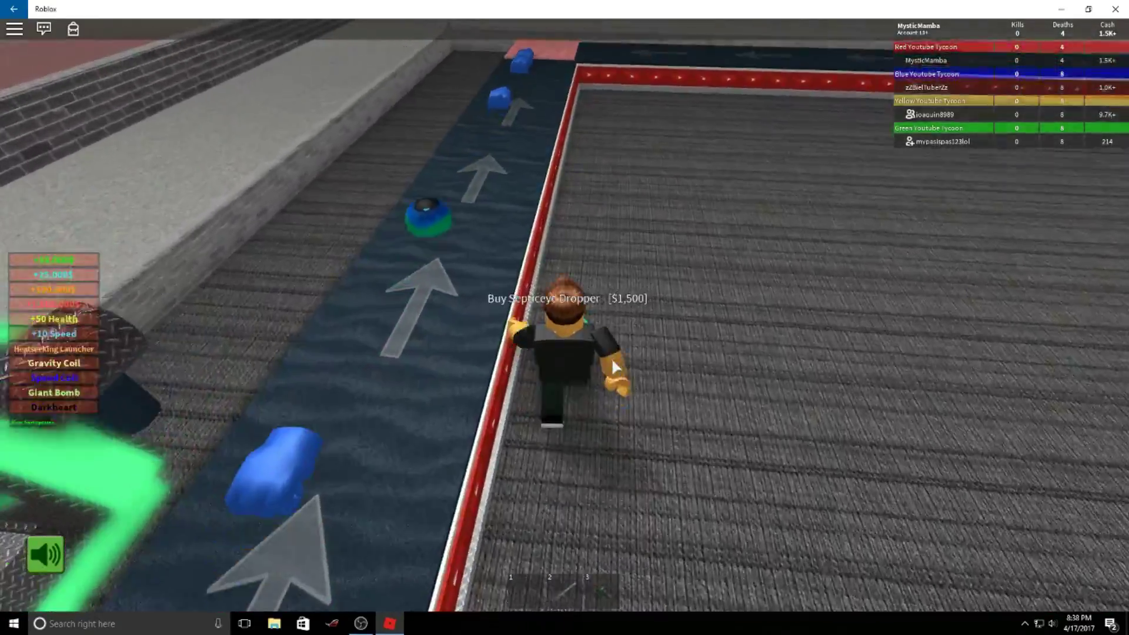
key(w)
right_click(611, 357)
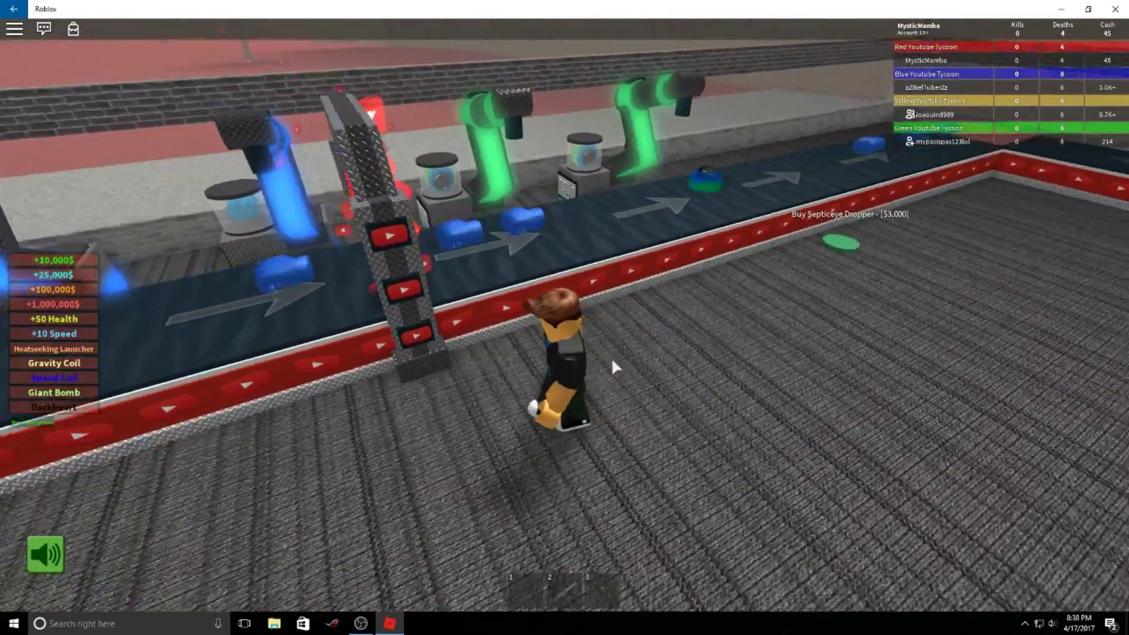
Inspect the new 10-cash Septiceye Dropper up close, then return along the conveyor.
key(w)
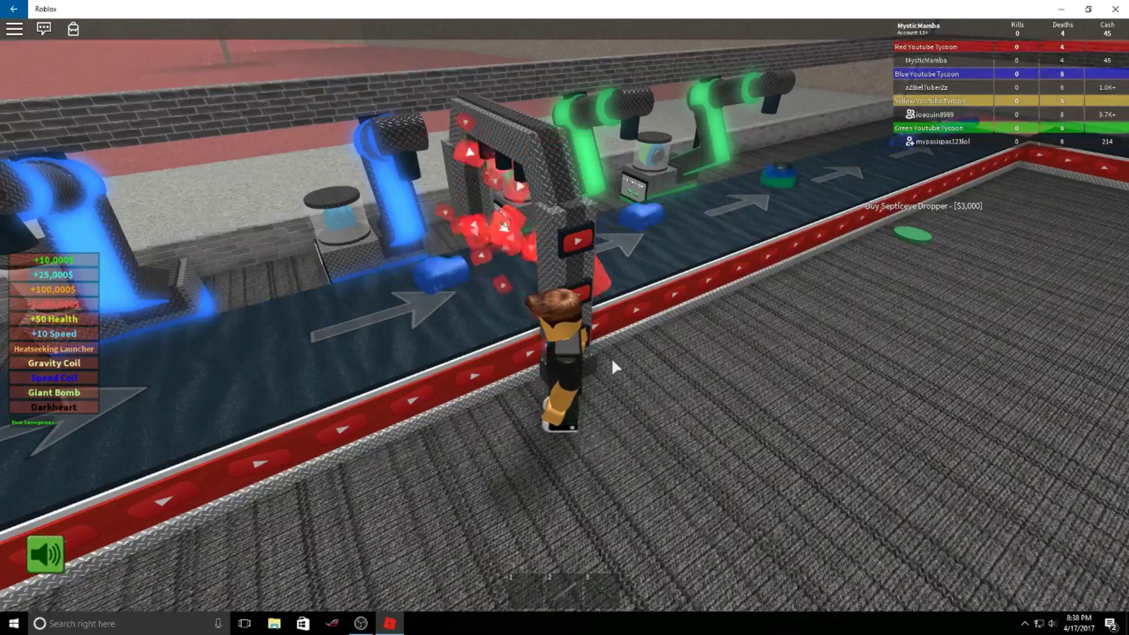
right_click(612, 358)
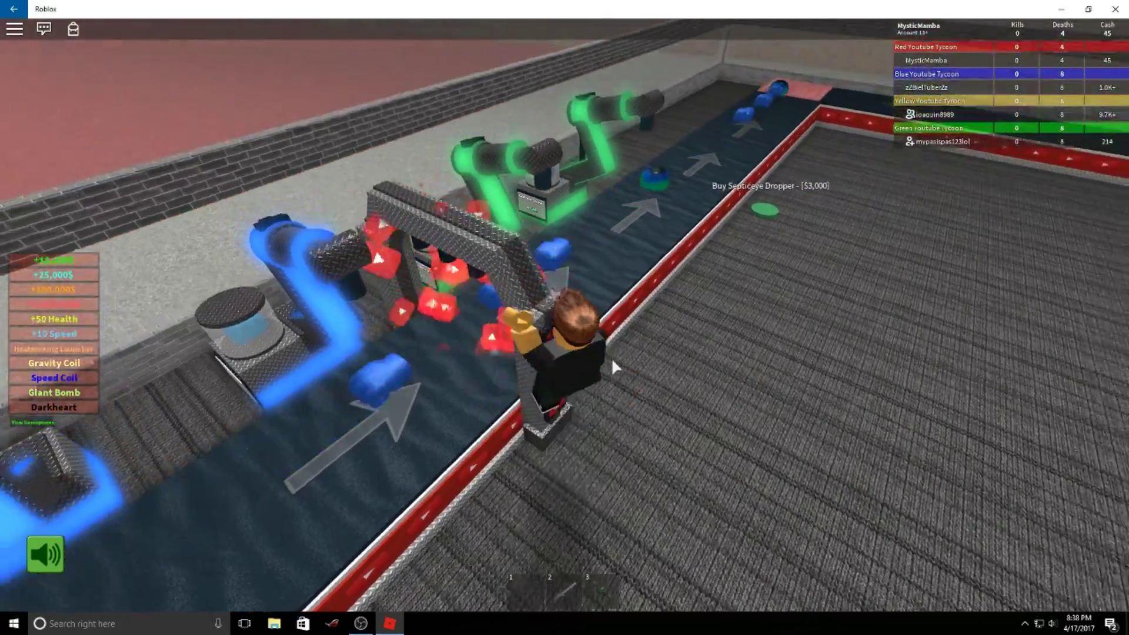
key(w)
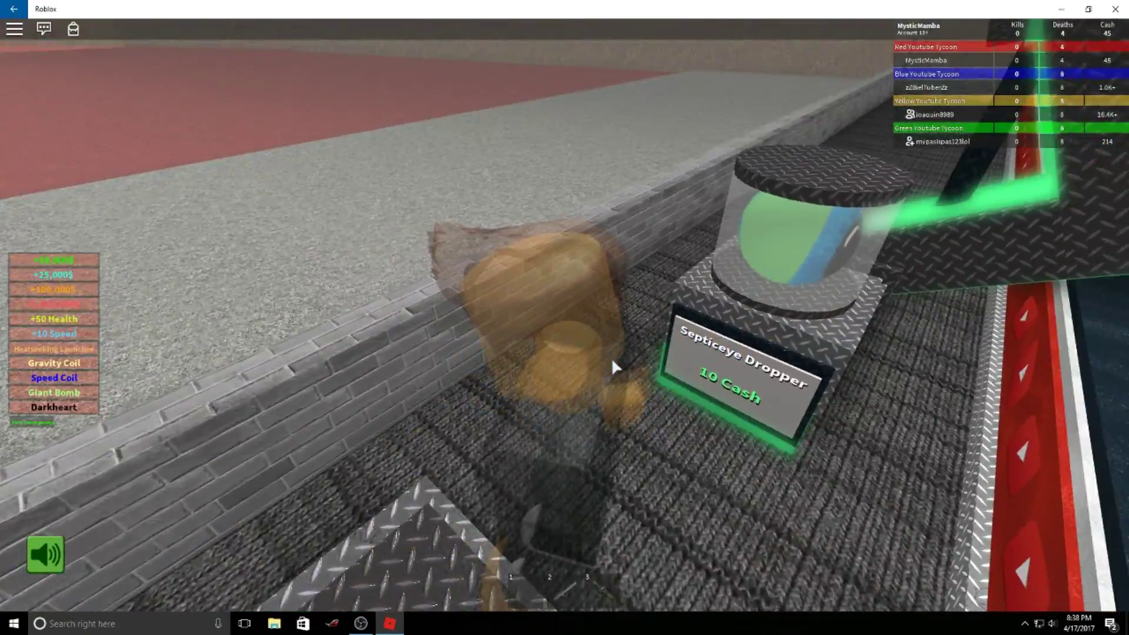
key(s)
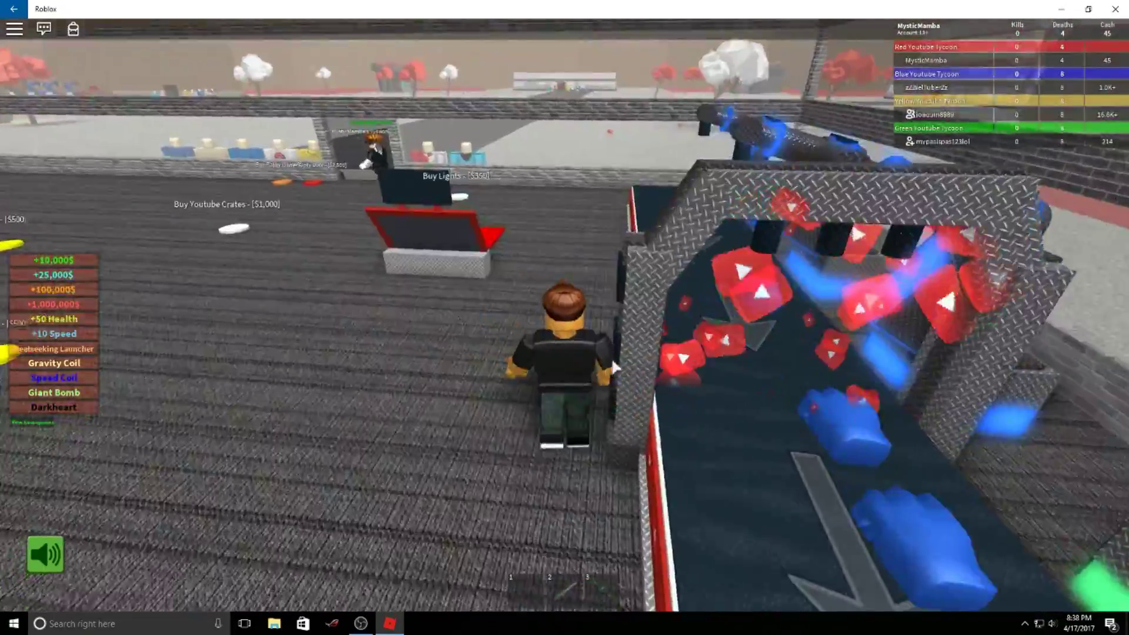
key(w)
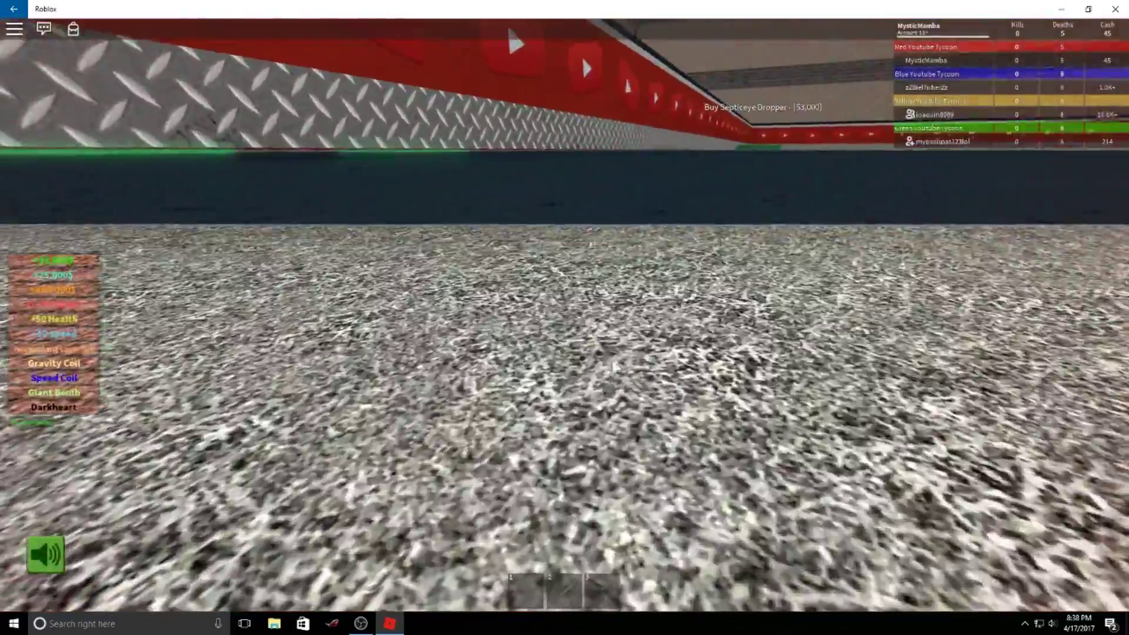
Look around after respawning and dismiss the Press Play Productions welcome notice.
key(2)
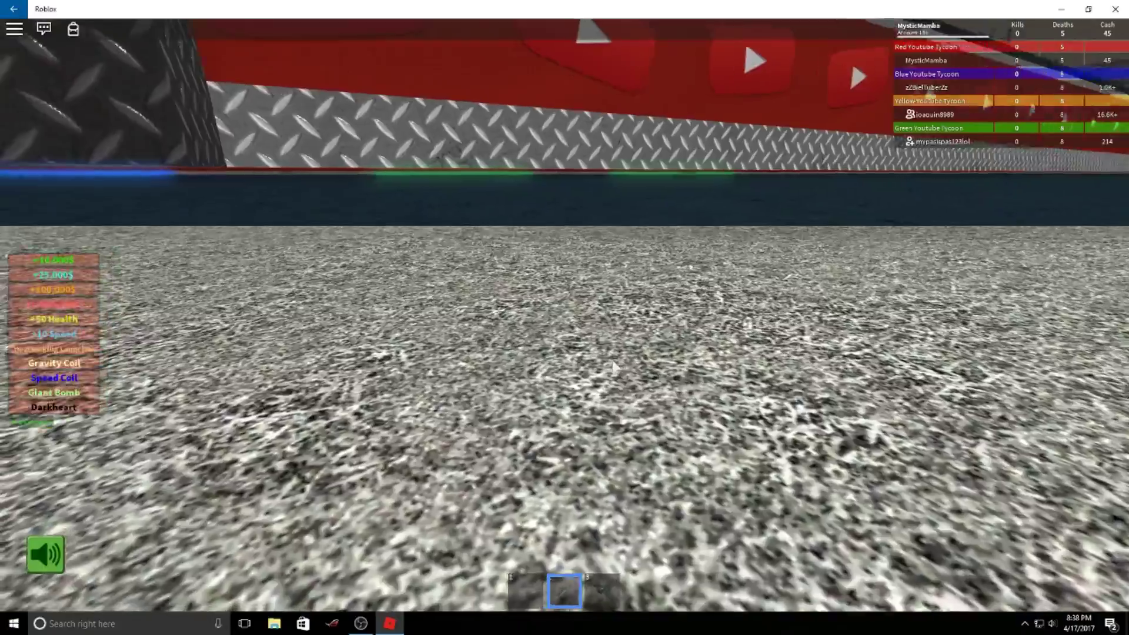
key(w)
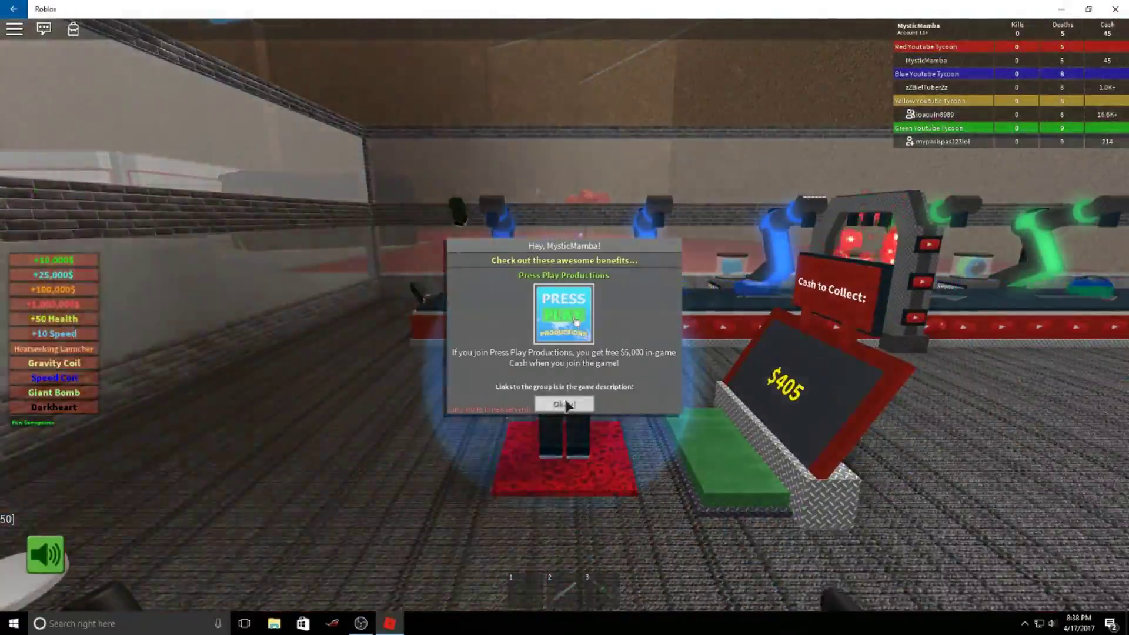
click(565, 405)
Cross the plot floor and buy the wooden paths, dropping cash from 525 to 325.
drag(567, 388, 795, 387)
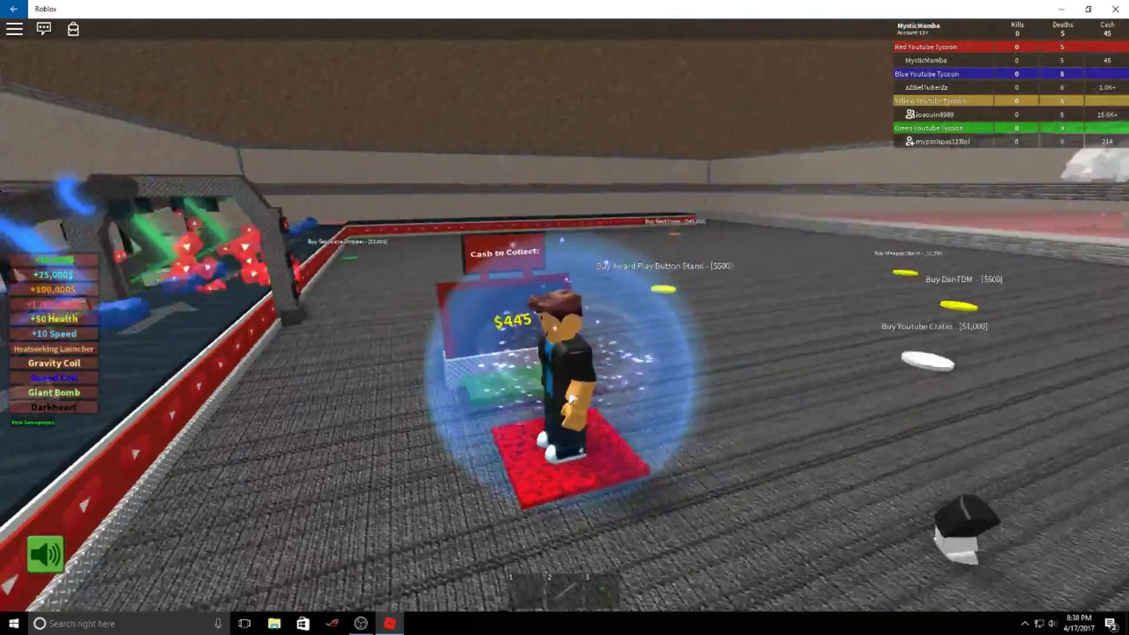
drag(566, 388, 567, 387)
scroll(567, 387, up, 3)
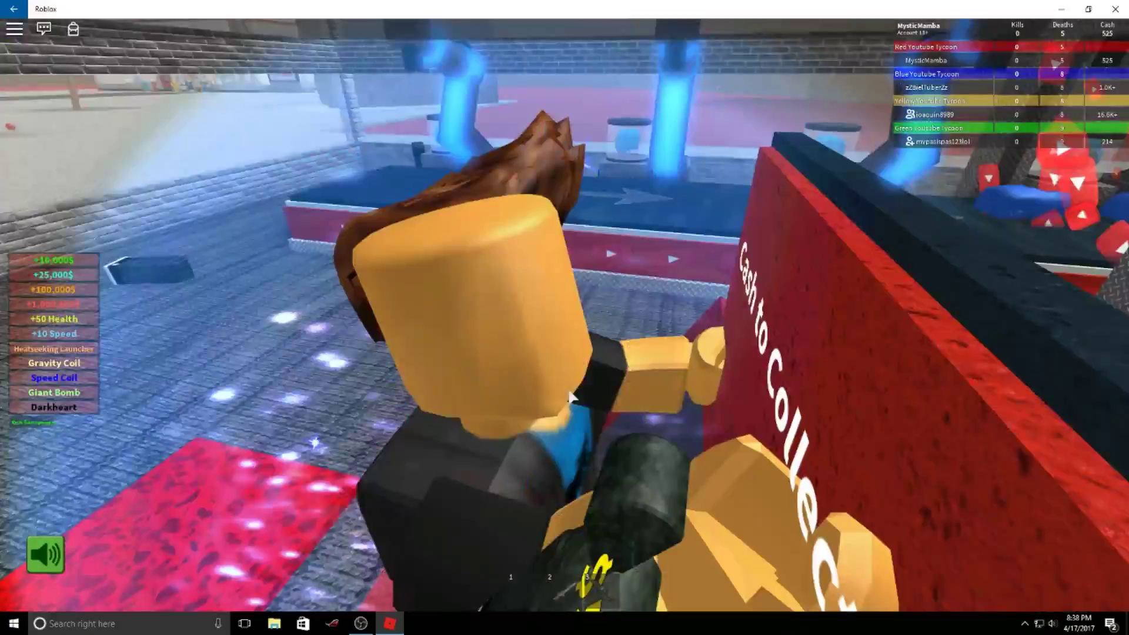
scroll(572, 397, down, 3)
key(w)
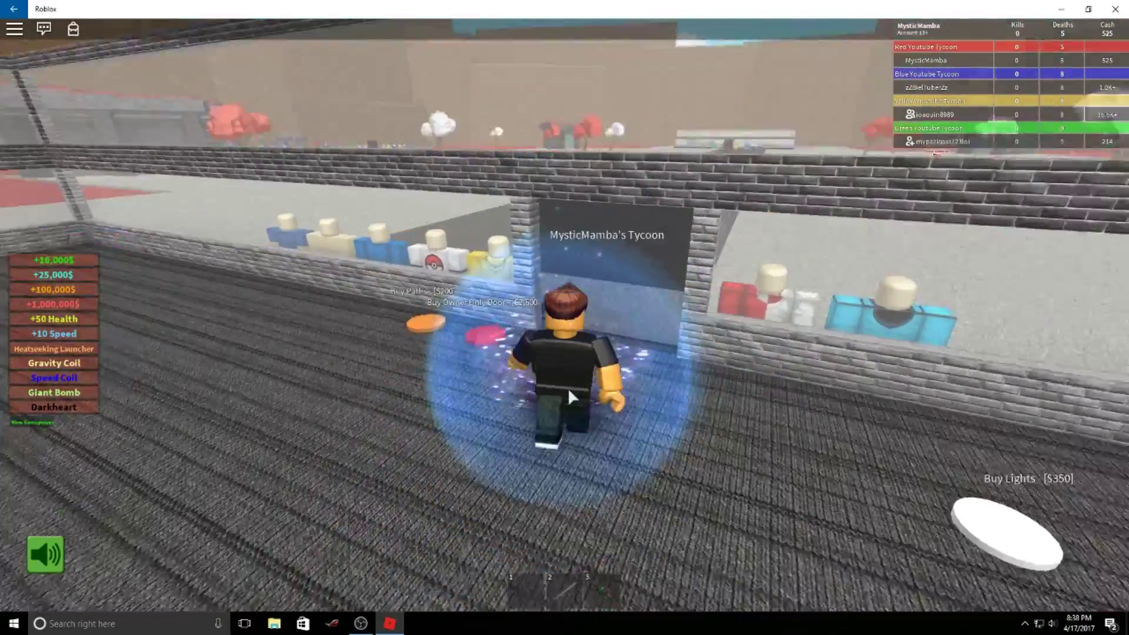
key(a)
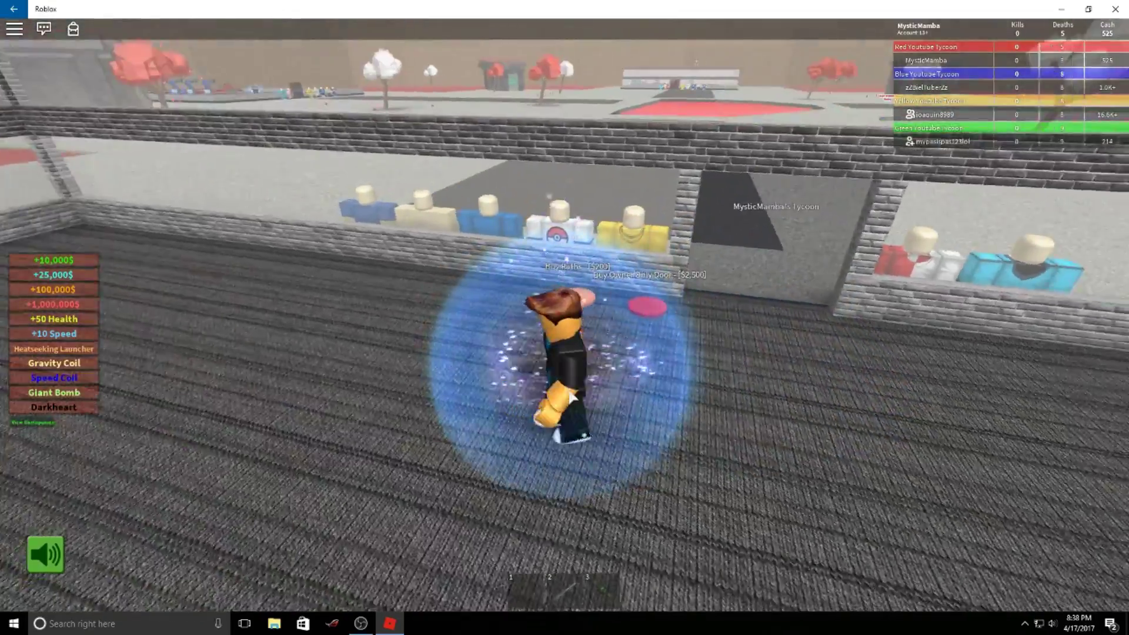
key(w)
drag(567, 397, 566, 397)
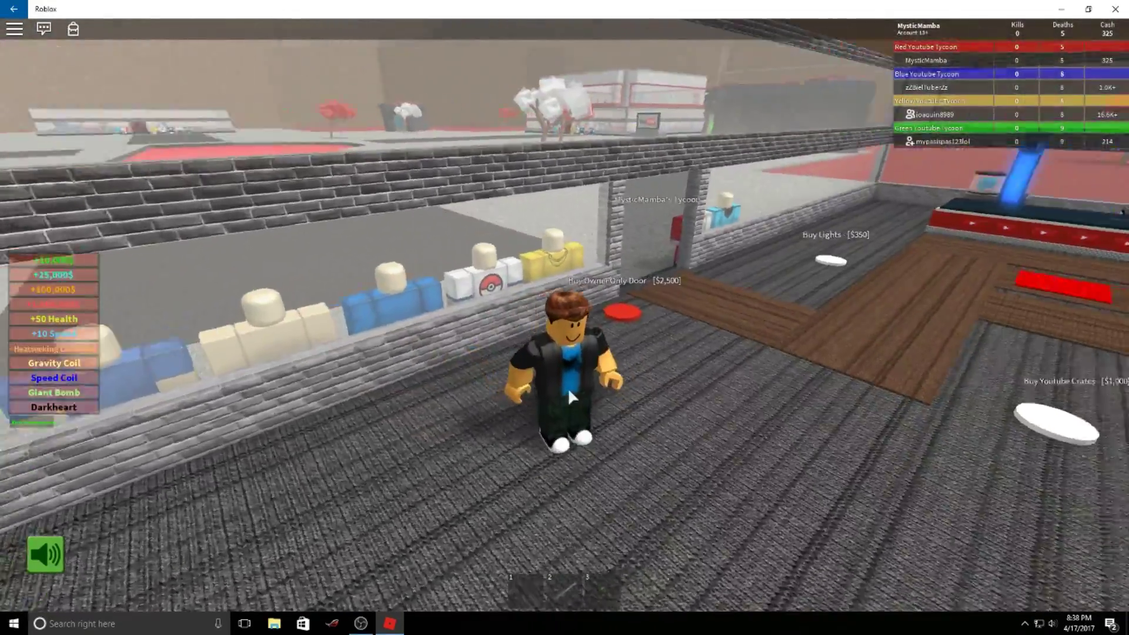
Walk around the plot past Buy Lights and bank earnings on the collect pad.
key(w)
key(d)
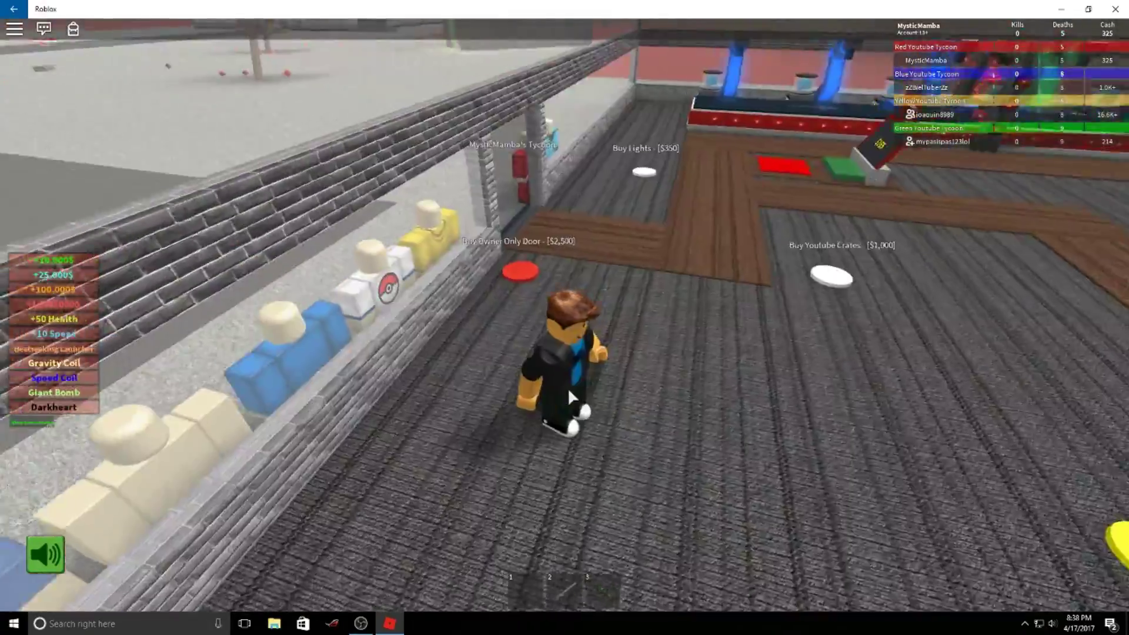
key(d)
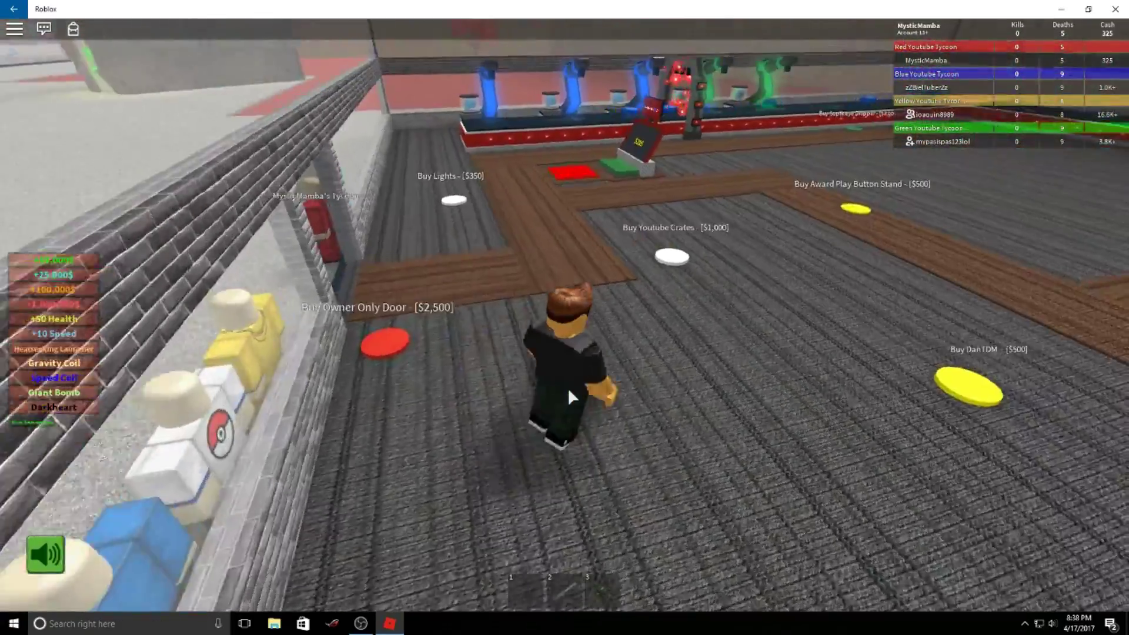
key(w)
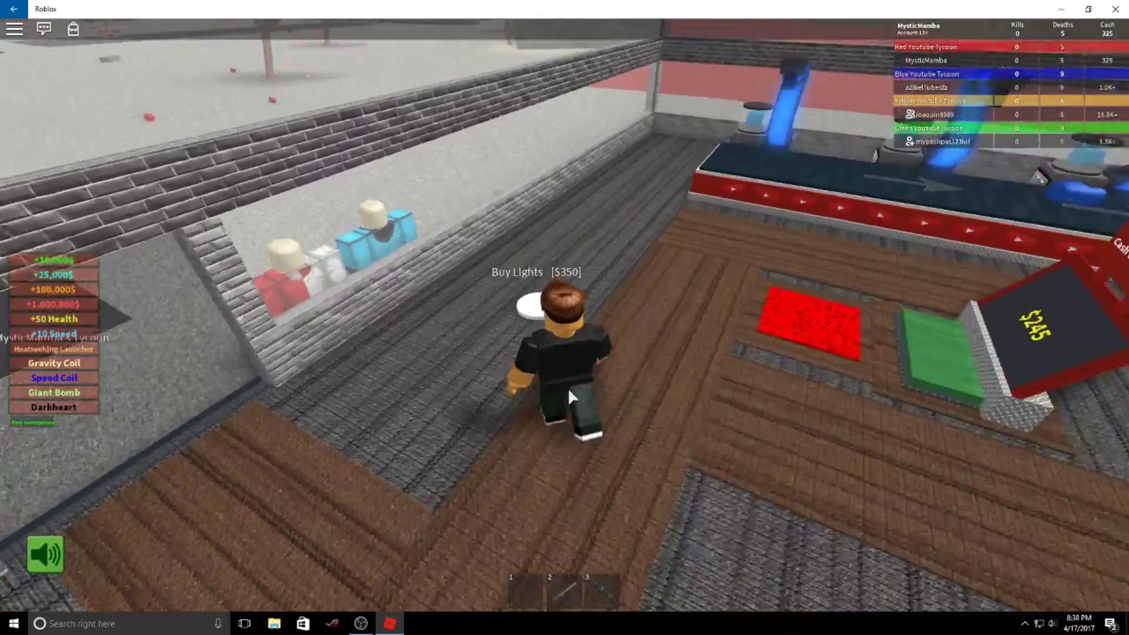
key(s)
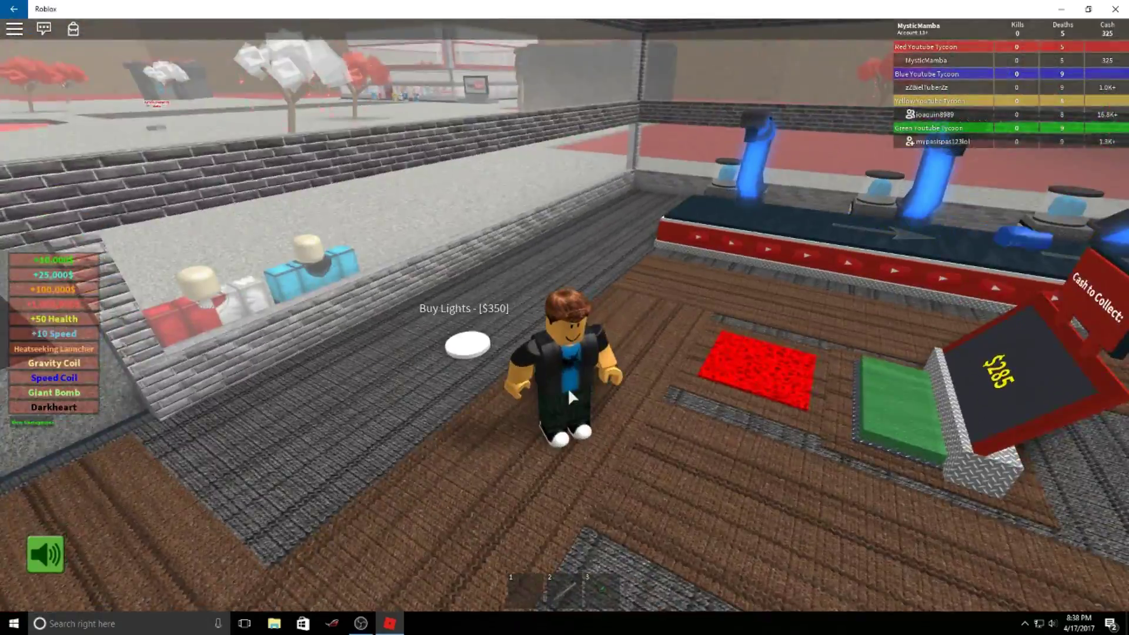
key(w)
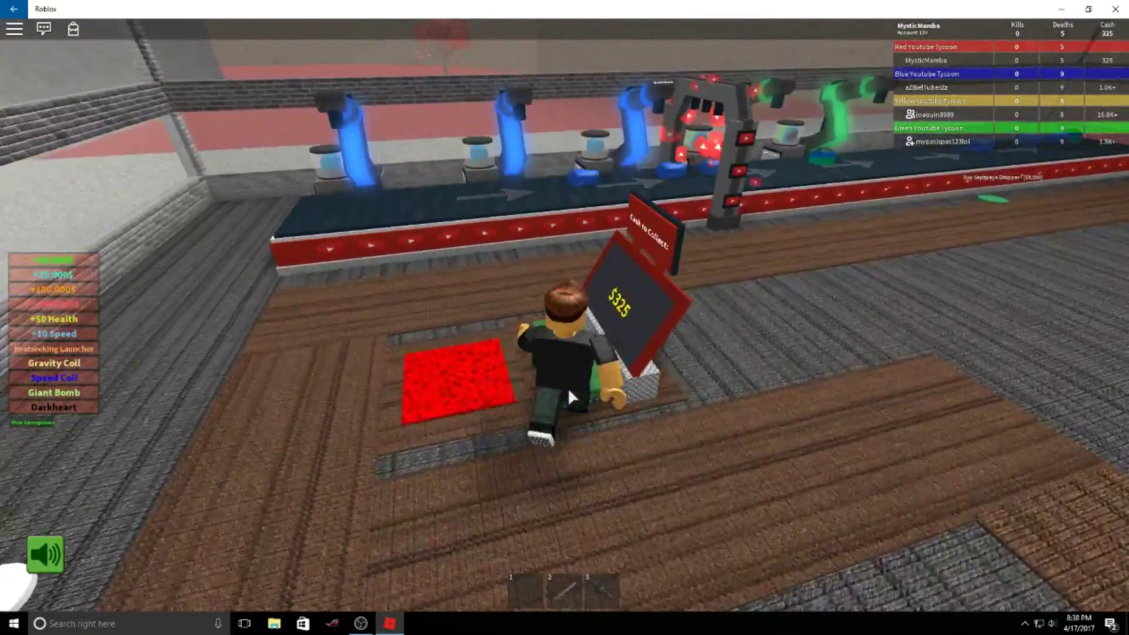
key(w)
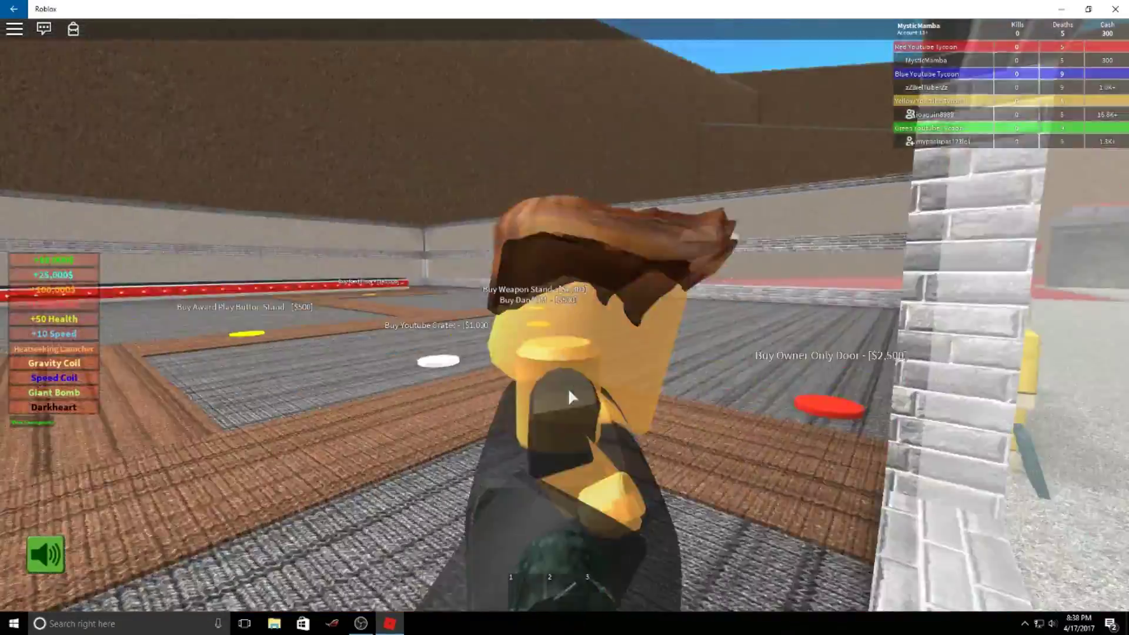
key(w)
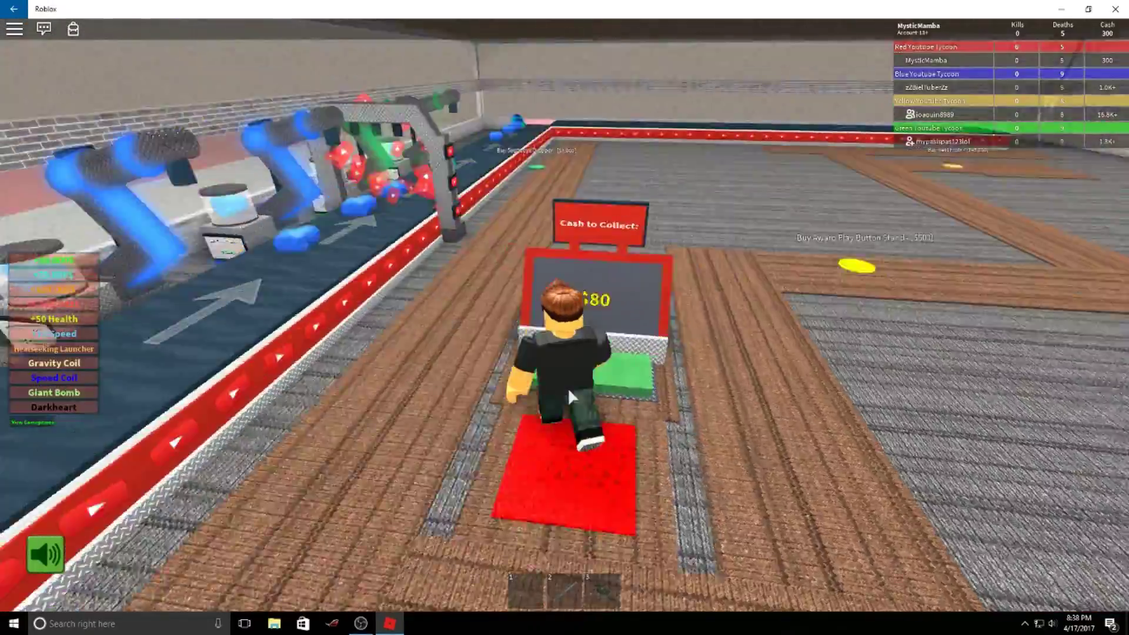
key(w)
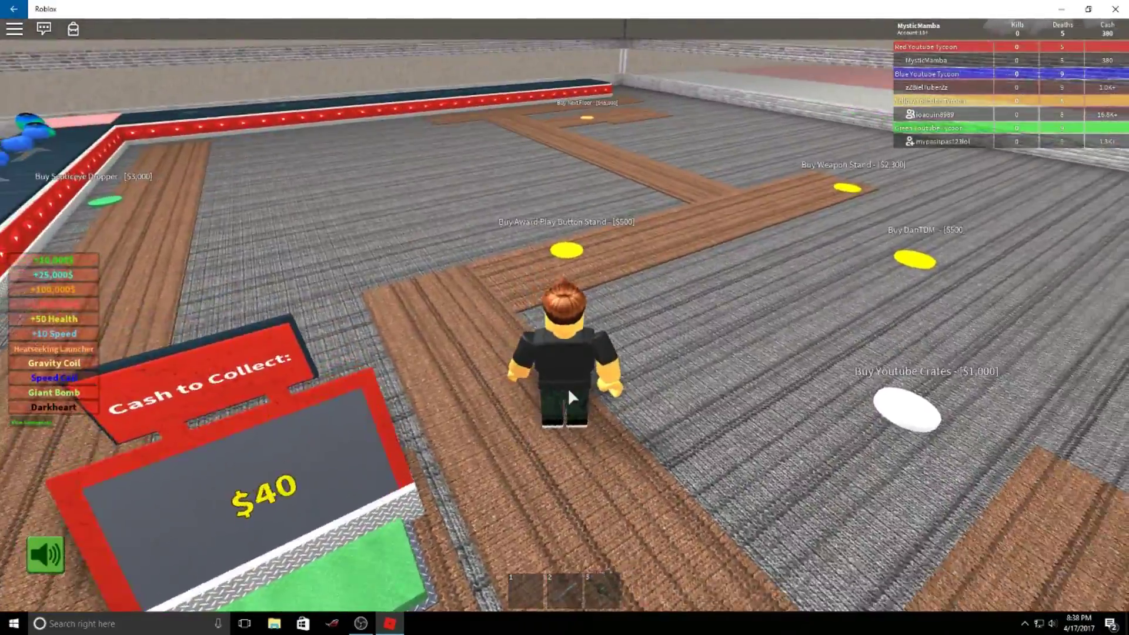
Fire a rocket skyward along the wooden path, then dismiss the Press Play Productions notice.
key(w)
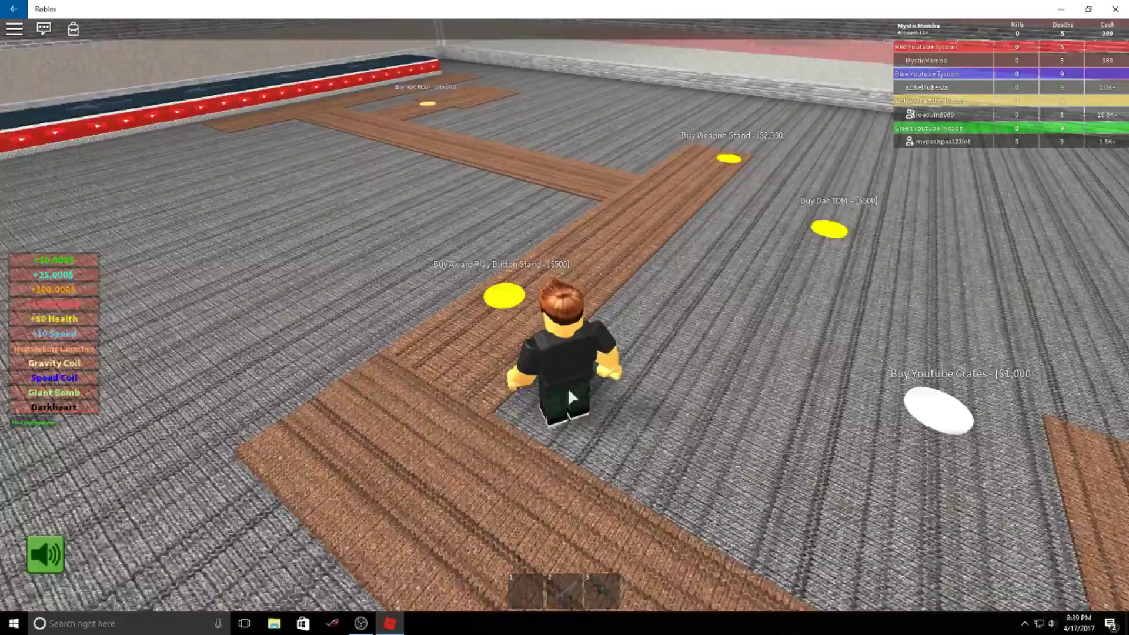
key(w)
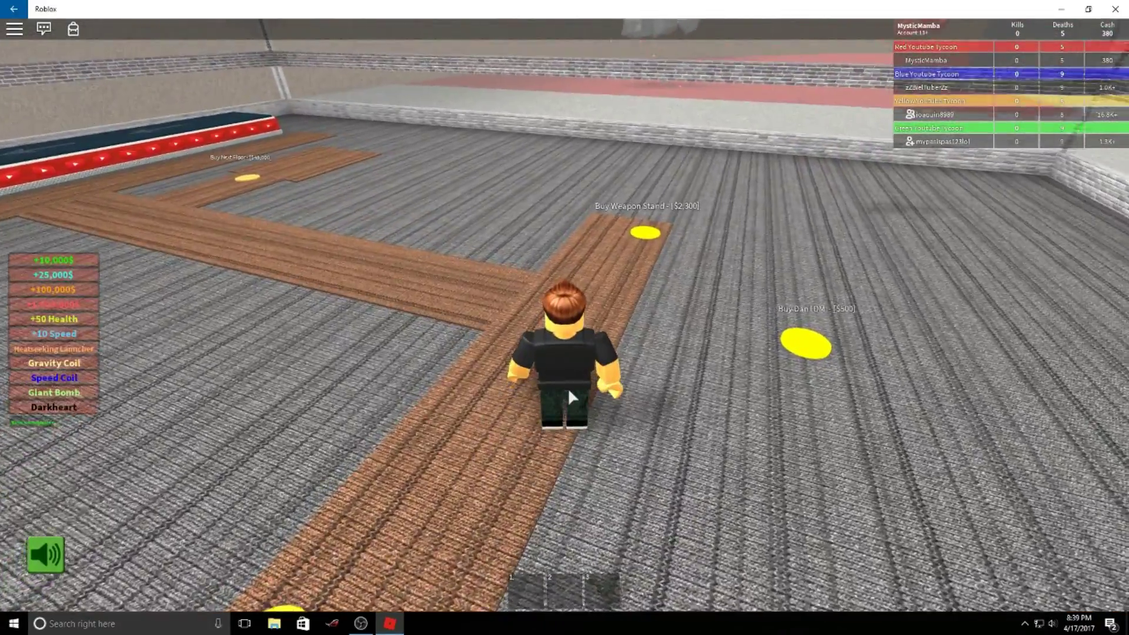
key(2)
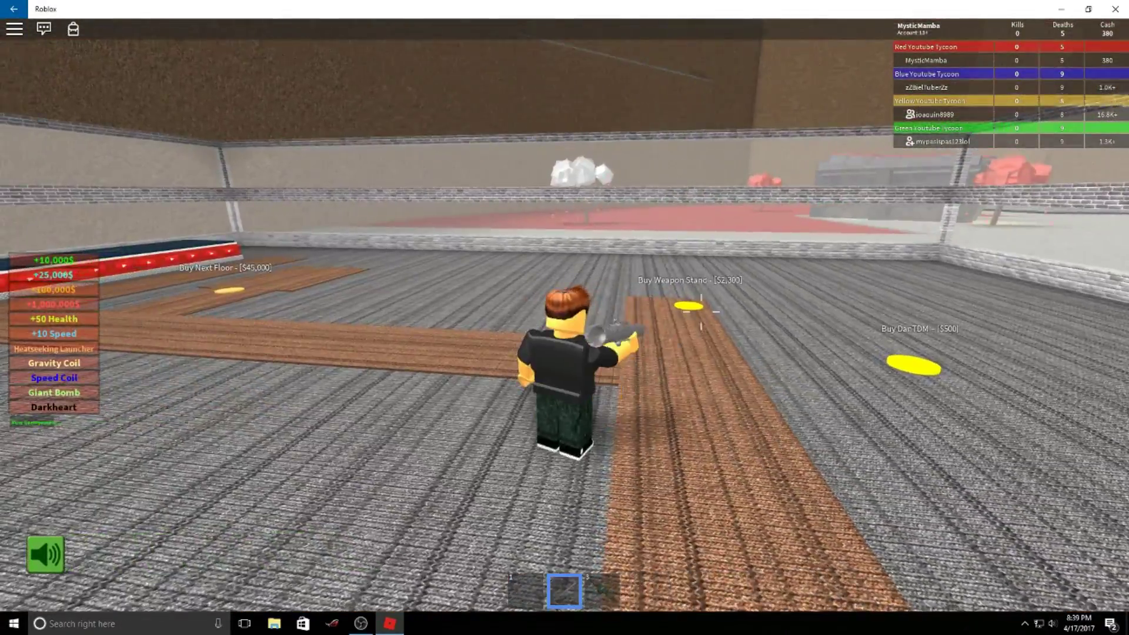
drag(701, 313, 729, 264)
click(729, 265)
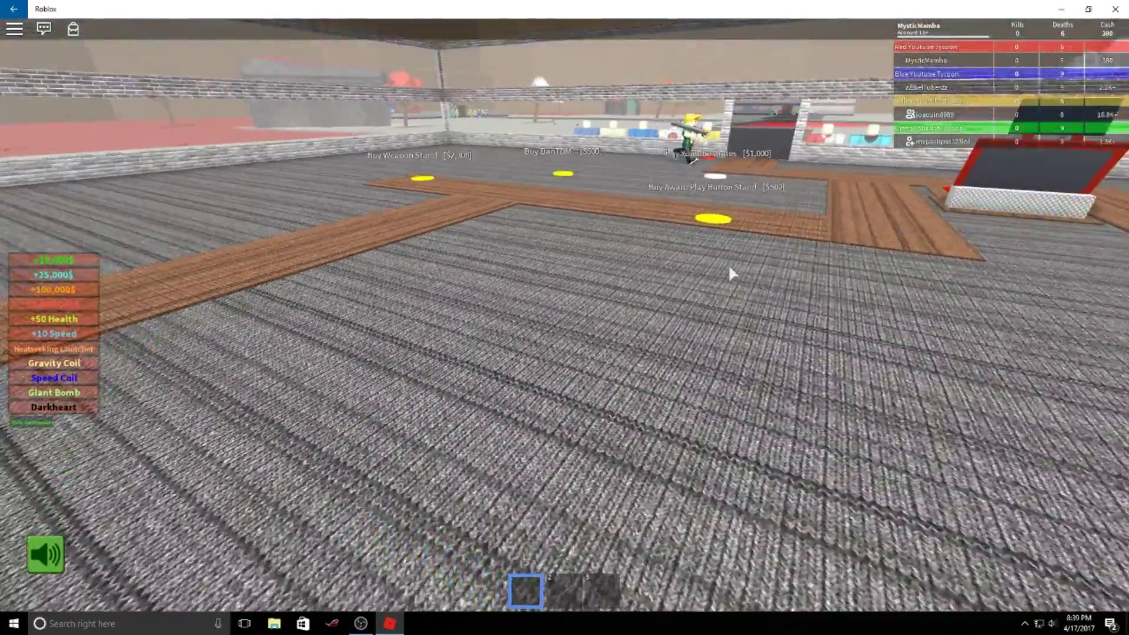
drag(730, 274, 730, 274)
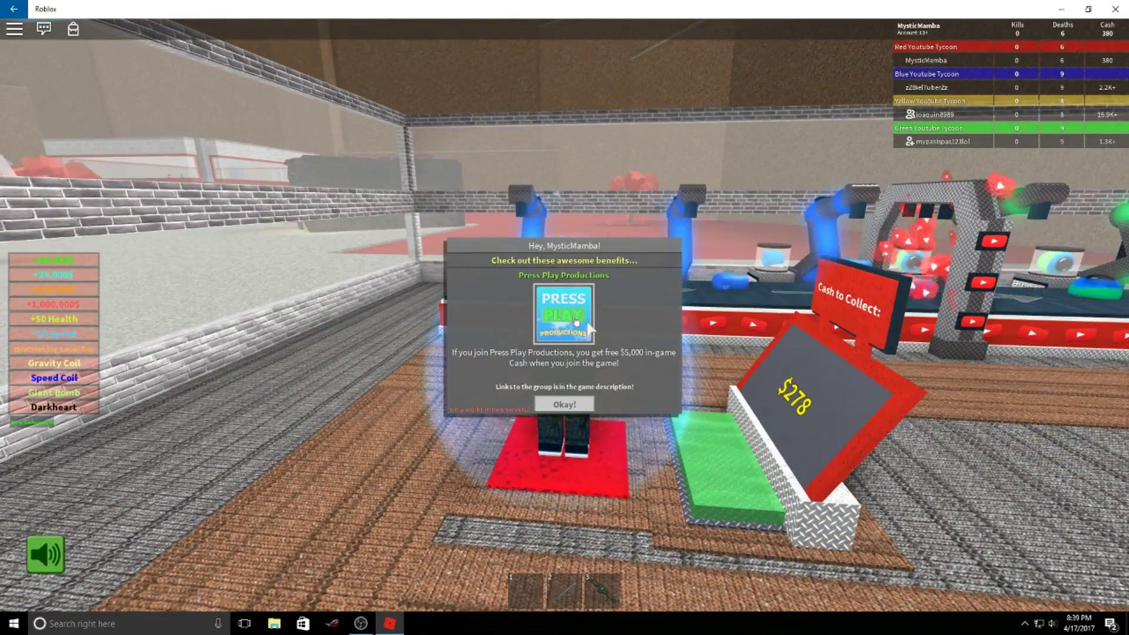
click(562, 402)
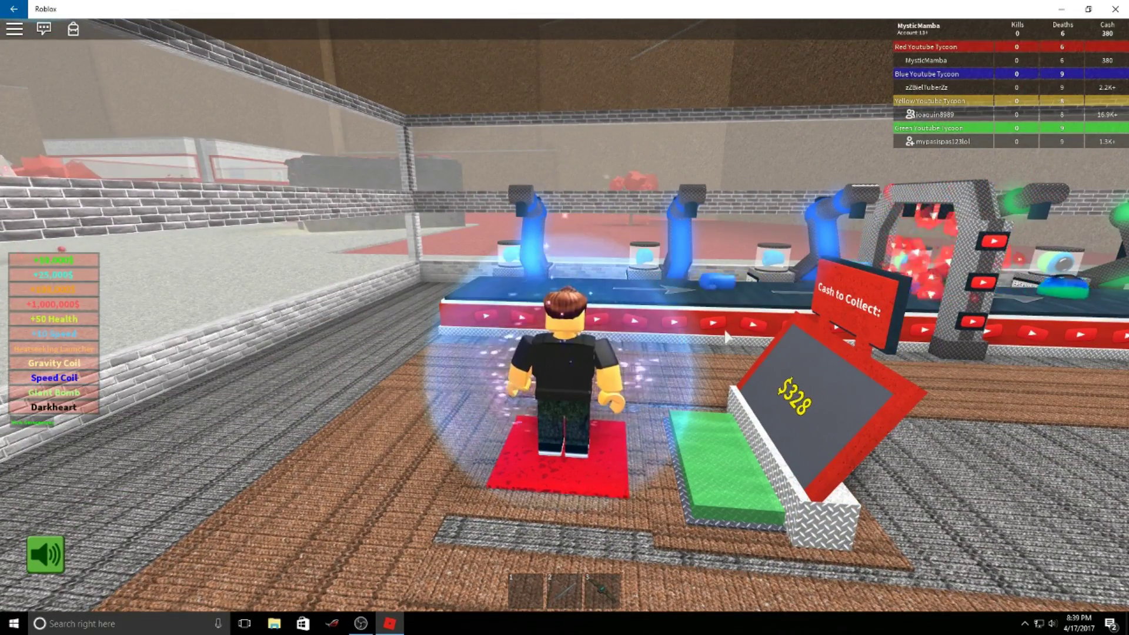
key(w)
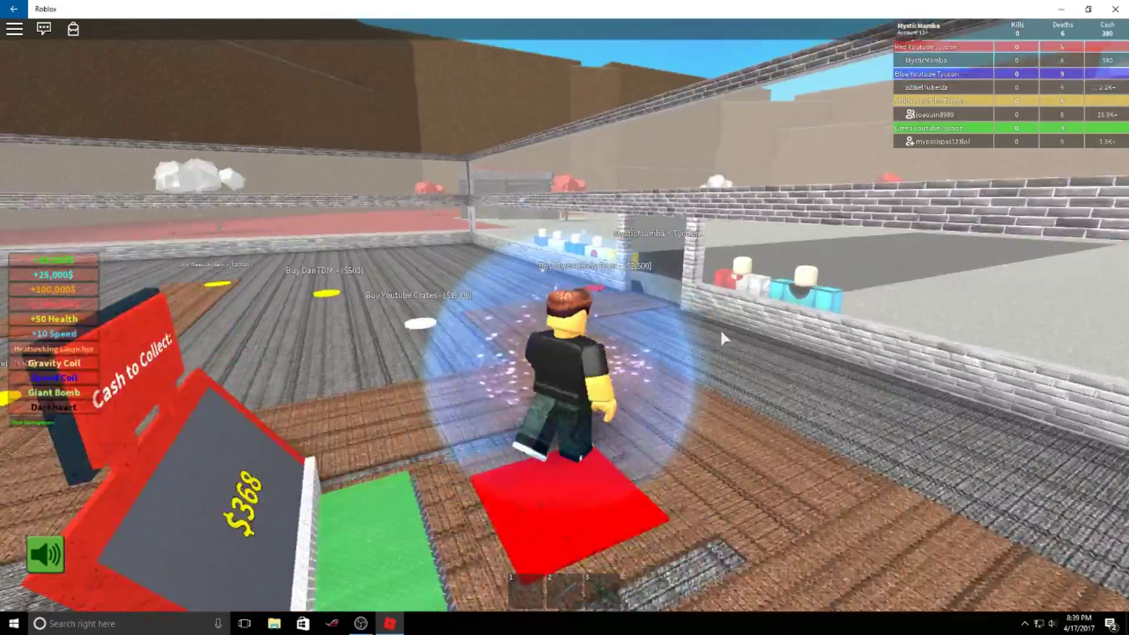
Walk out of the tycoon, equip the slot-3 glider, and fly across the map.
key(w)
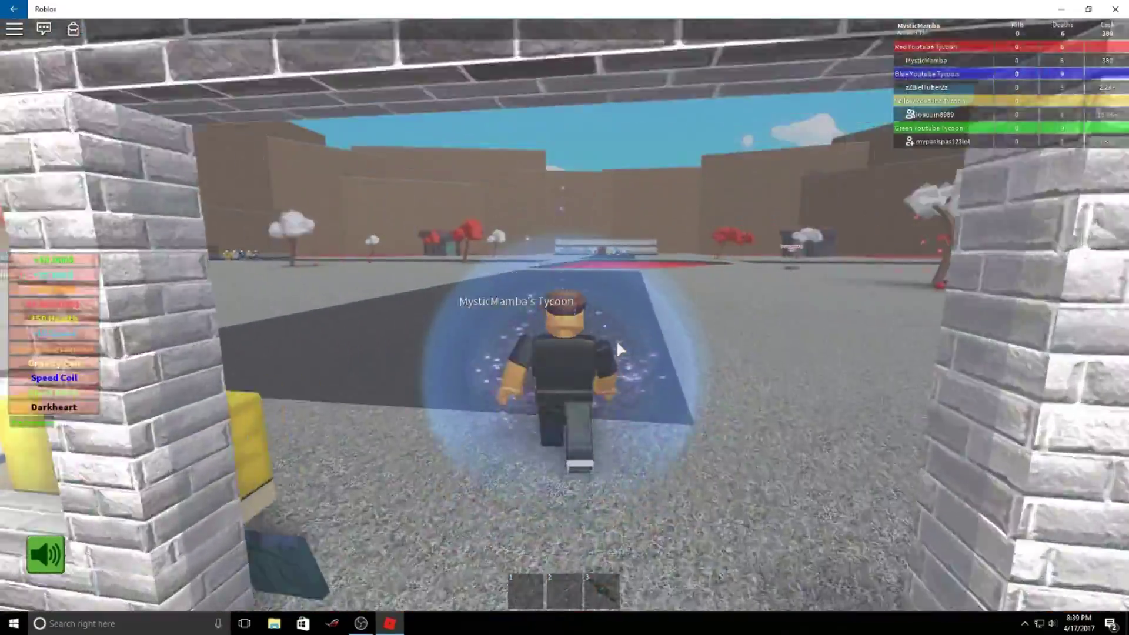
key(2)
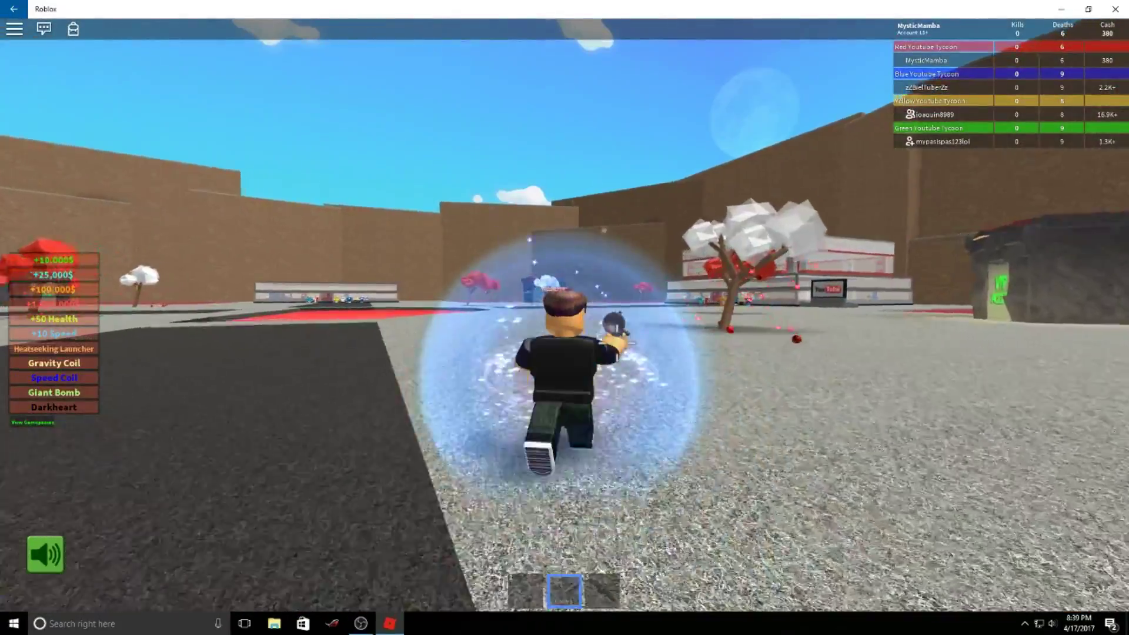
key(3)
key(w)
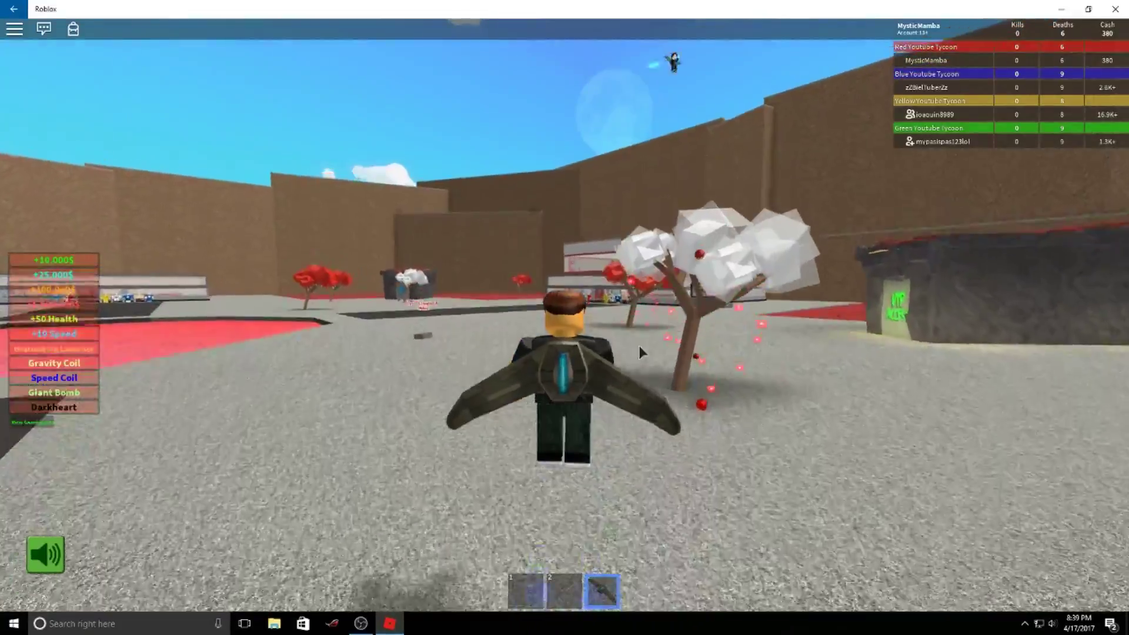
key(w)
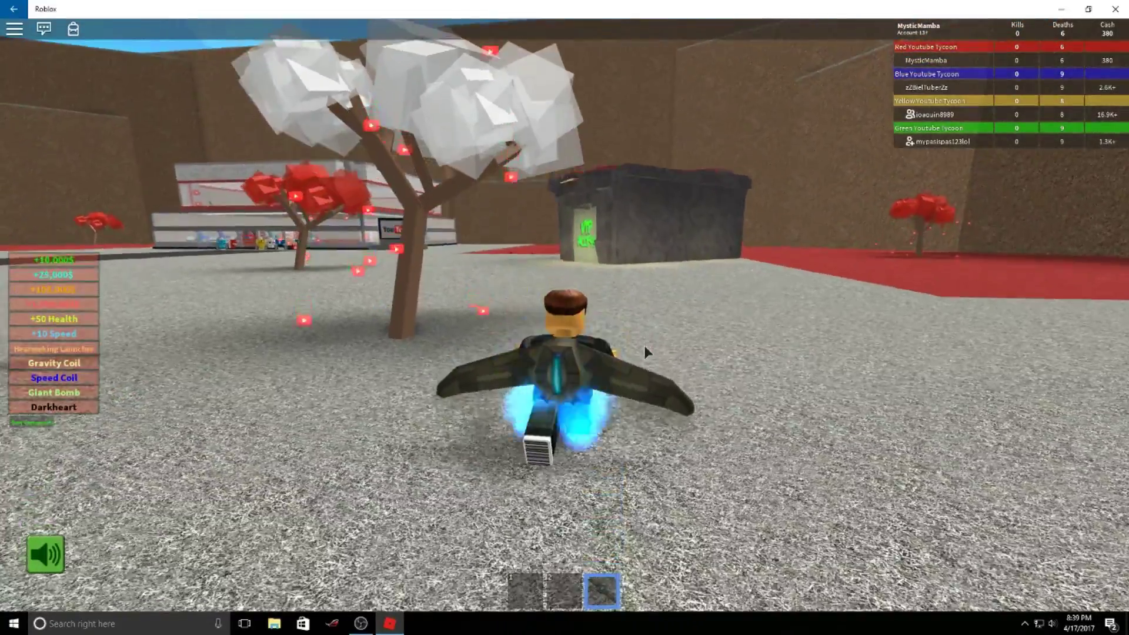
key(space)
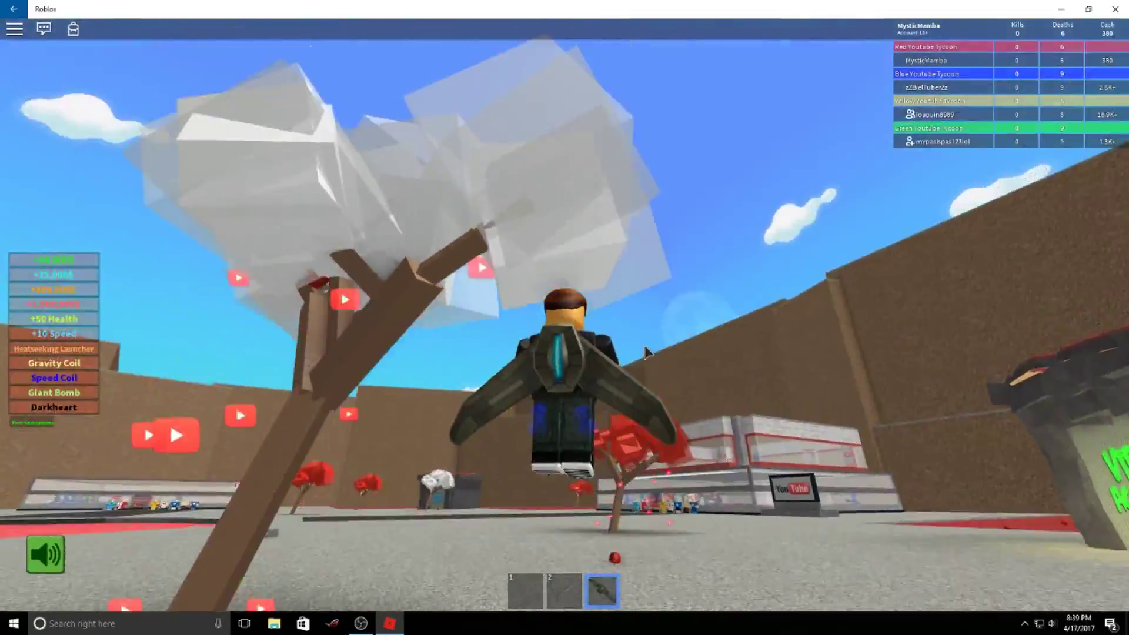
key(w)
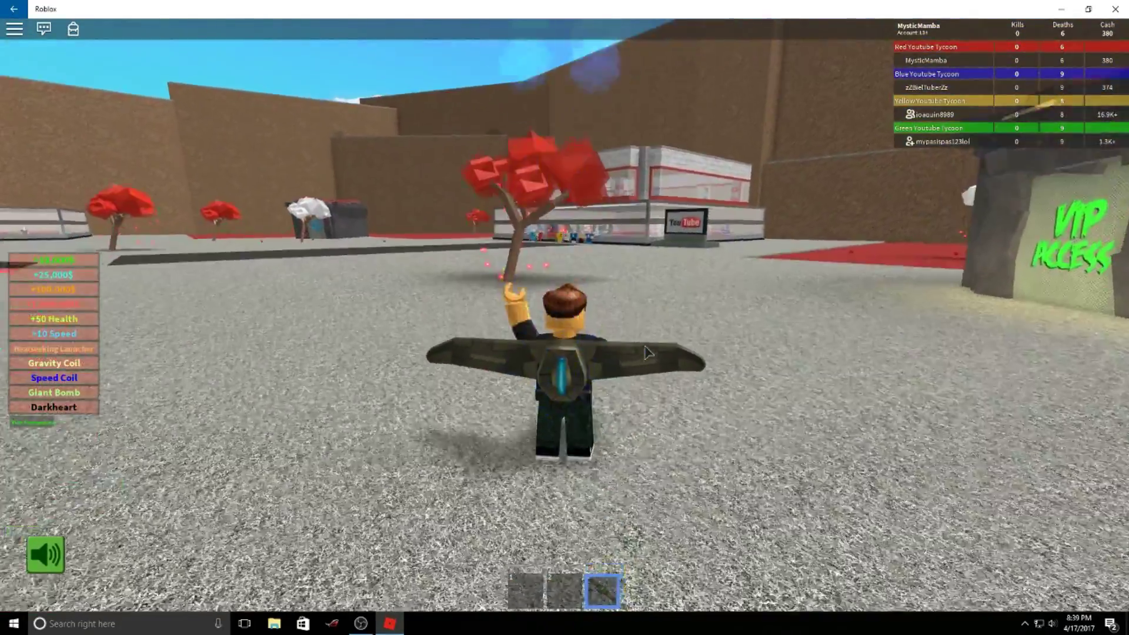
Land, switch to the gun, and turn toward the YouTube building.
key(1)
key(w)
key(2)
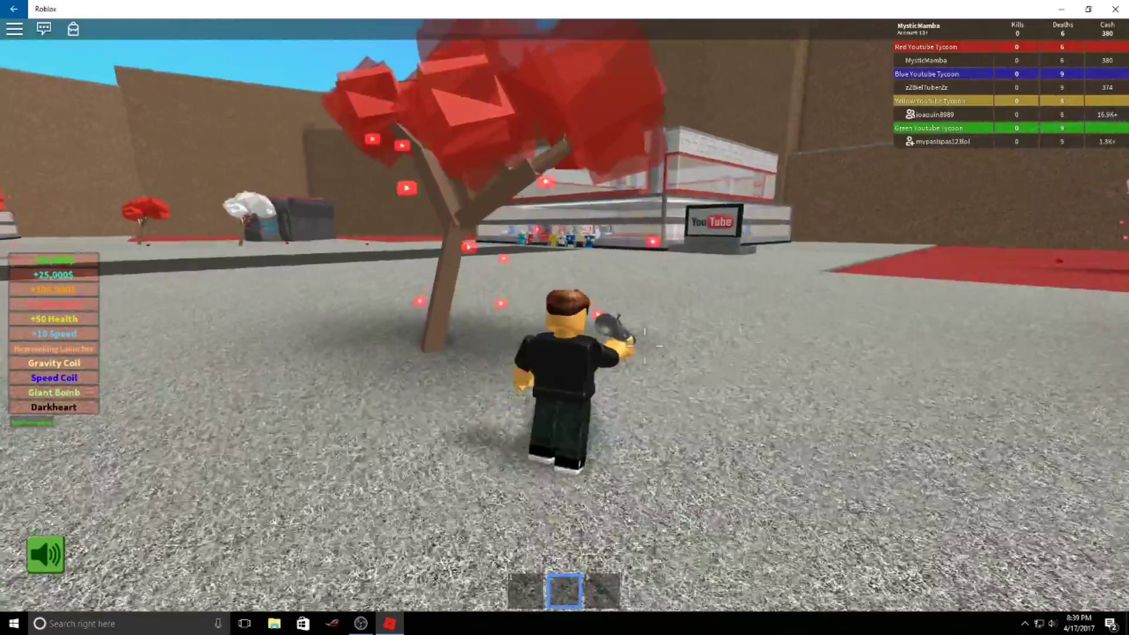
drag(644, 344, 633, 318)
drag(639, 399, 492, 437)
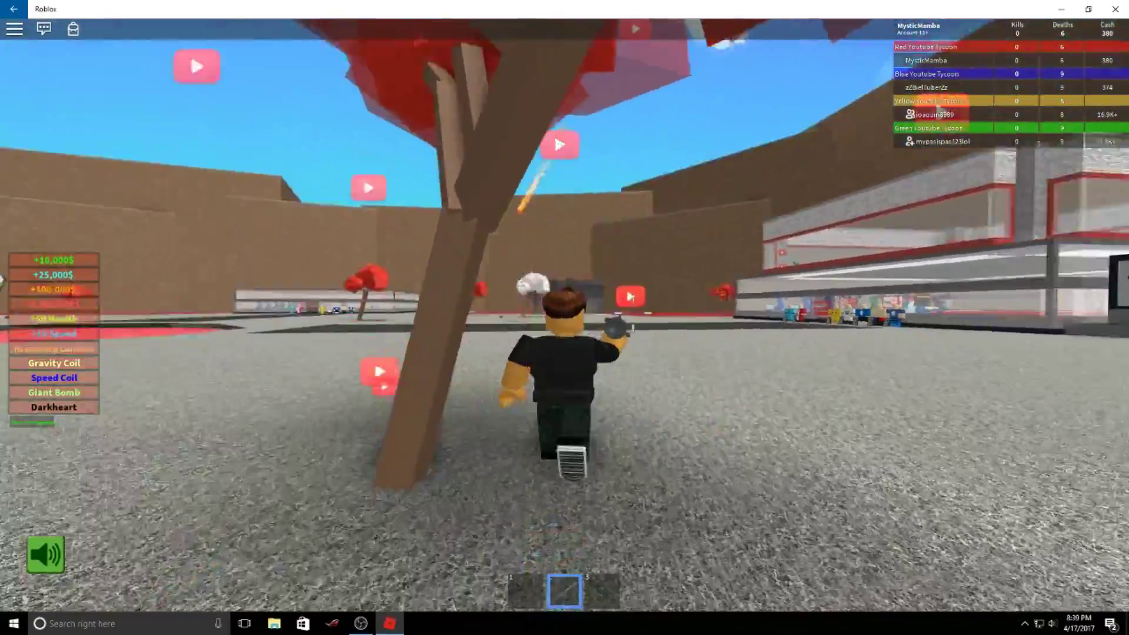
key(w)
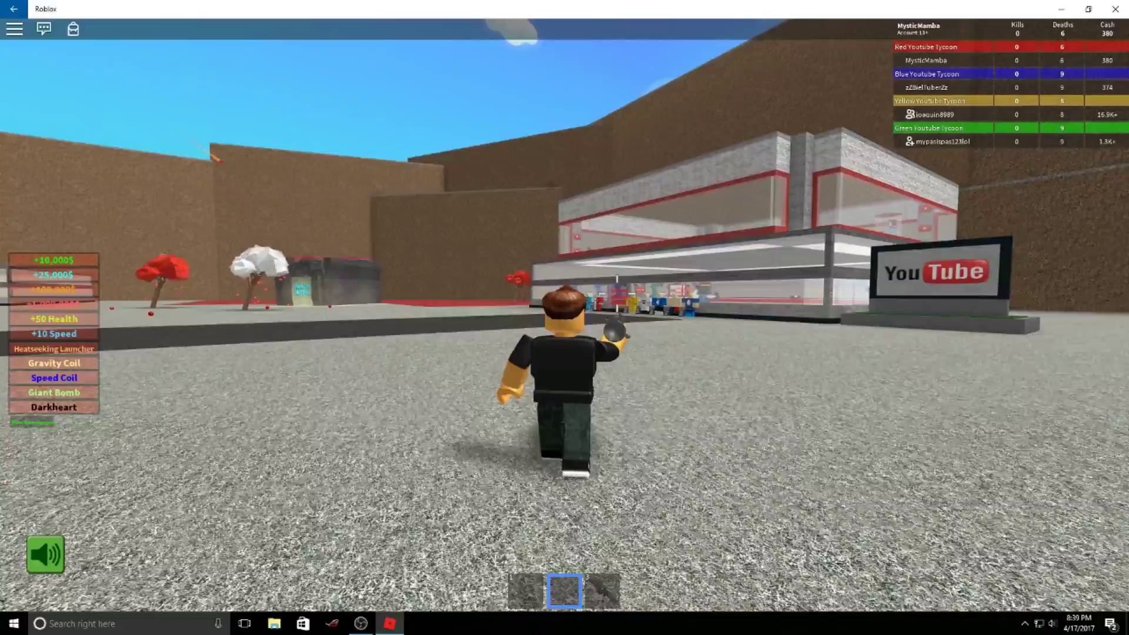
key(w)
Cycle between items 1 and 2 while running back toward the tycoon building.
drag(618, 335, 468, 331)
key(1)
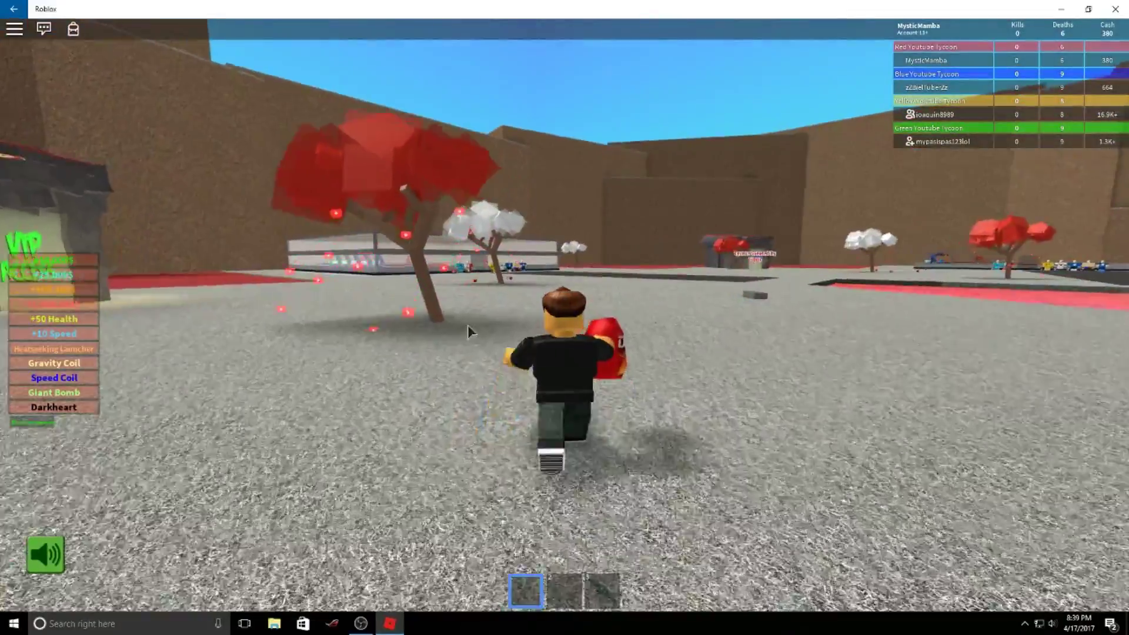
key(w)
key(2)
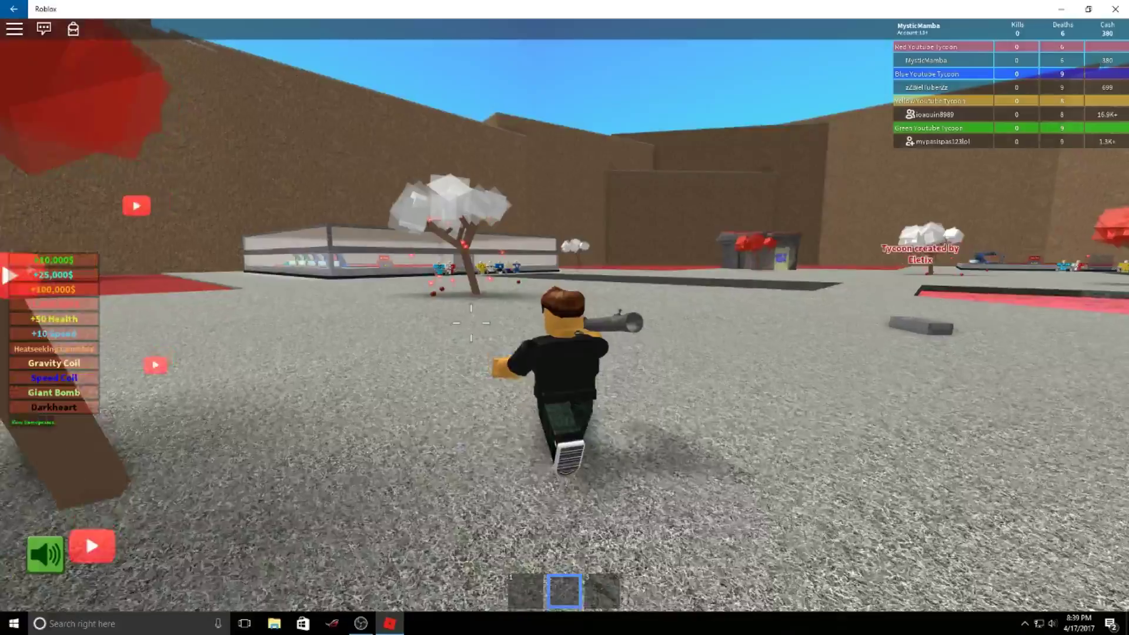
drag(471, 322, 738, 346)
key(w)
key(w)
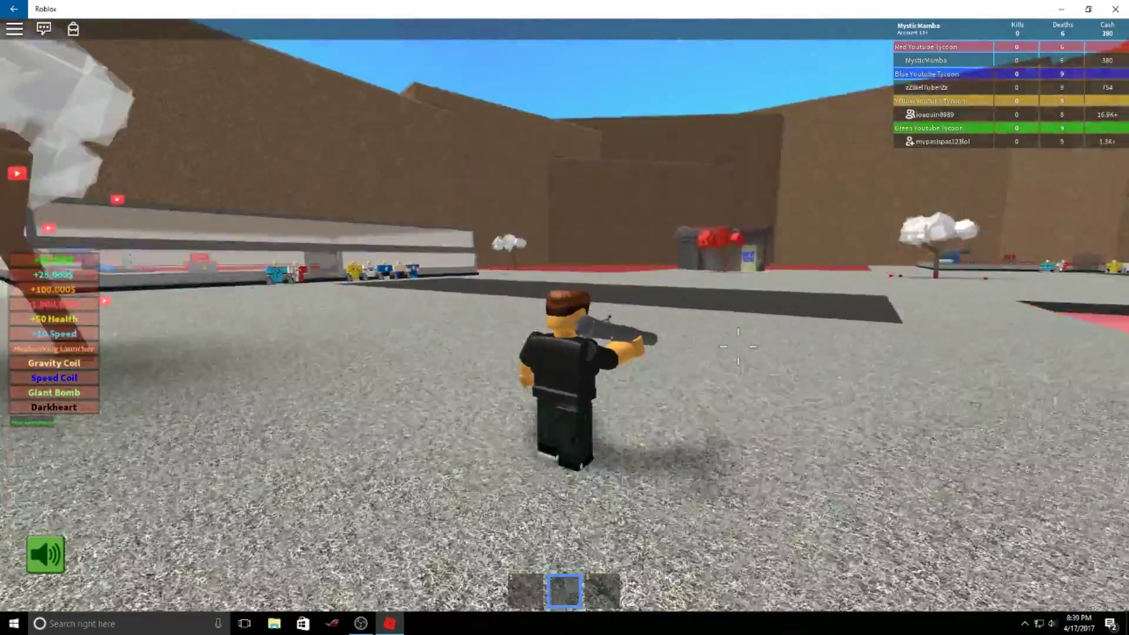
key(1)
Run back into the tycoon, bank cash at the collector, and buy the YouTube crates.
key(w)
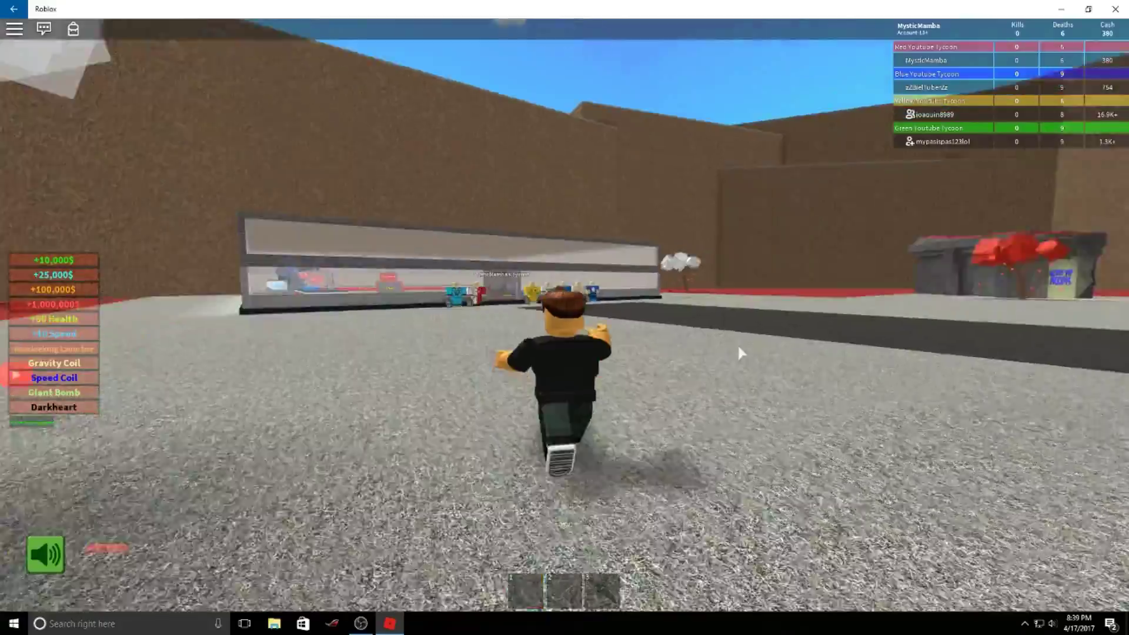
key(1)
key(w)
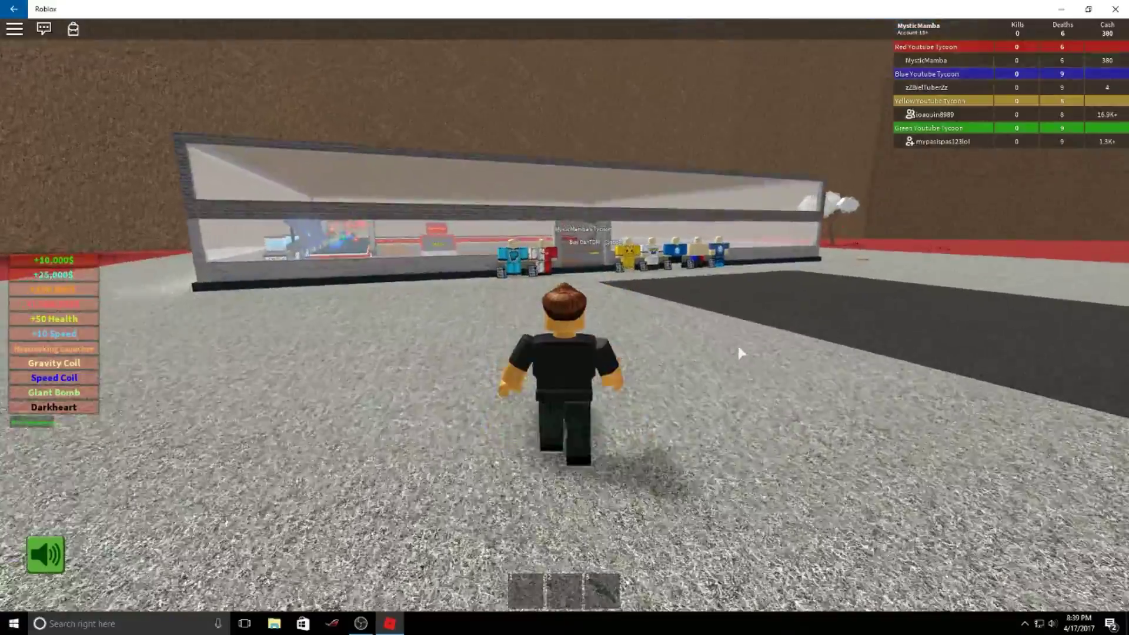
key(w)
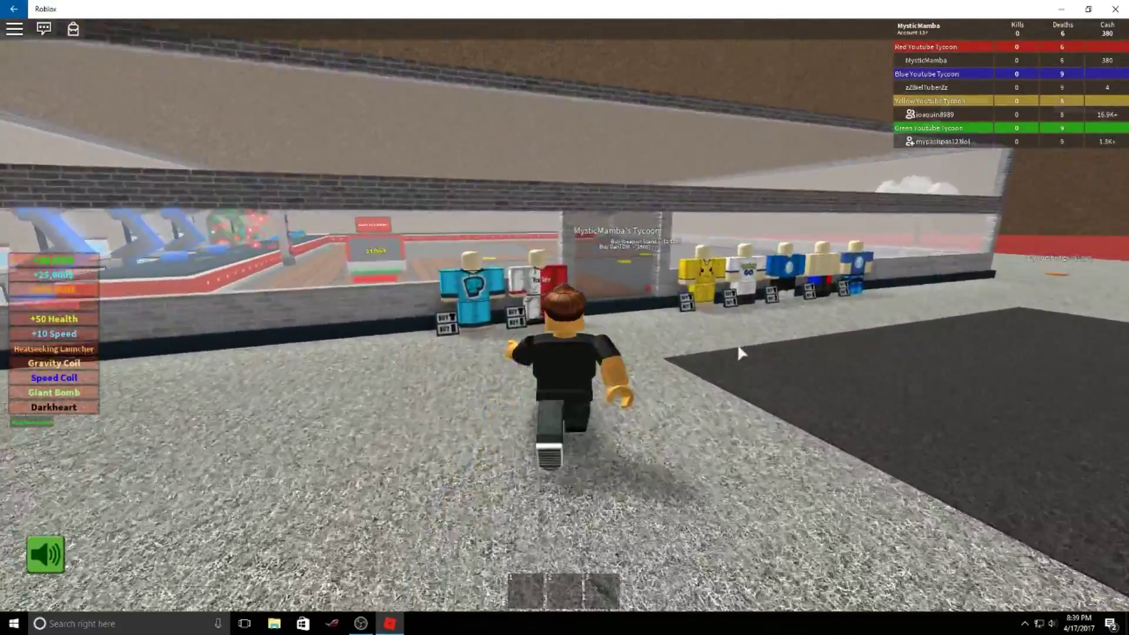
key(w)
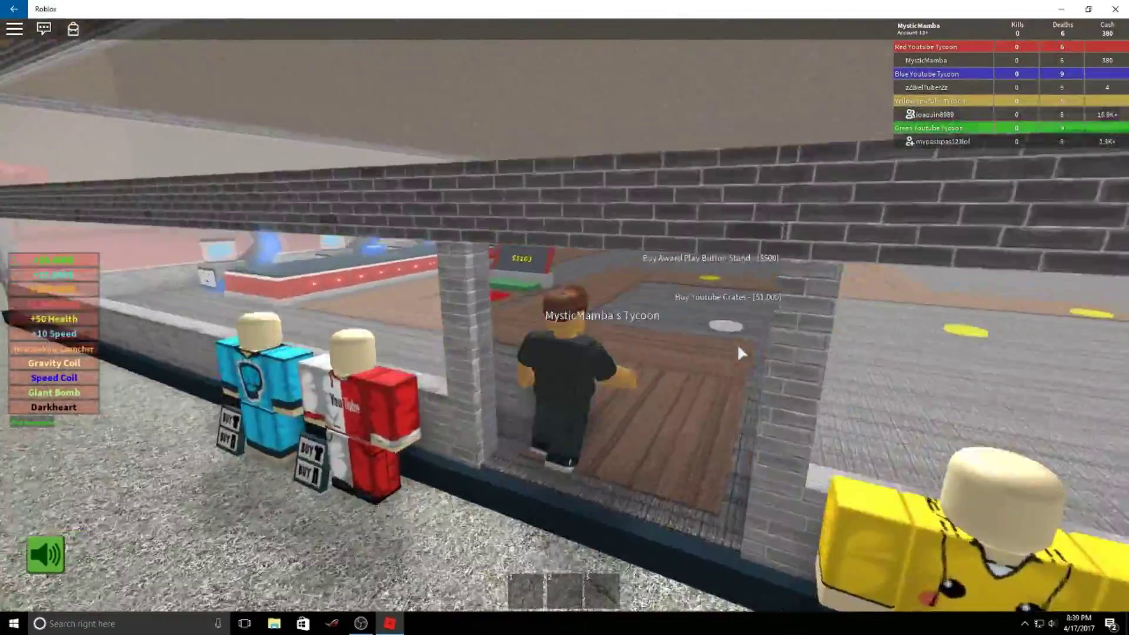
key(w)
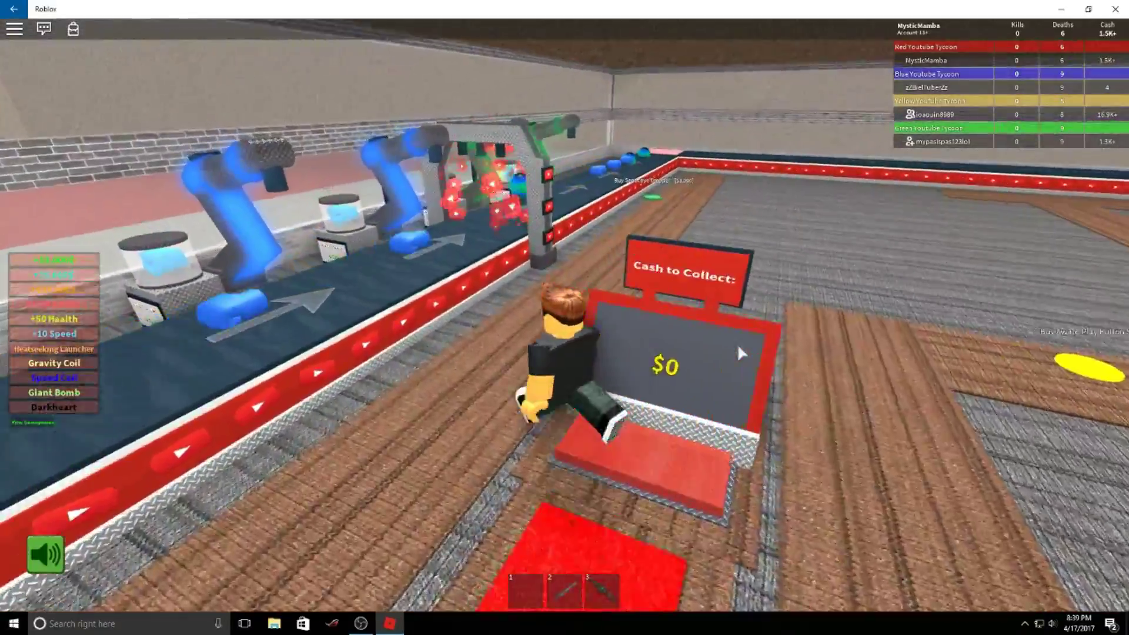
key(w)
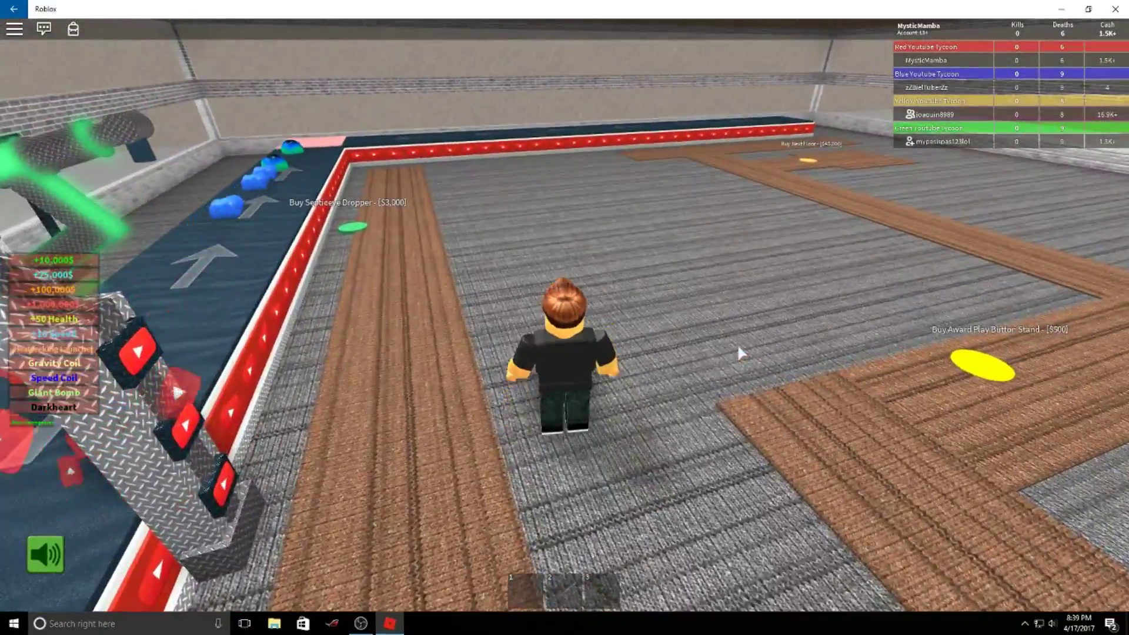
key(d)
key(w)
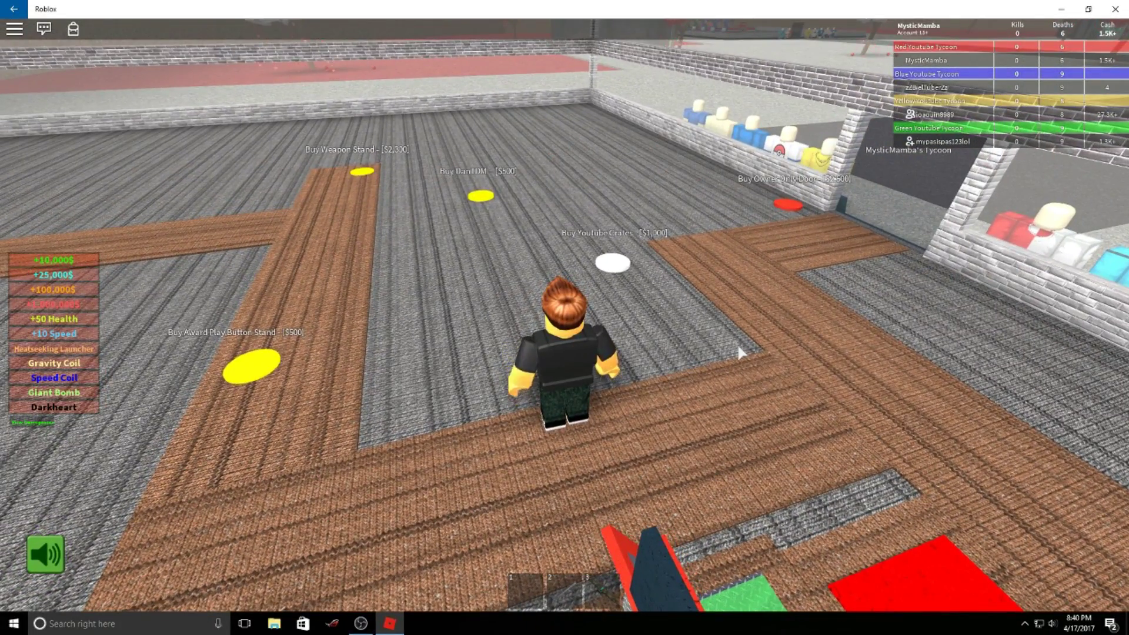
key(w)
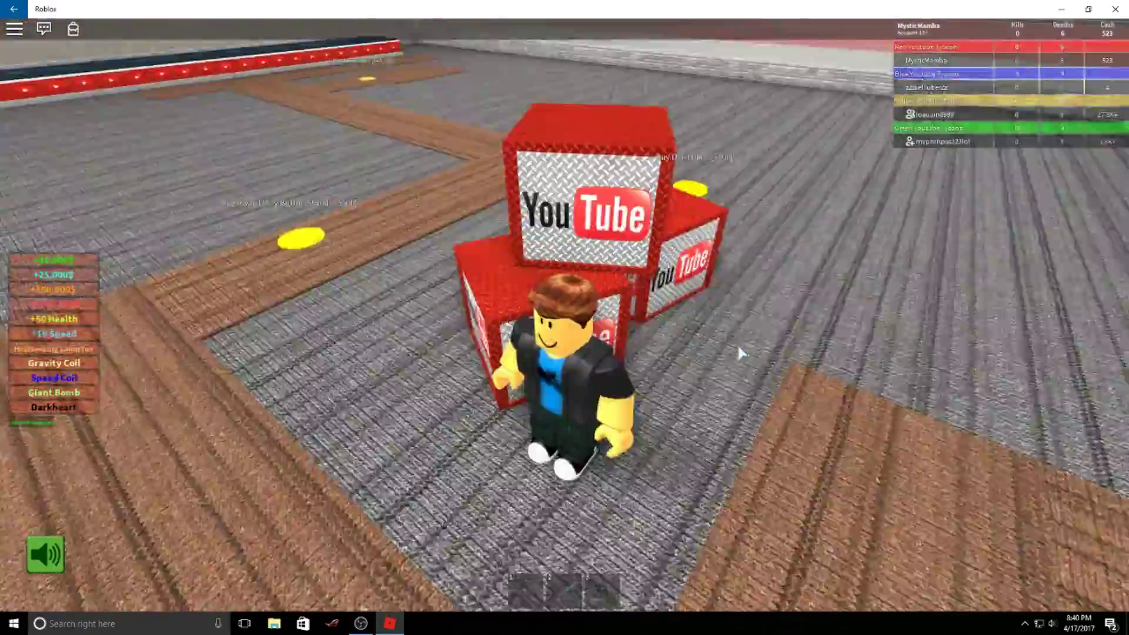
Run past the collector onto the conveyor among the falling crates, then return.
key(w)
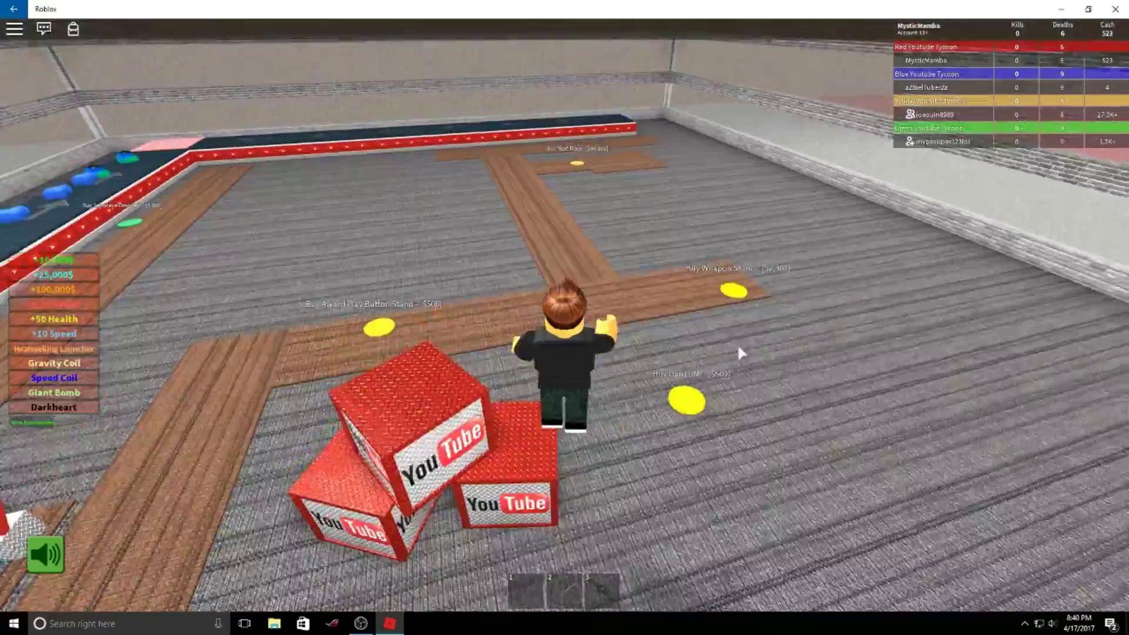
key(w)
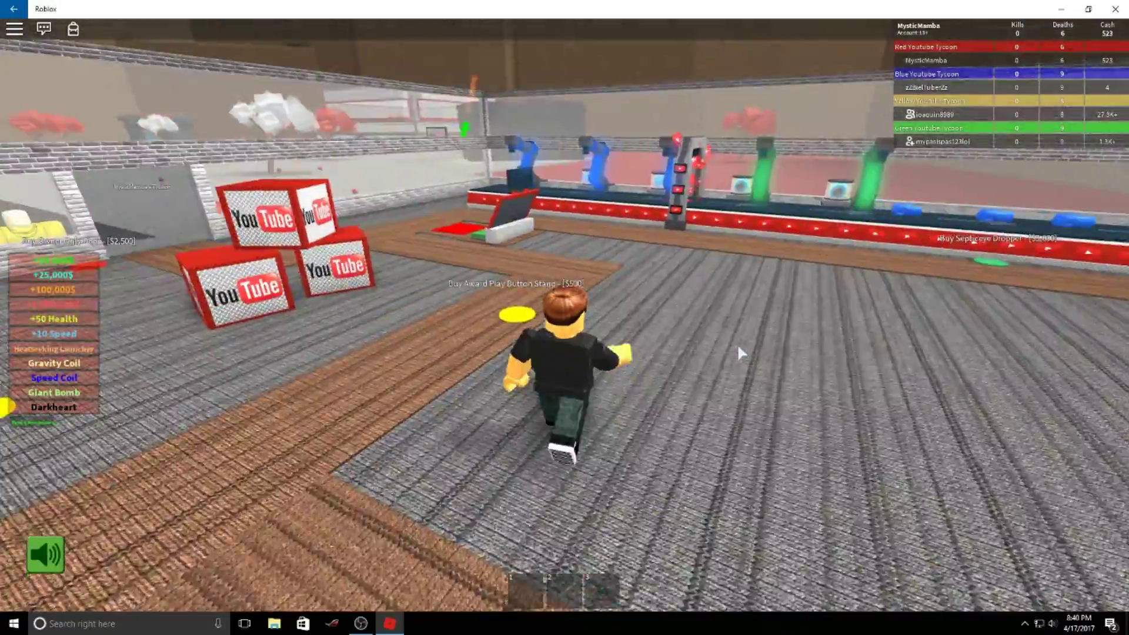
key(w)
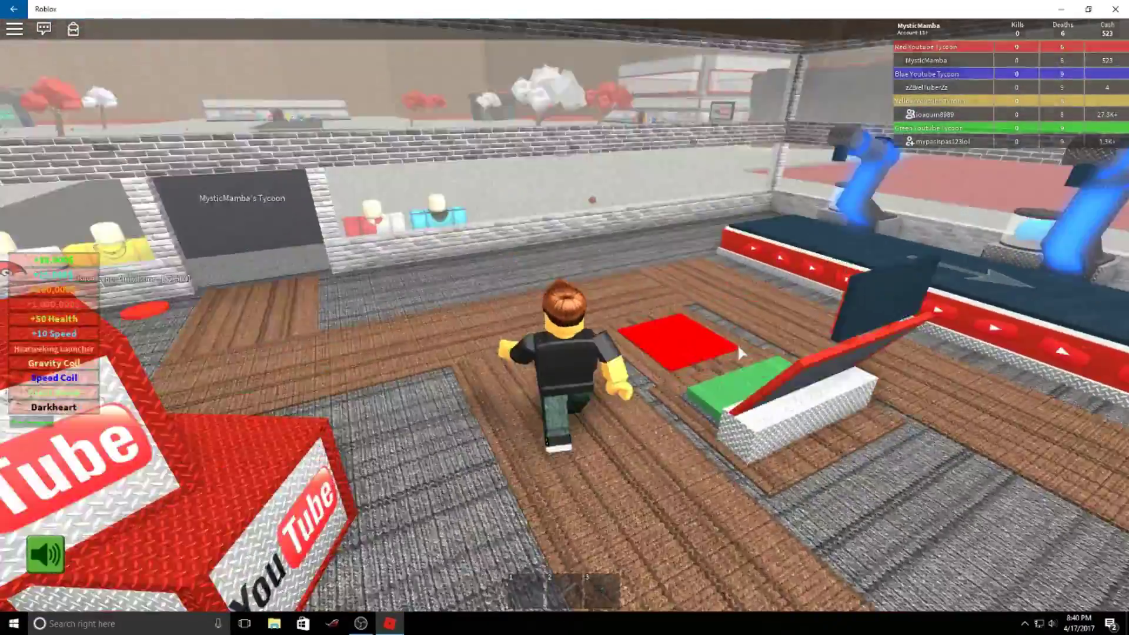
key(w)
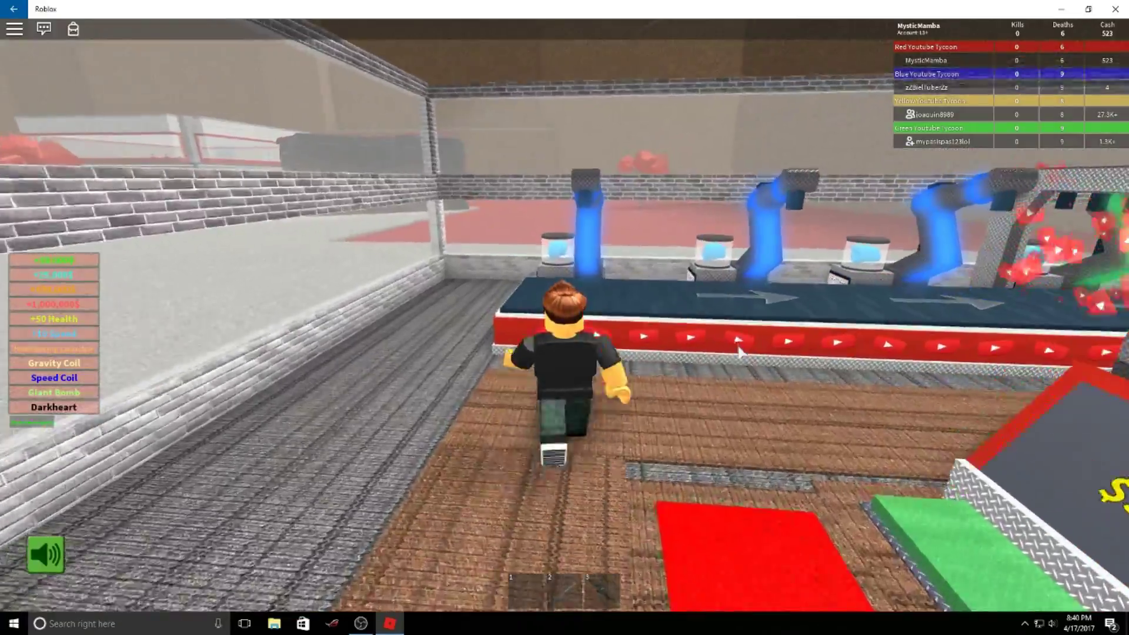
key(w)
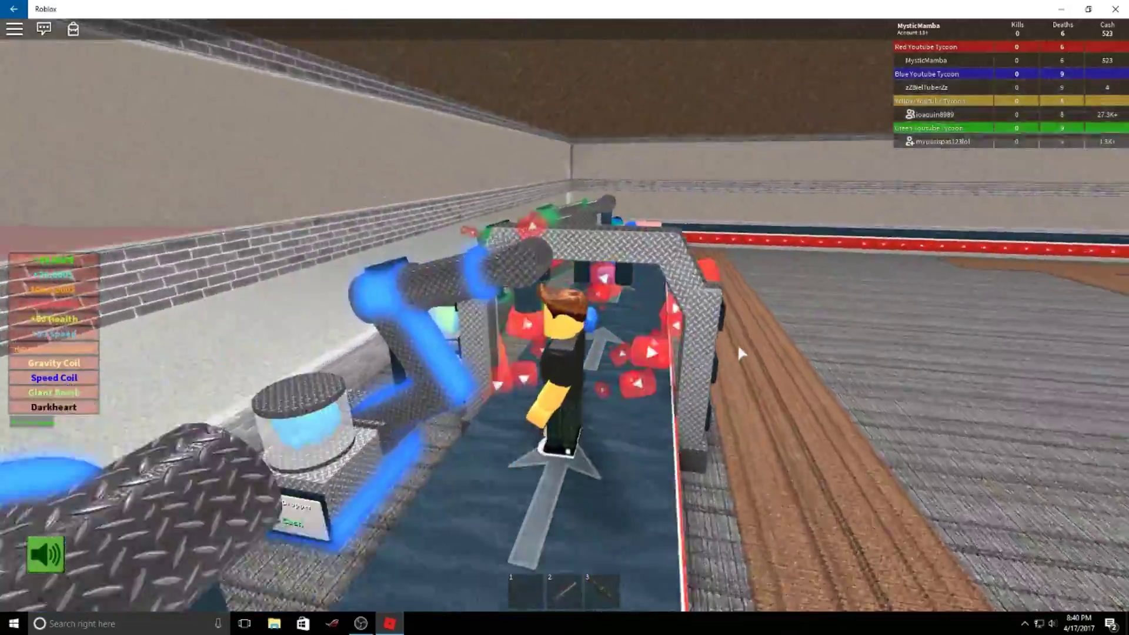
key(w)
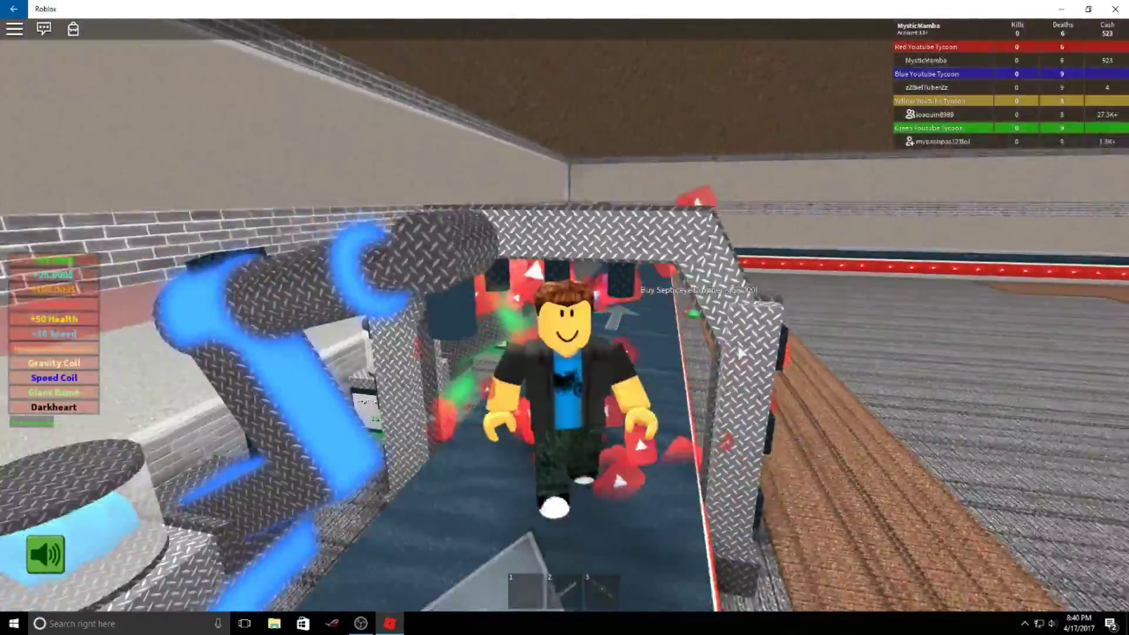
scroll(737, 343, down, 3)
key(s)
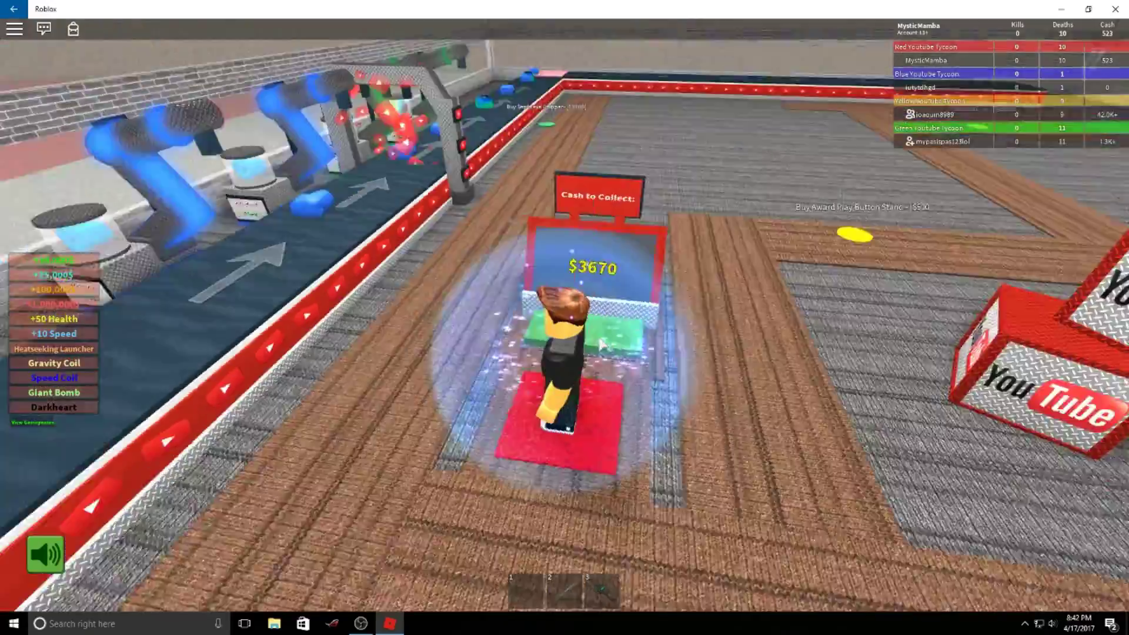
Step onto the collector's red and green pads until cash reaches about 4.5K.
key(s)
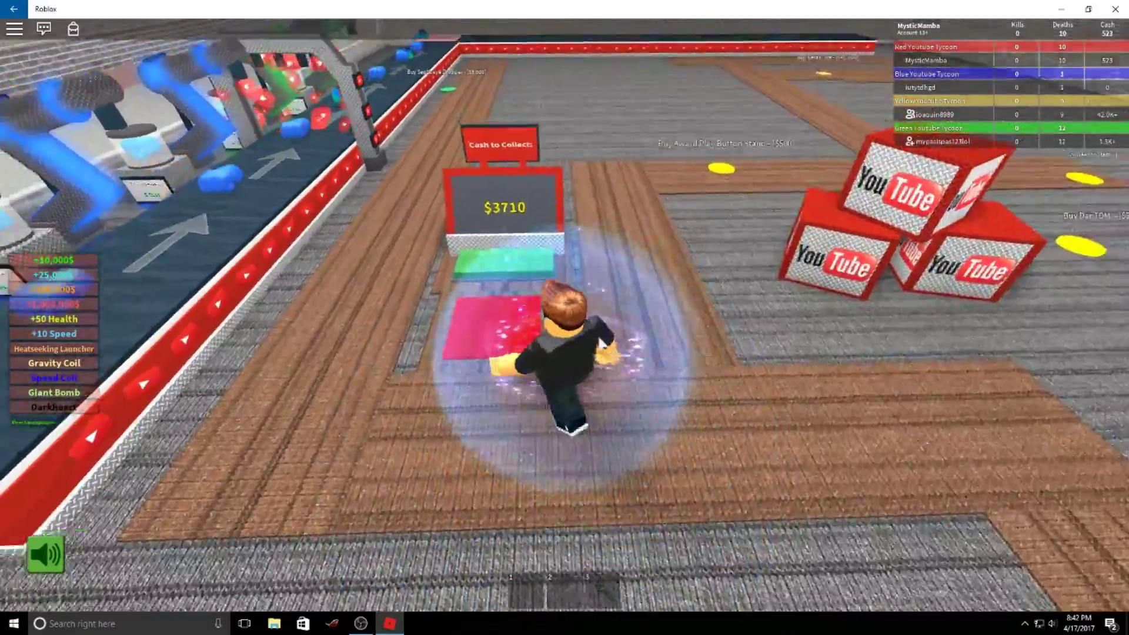
key(w)
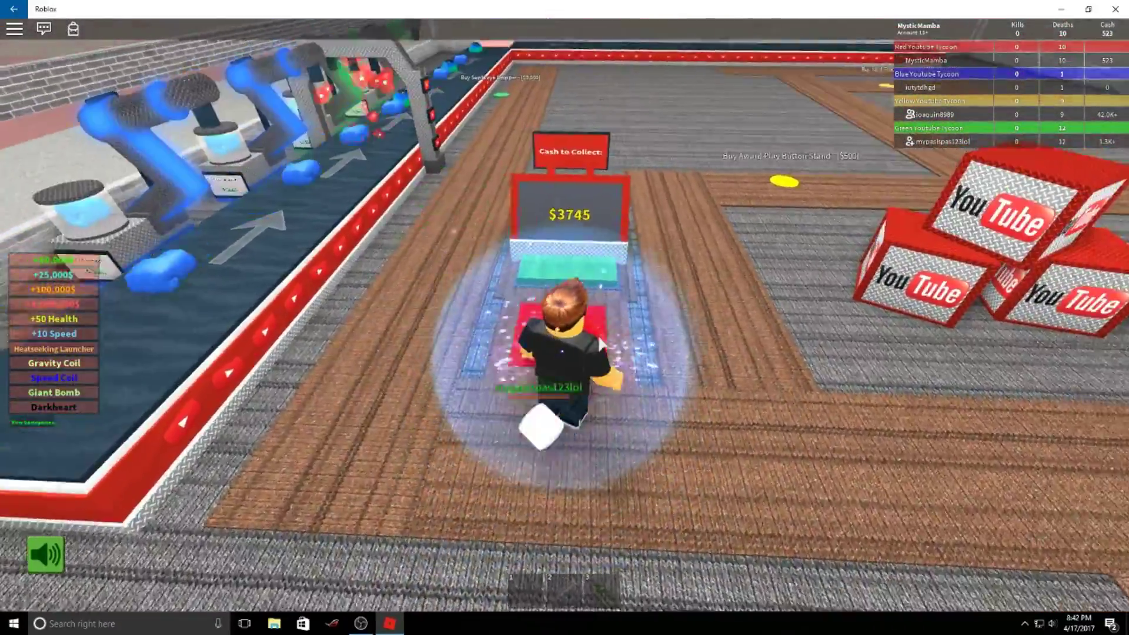
key(Left)
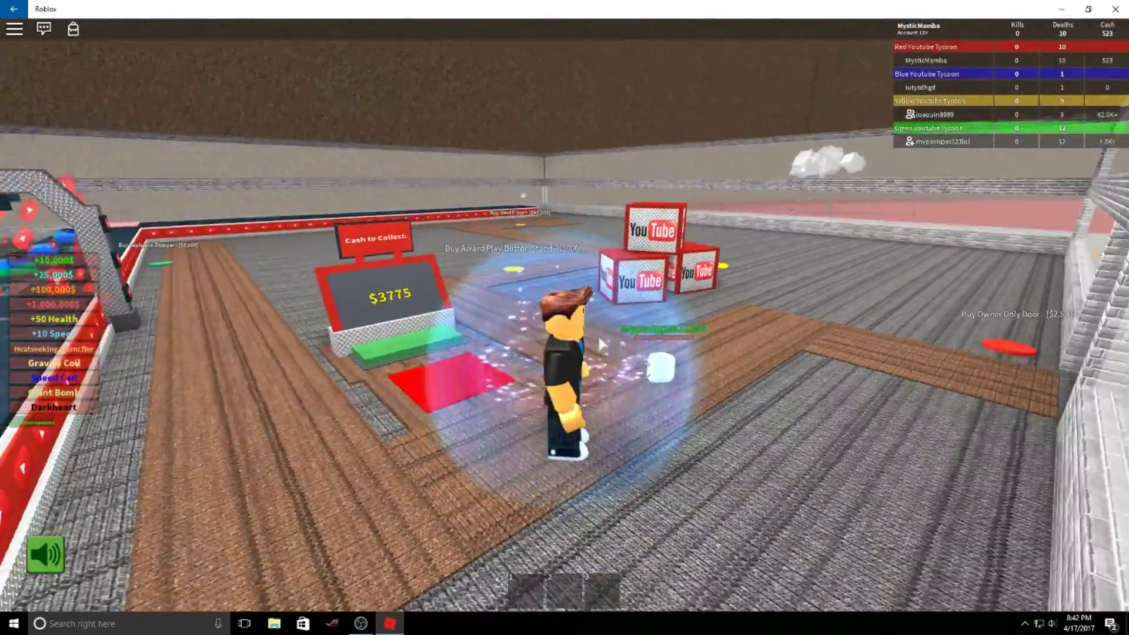
key(Right)
key(Left)
drag(596, 335, 602, 347)
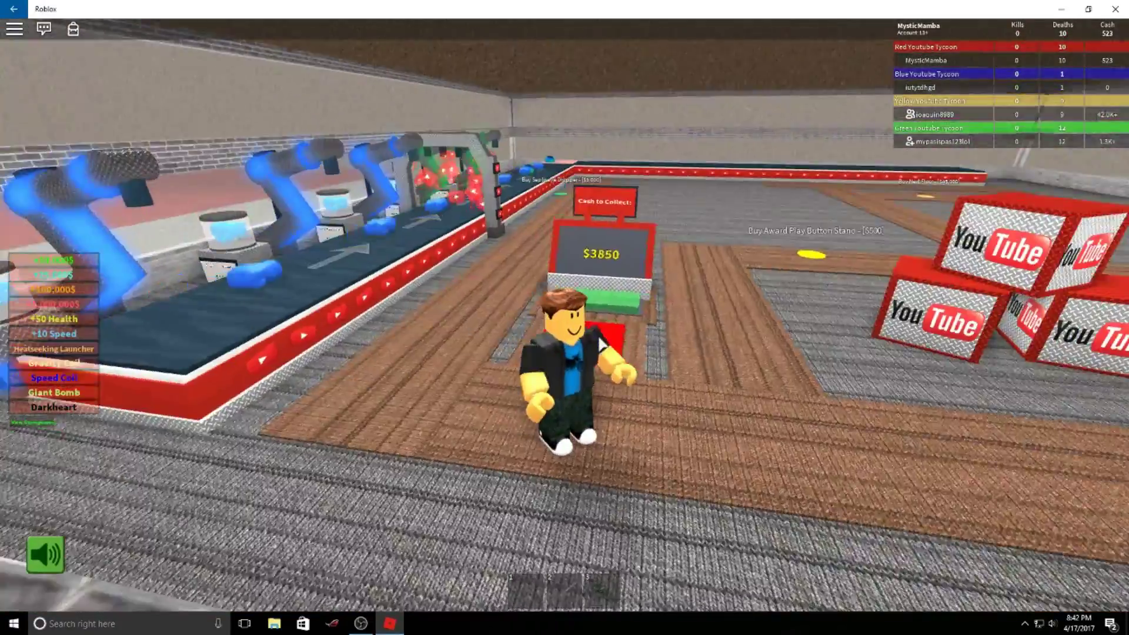
key(w)
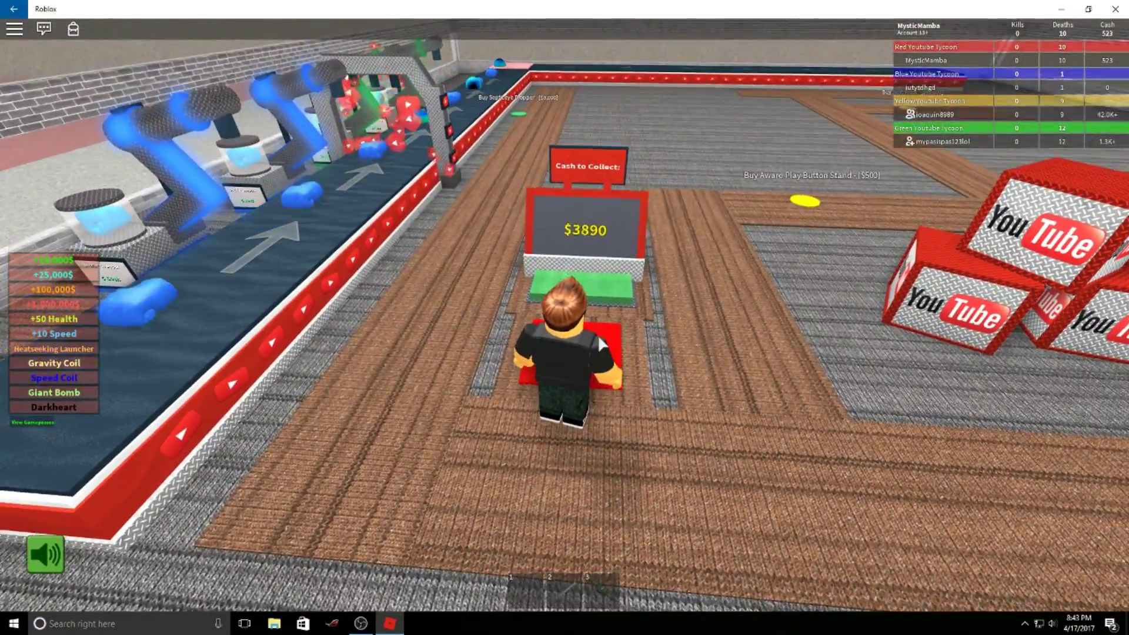
key(w)
key(s)
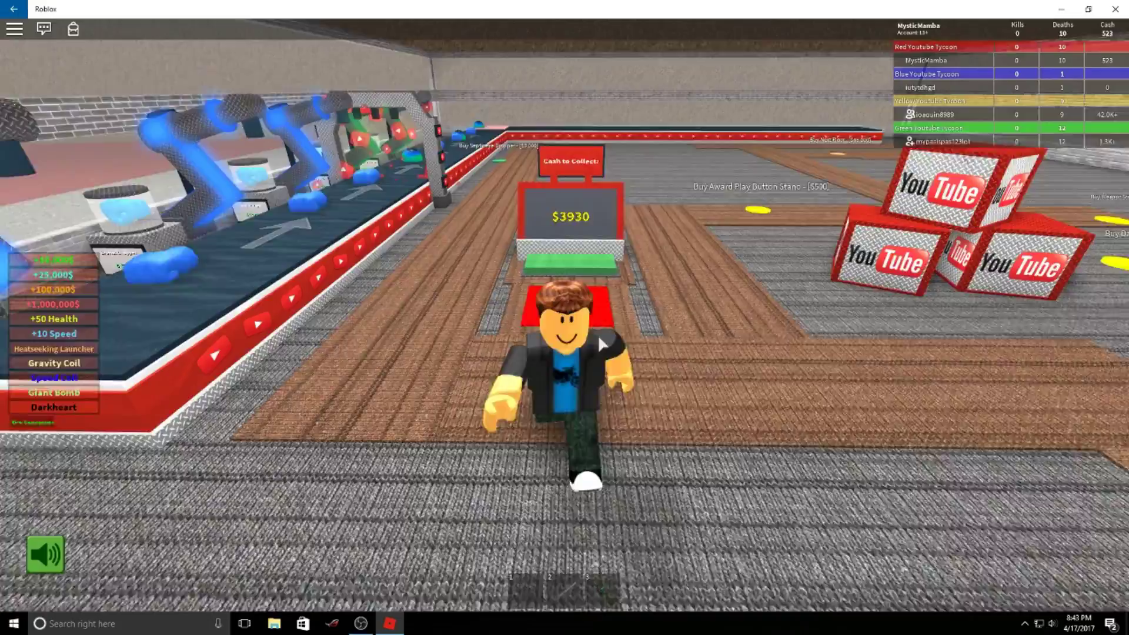
key(w)
key(w)
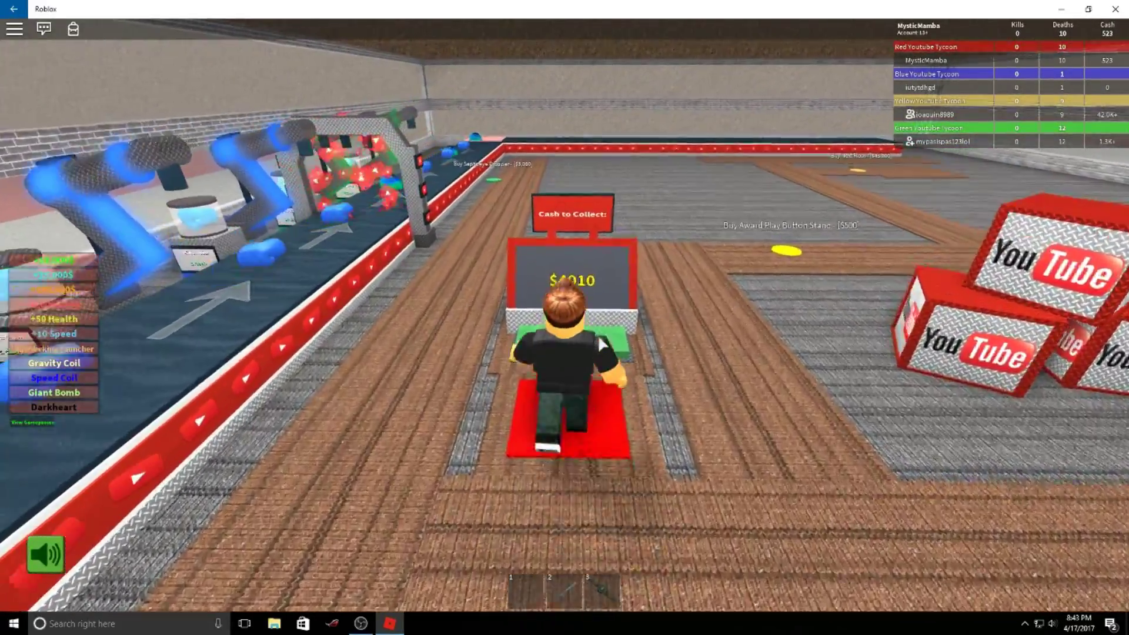
key(w)
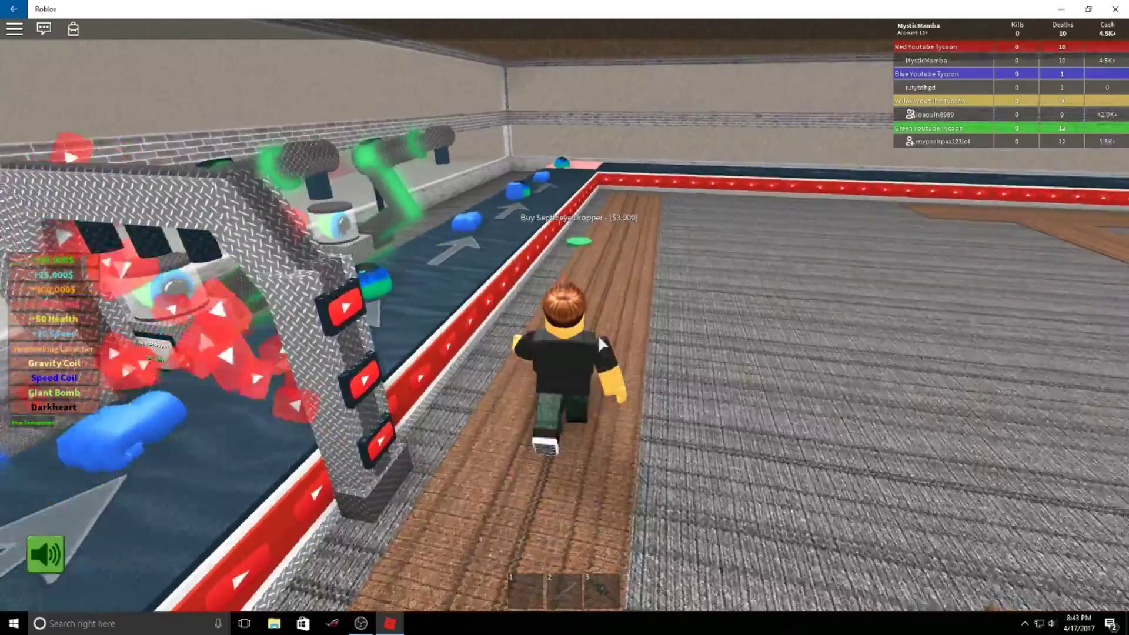
Buy the $3,000 Septiceye Dropper, then run the conveyor to the pink end pad.
key(w)
key(w)
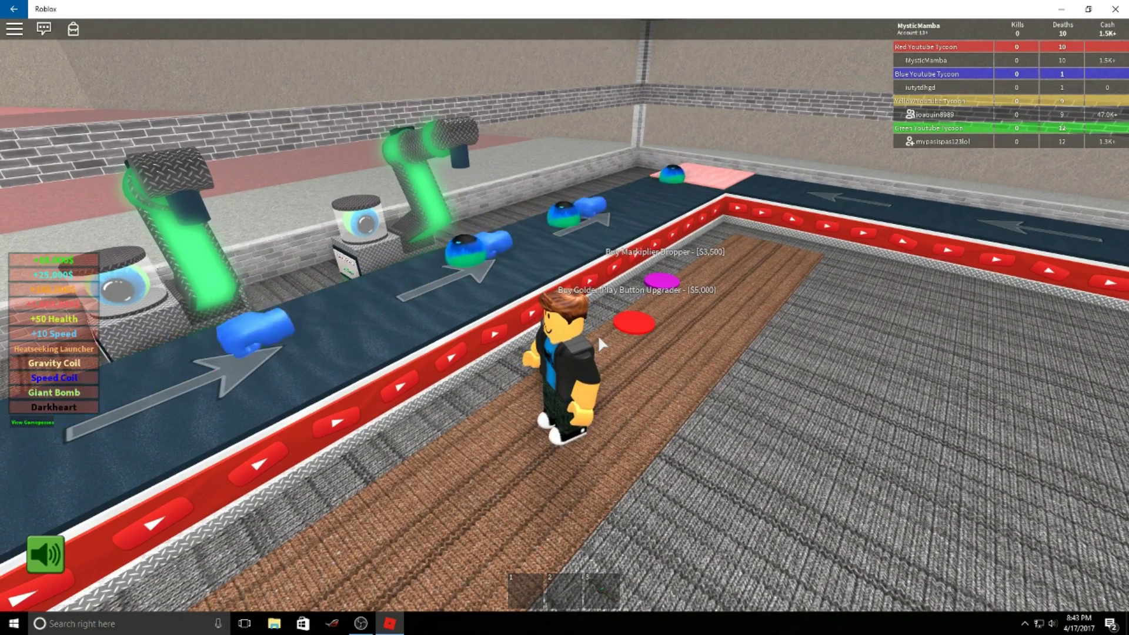
key(Right)
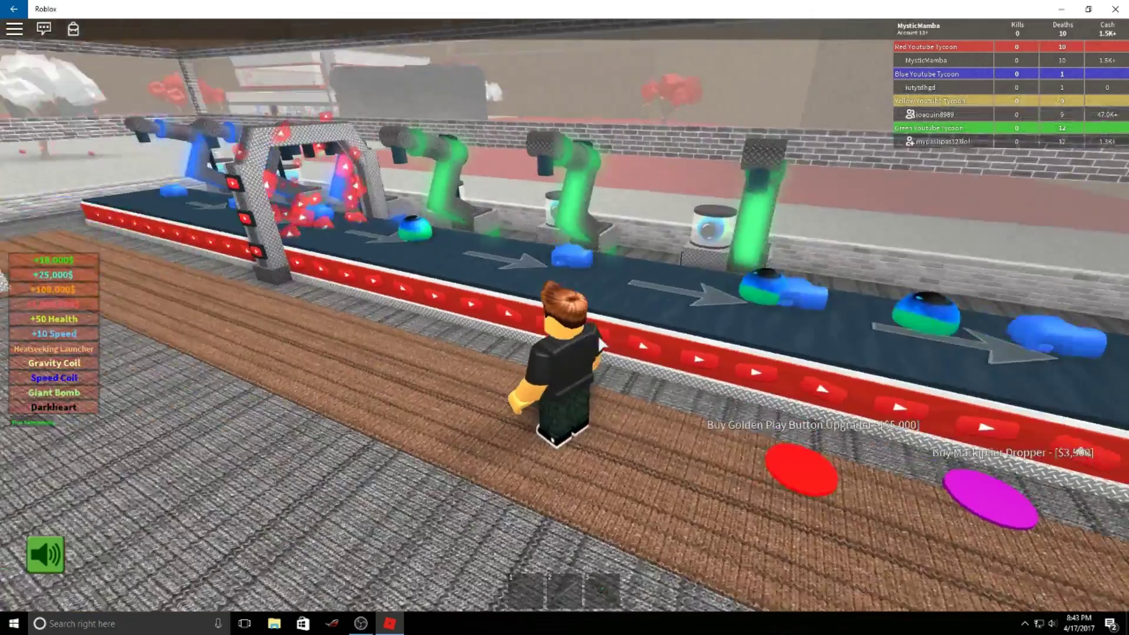
scroll(597, 334, up, 1)
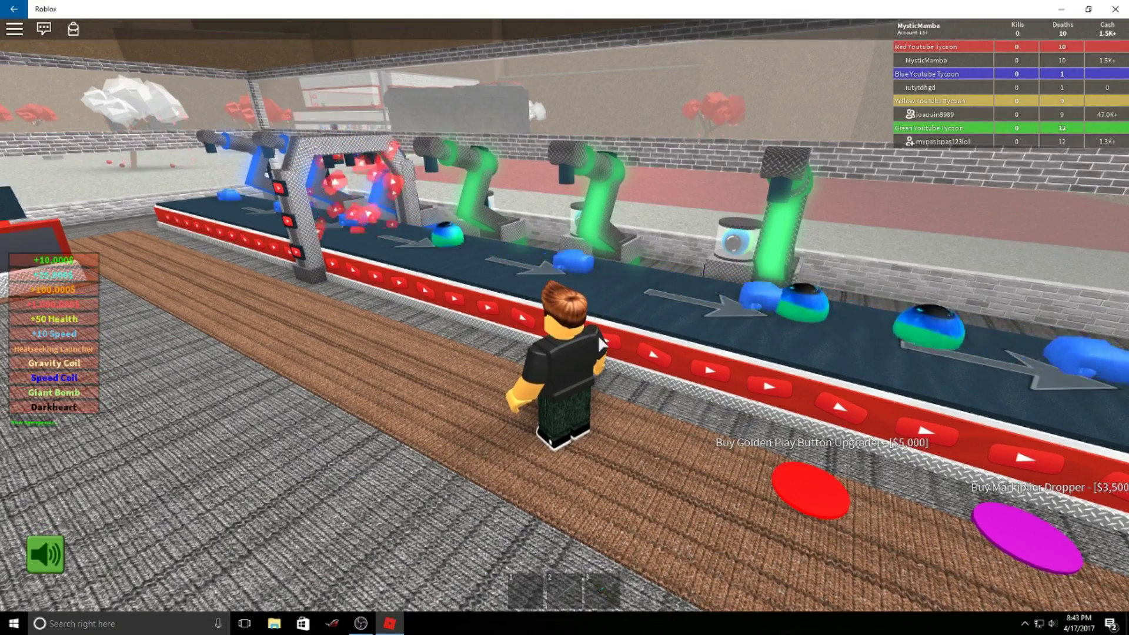
scroll(597, 334, up, 1)
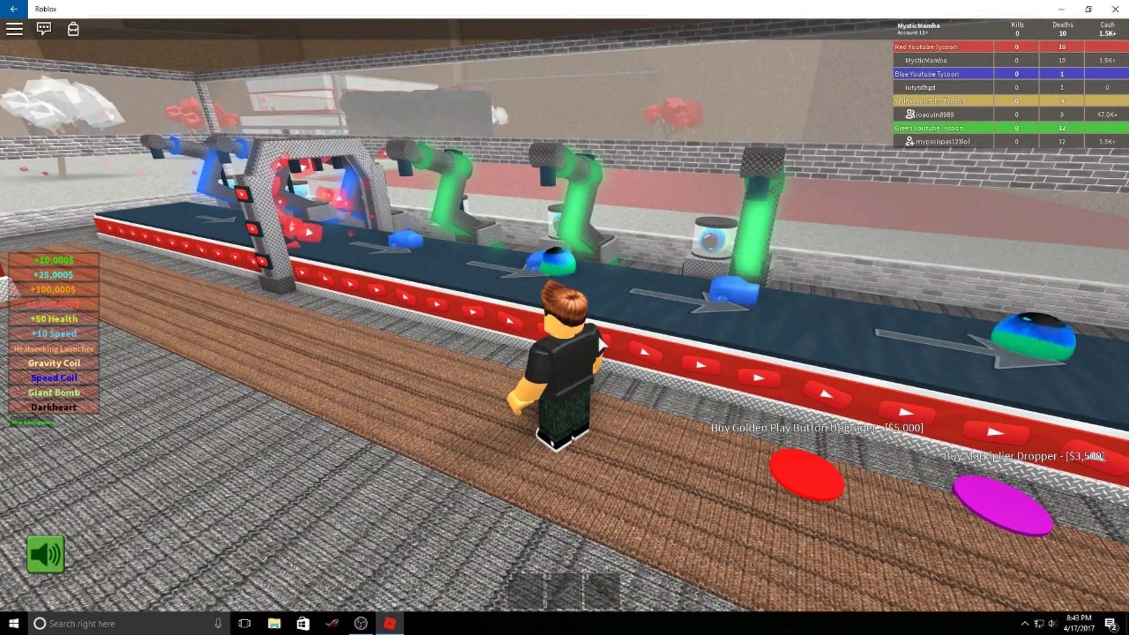
key(a)
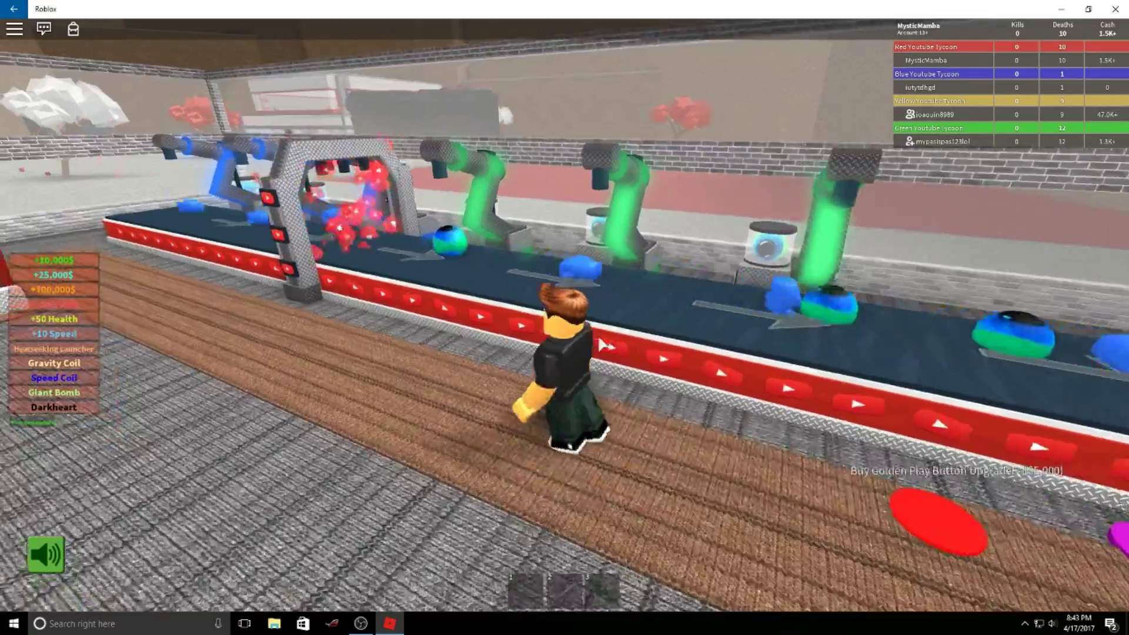
key(w)
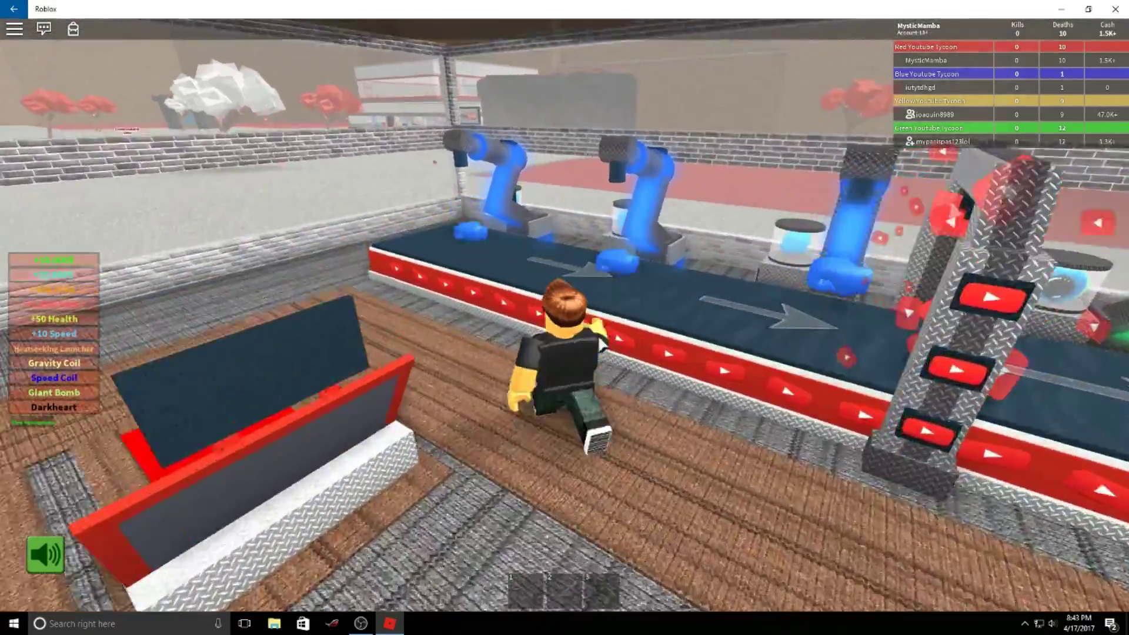
key(w)
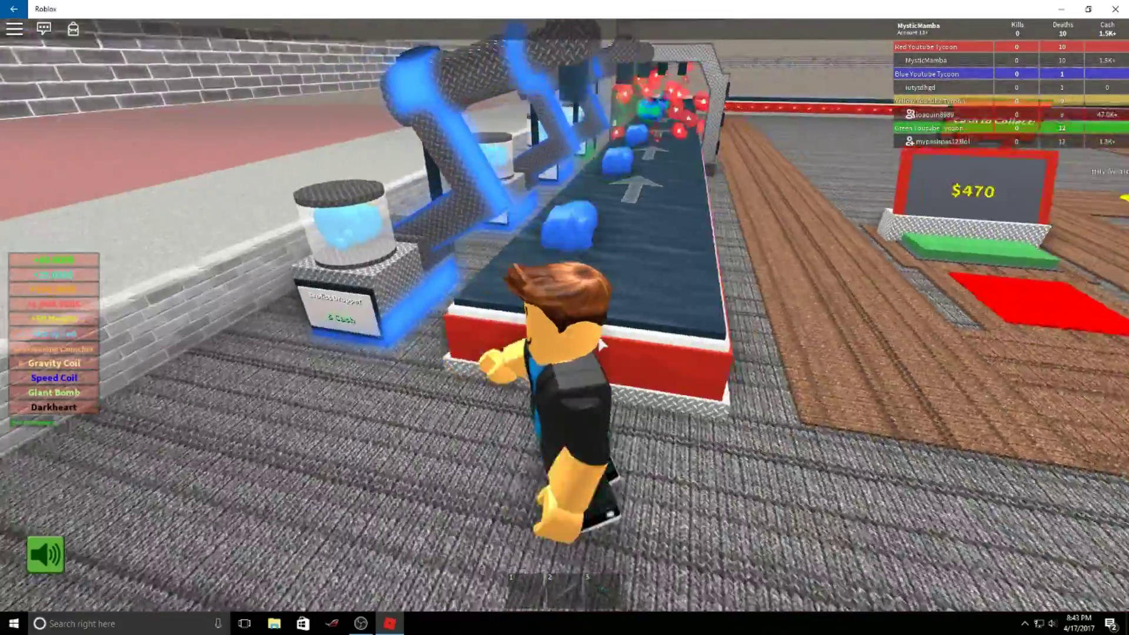
key(w)
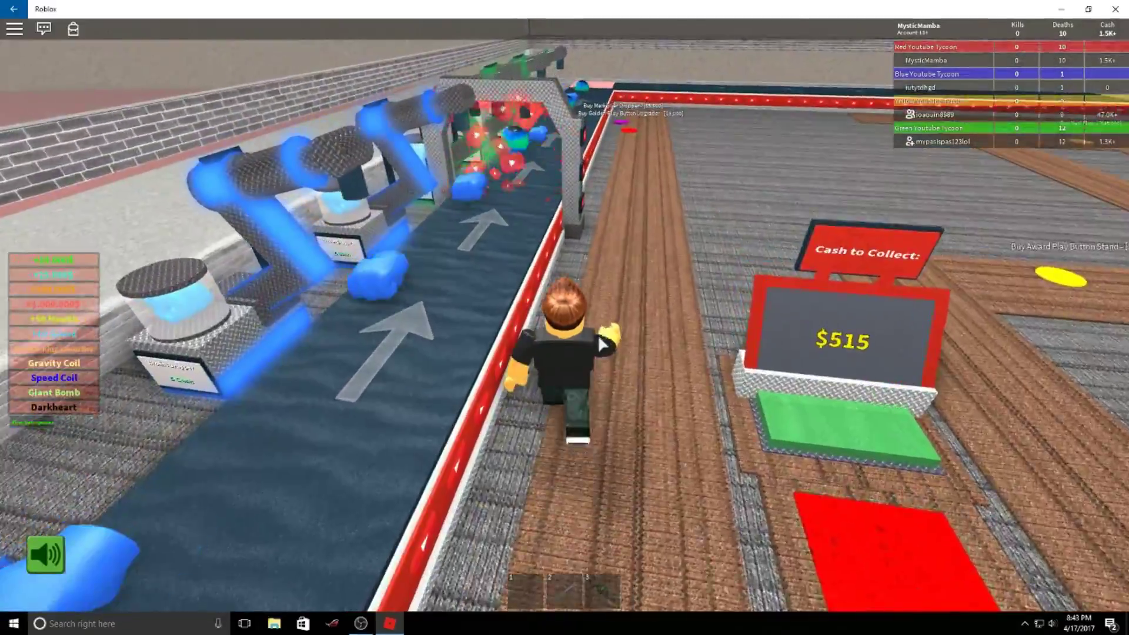
key(w)
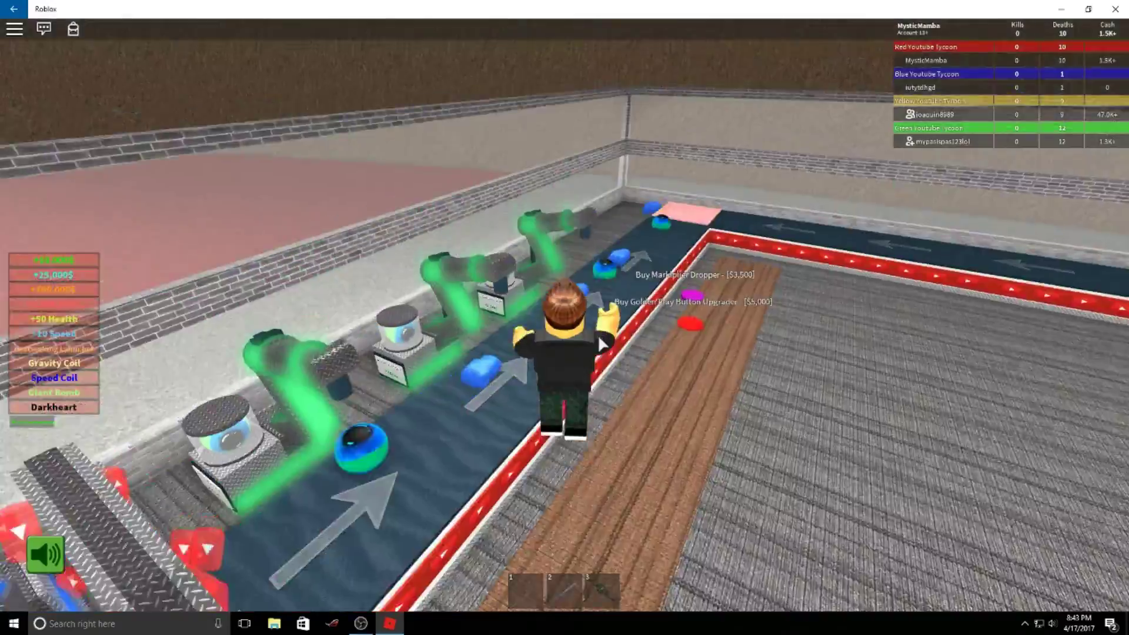
key(w)
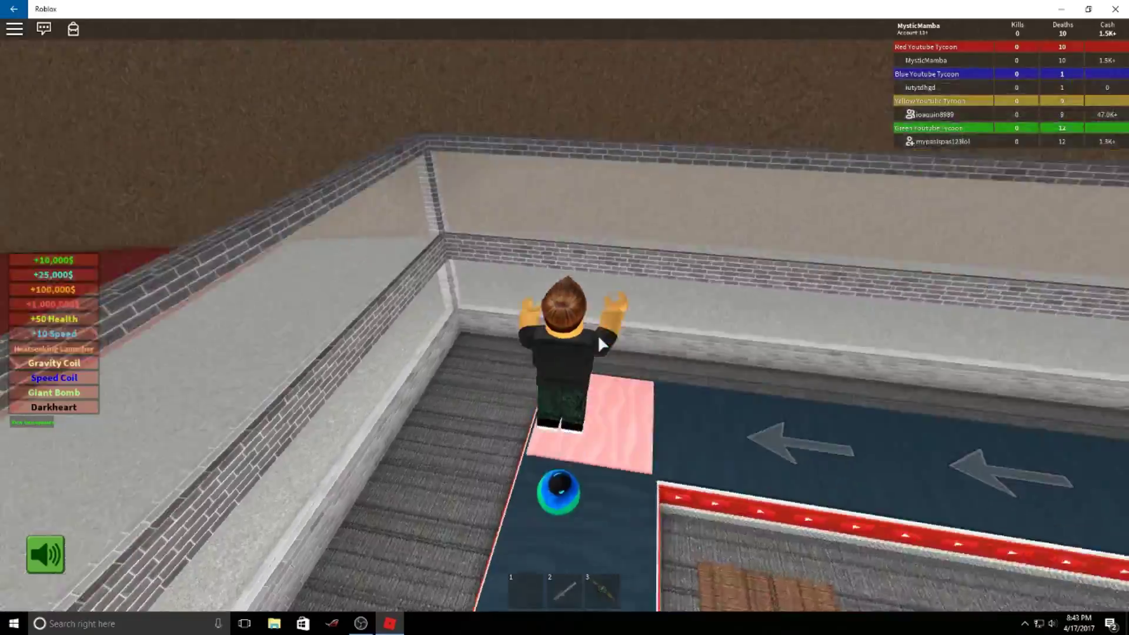
Walk past the YouTube crates and through the Owner Only Door onto the plaza.
key(w)
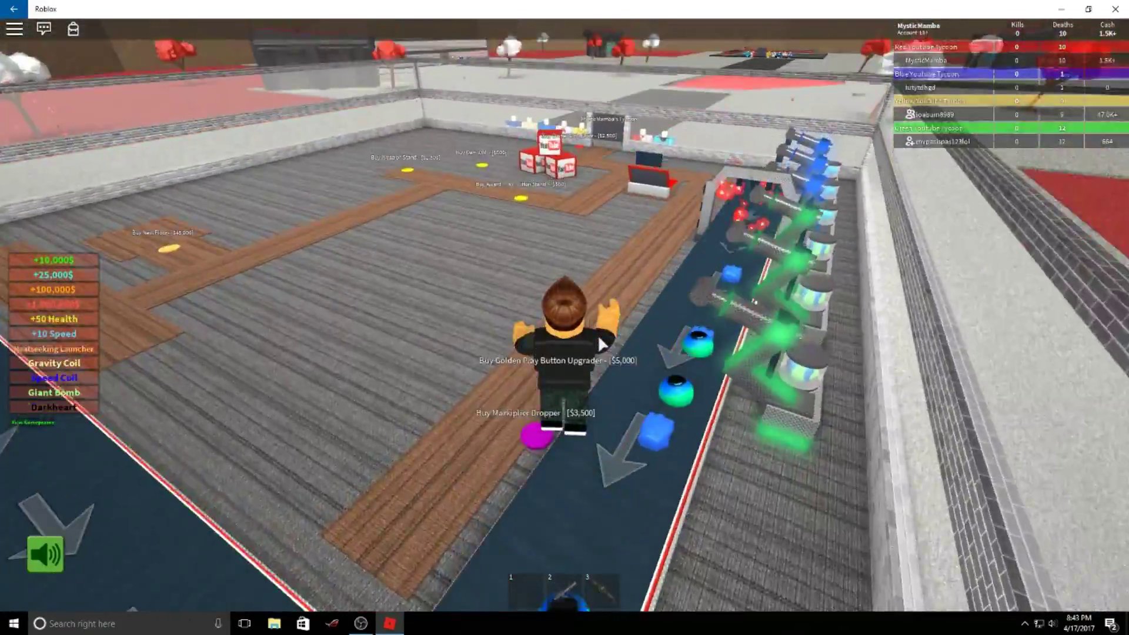
key(w)
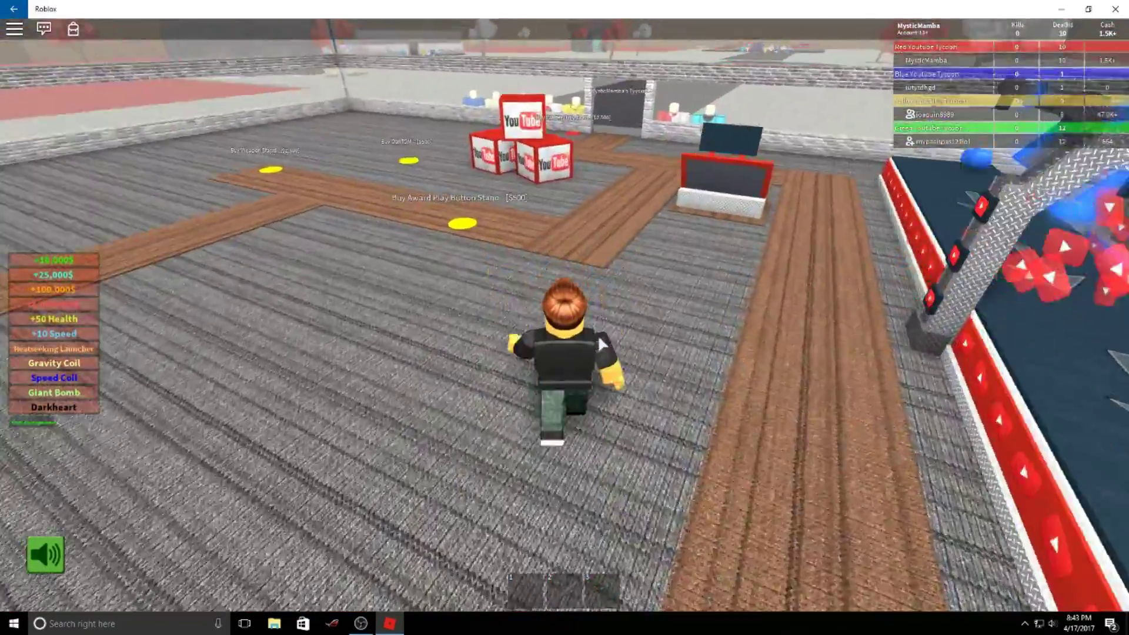
key(w)
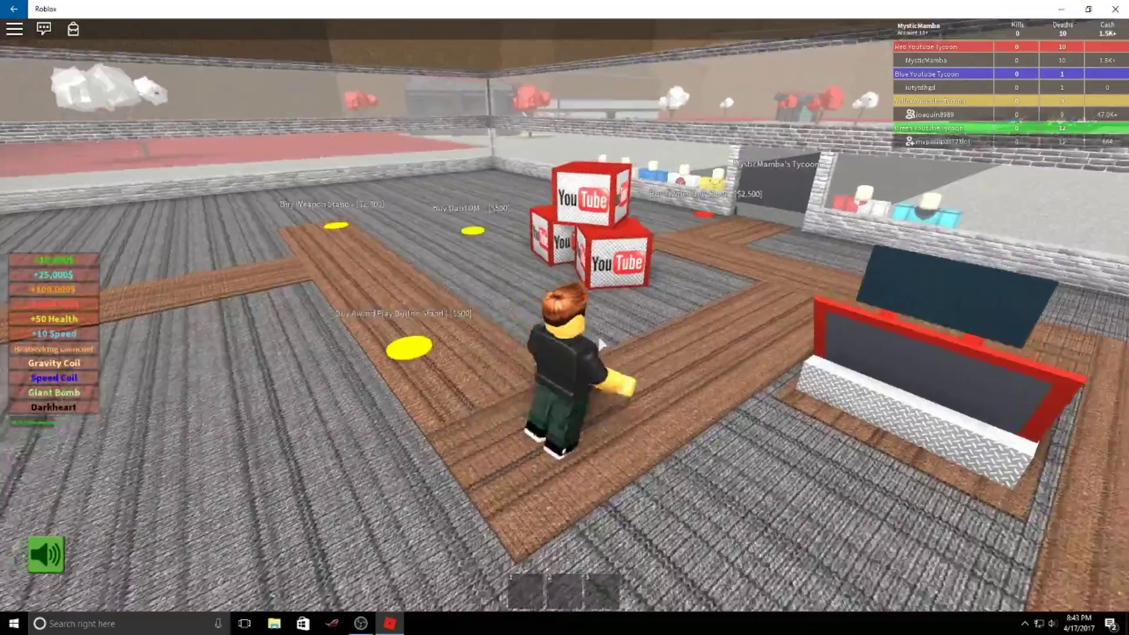
key(w)
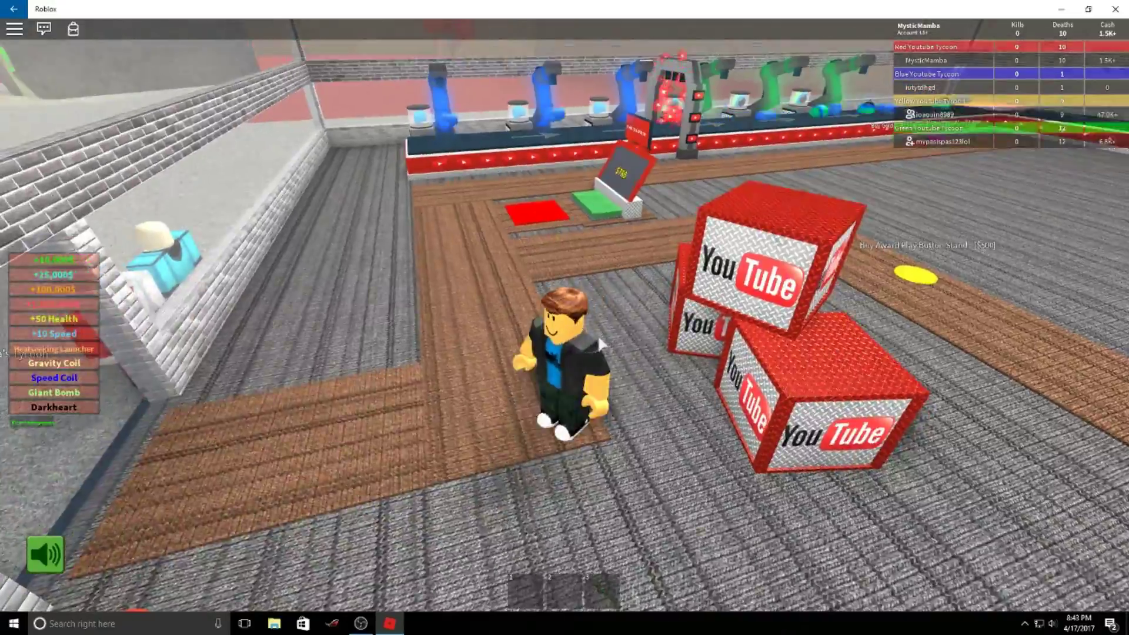
key(w)
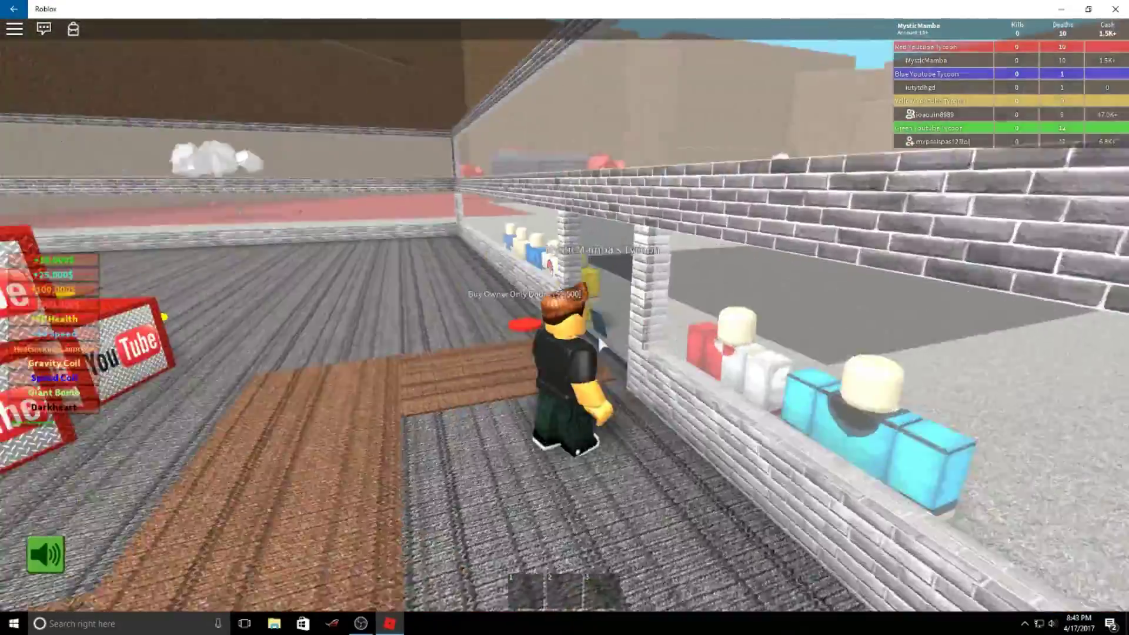
key(w)
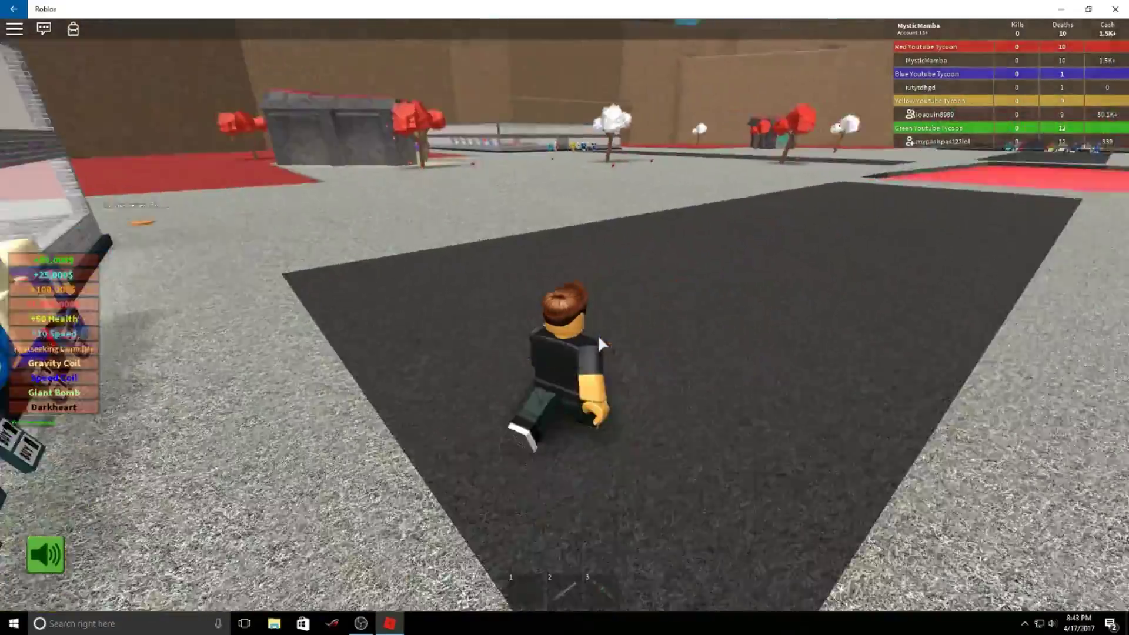
key(w)
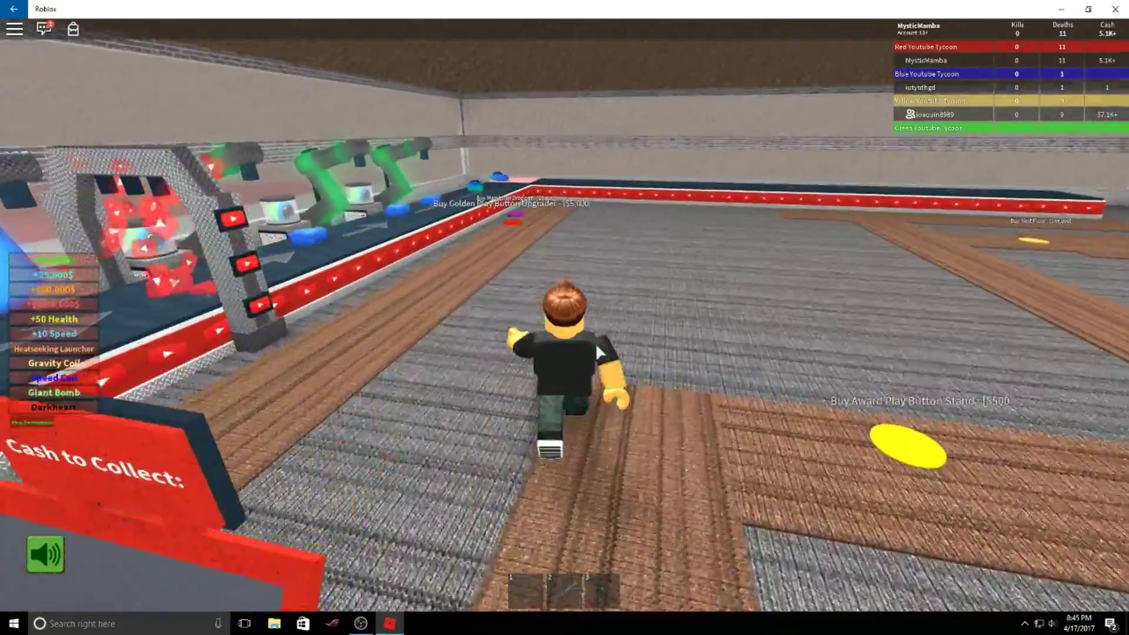
Buy the Golden Play Button Upgrader beside the conveyor.
key(w)
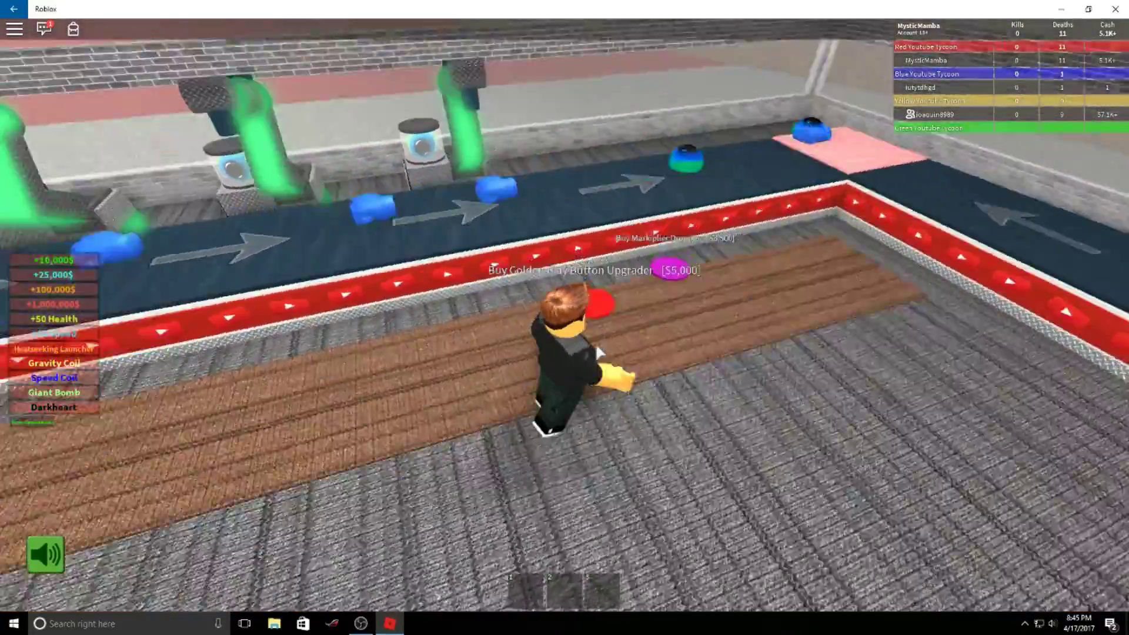
key(w)
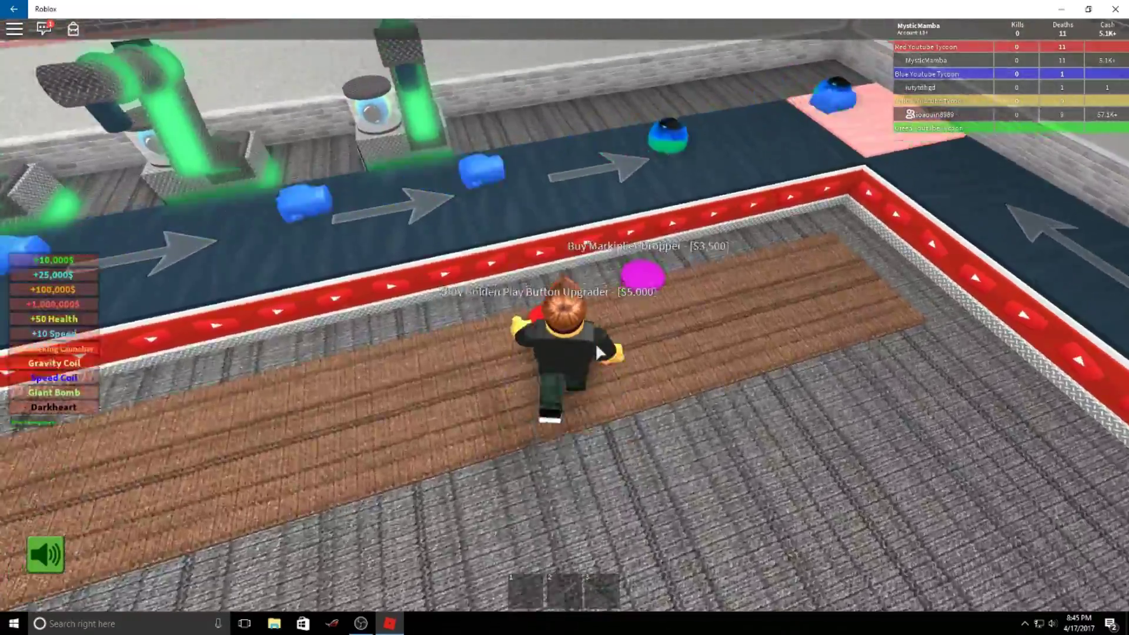
key(s)
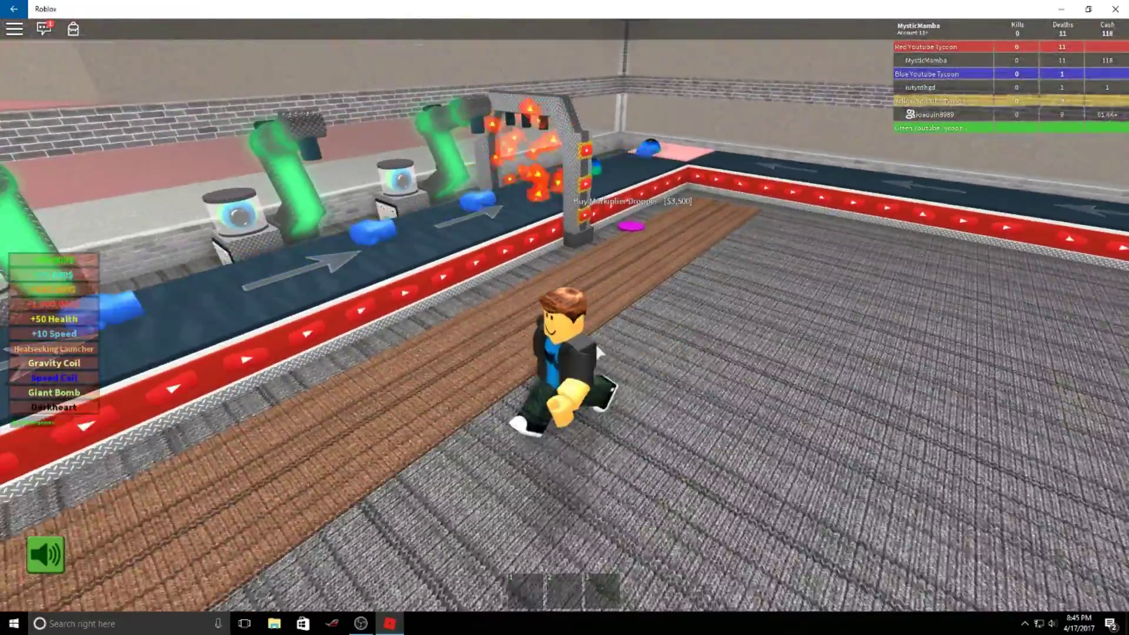
key(Left)
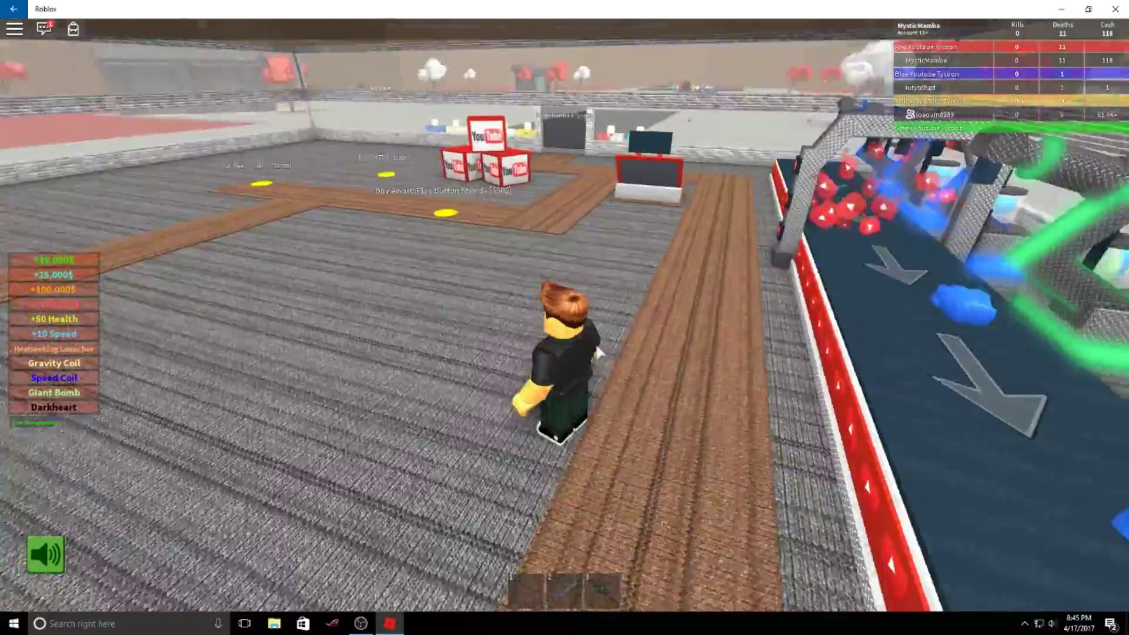
Step onto the cash collector's green pad to collect the earnings, bringing cash to 478.
key(w)
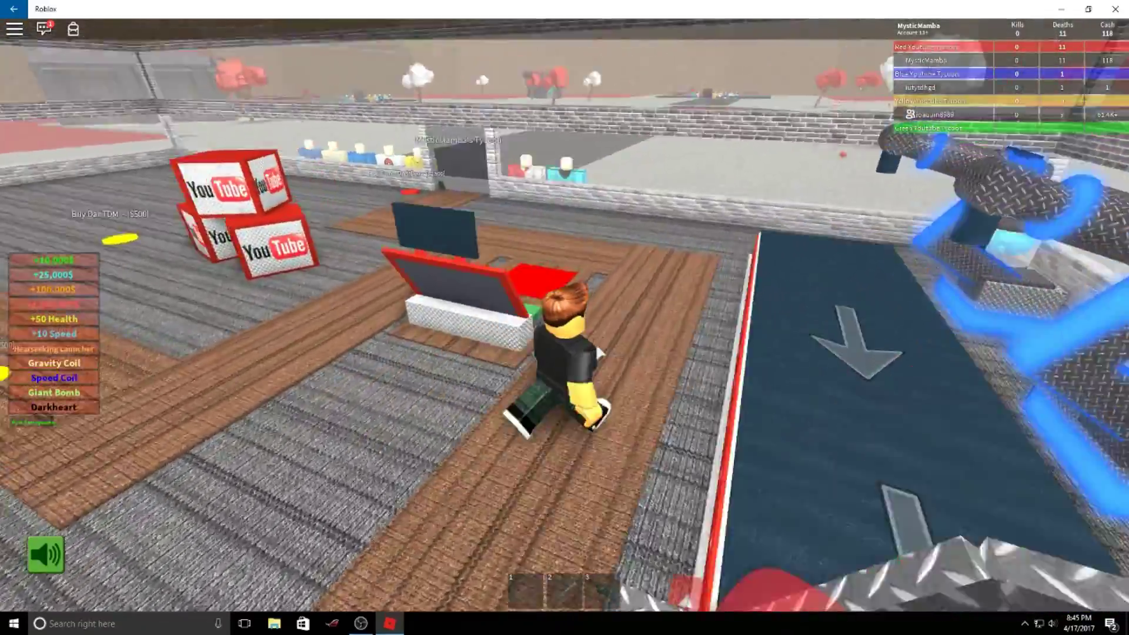
key(Left)
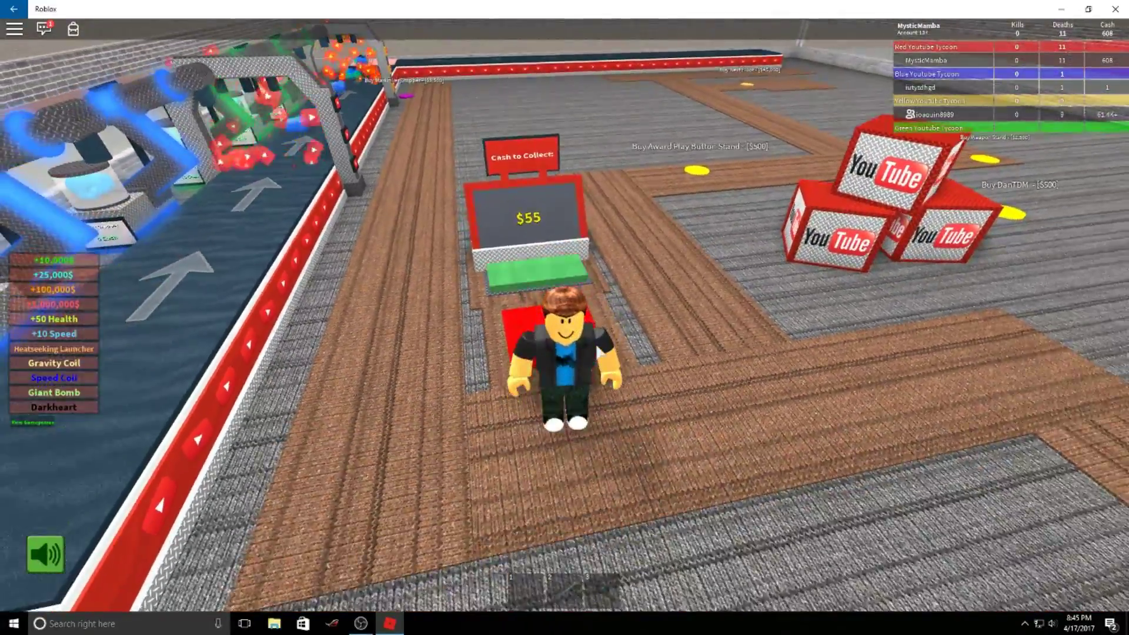
drag(602, 351, 603, 361)
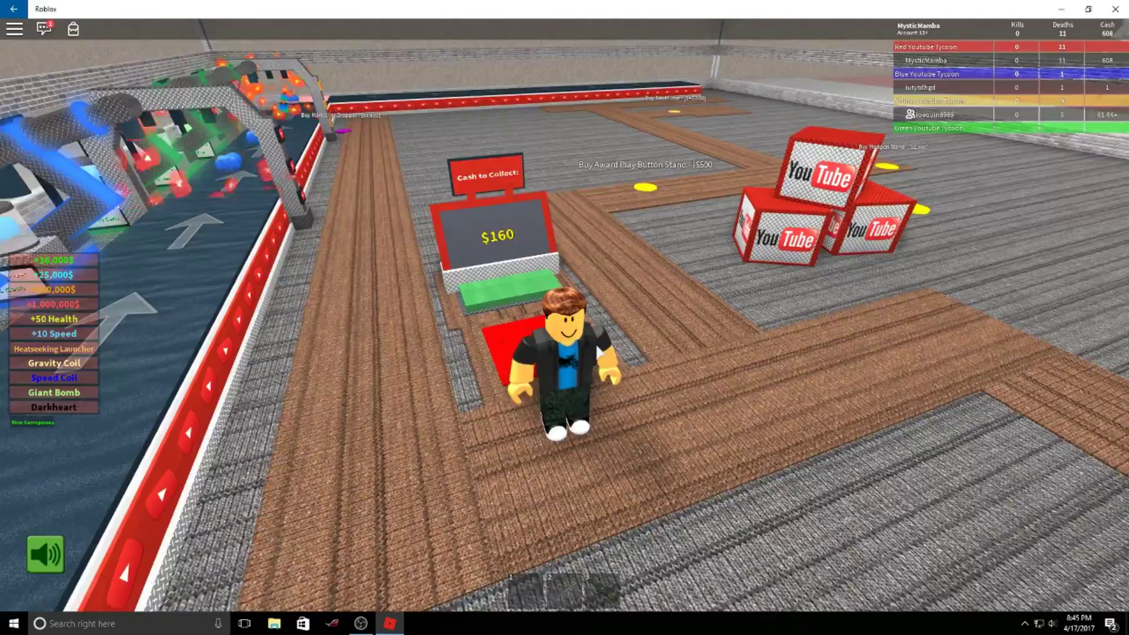
key(w)
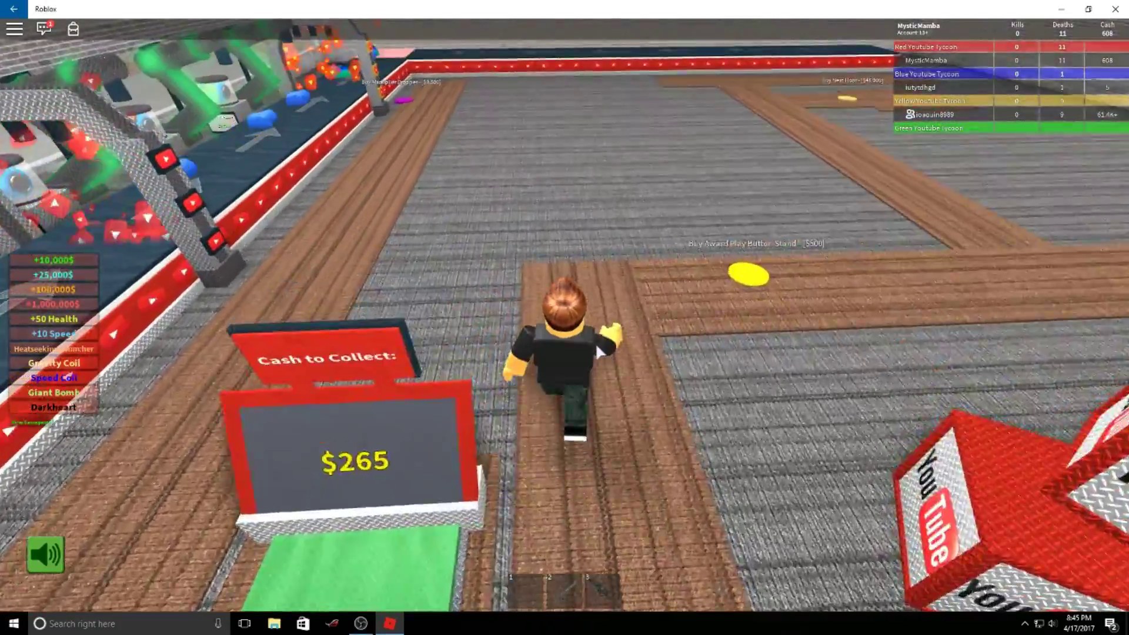
key(w)
key(s)
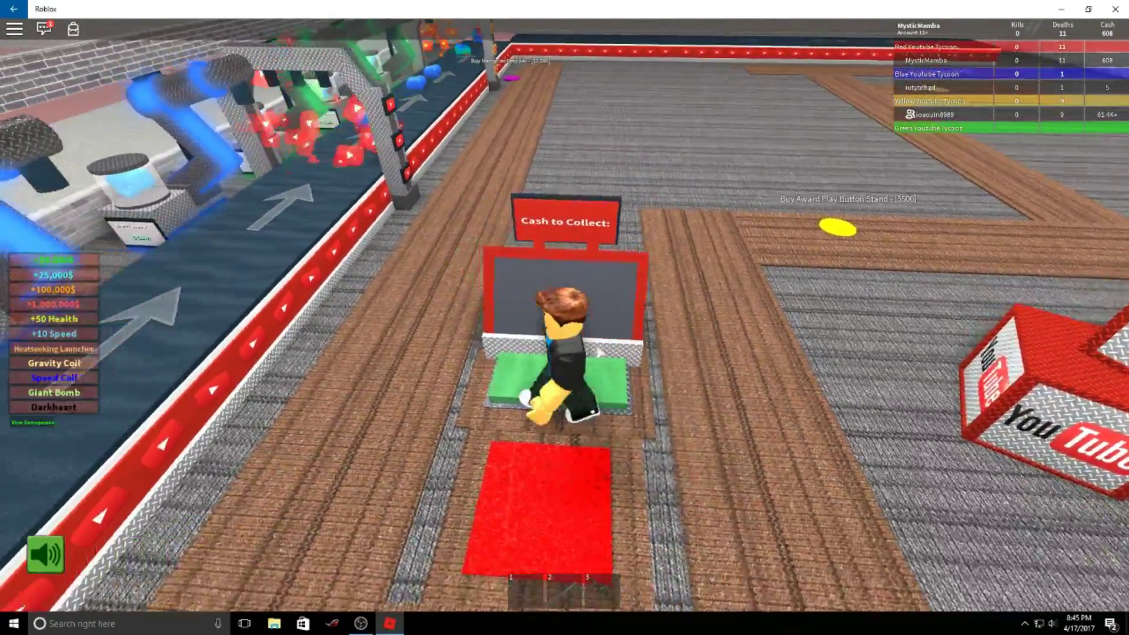
key(w)
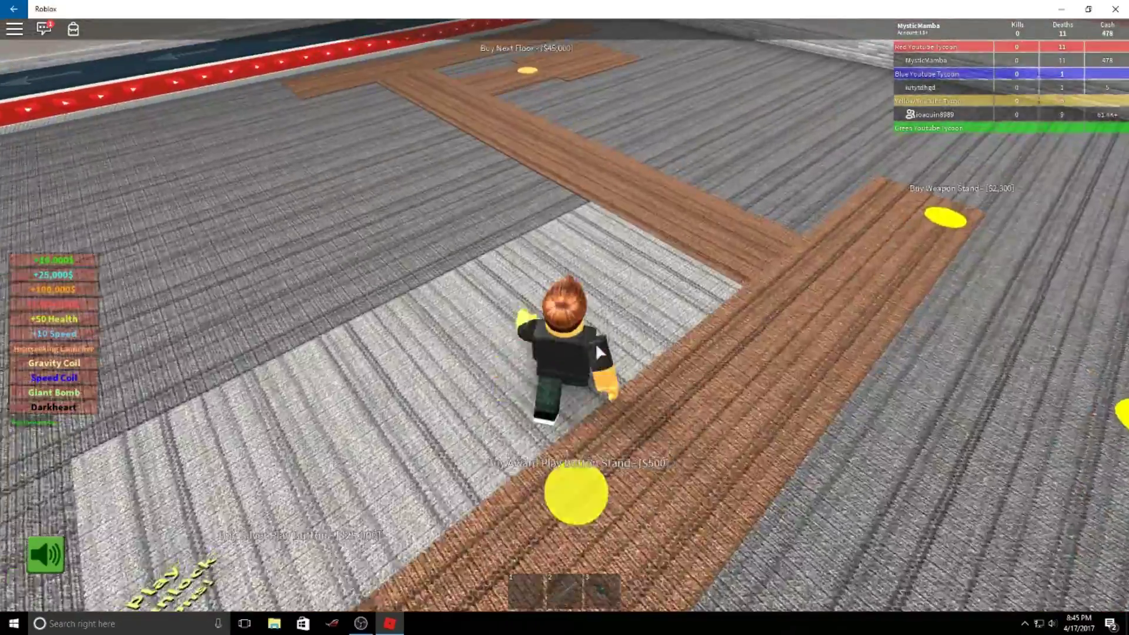
key(w)
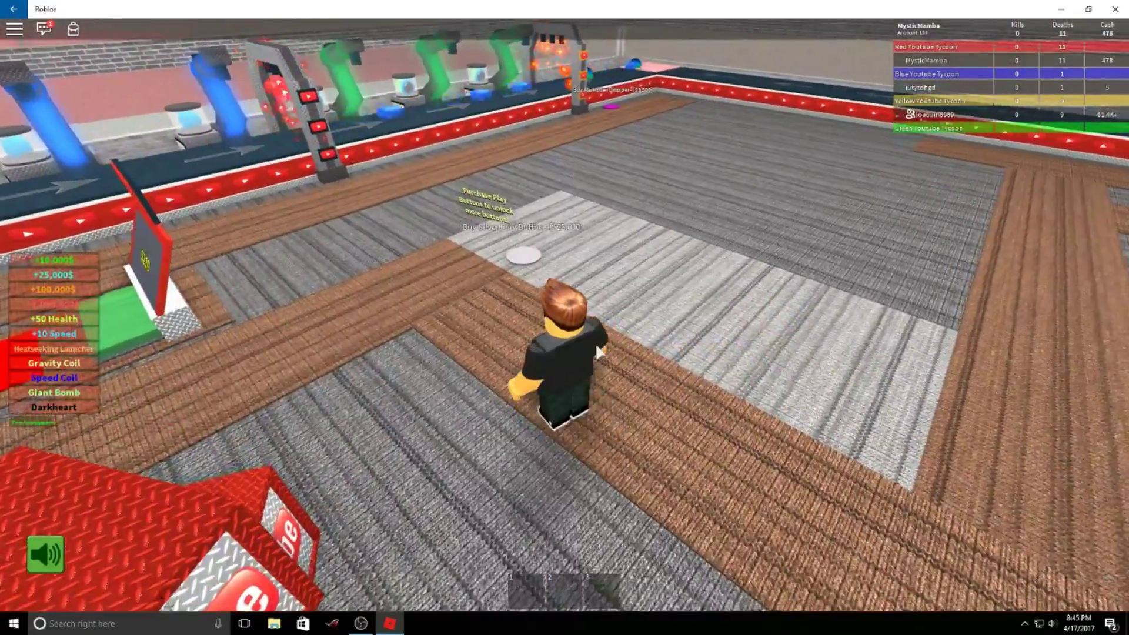
key(a)
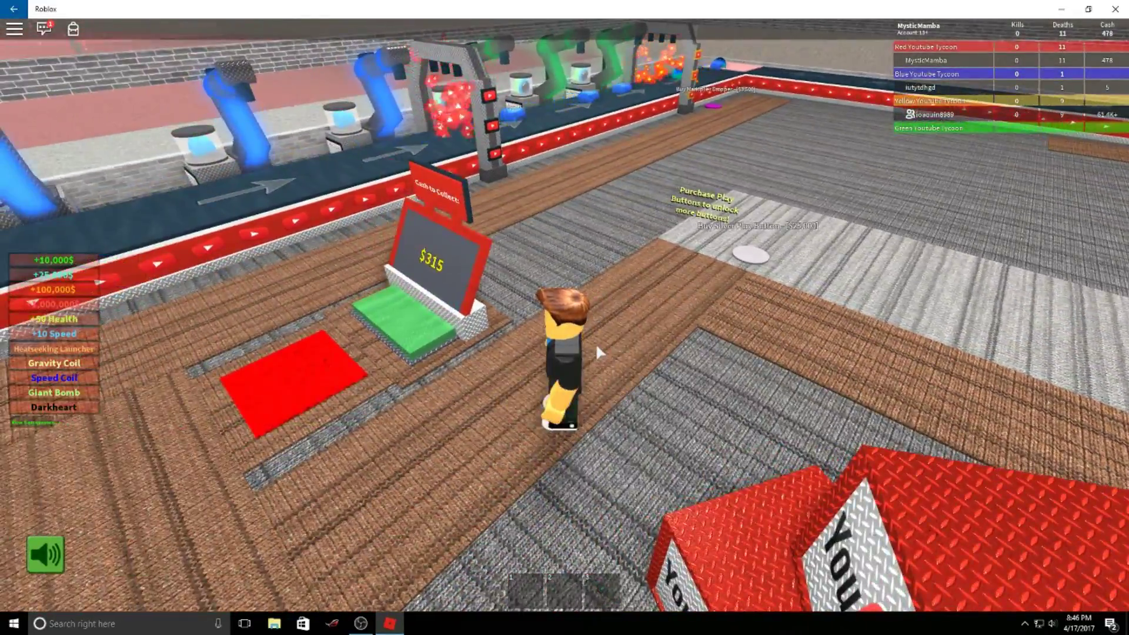
key(w)
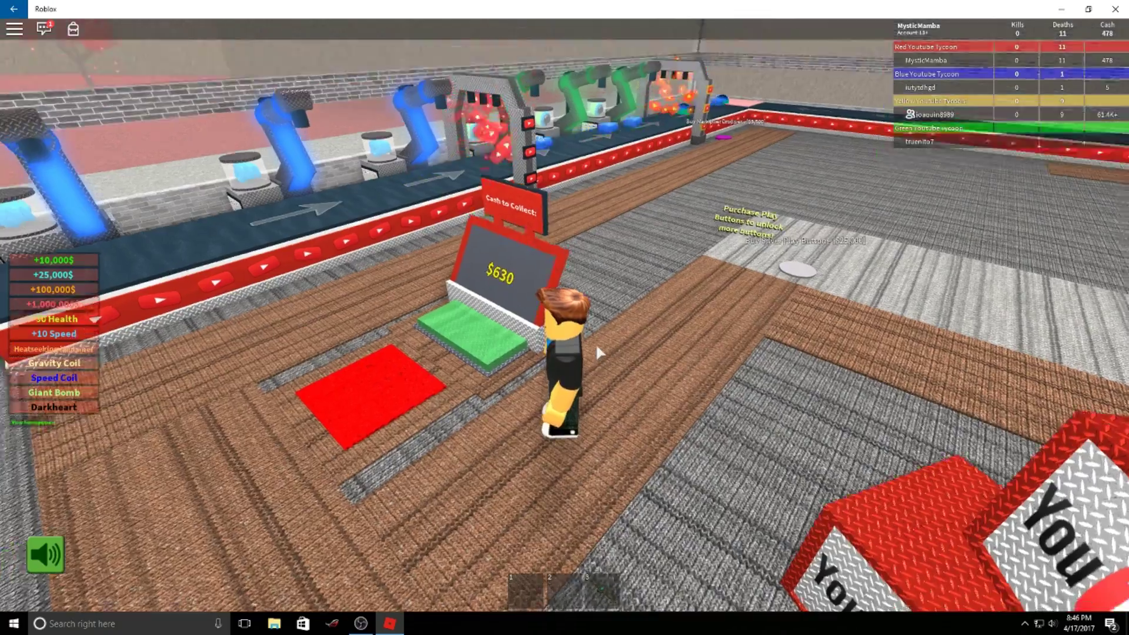
Walk to the owner-only door and back to the collector, now holding $1,260.
right_click(595, 343)
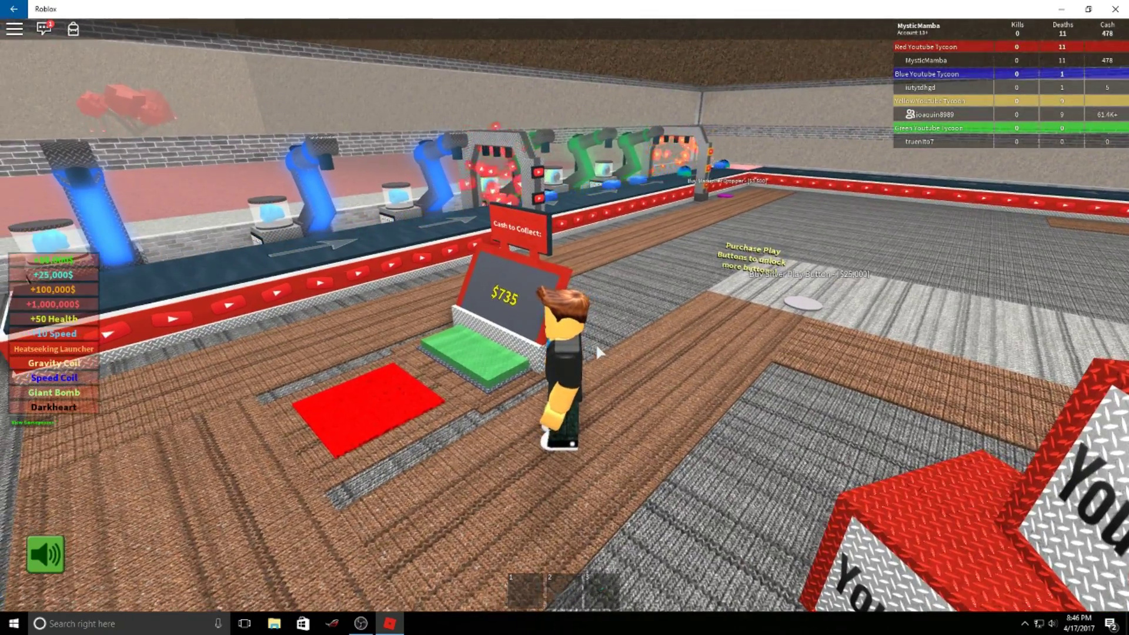
key(Right)
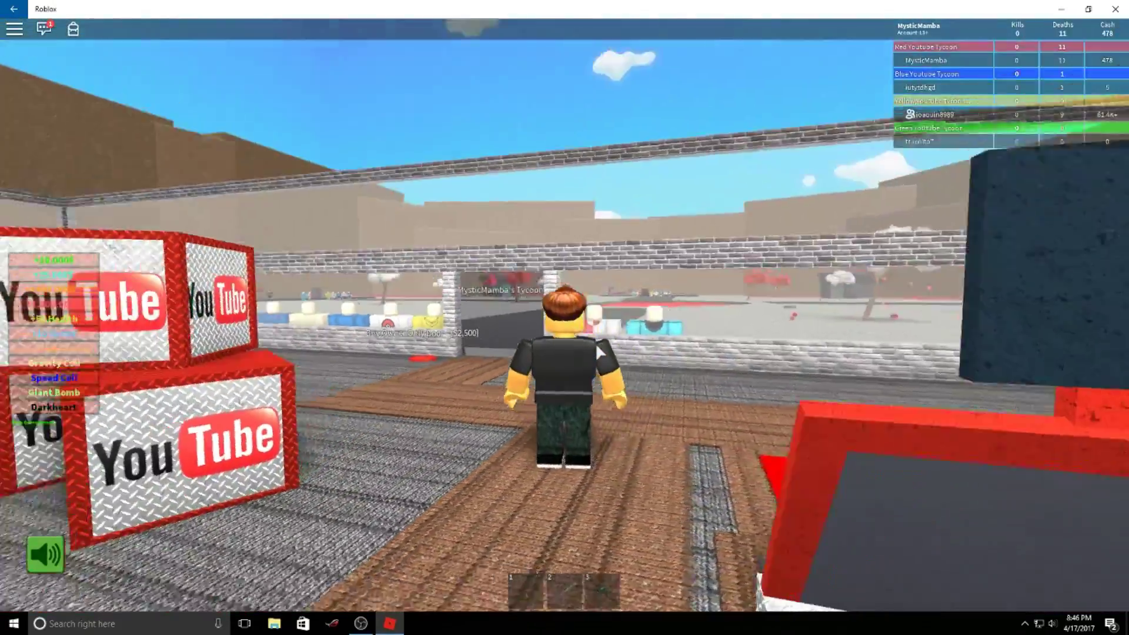
key(w)
key(w)
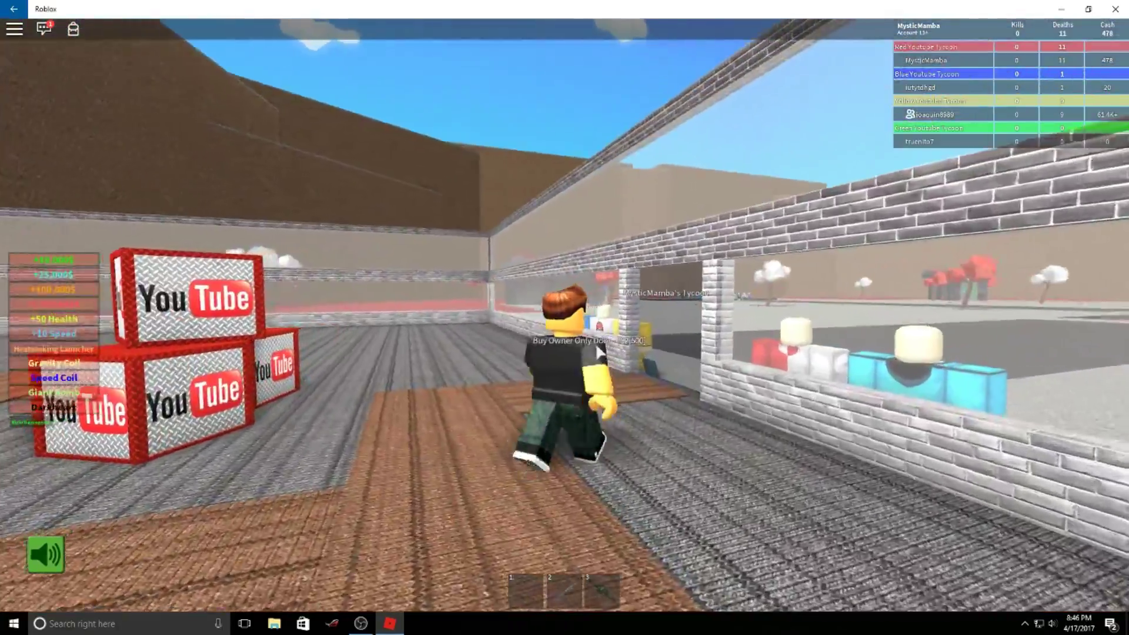
drag(794, 352, 598, 352)
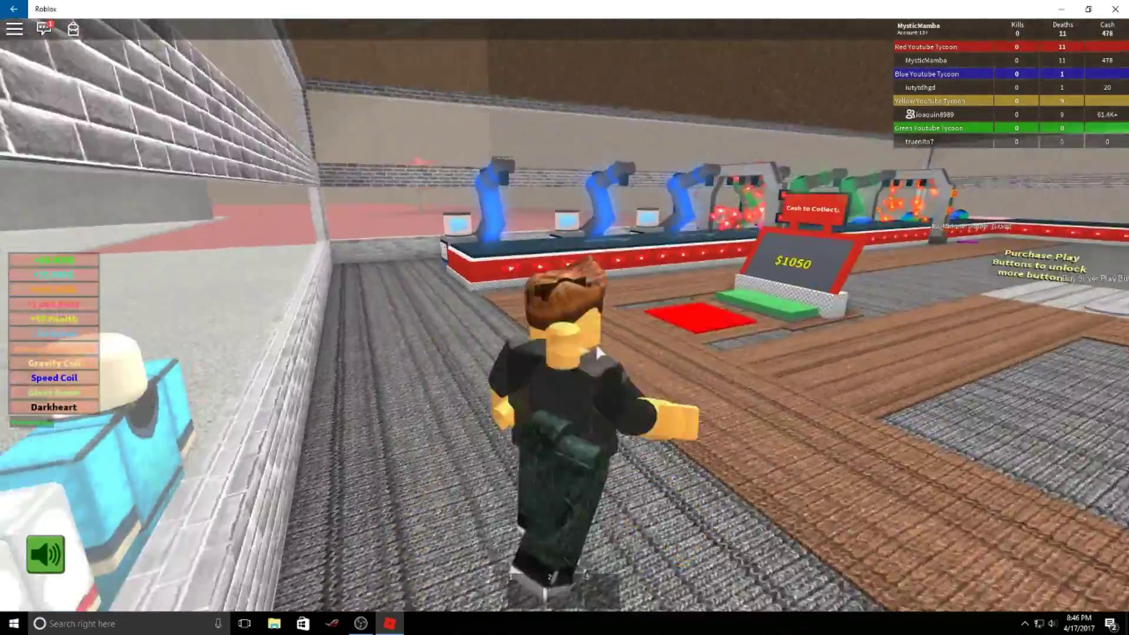
key(w)
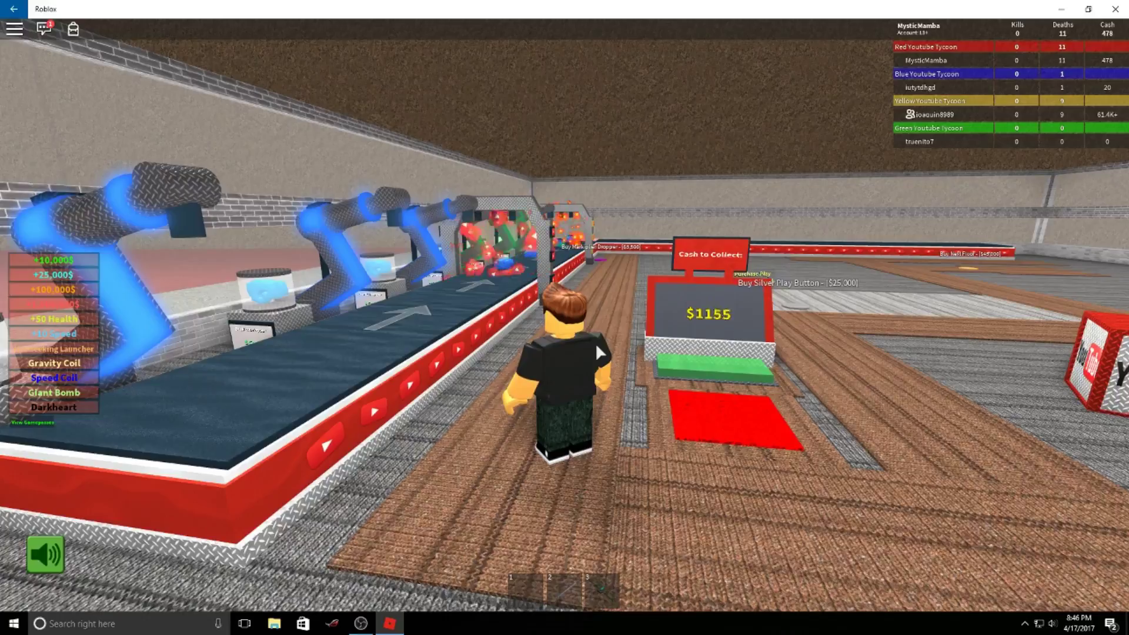
key(w)
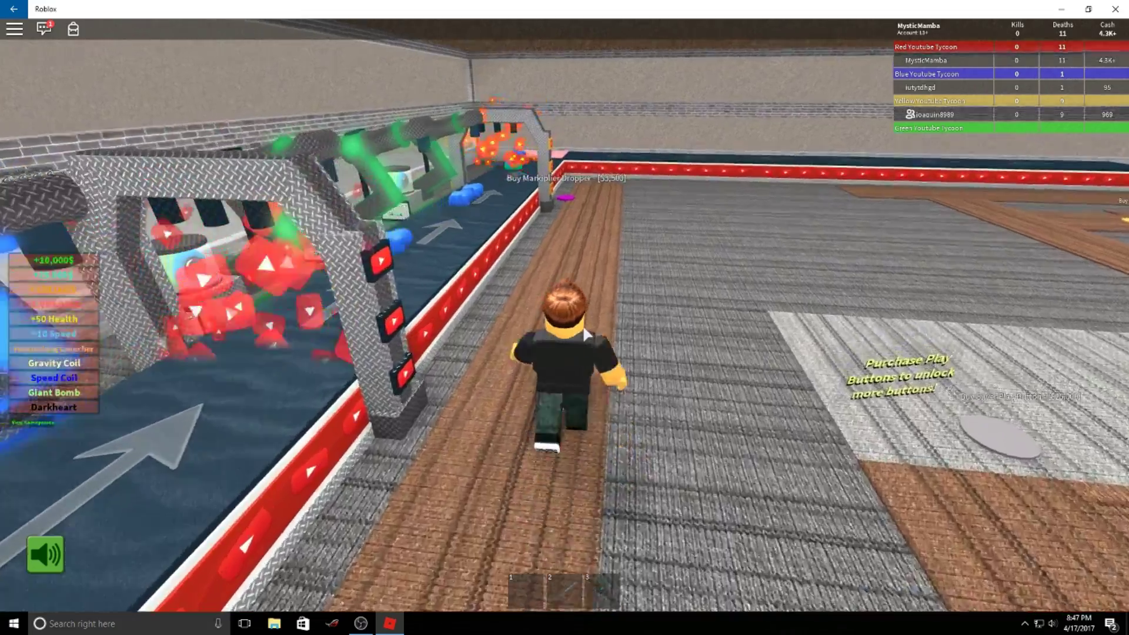
Buy the $3,500 purple Markiplier Dropper, dropping cash to 898.
key(w)
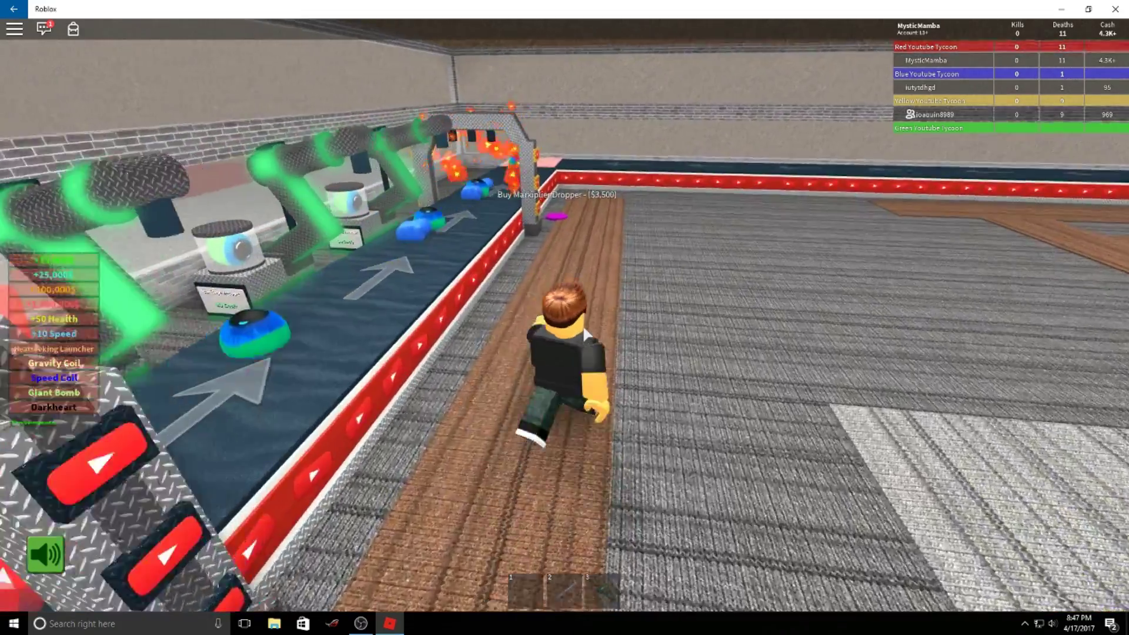
drag(590, 333, 586, 335)
key(w)
key(s)
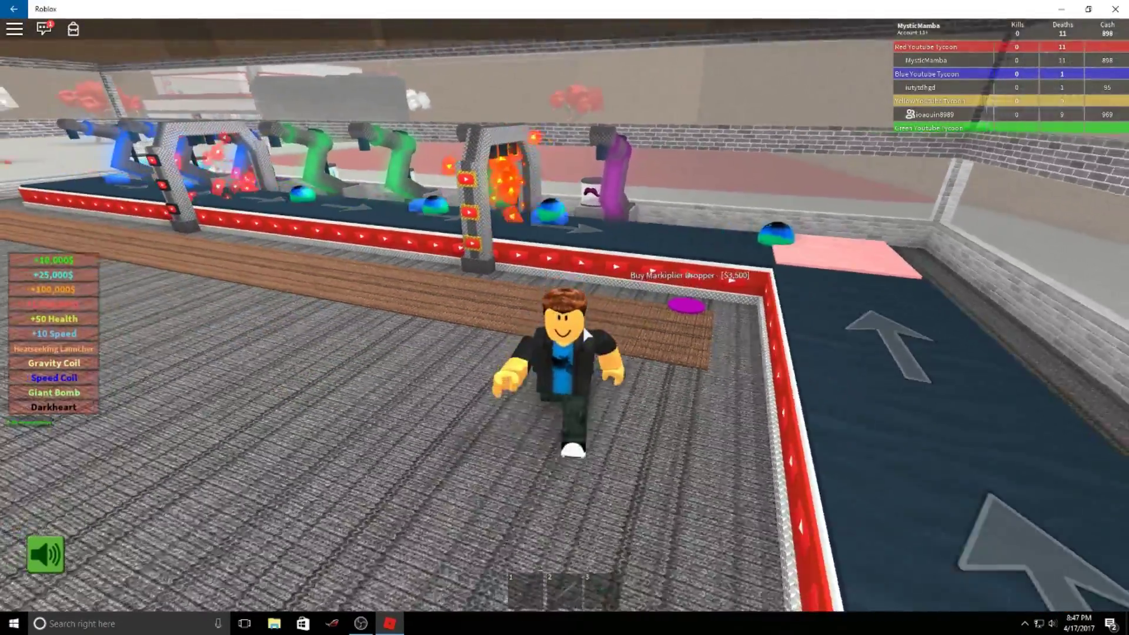
key(s)
drag(587, 335, 587, 335)
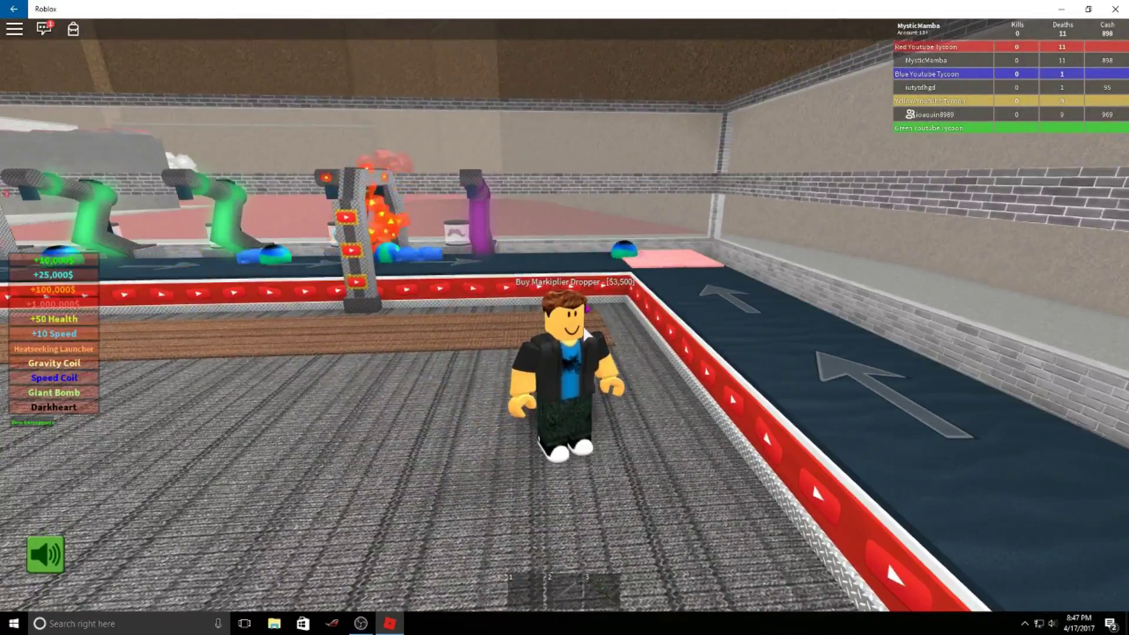
Run back along the wooden path to the cash collector holding $1,045.
key(w)
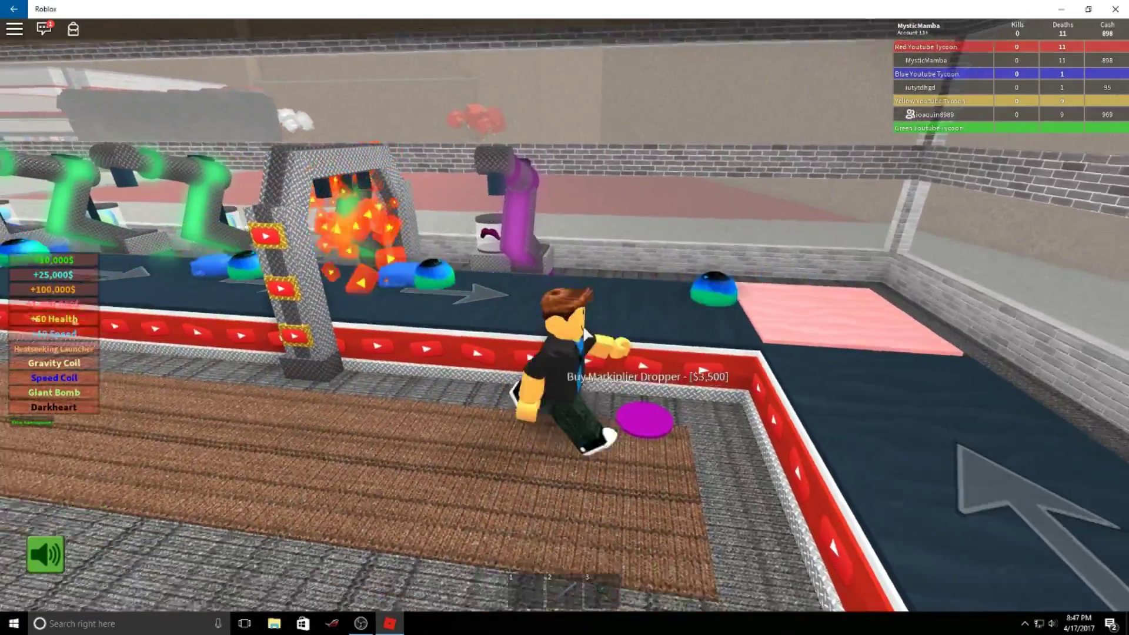
key(a)
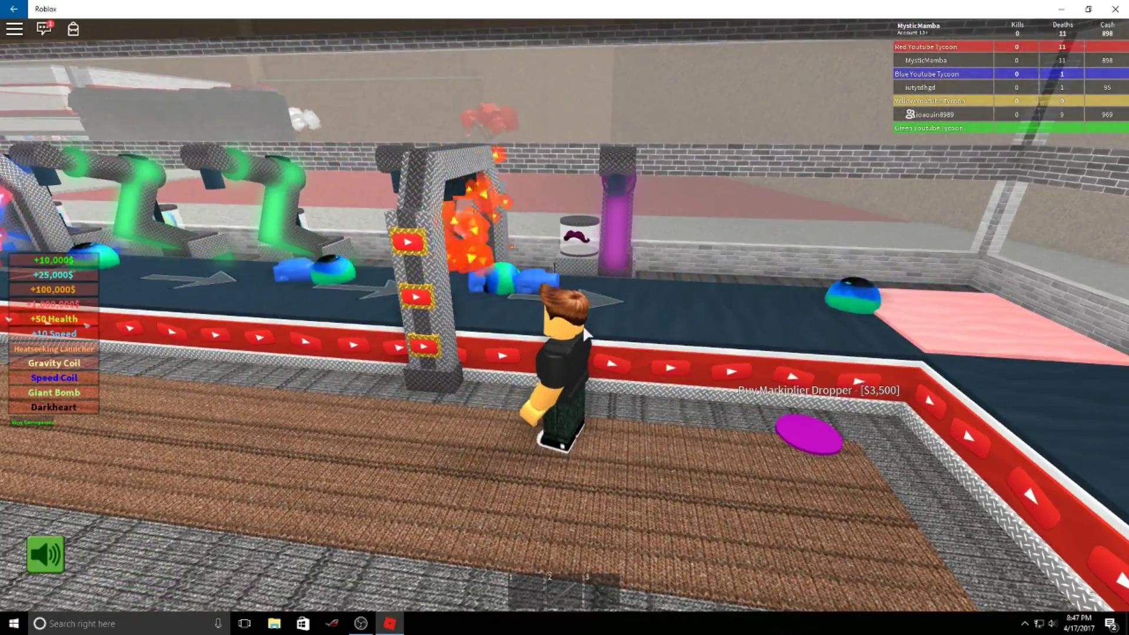
drag(586, 336, 586, 335)
key(w)
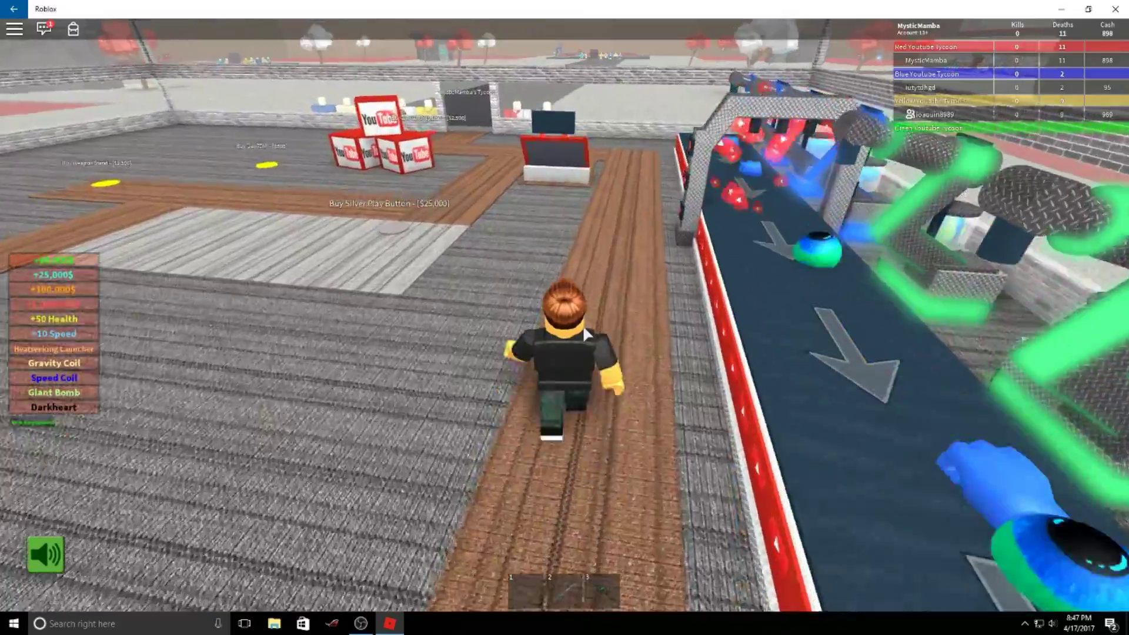
key(w)
drag(586, 336, 587, 335)
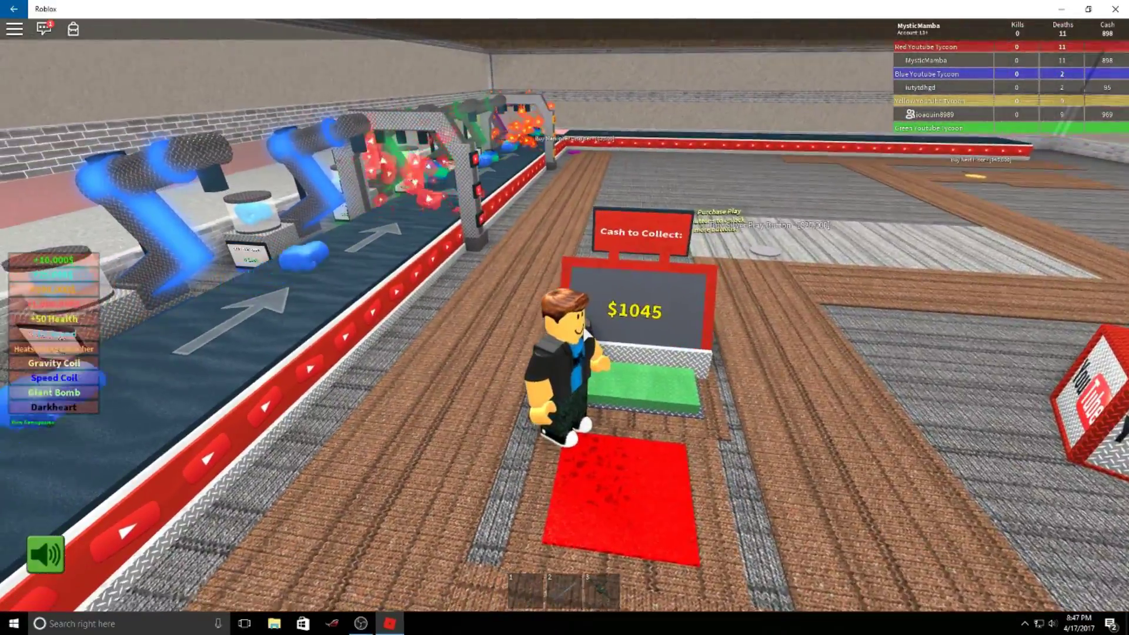
Collect earnings to lift cash to about 3.6K, then approach the next Markiplier Dropper pad.
drag(587, 335, 582, 326)
key(w)
key(w)
key(w)
key(w)
key(w)
key(w)
key(w)
key(w)
key(w)
key(w)
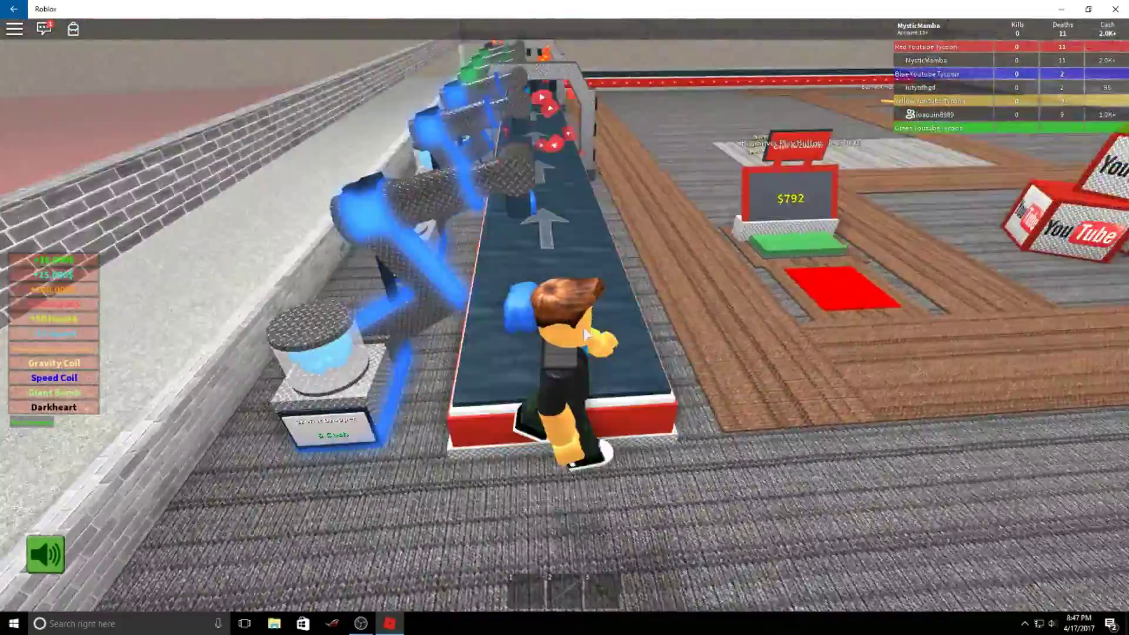
key(w)
right_click(583, 335)
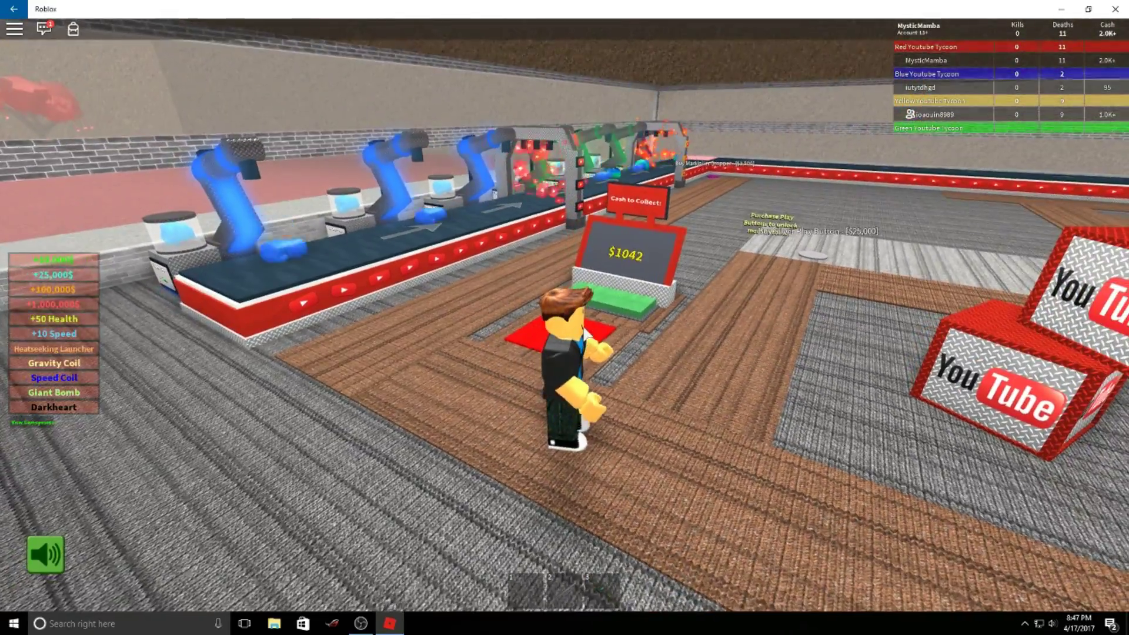
right_click(583, 331)
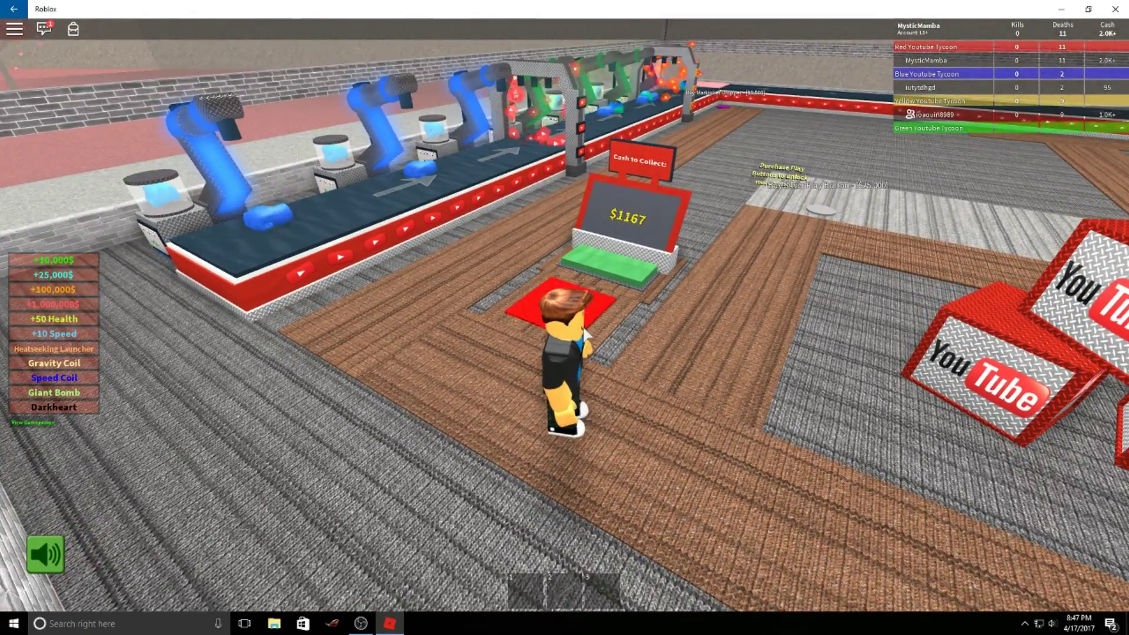
drag(583, 334, 583, 333)
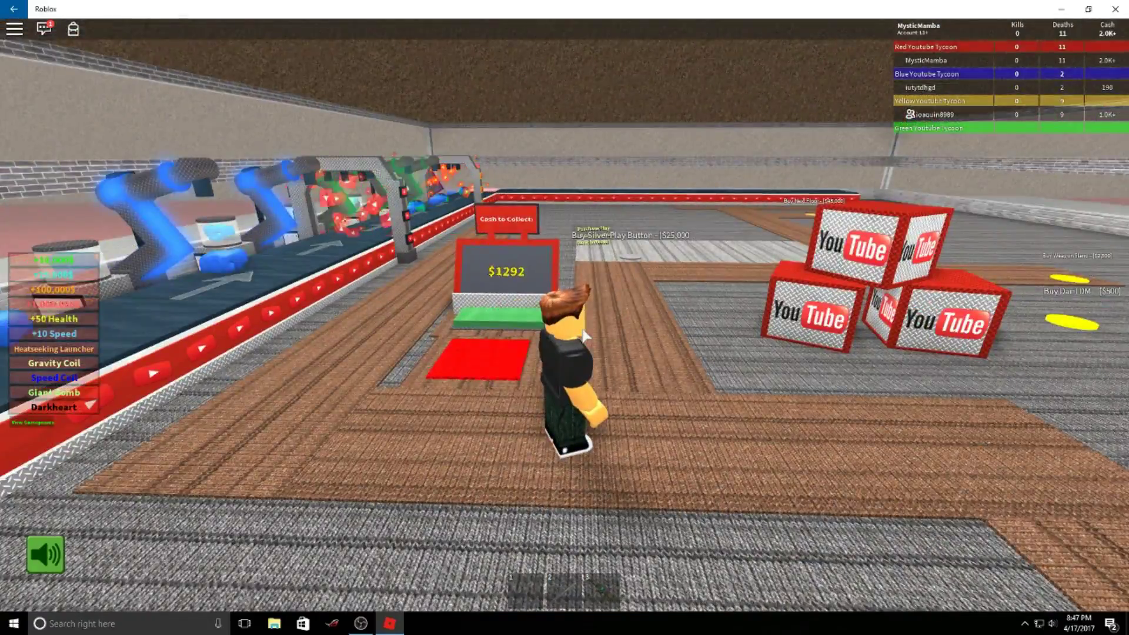
drag(583, 335, 583, 335)
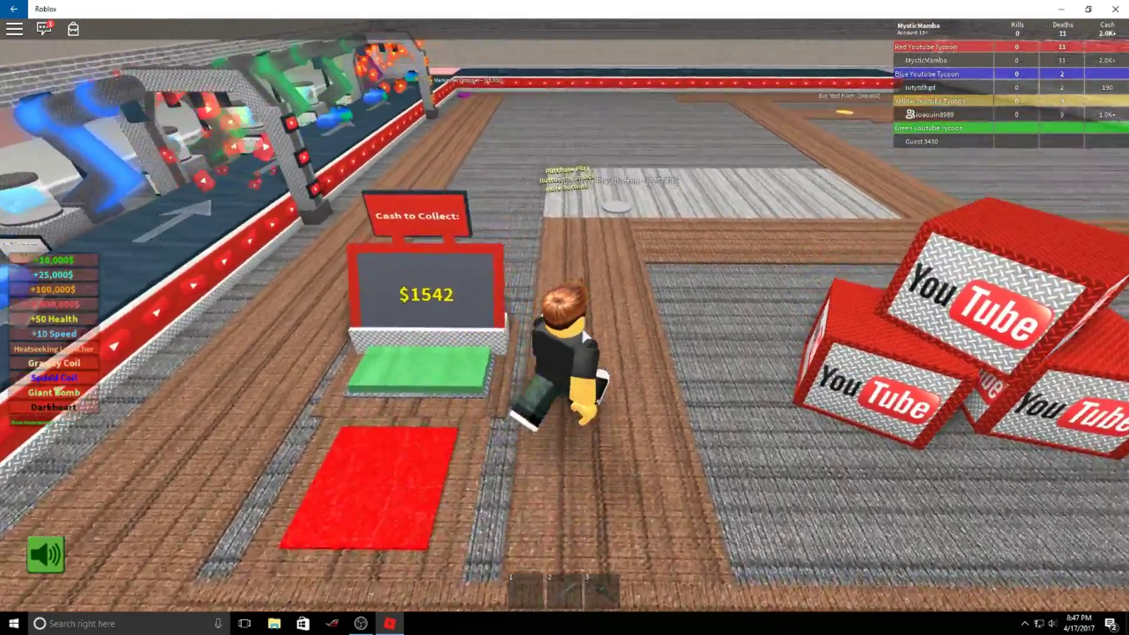
drag(583, 334, 583, 334)
key(w)
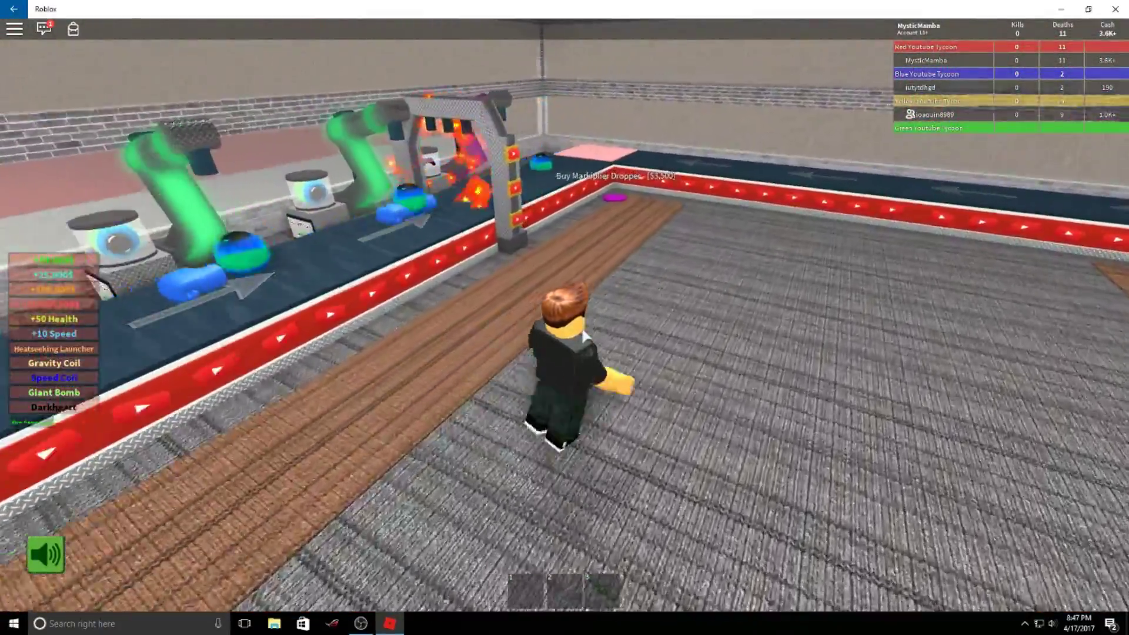
Buy the purple Markiplier Dropper for $3,500.
key(w)
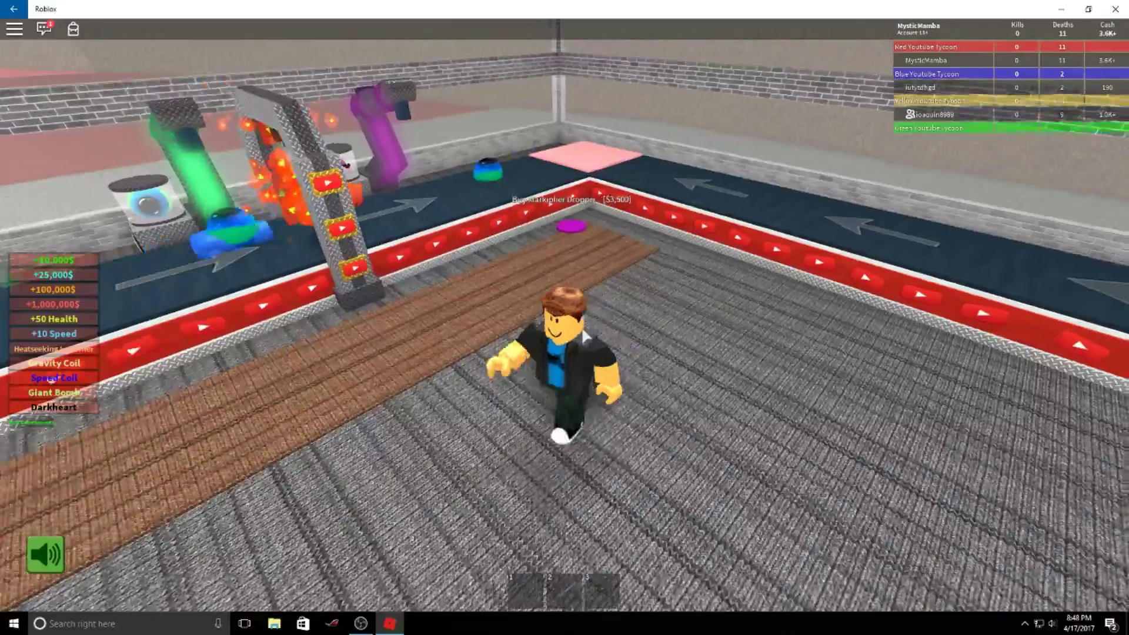
right_click(582, 333)
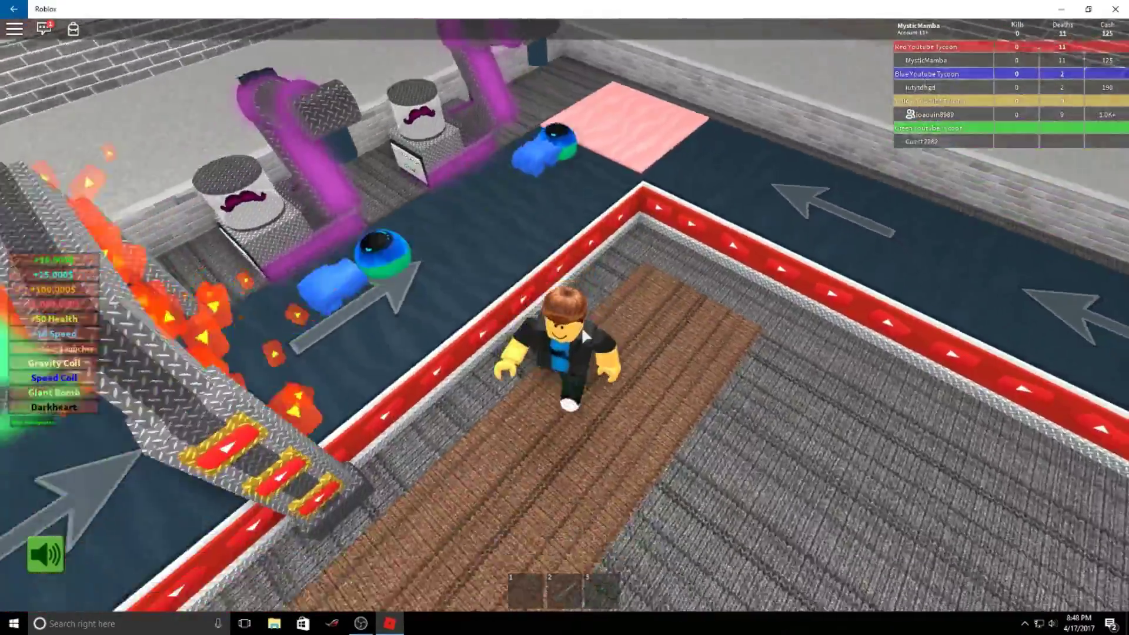
drag(581, 333, 584, 336)
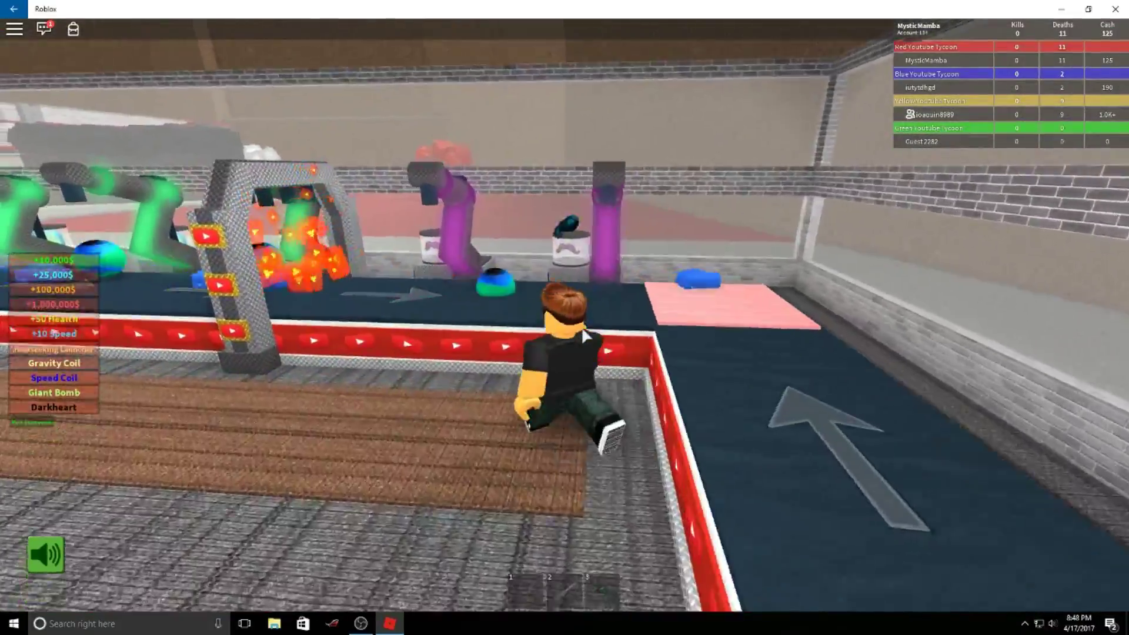
Walk back along the walkway to the Cash to Collect pad.
key(a)
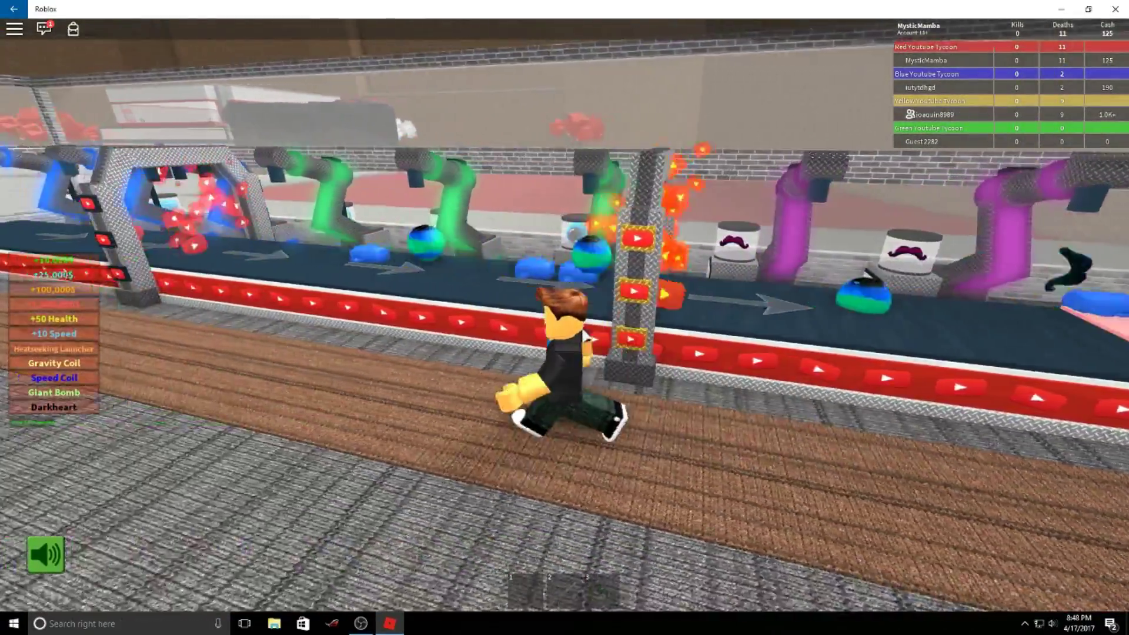
key(w)
drag(584, 337, 583, 335)
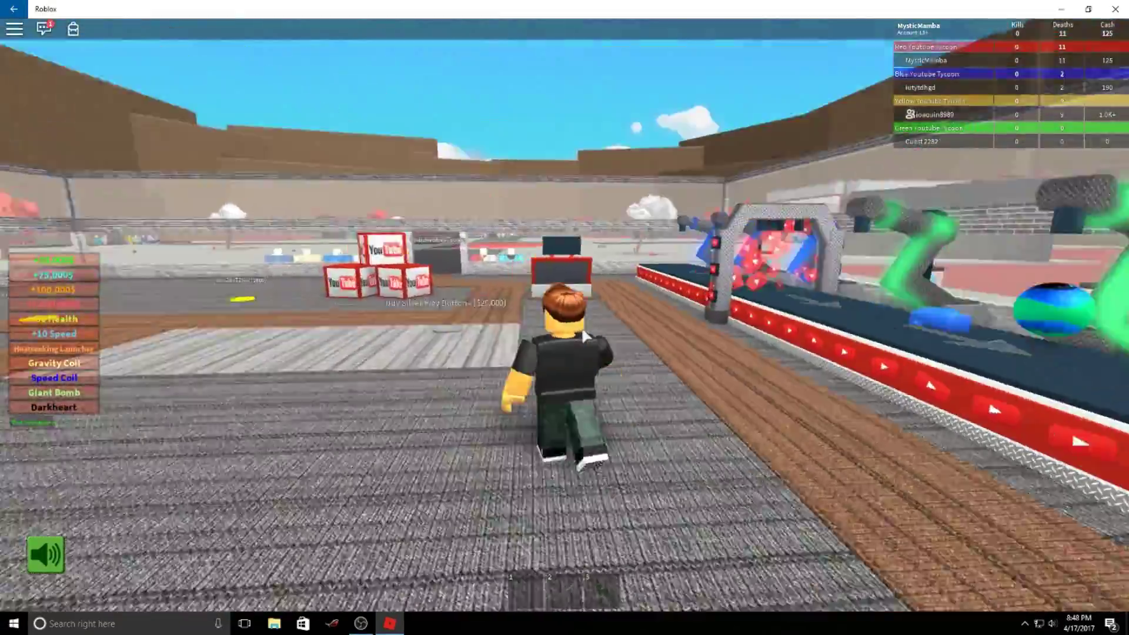
key(w)
key(w)
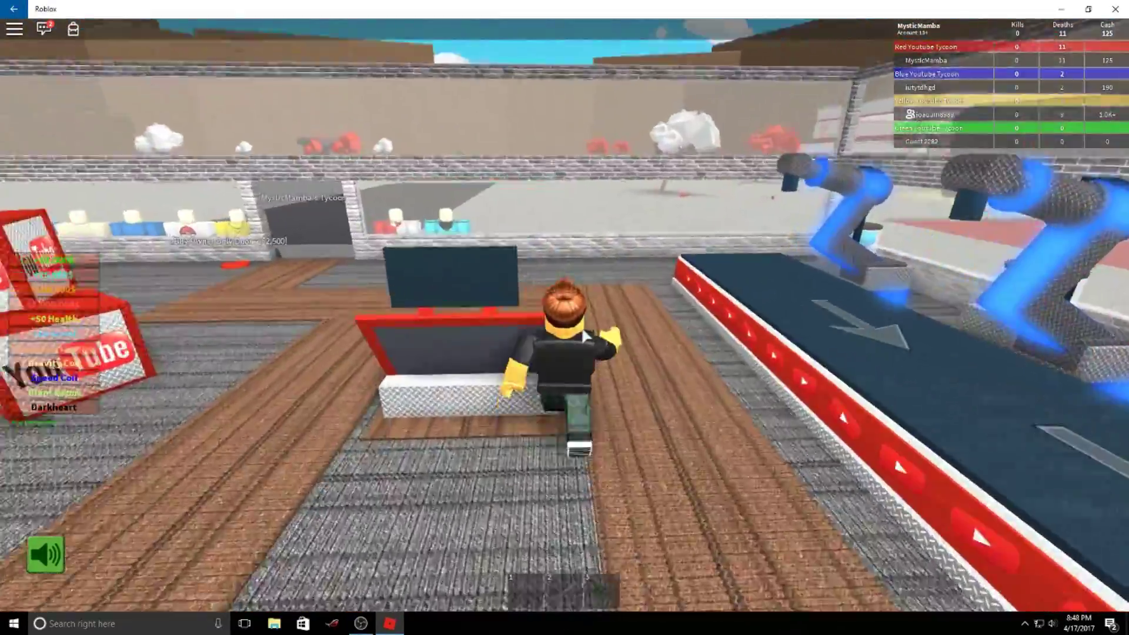
drag(584, 336, 584, 336)
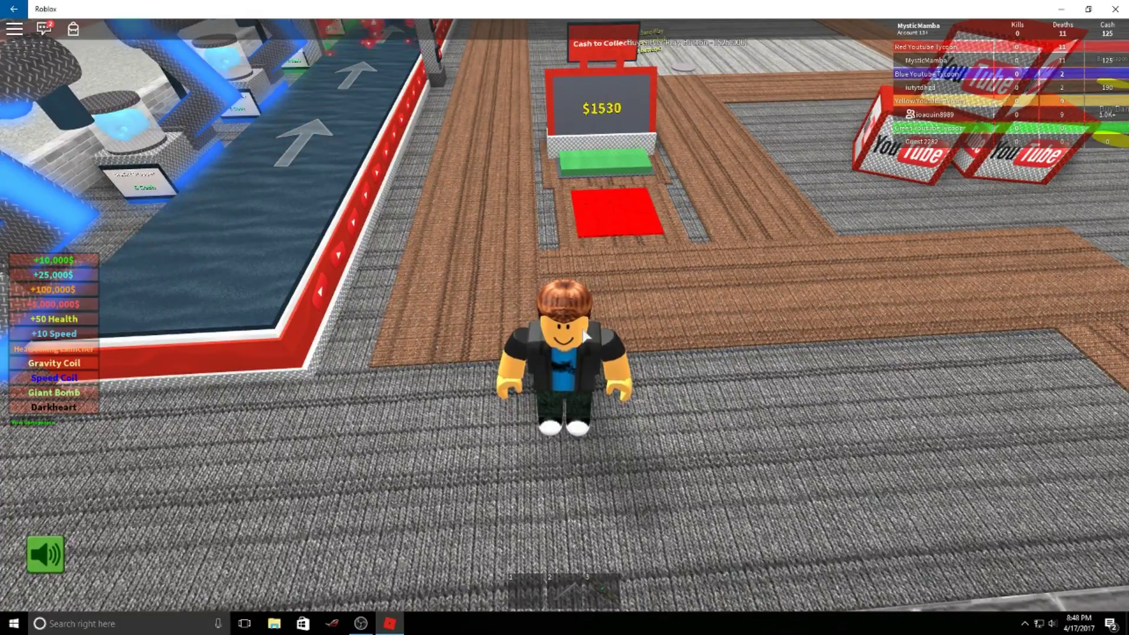
Walk onto the collector pad to bank the first batch of cash.
right_click(627, 301)
key(w)
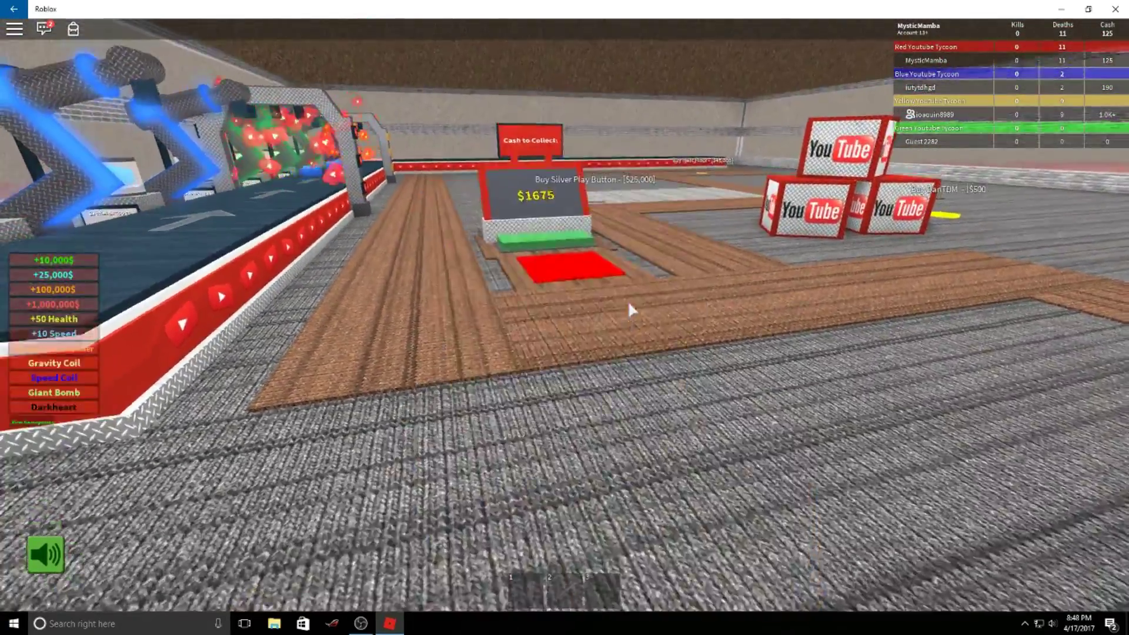
key(w)
drag(628, 299, 353, 301)
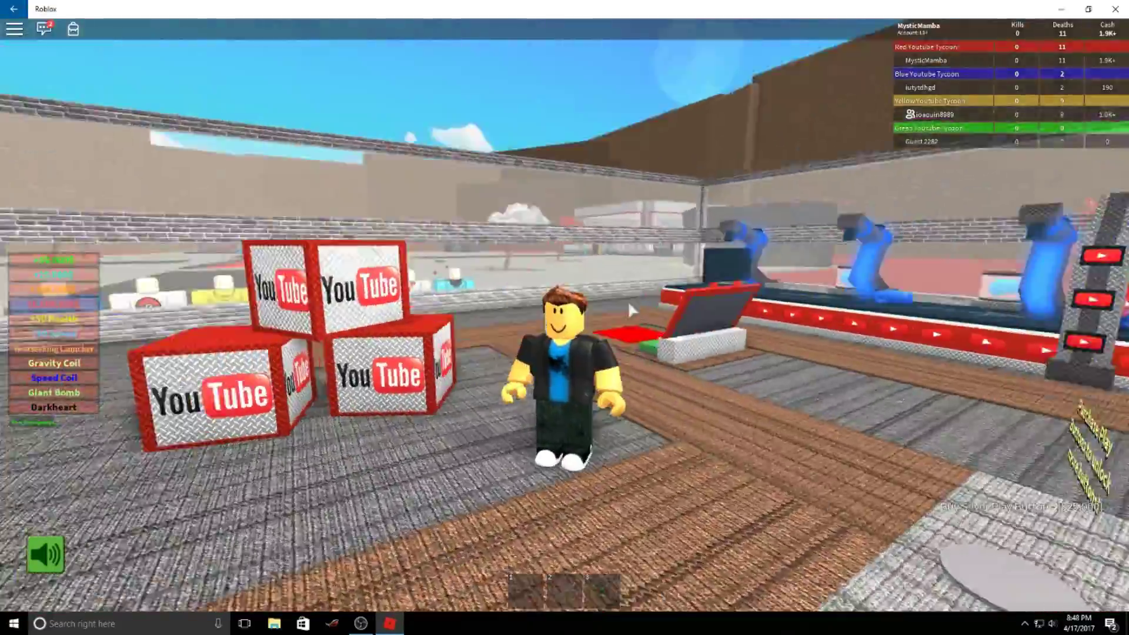
right_click(627, 300)
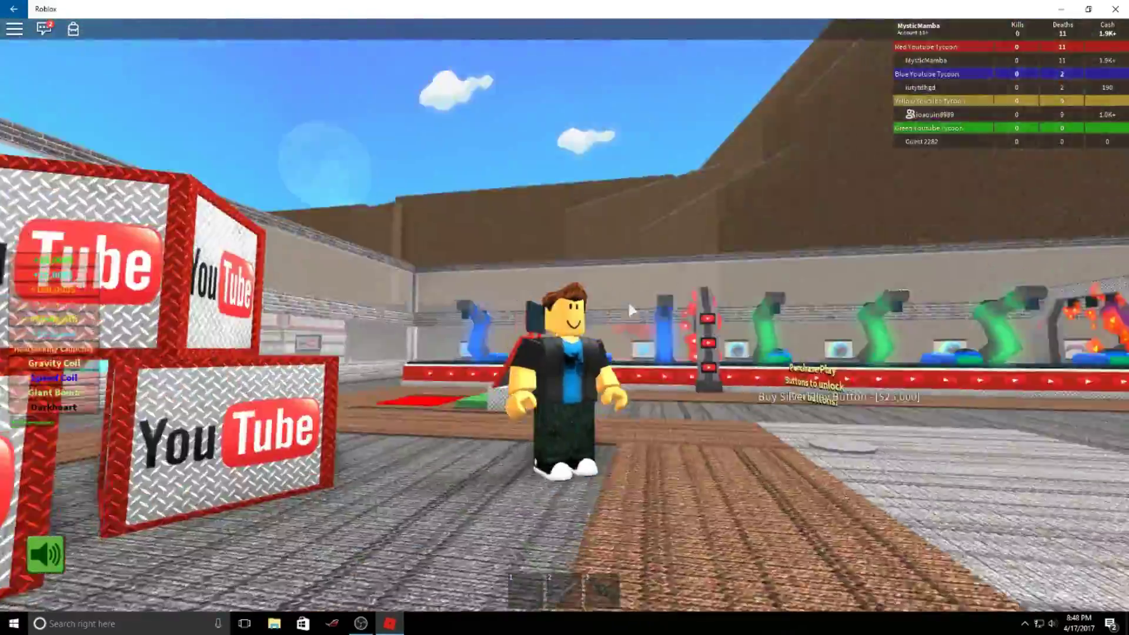
key(s)
right_click(627, 300)
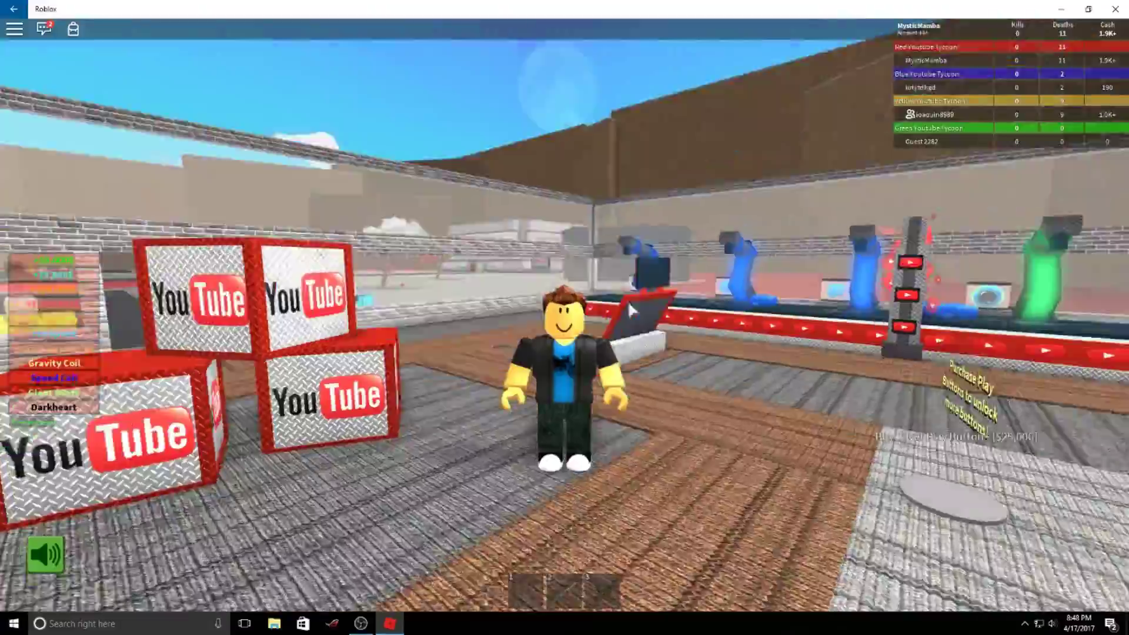
drag(627, 301, 627, 299)
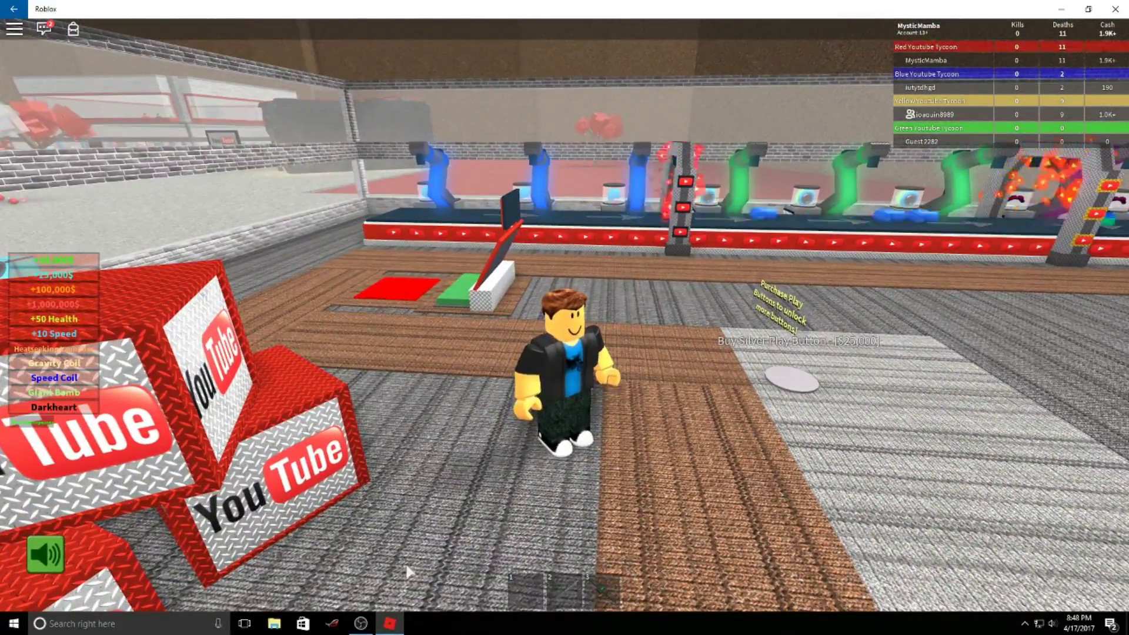
Step onto the collector again, bringing cash to about 3.5K.
drag(602, 435, 640, 409)
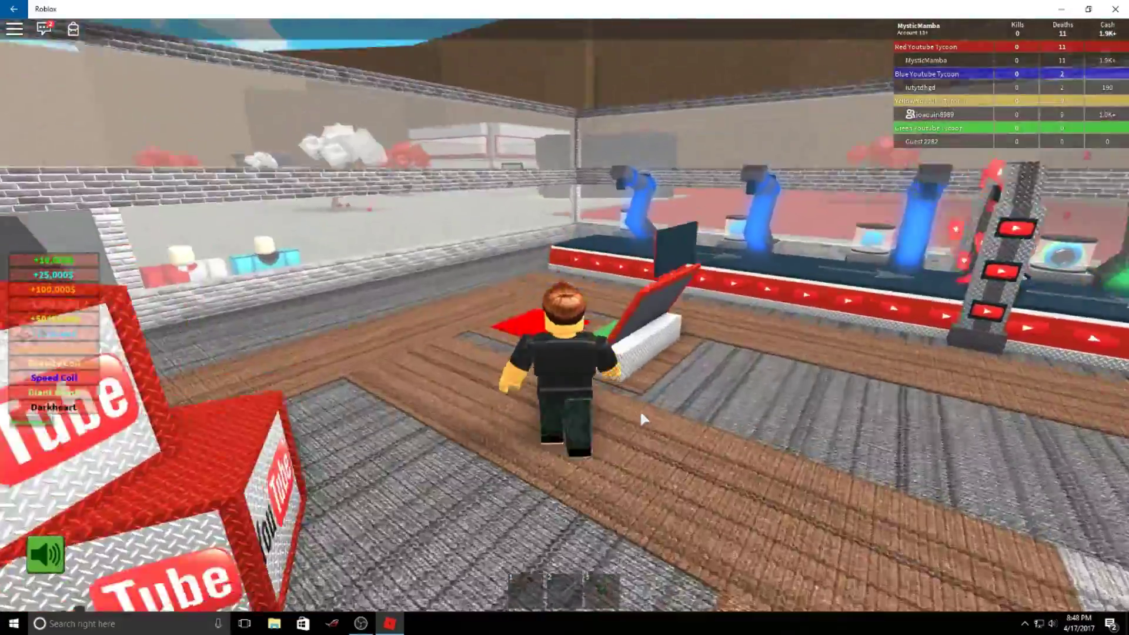
key(w)
key(w)
drag(639, 410, 640, 415)
key(s)
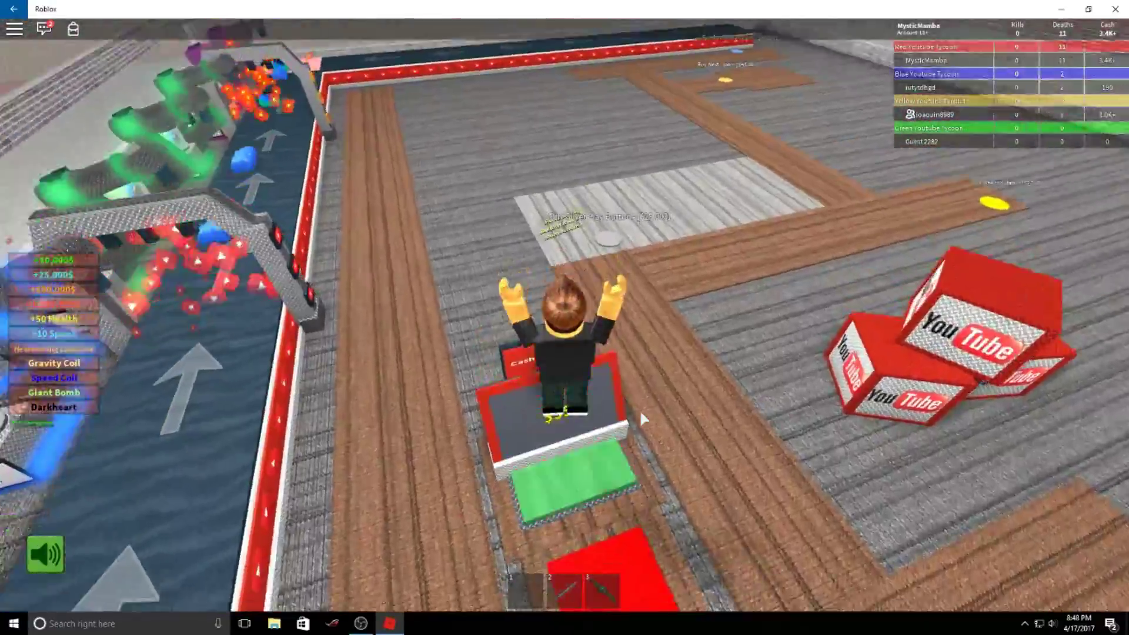
Walk past the YouTube crates to the $25,000 Silver Play Button pad.
drag(639, 409, 639, 410)
key(w)
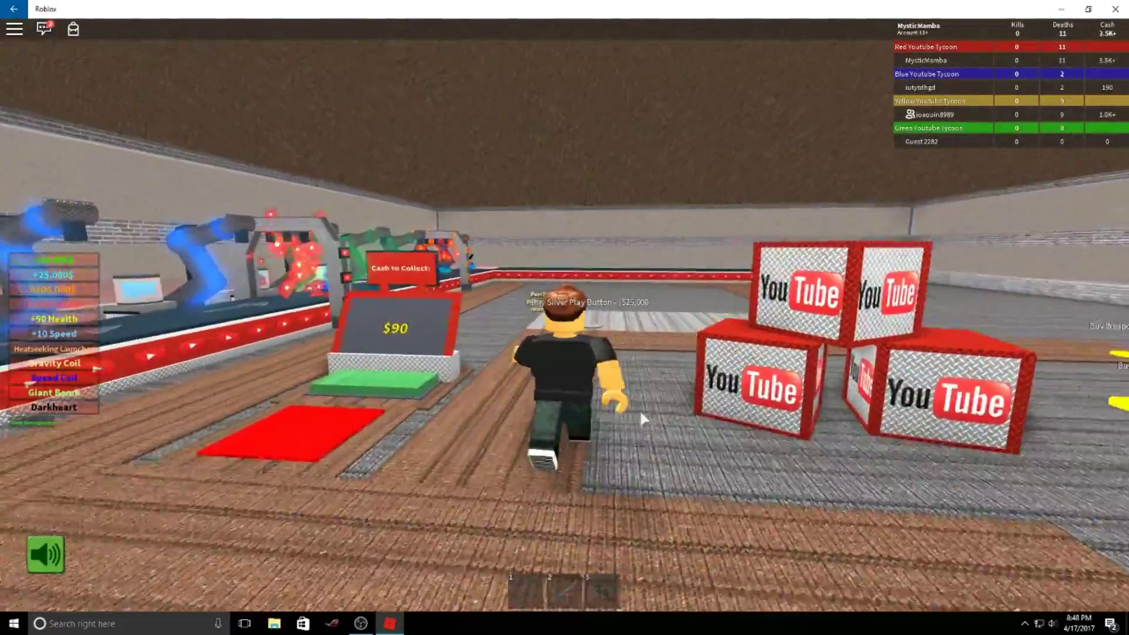
key(w)
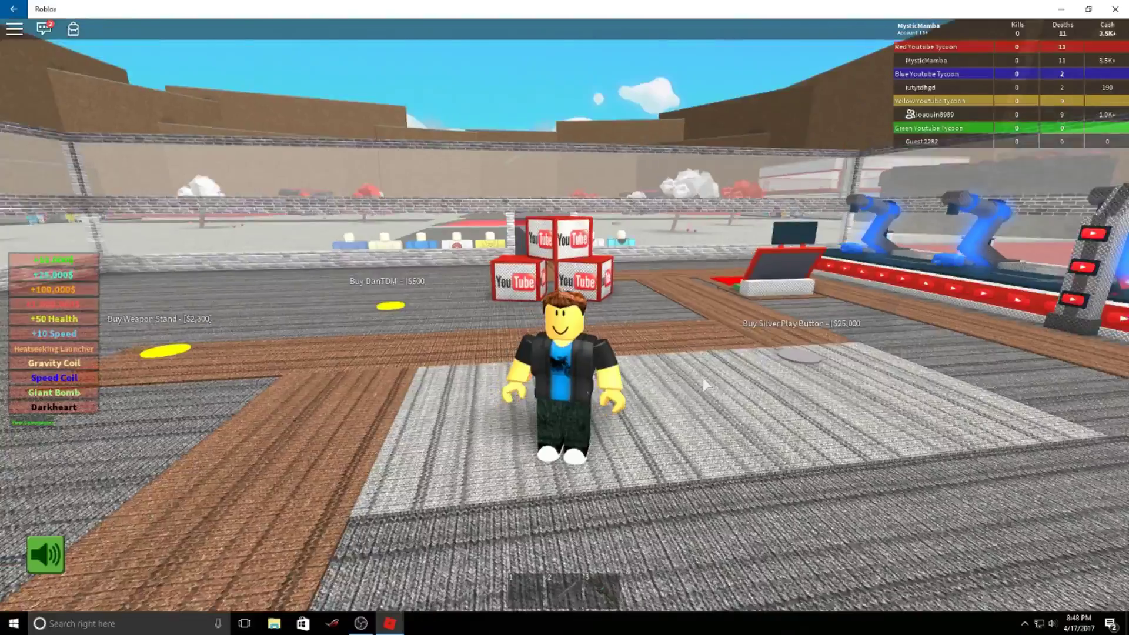
right_click(703, 377)
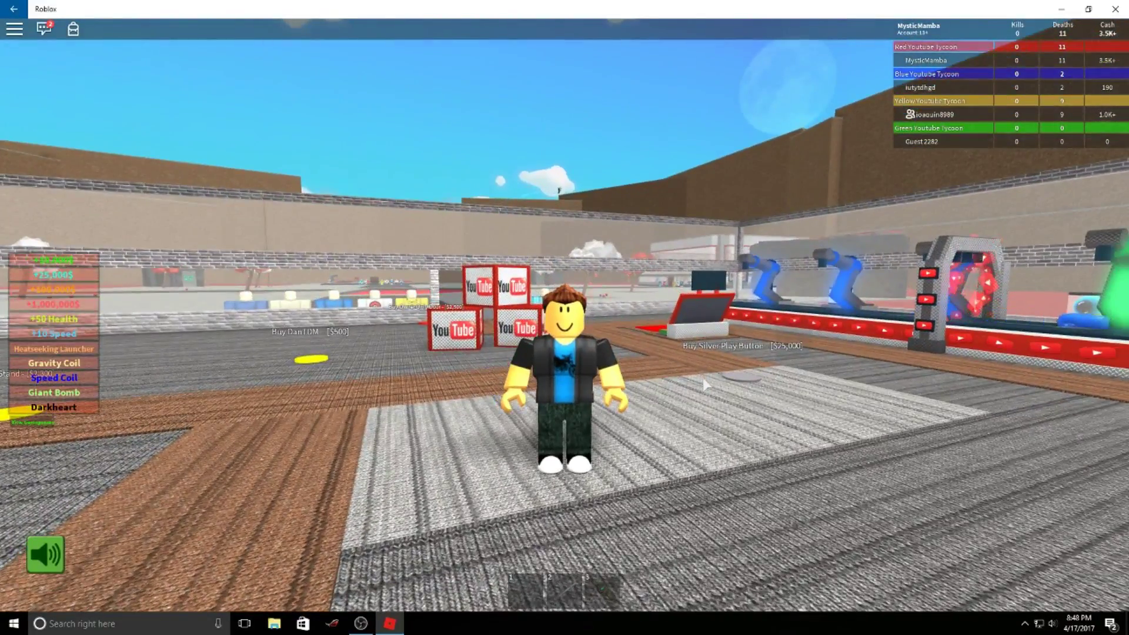